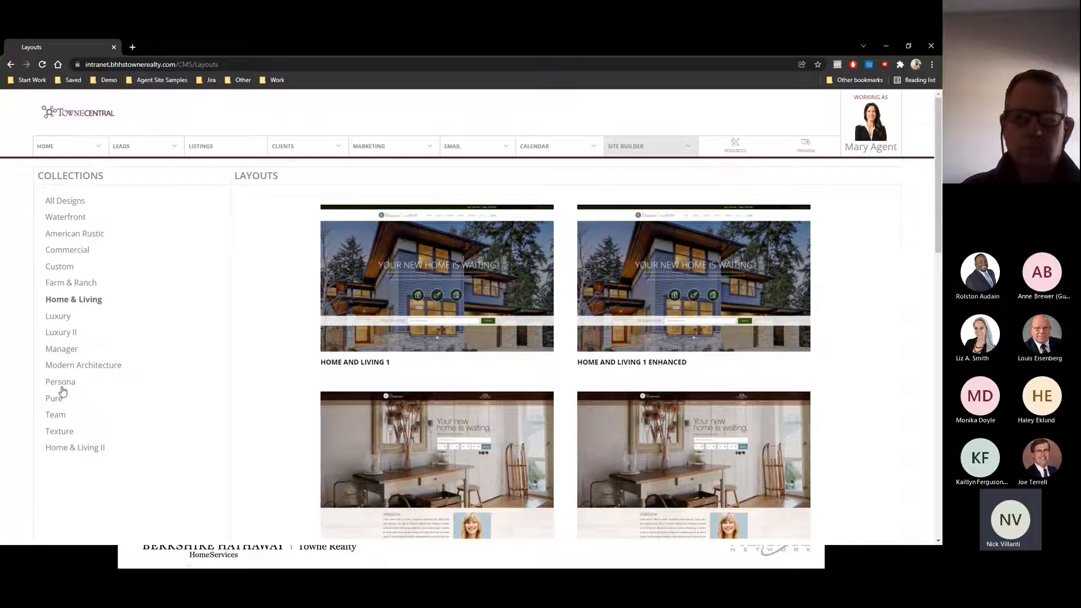
Browse the Waterfront collection's CapeCod layout features, and review the Gaskell, Gaskell Expanded and remaining layouts in the American Rustic collection
click(74, 220)
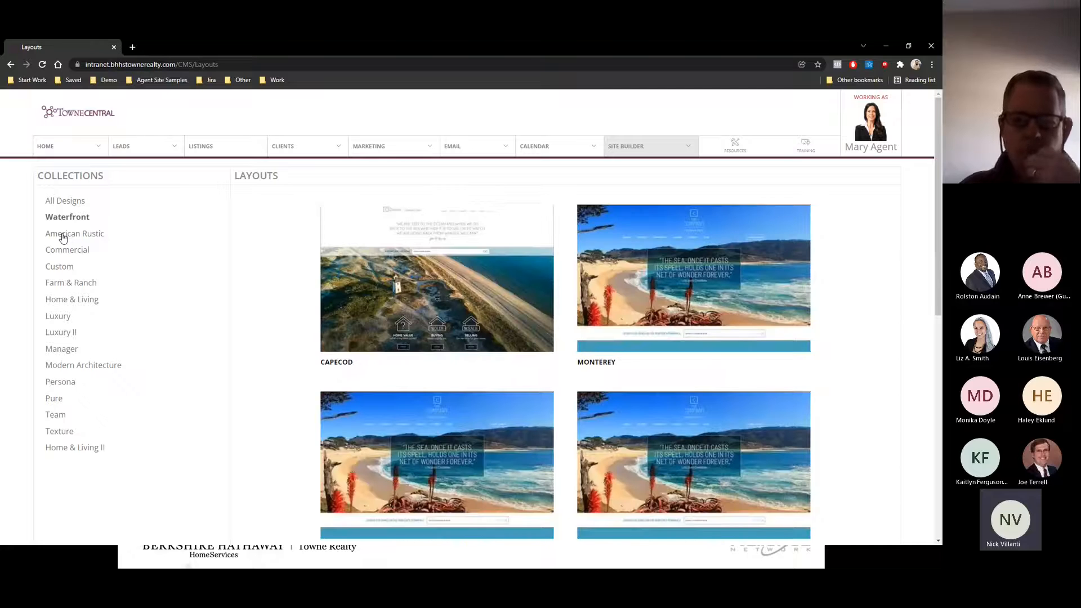
mouse_move(428, 286)
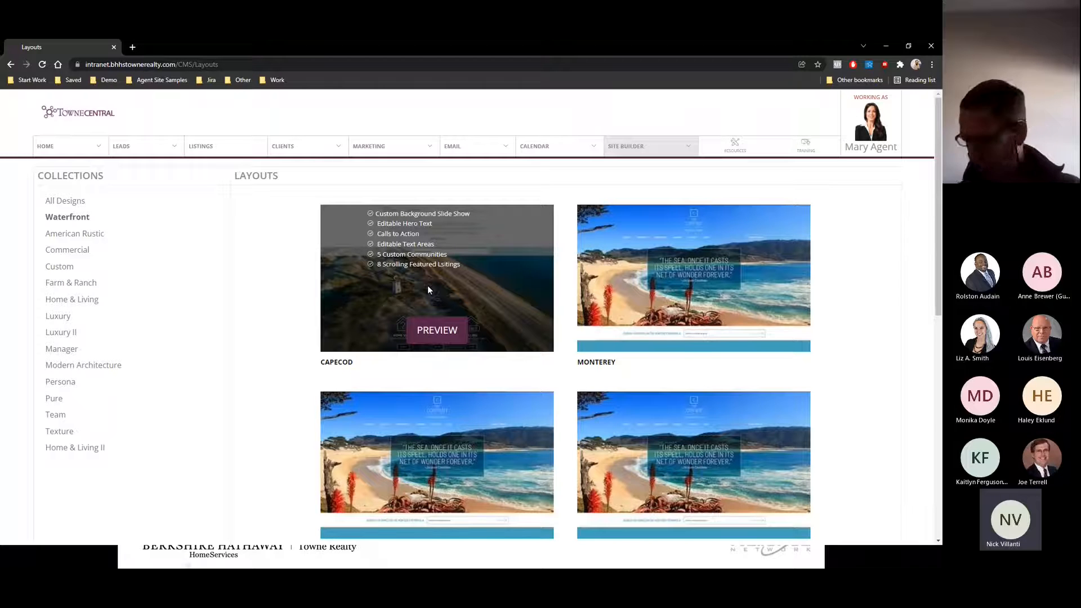
click(51, 236)
mouse_move(445, 317)
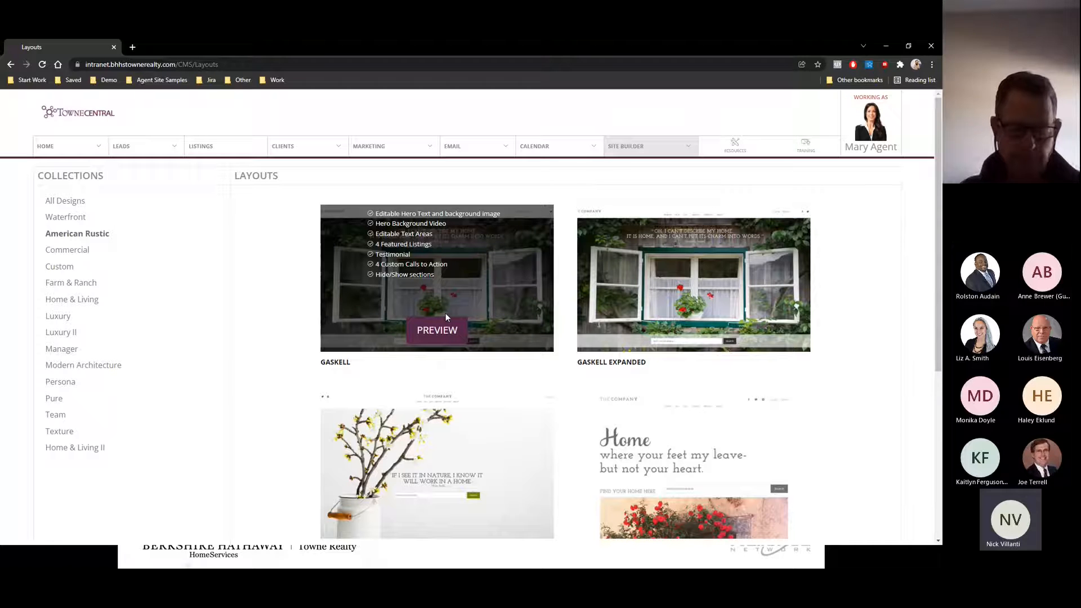
mouse_move(701, 293)
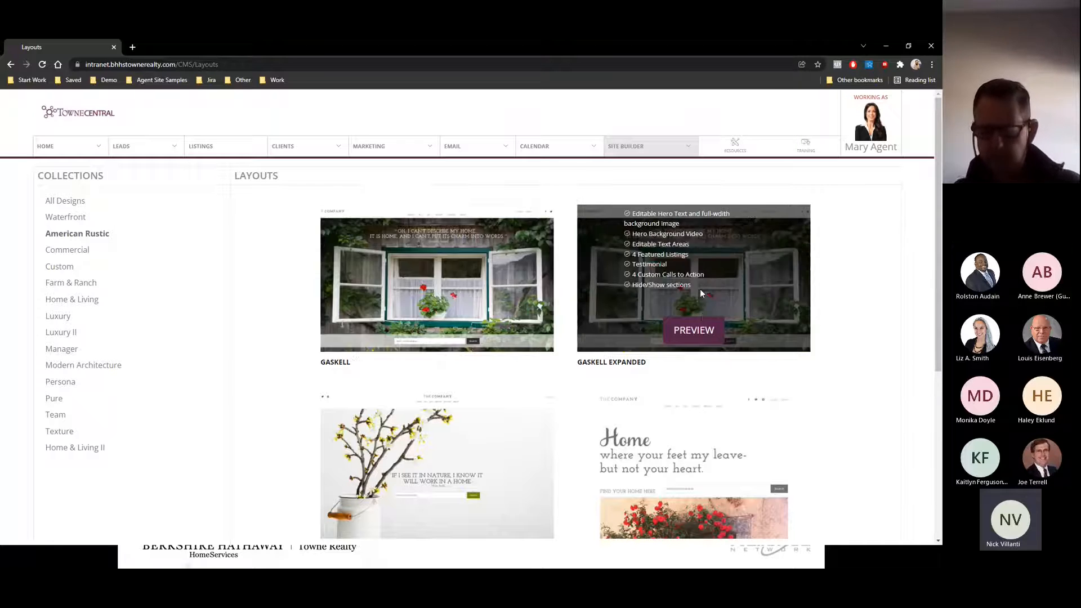
scroll(523, 305, down, 2)
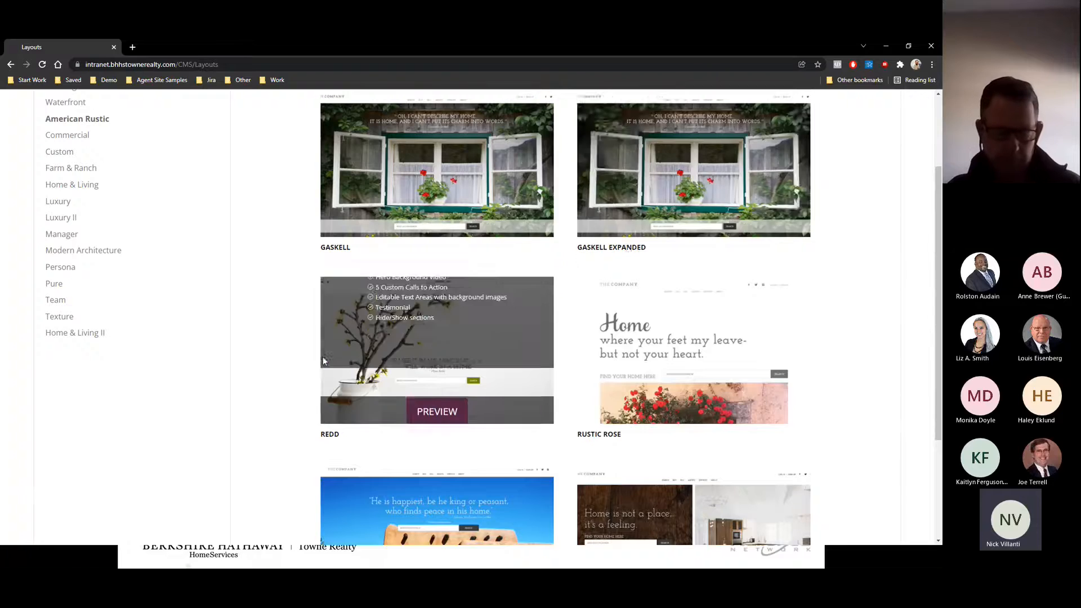
scroll(323, 357, down, 3)
scroll(323, 357, up, 5)
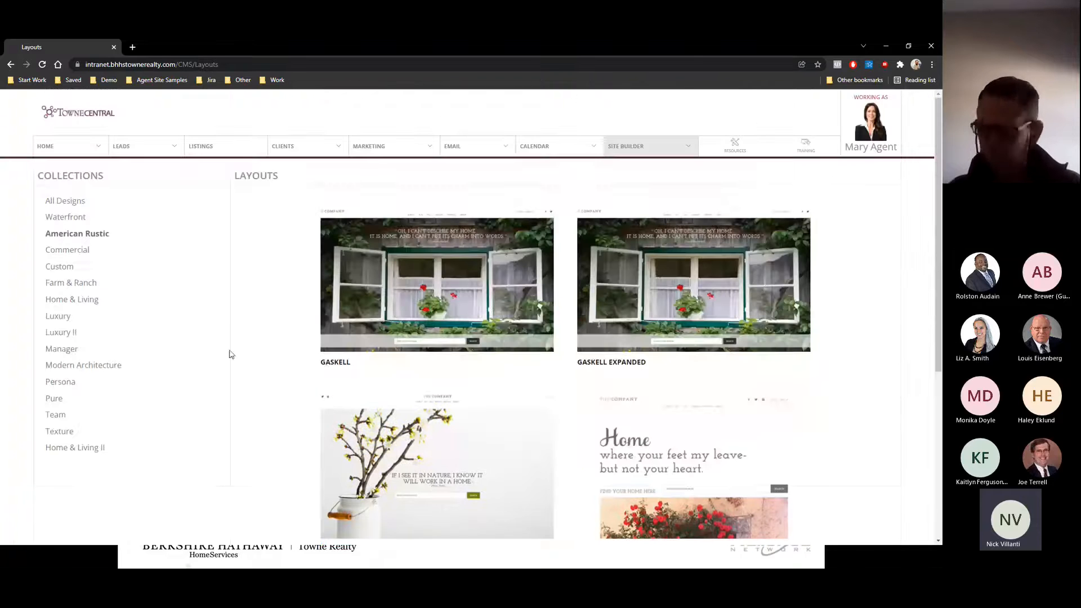
Return to the Waterfront collection and compare the feature lists of the Monterey Enhanced and Monterey Video layouts
click(82, 225)
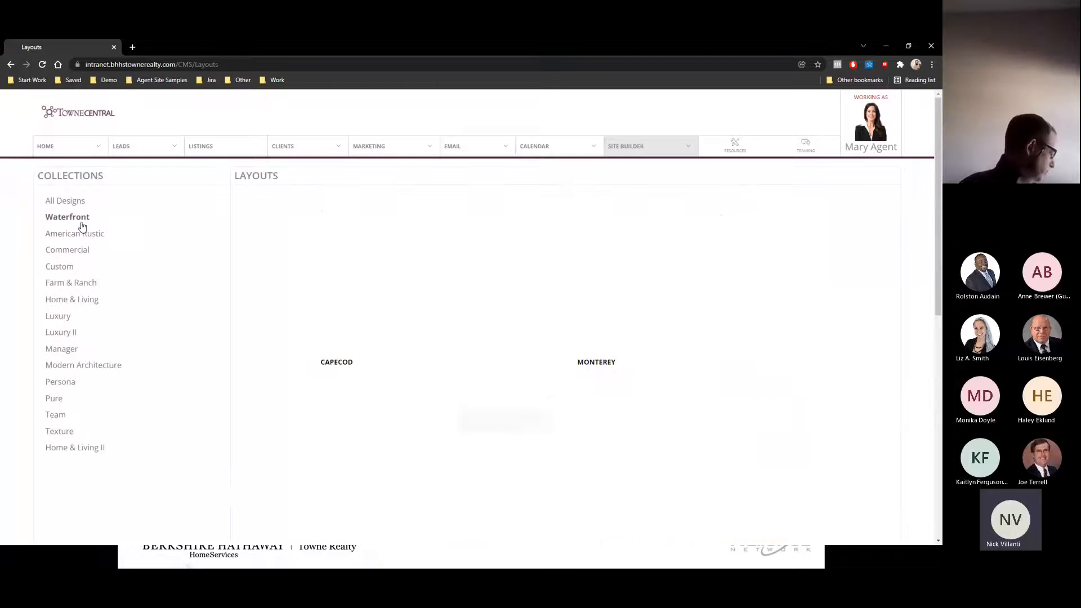
scroll(552, 355, down, 3)
double_click(376, 361)
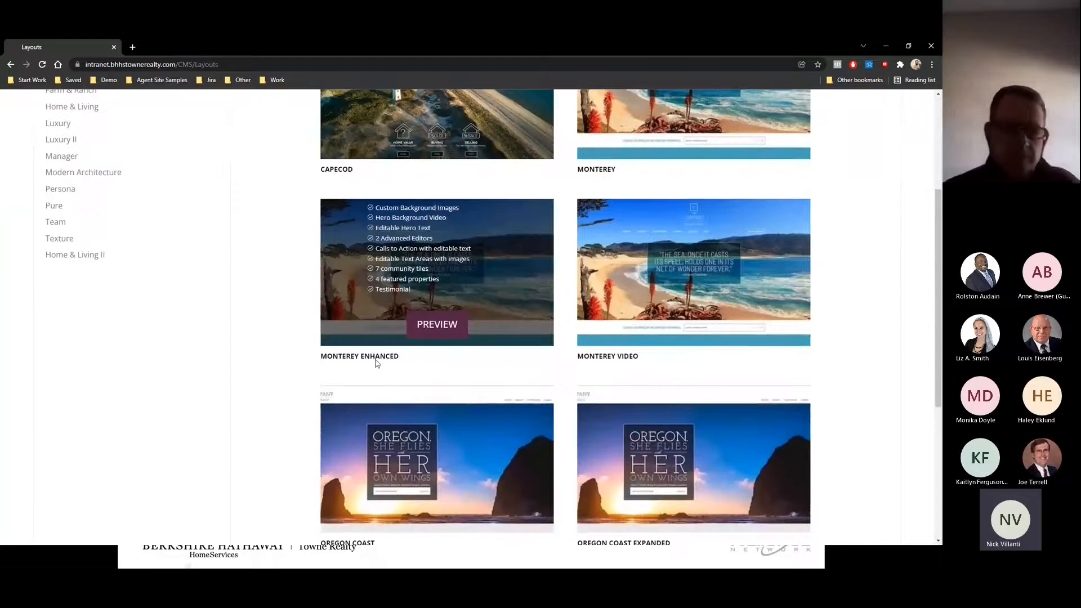
double_click(619, 359)
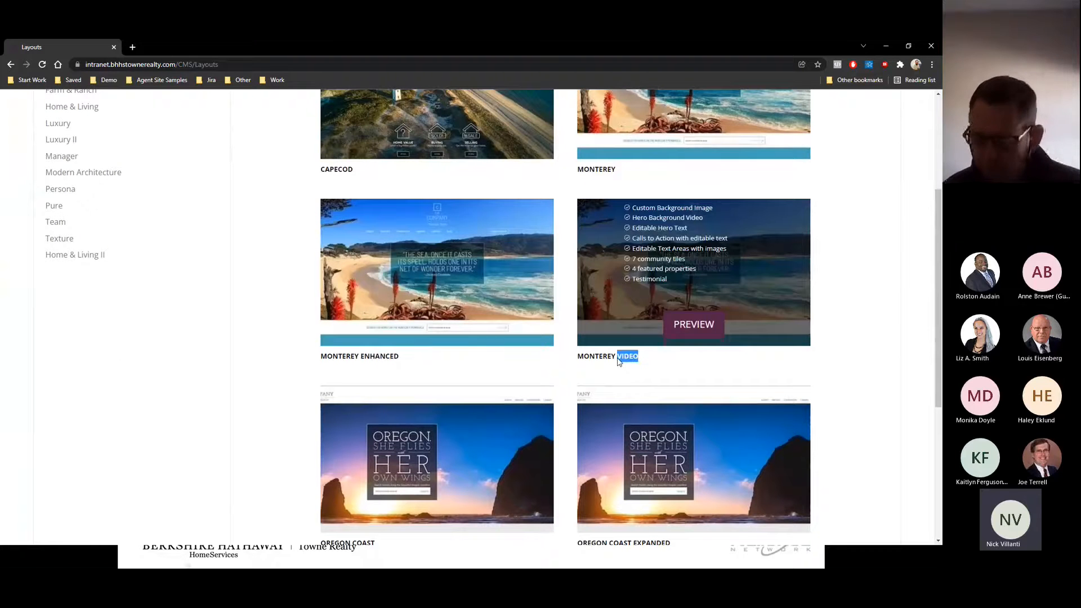
click(263, 211)
scroll(264, 211, up, 4)
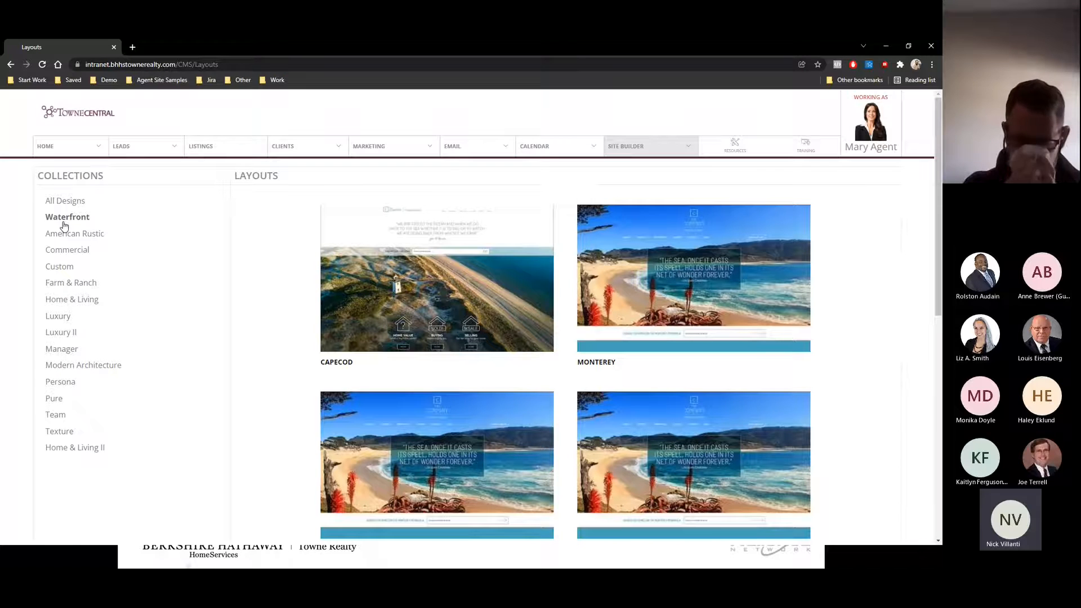
Preview the Home & Living layout with the beamed-ceiling background, look through its whole page, and close the preview without selecting it
click(84, 301)
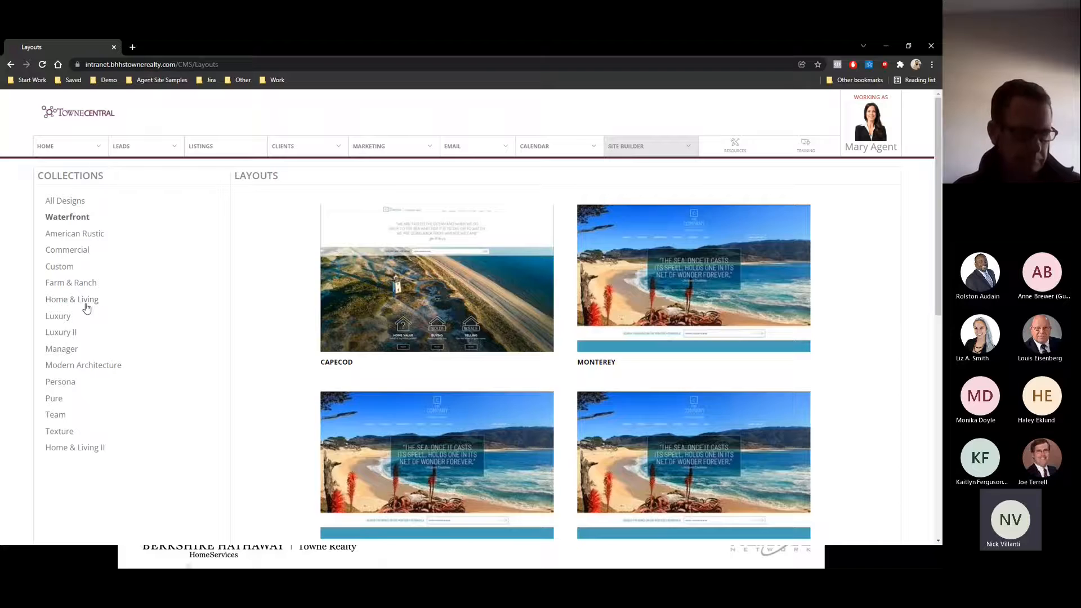
scroll(509, 417, down, 5)
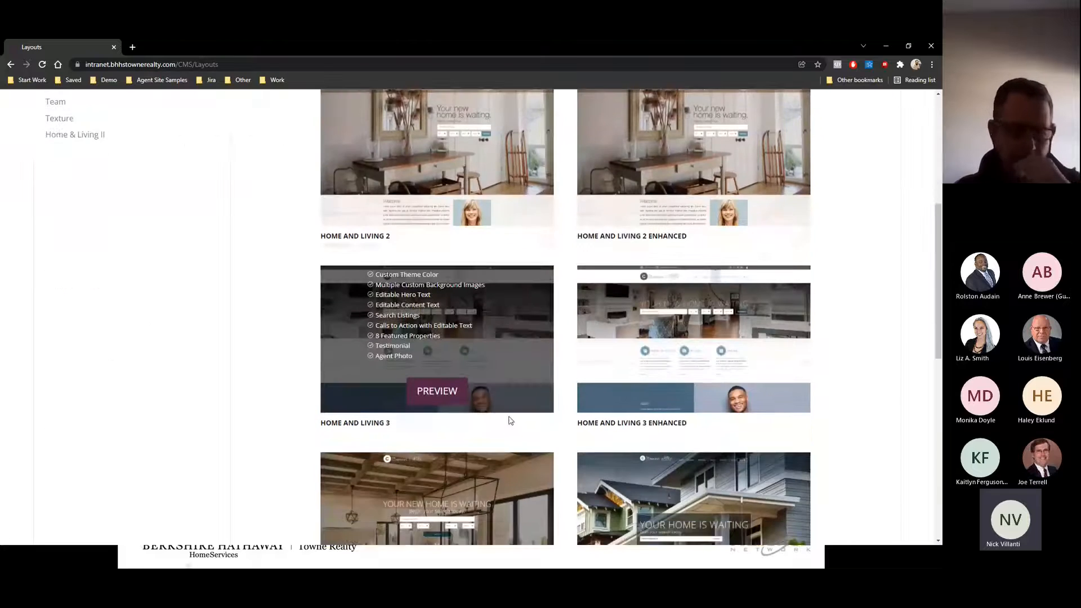
scroll(509, 421, down, 3)
click(419, 397)
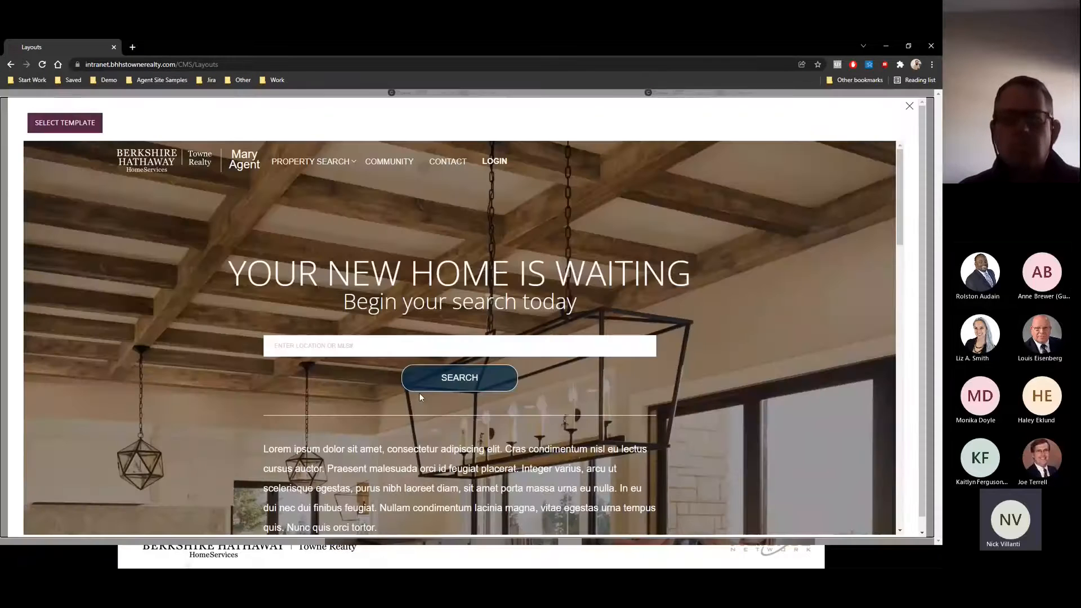
scroll(420, 397, down, 10)
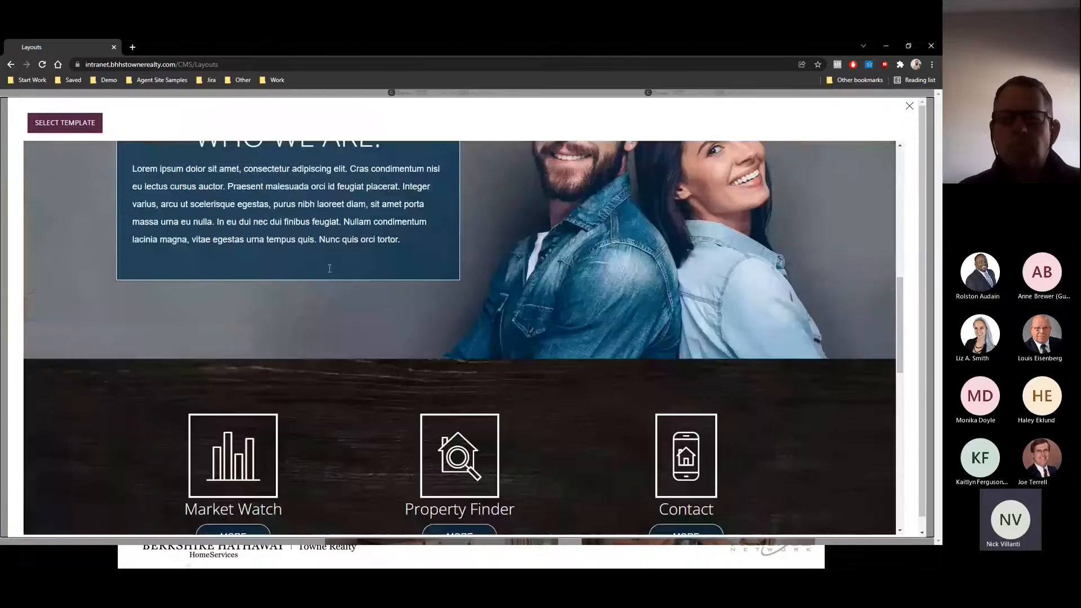
scroll(329, 269, down, 2)
scroll(330, 268, up, 15)
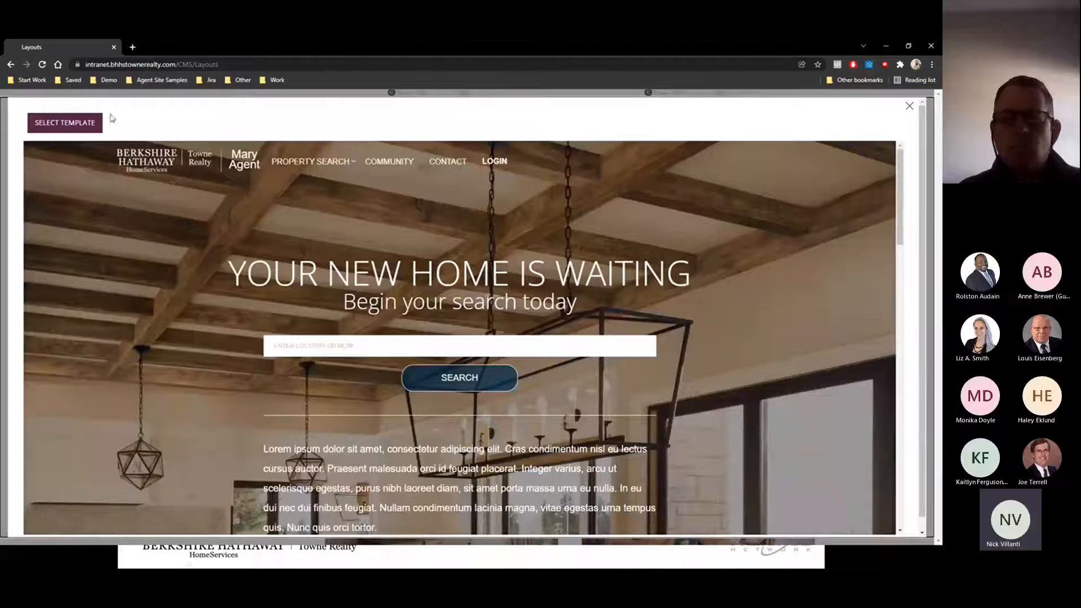
click(909, 106)
scroll(607, 167, up, 8)
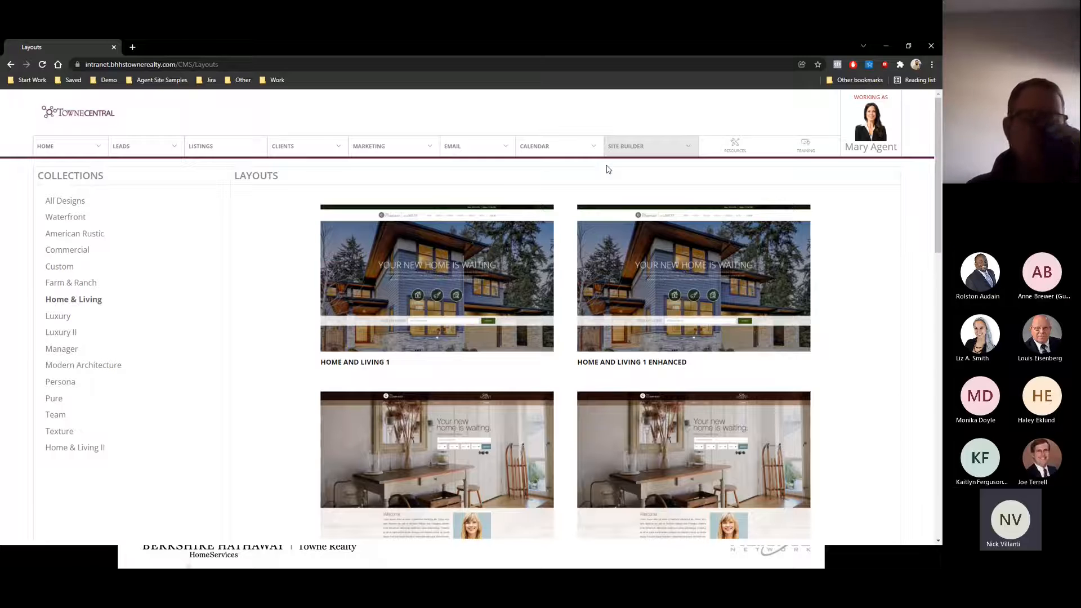
Open the Site Editor from the Site Builder collections and look through the Gaskell website's home page
click(634, 149)
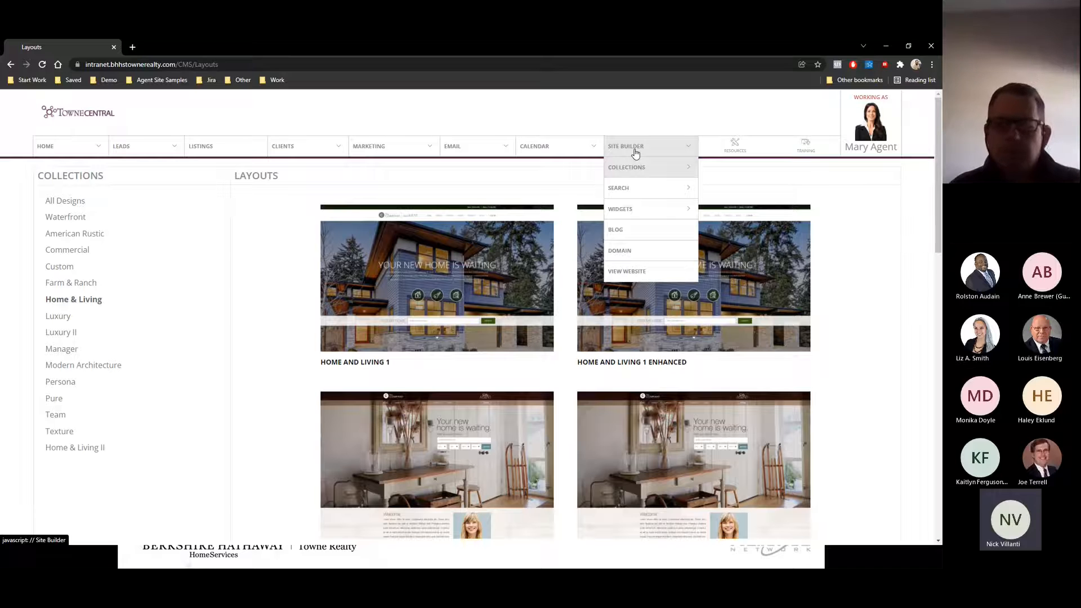
mouse_move(631, 168)
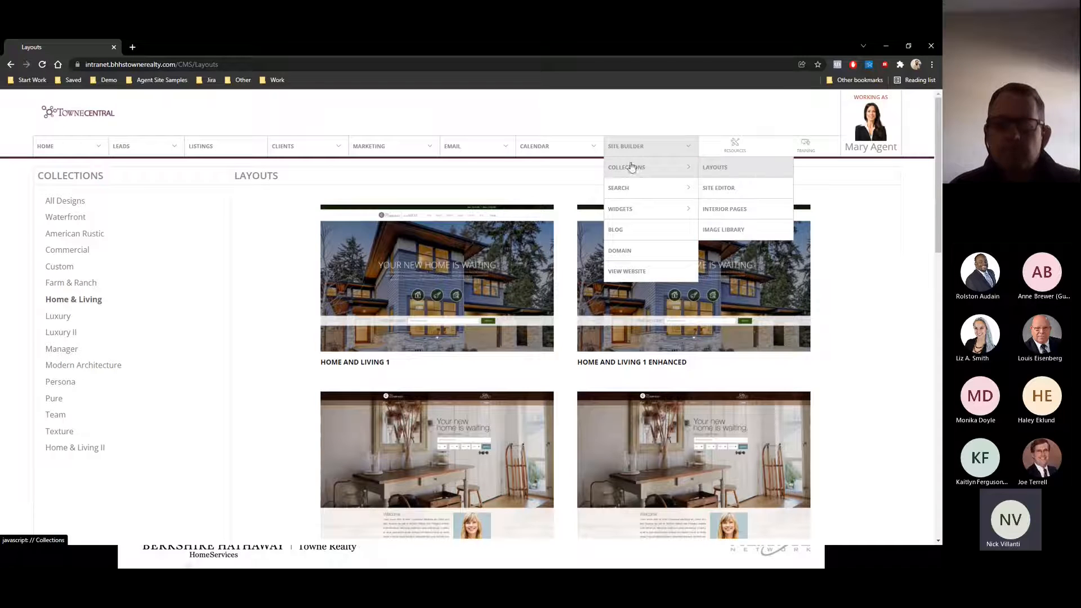
click(718, 189)
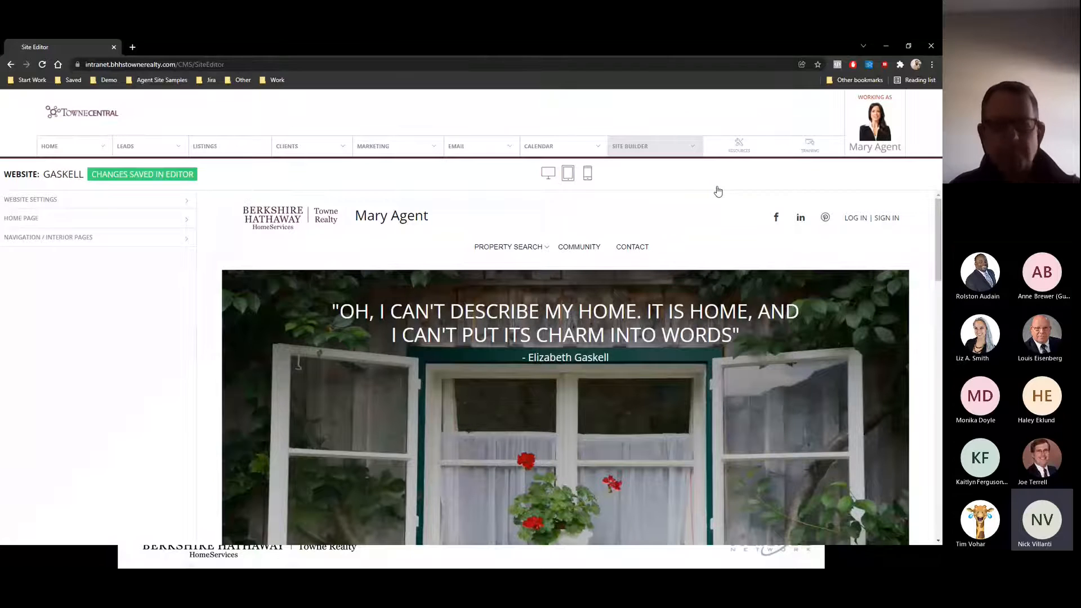
scroll(507, 390, down, 5)
scroll(507, 390, up, 5)
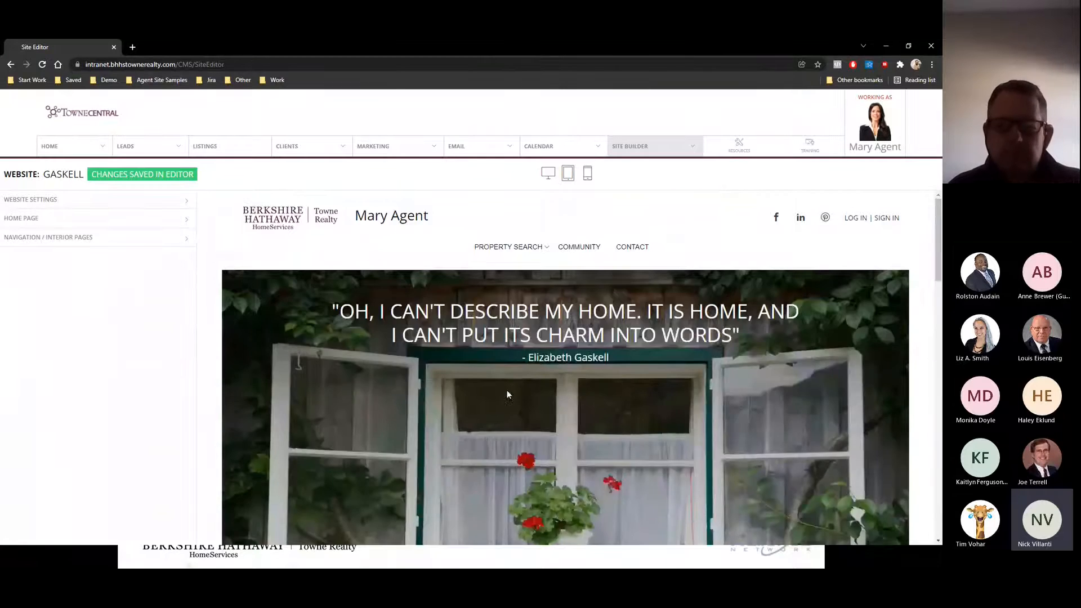
scroll(426, 443, down, 10)
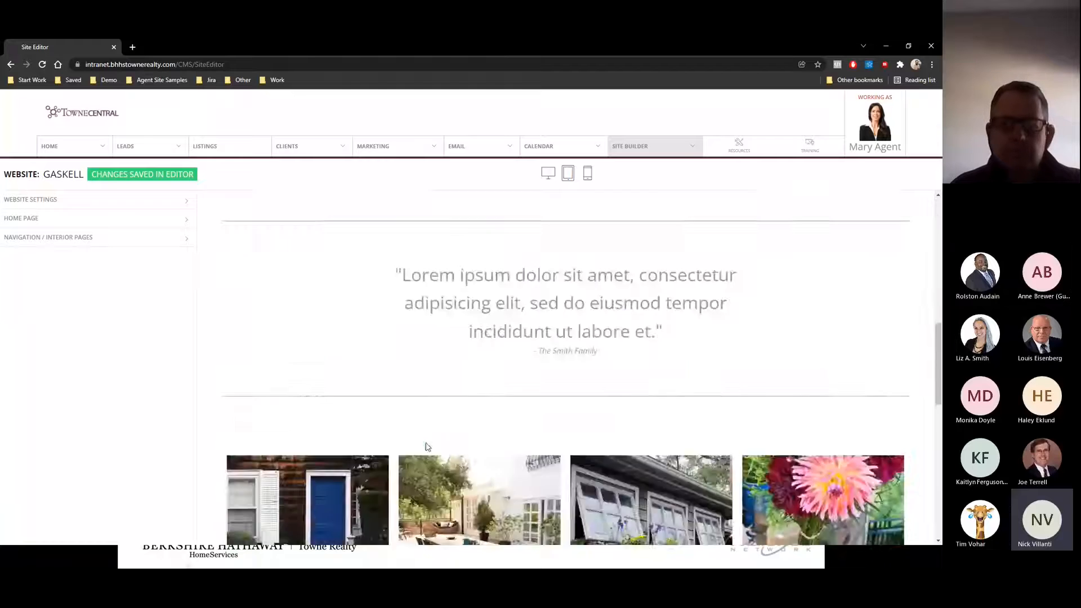
scroll(427, 446, up, 10)
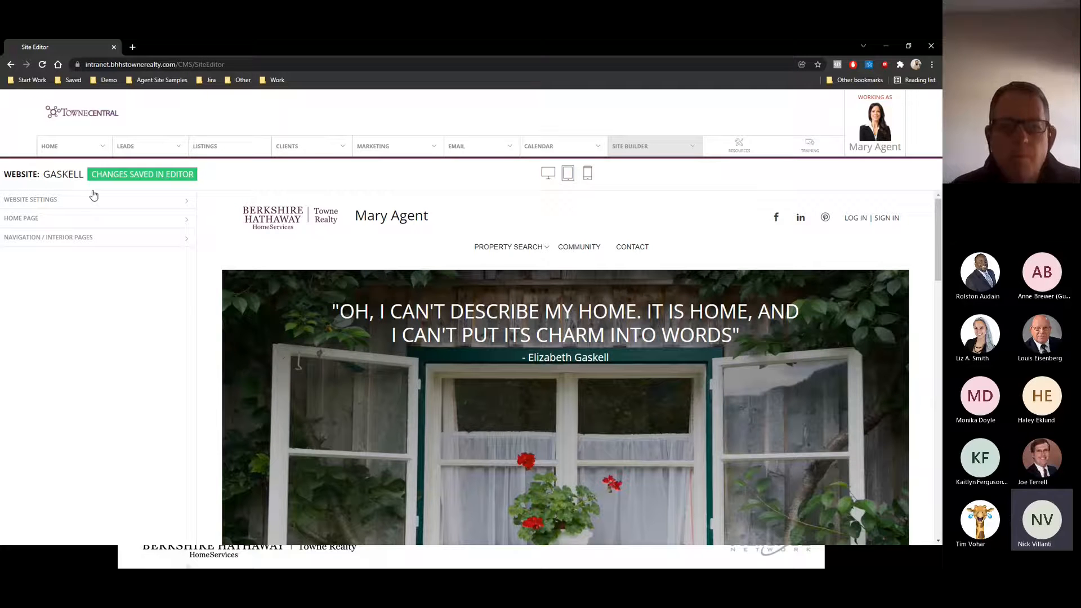
Review the 3rd Party Scripts and Google Translate options in the website settings, and return to the main editor sections
click(30, 204)
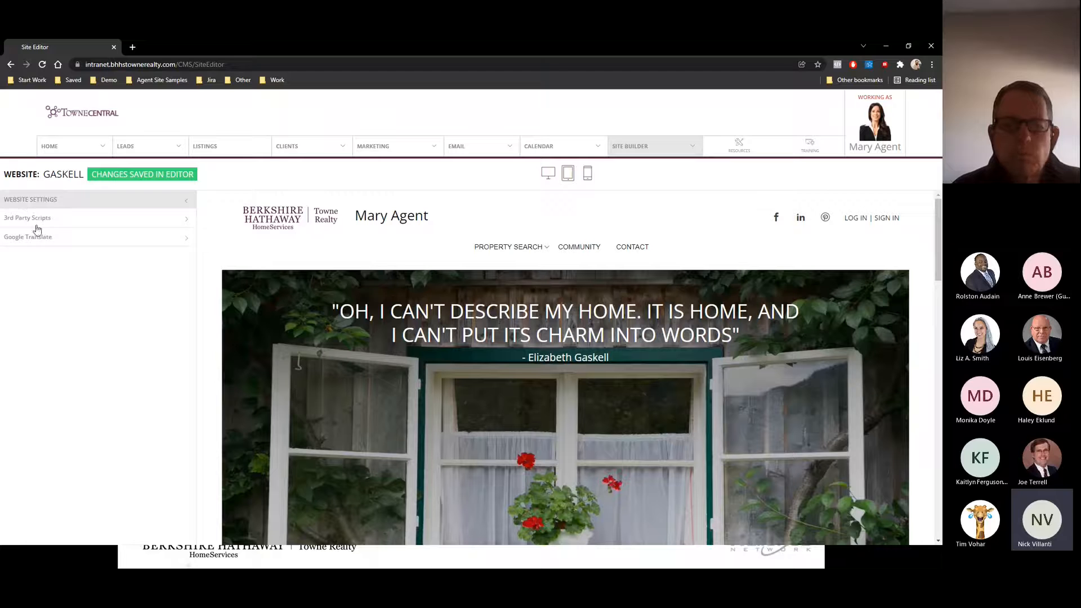
click(24, 219)
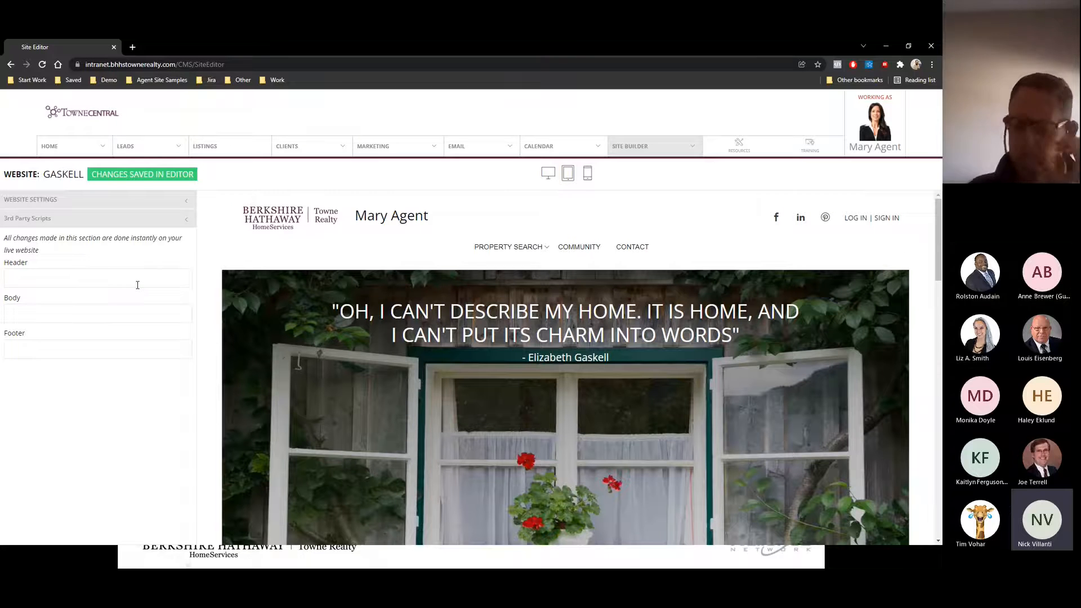
click(16, 218)
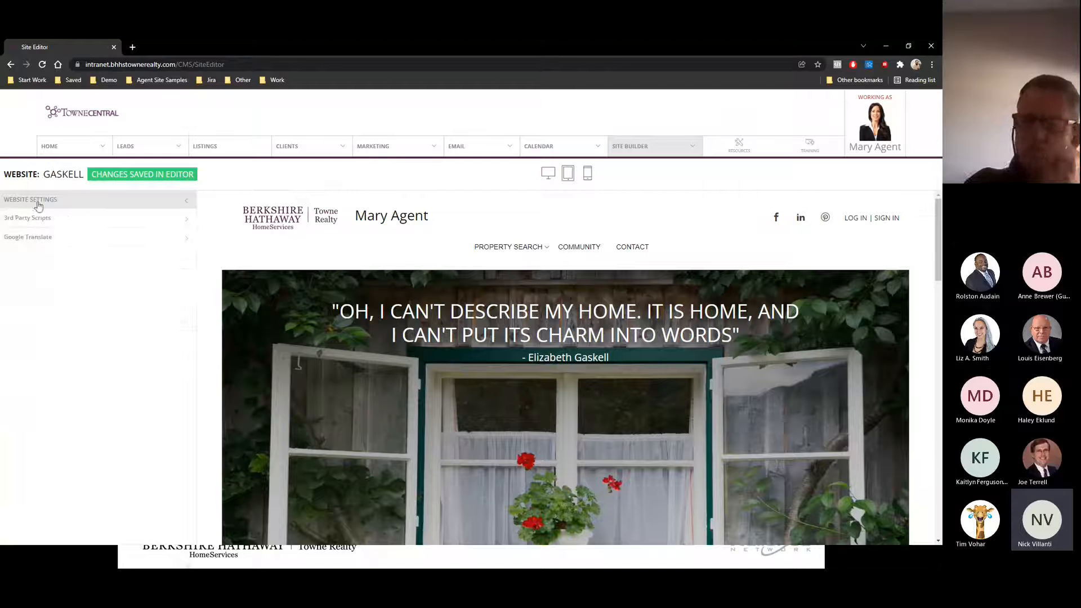
click(48, 240)
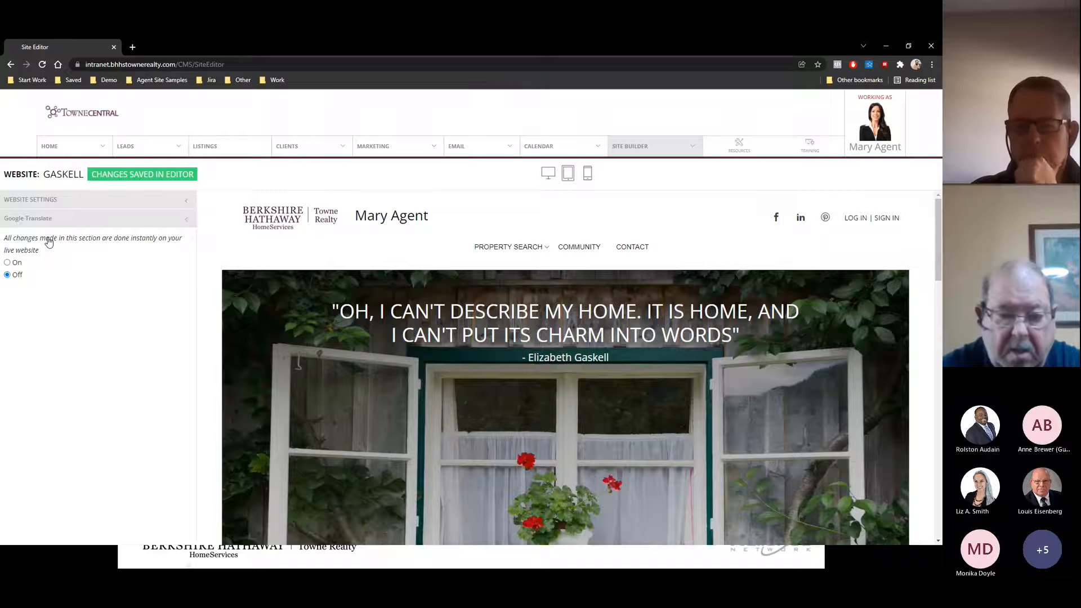
click(27, 201)
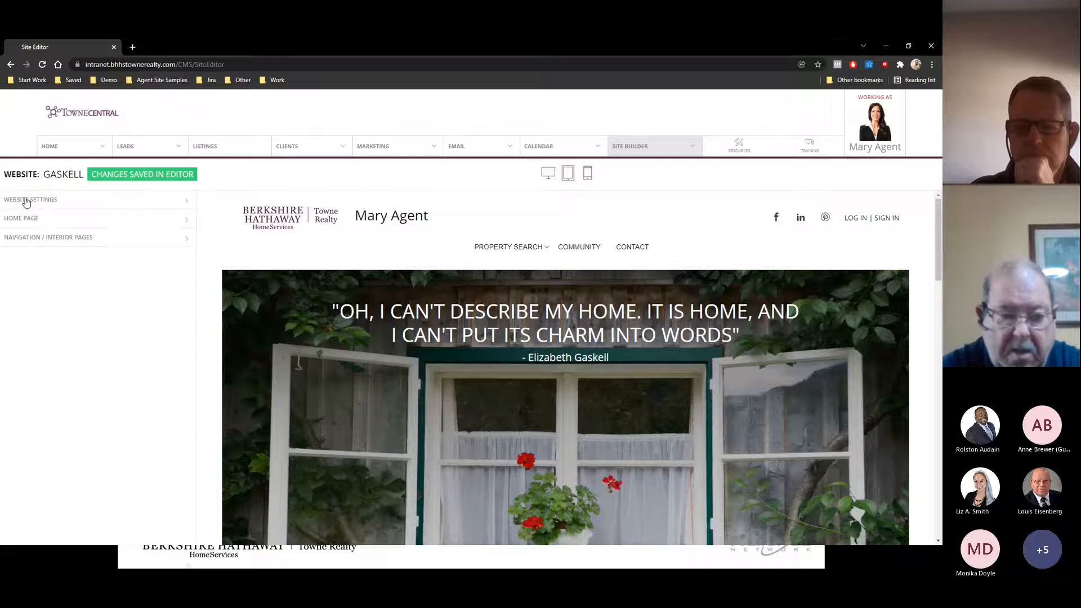
Examine the home page's SEO Settings fields, including the tips on using meta titles, and return to the home page sections
click(48, 218)
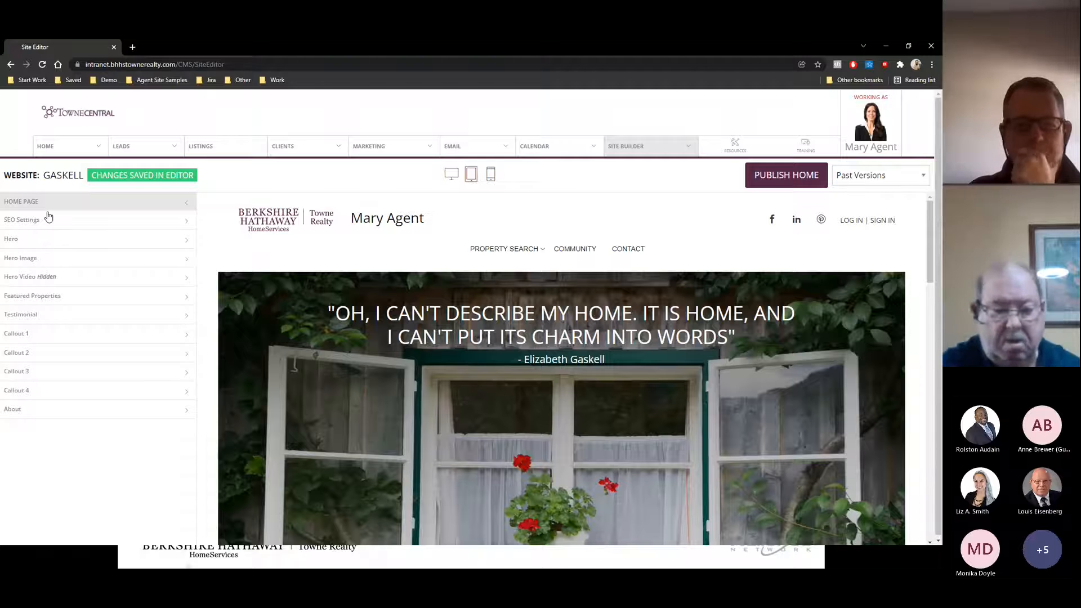
click(31, 220)
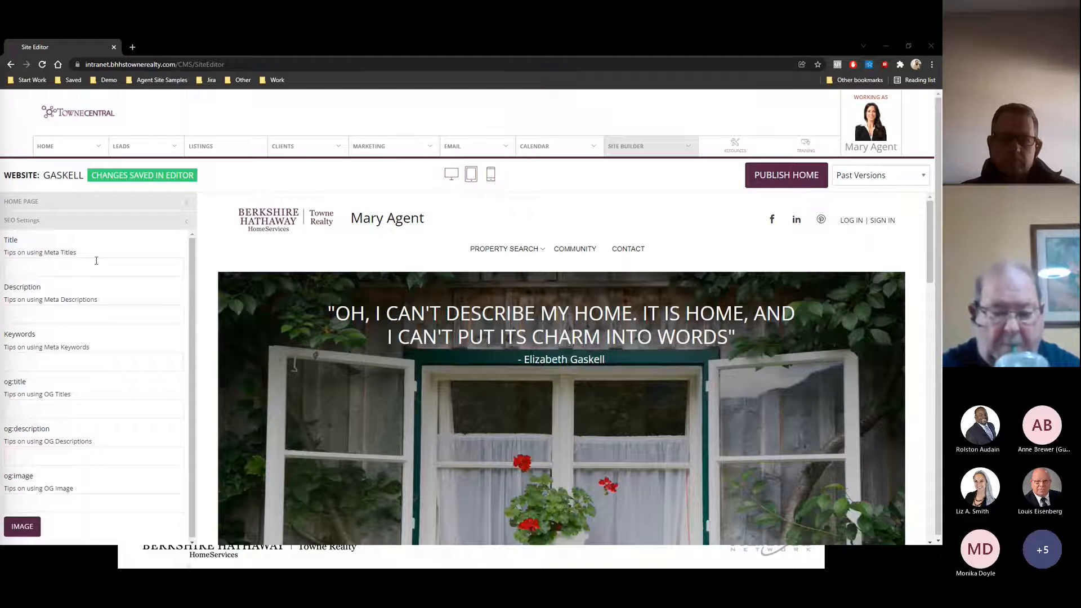
scroll(77, 315, down, 1)
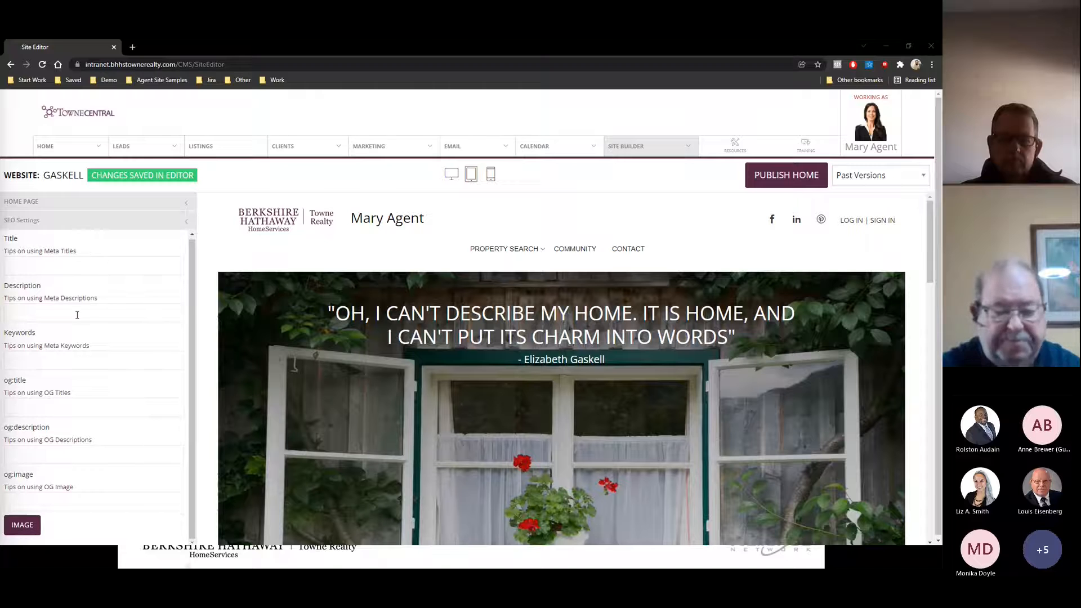
double_click(14, 383)
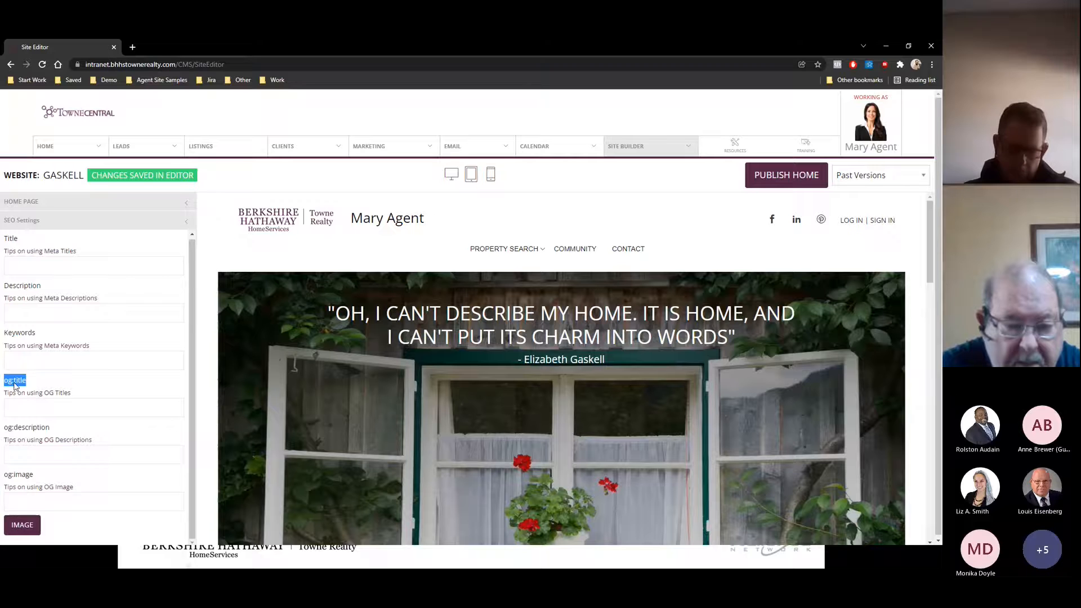
click(56, 253)
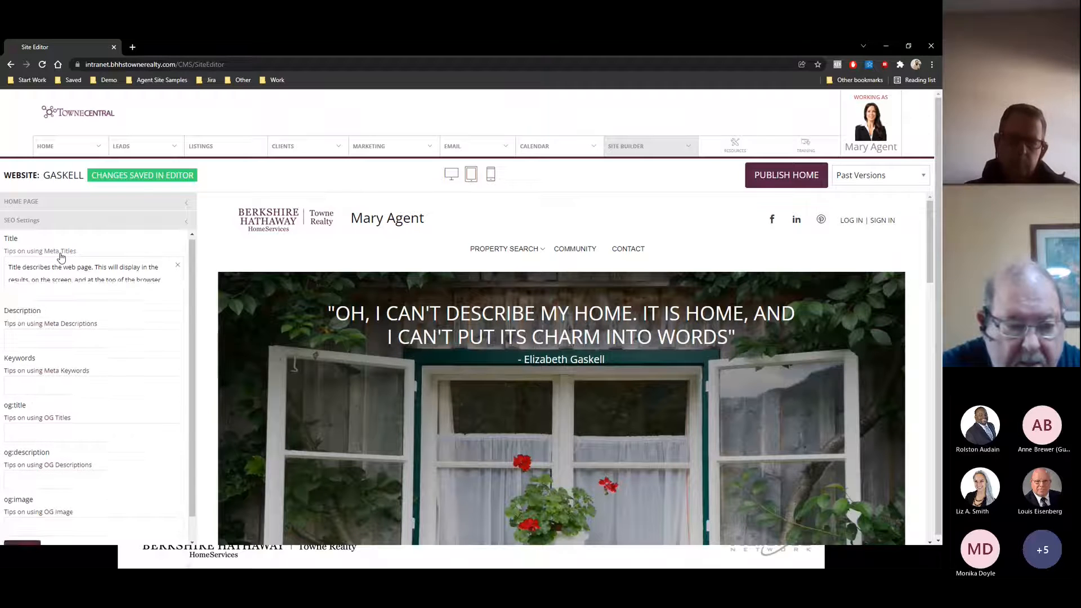
click(60, 252)
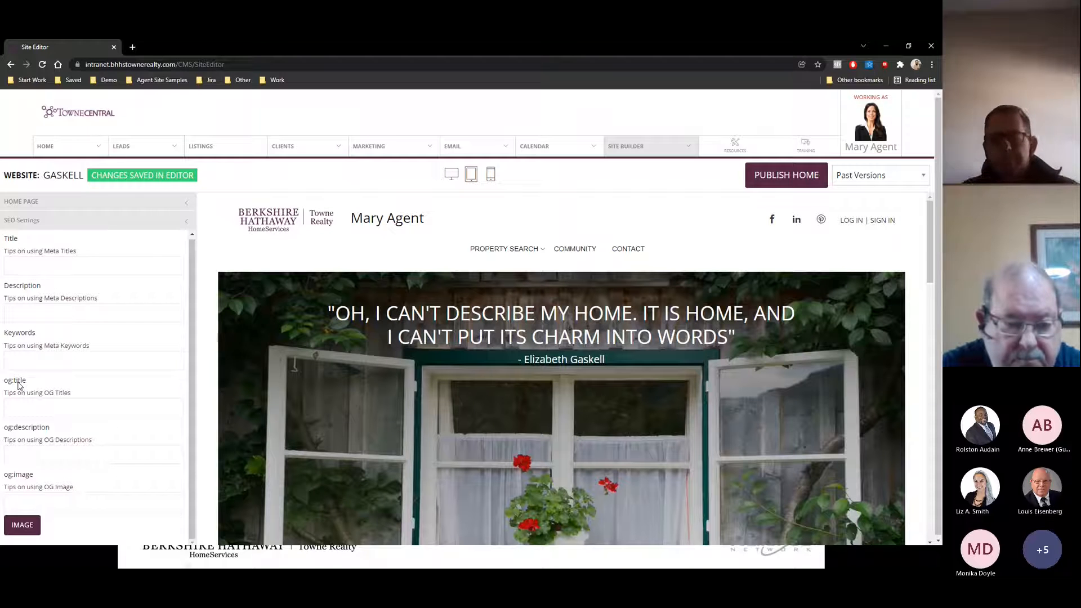
click(49, 221)
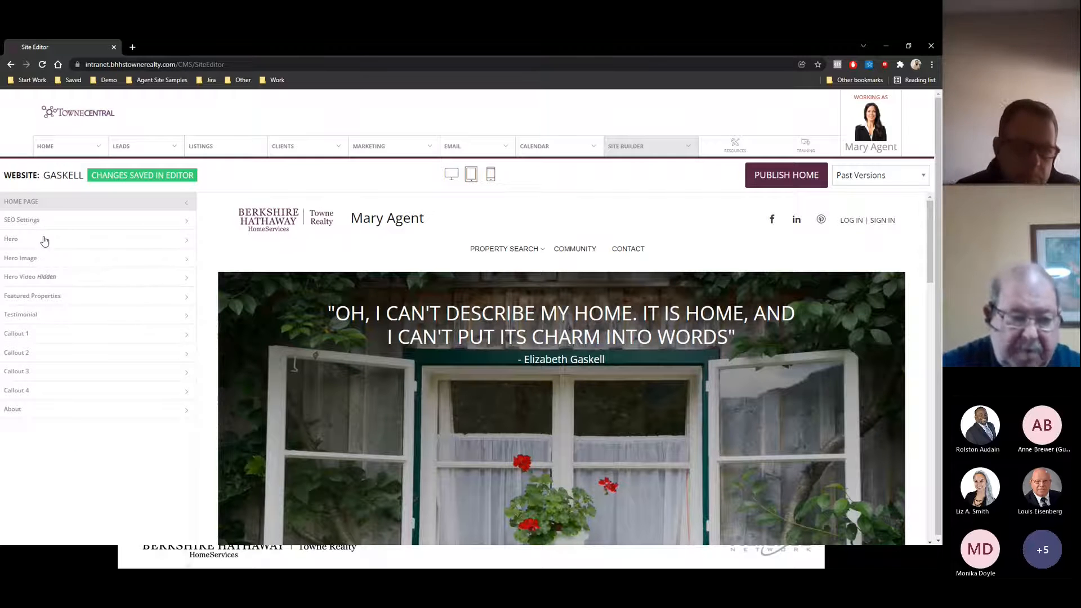
Replace the quote in the home page's Hero section with the headline "Start serach for your dream home"
click(44, 240)
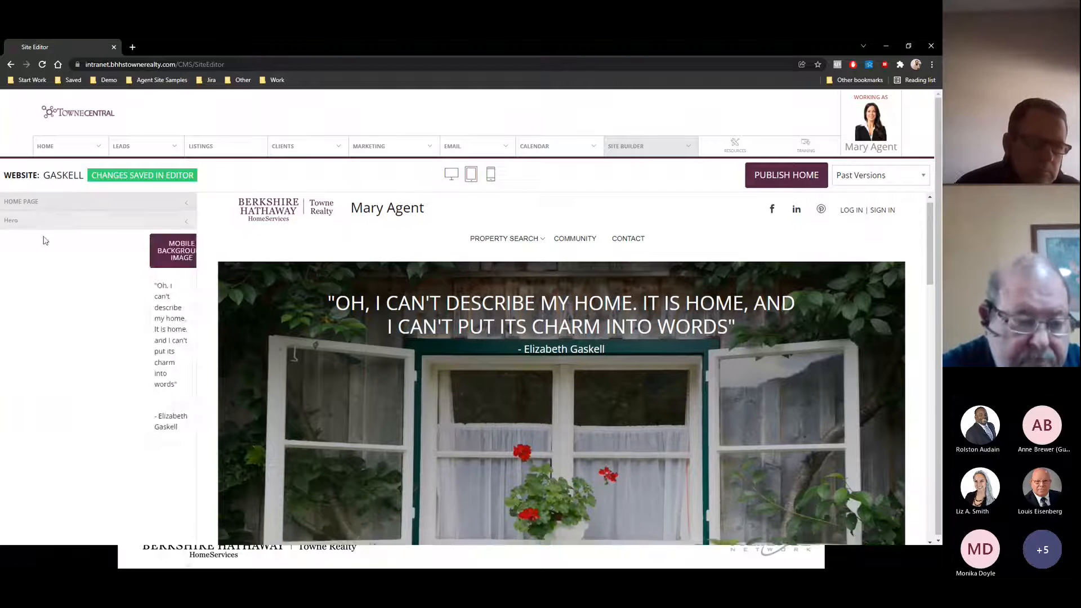
click(28, 221)
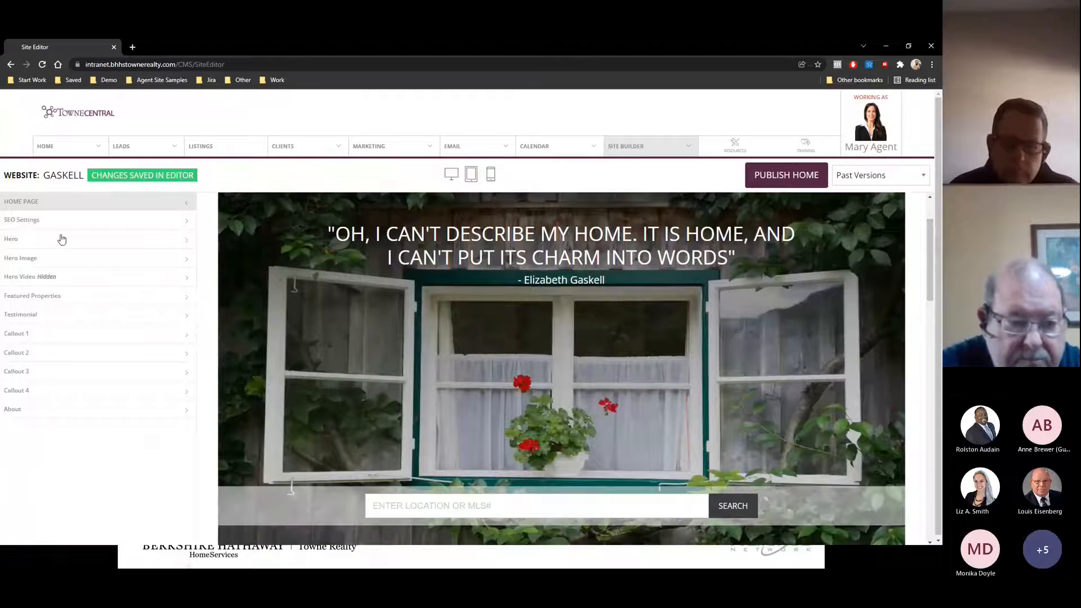
click(32, 246)
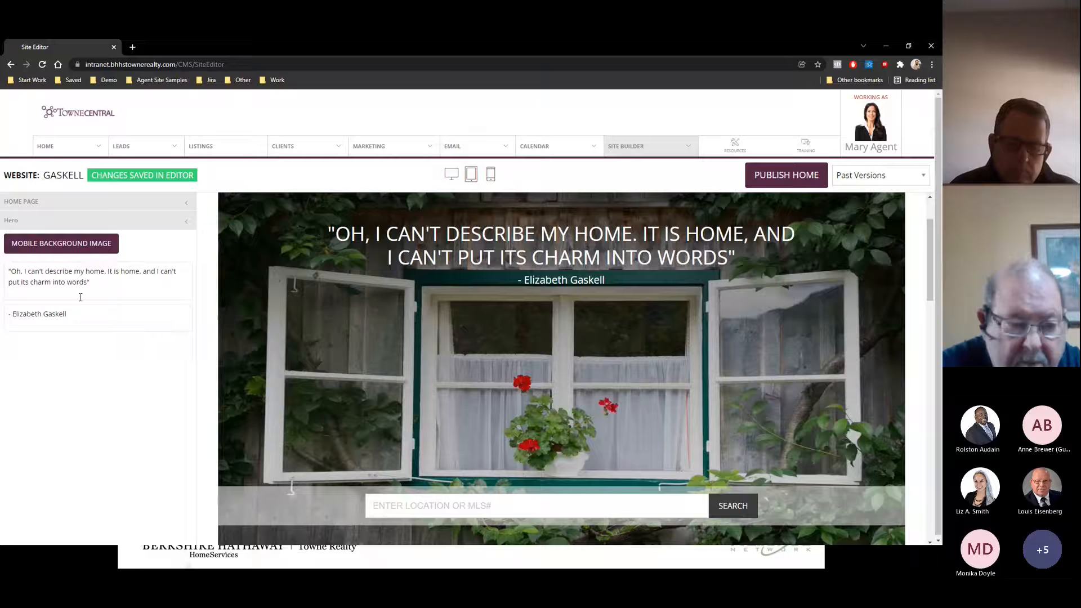
click(51, 276)
key(ctrl+a)
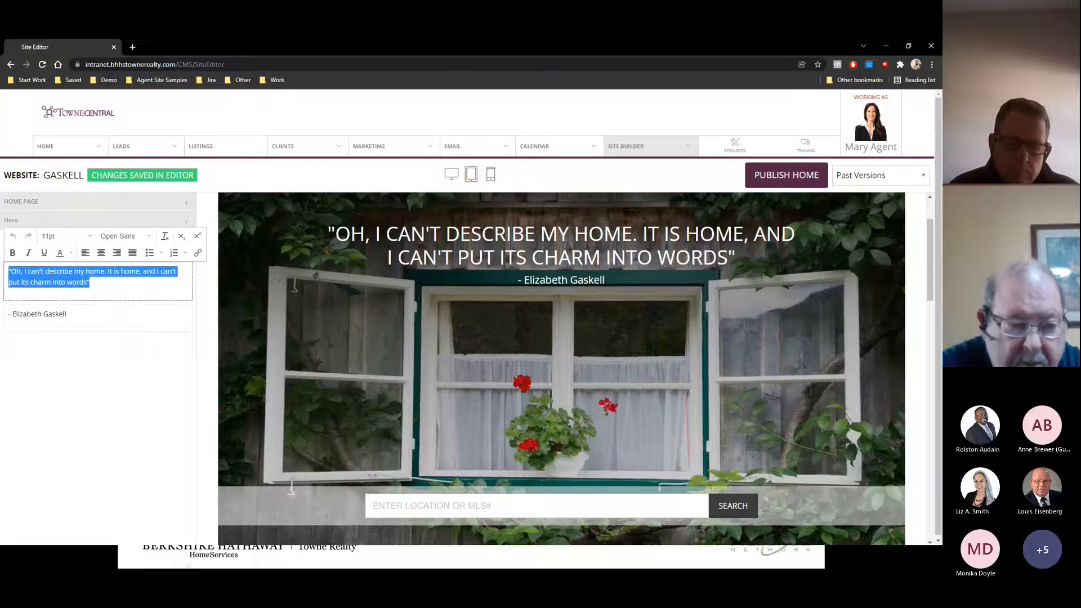
text(Start serac)
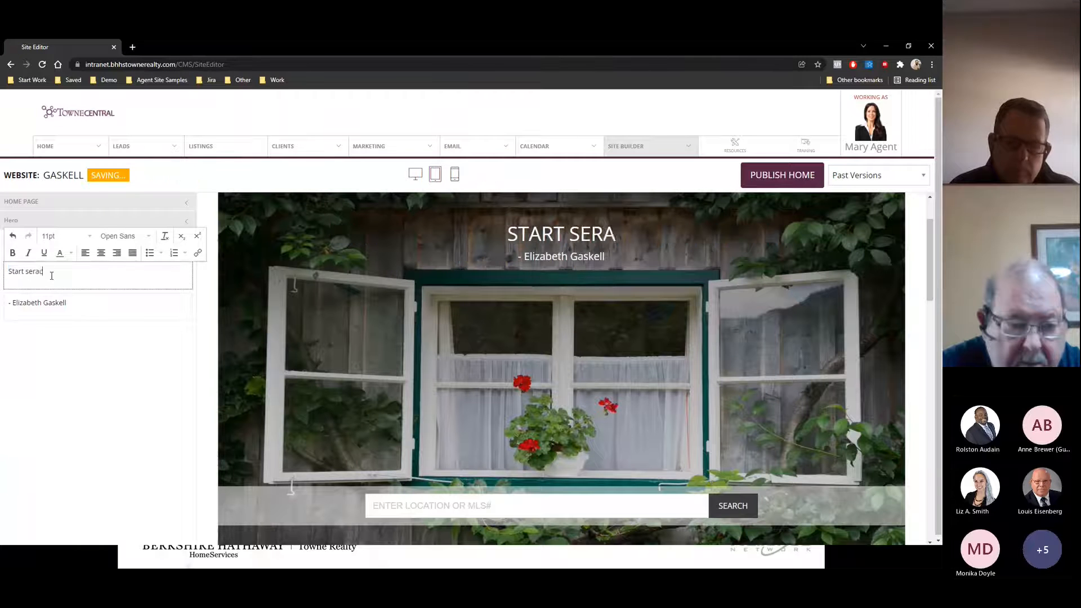
text(h for your dream home)
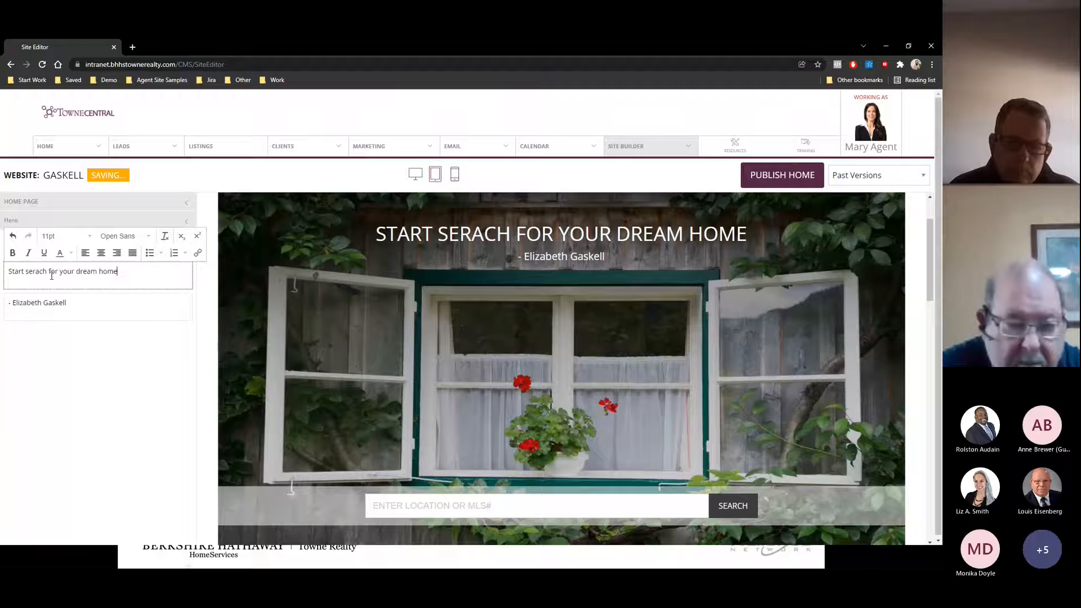
Replace the attribution line under the hero headline with "in Oregon"
key(Tab)
key(ctrl+a)
text(in)
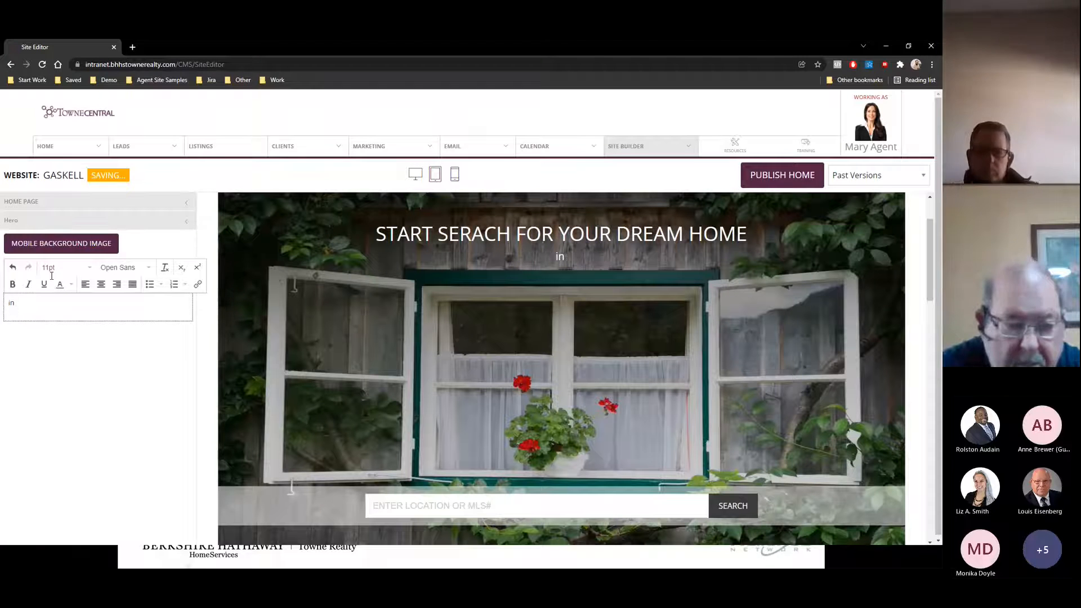
text( Oregon)
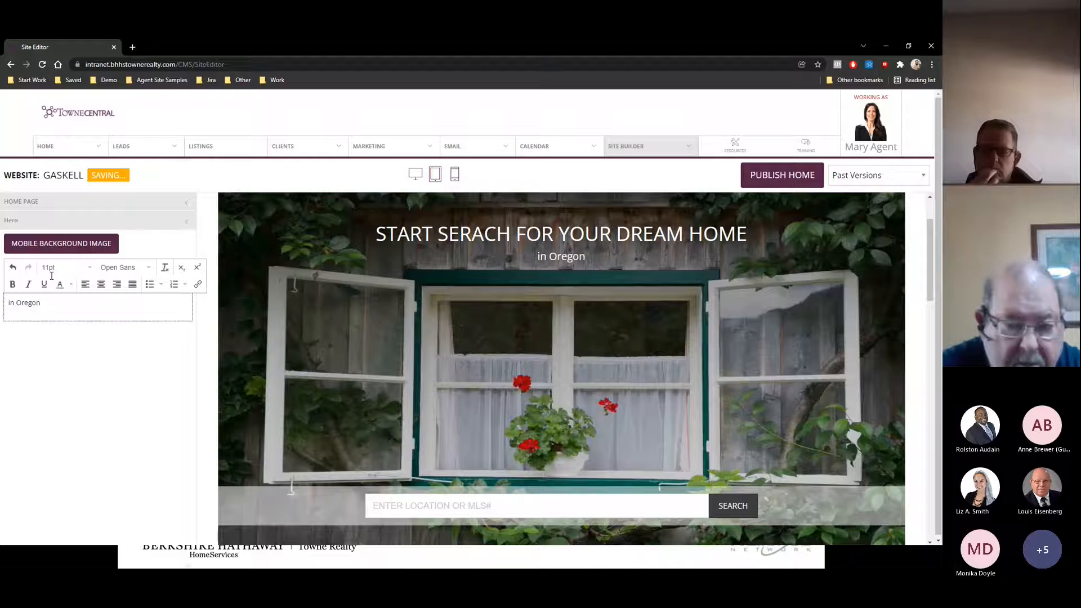
click(130, 367)
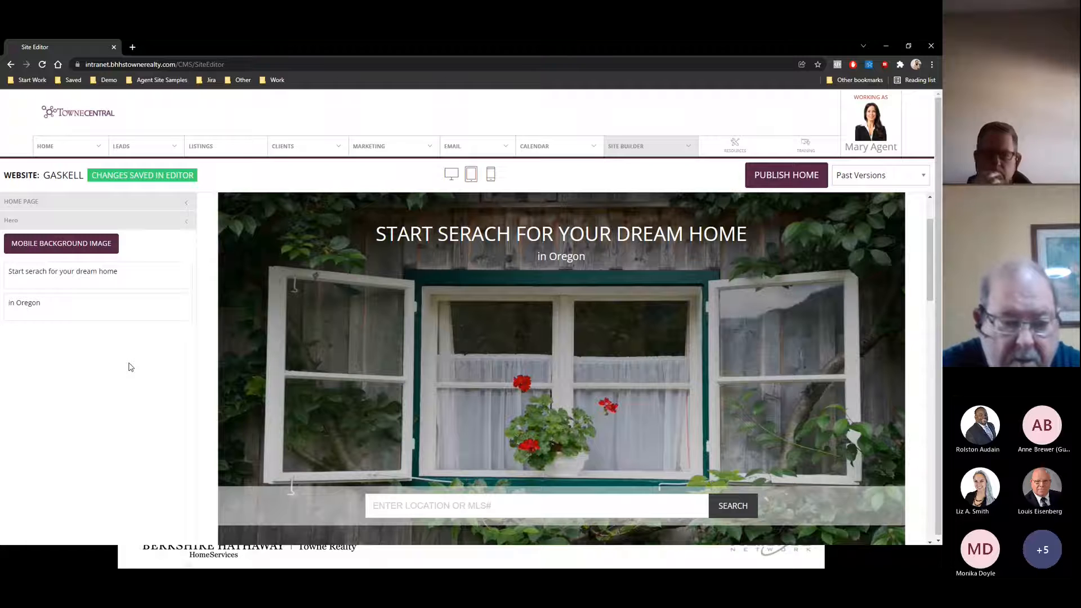
Review the text formatting options available for the hero headline without applying any
click(107, 279)
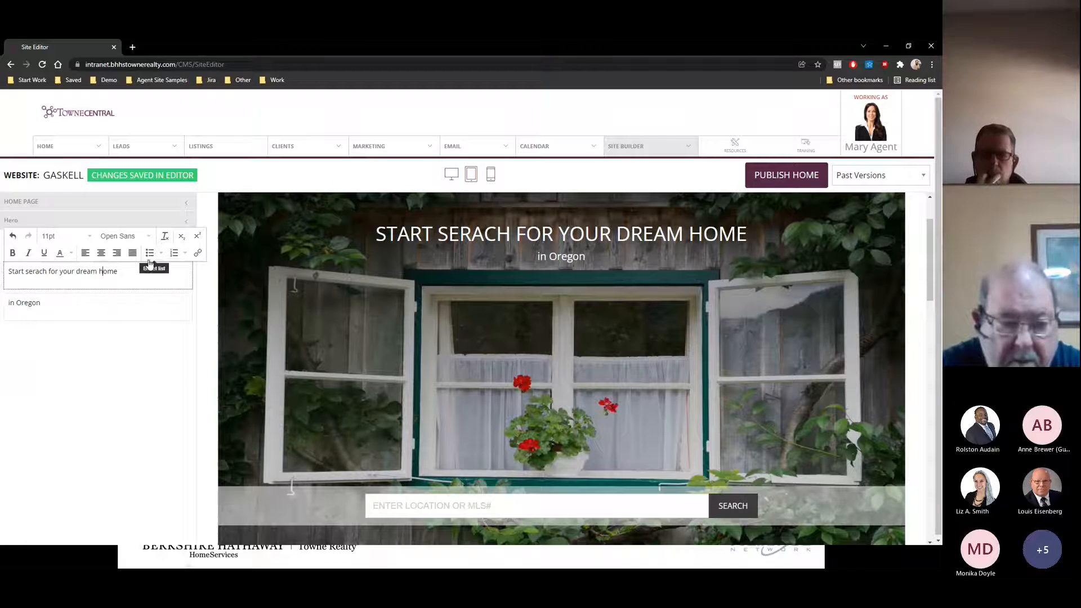
triple_click(73, 271)
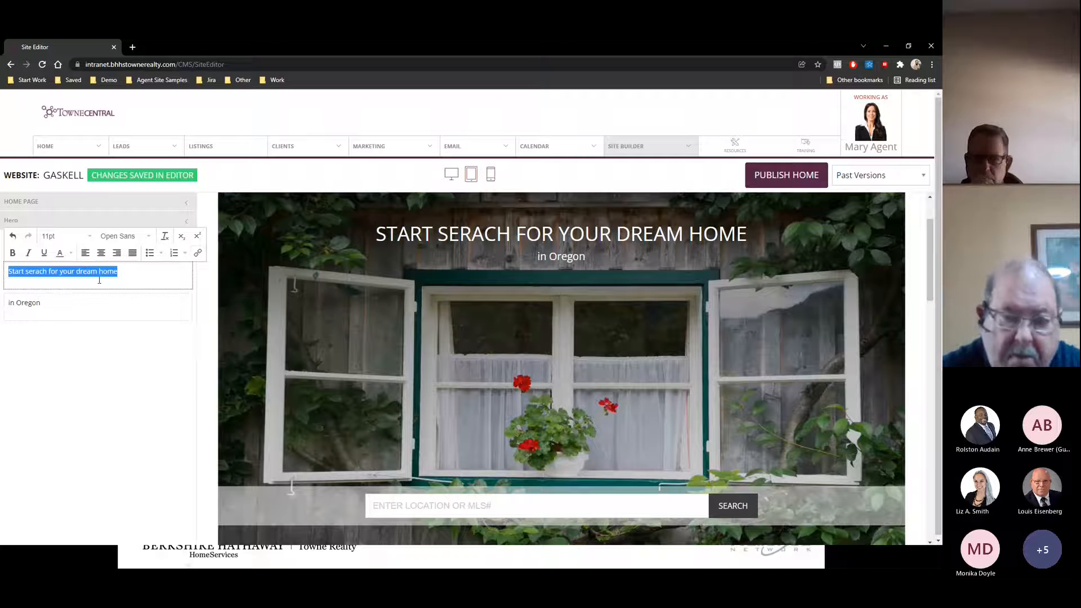
click(93, 350)
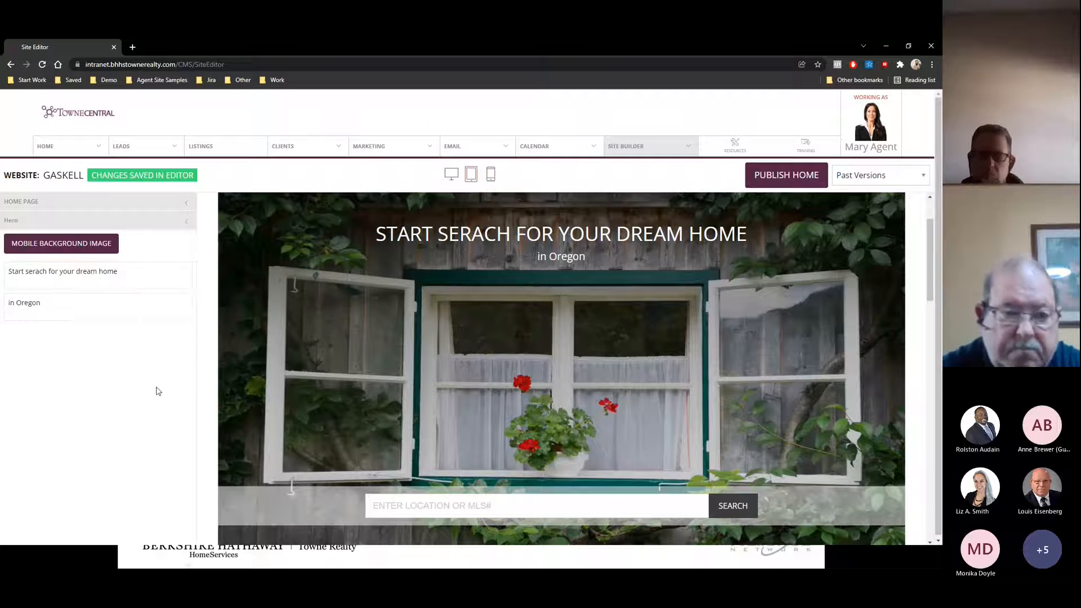
scroll(505, 261, up, 1)
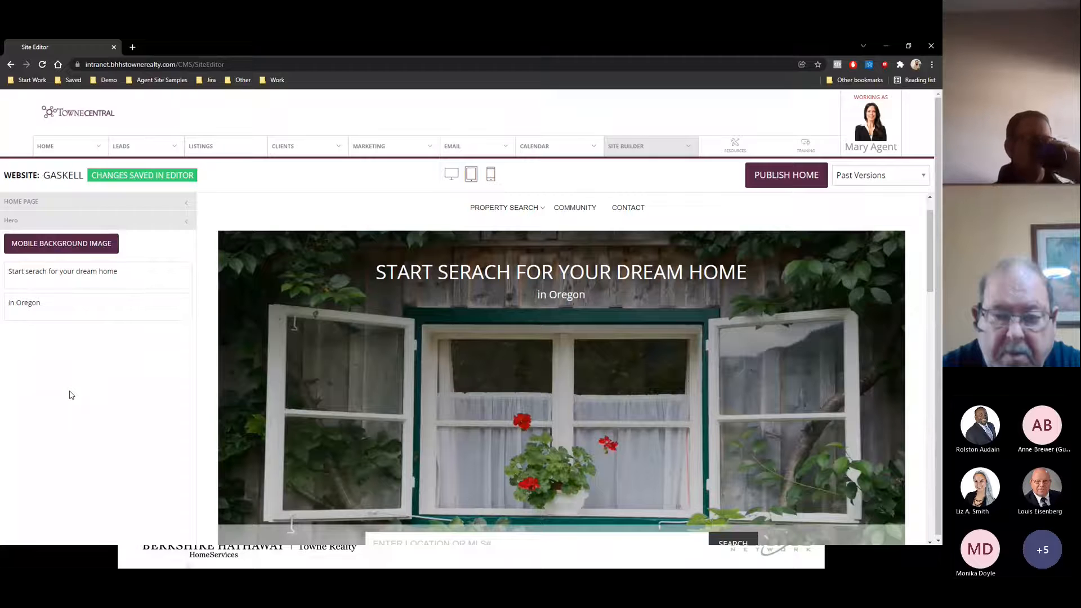
Open the image picker for the hero's mobile background and browse the city series in the stock images
click(76, 254)
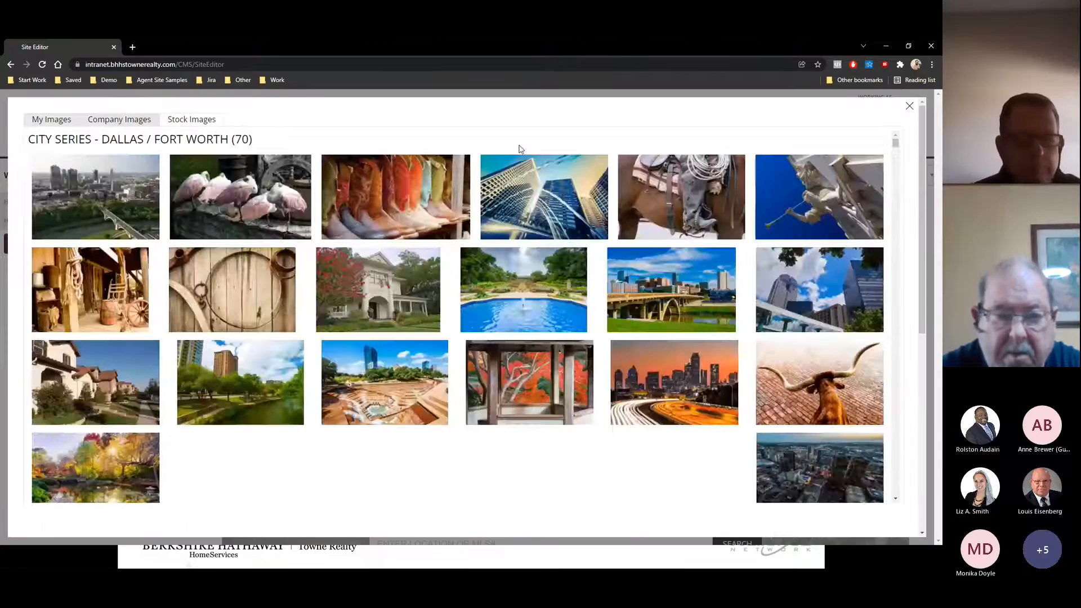
scroll(188, 302, down, 3)
scroll(190, 304, up, 3)
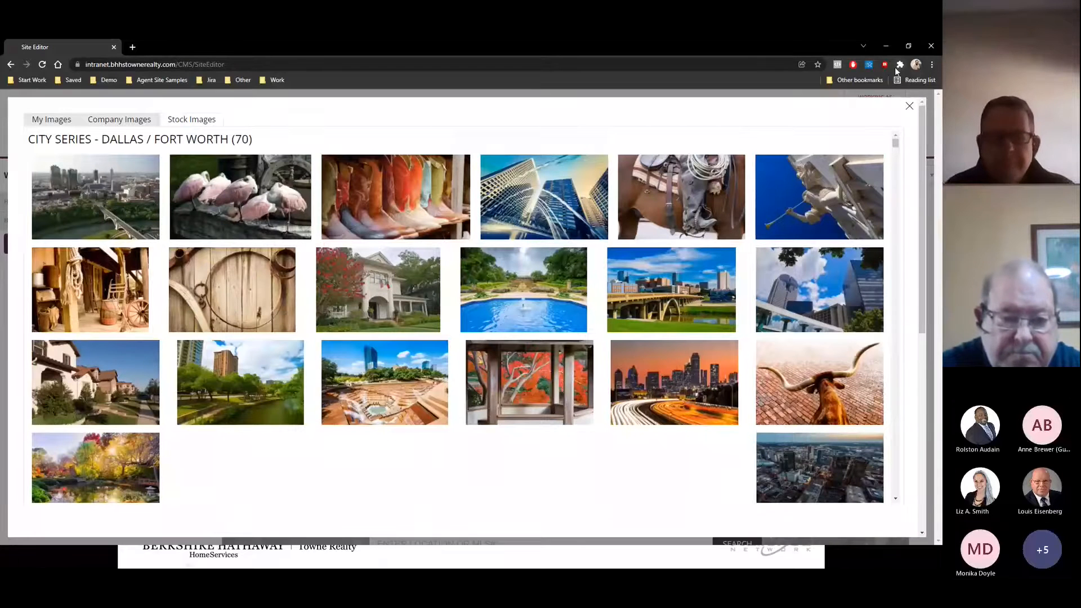
scroll(318, 244, down, 3)
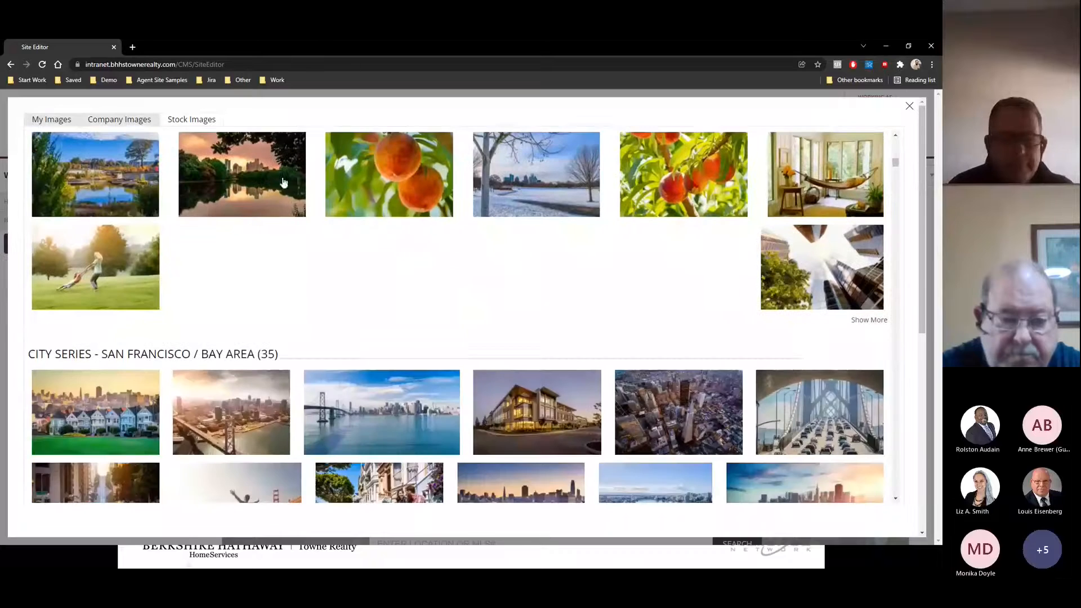
Browse all categories of the company images, from the BHHS logos to the sliding images and back
click(107, 120)
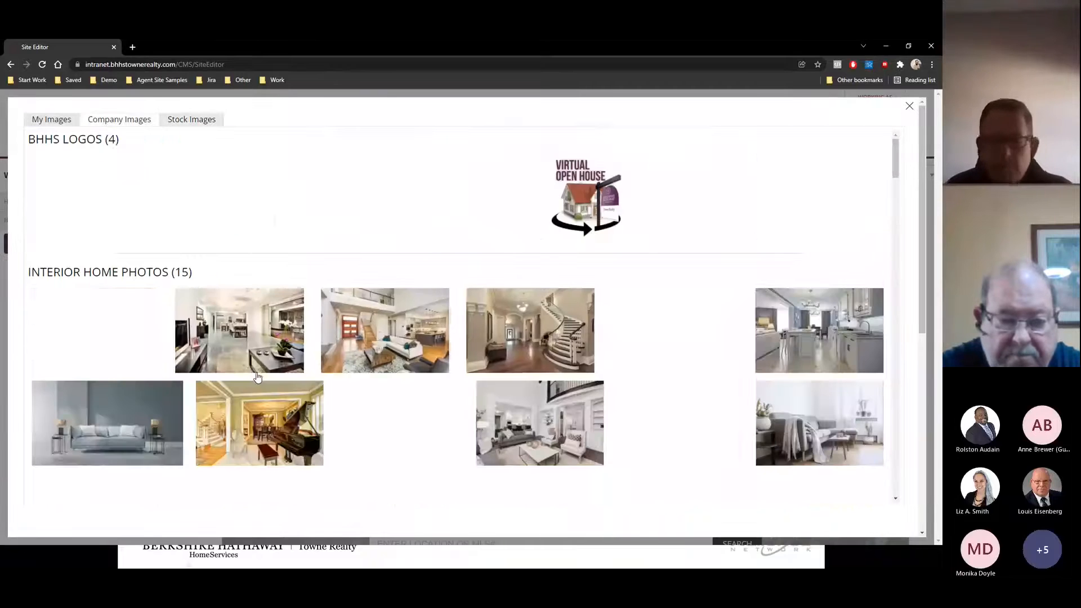
scroll(257, 375, down, 15)
scroll(257, 378, down, 15)
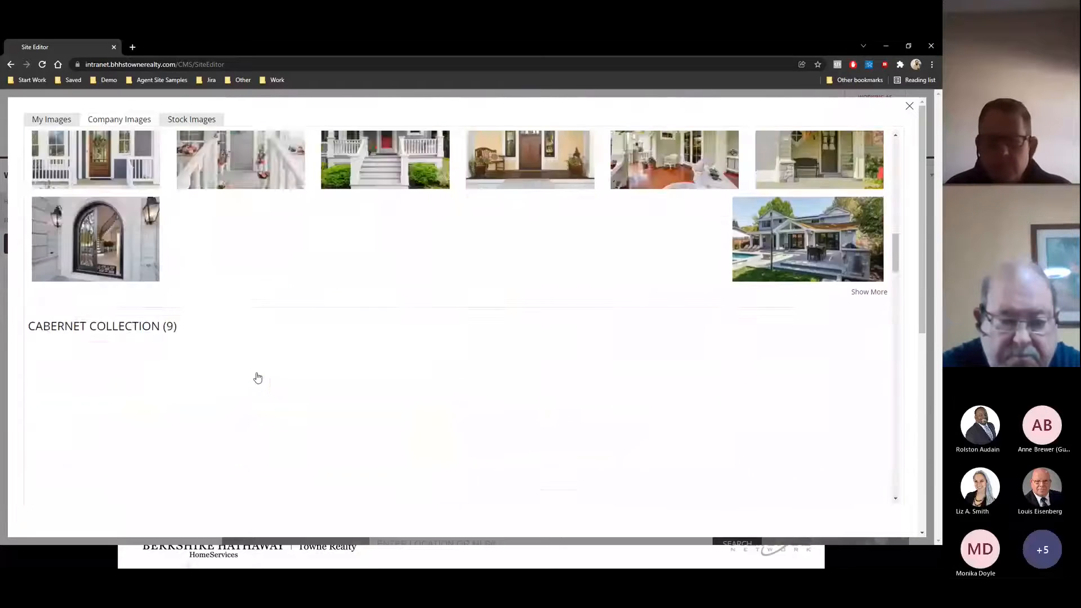
scroll(258, 377, down, 6)
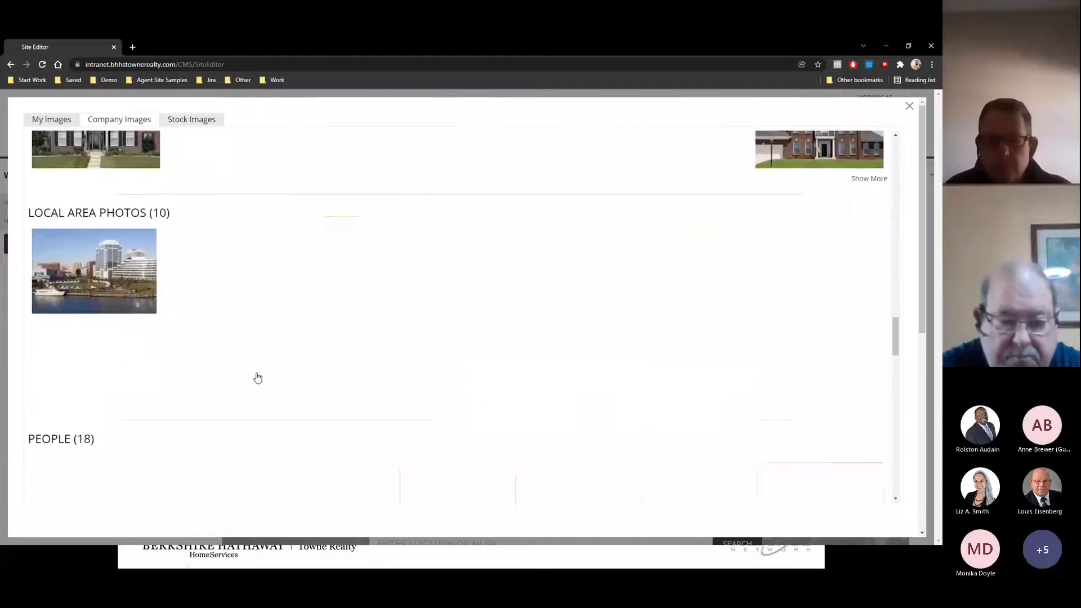
scroll(257, 377, up, 3)
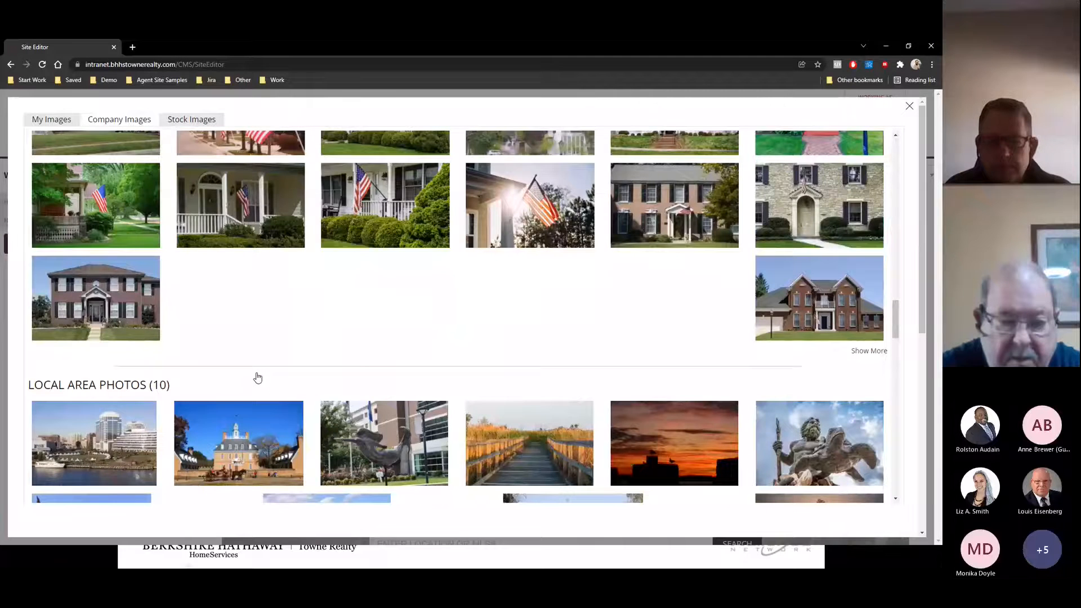
scroll(258, 377, down, 10)
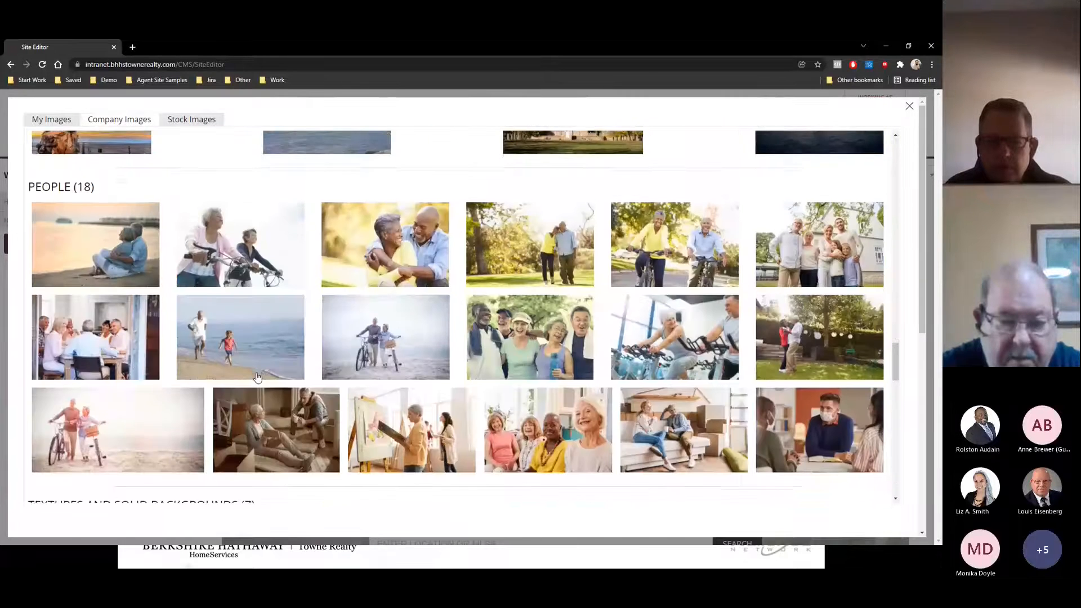
scroll(258, 377, down, 10)
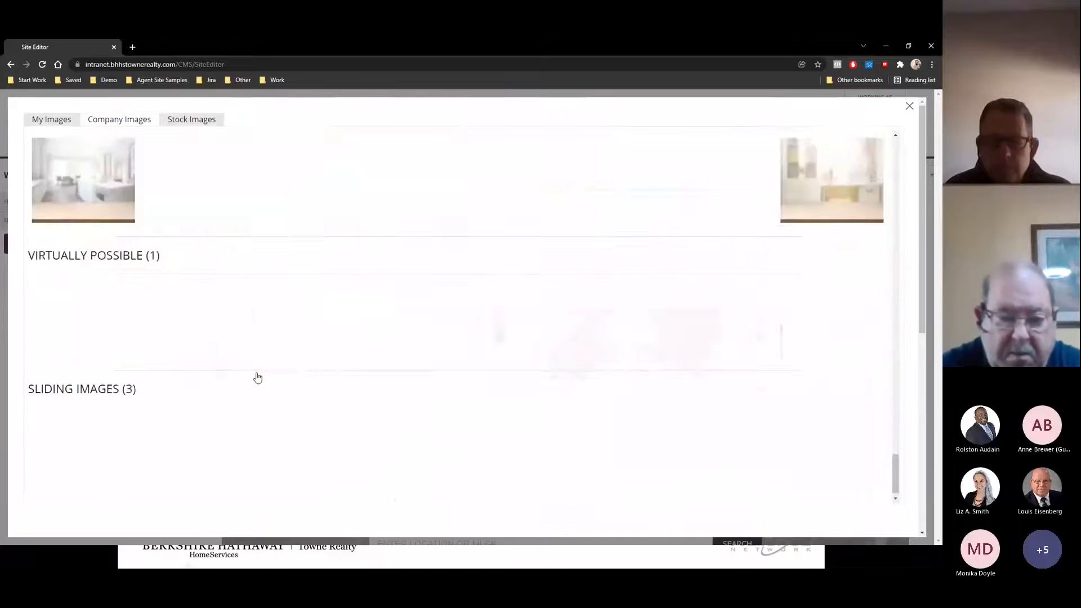
scroll(258, 377, down, 3)
scroll(258, 378, up, 15)
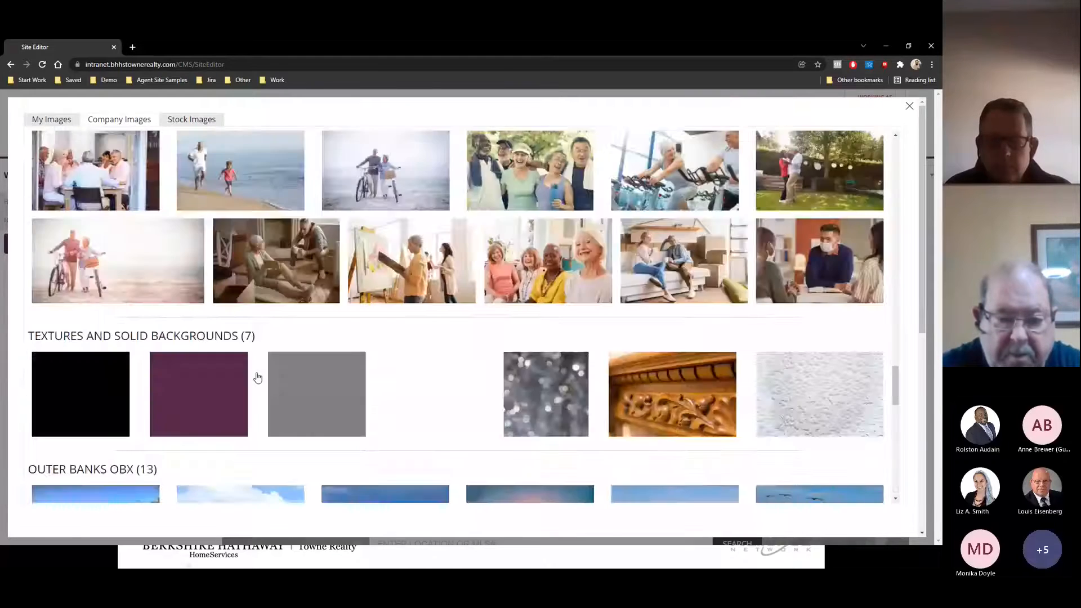
scroll(258, 377, up, 10)
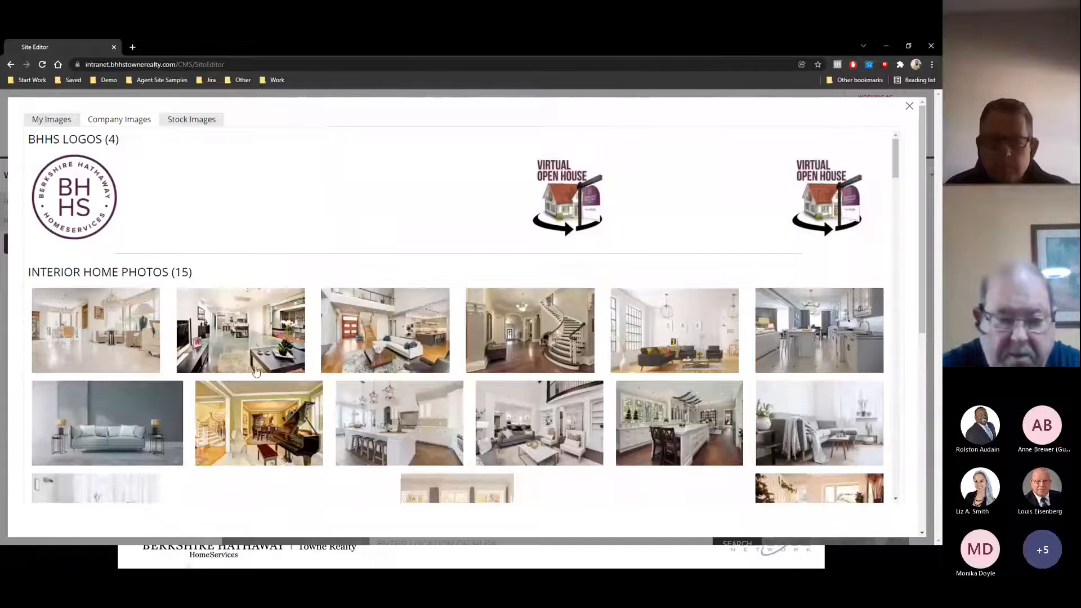
Open the form for adding a personal image and check its available category choices
click(68, 125)
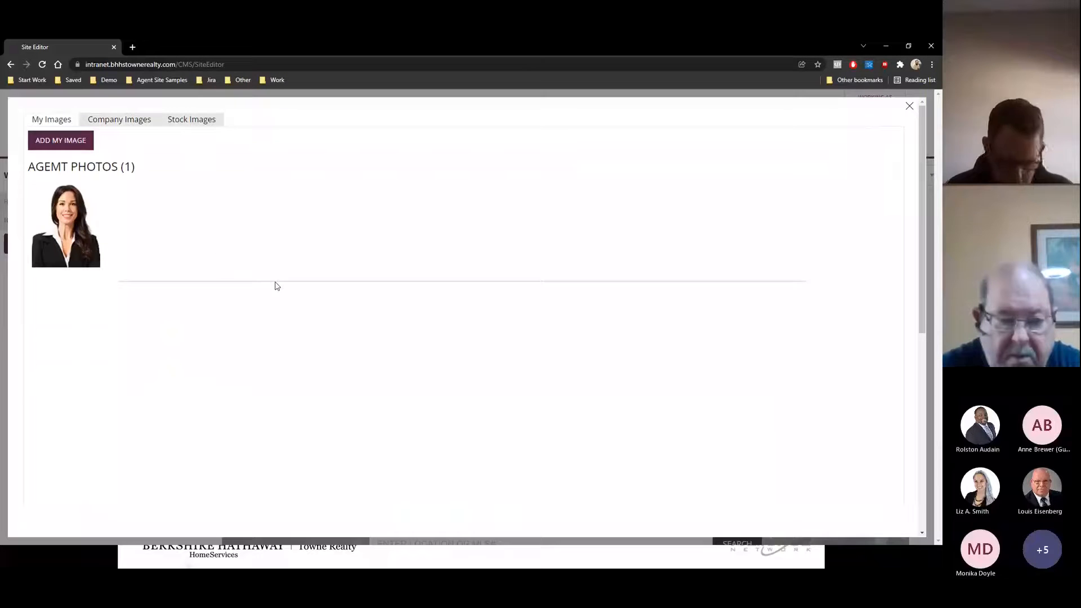
click(88, 148)
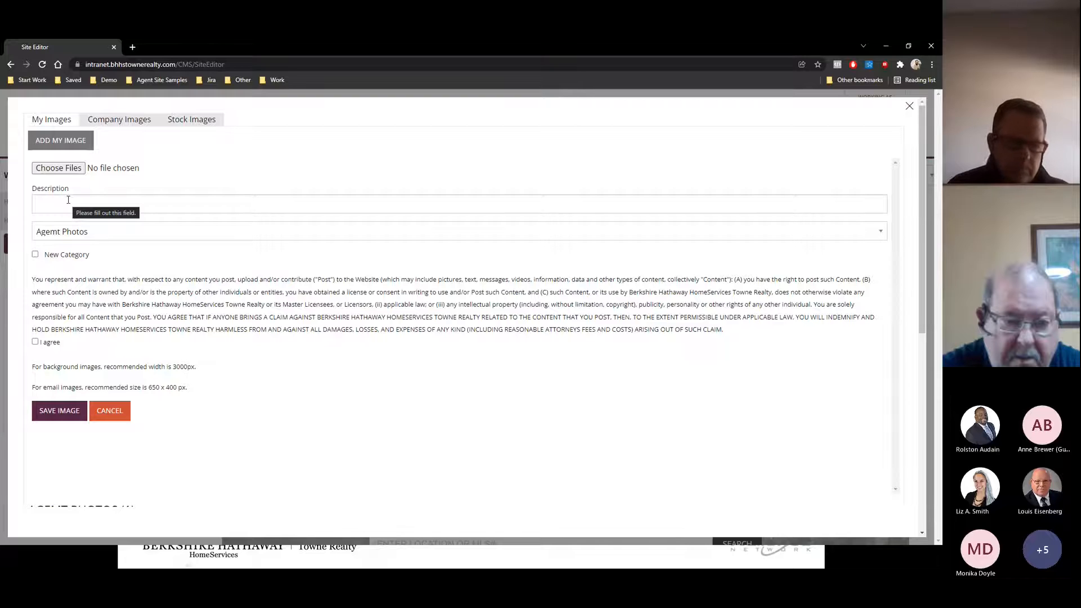
click(59, 231)
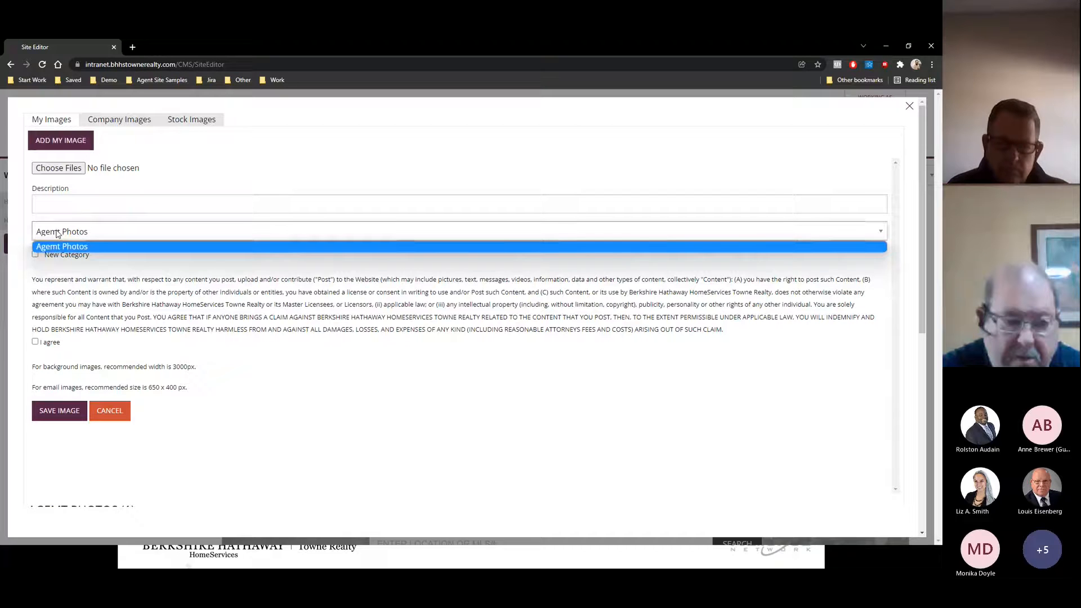
click(59, 232)
Review how the company images are grouped, using the Interior Home Photos and Waterfront Scenes categories as examples
click(117, 124)
triple_click(68, 273)
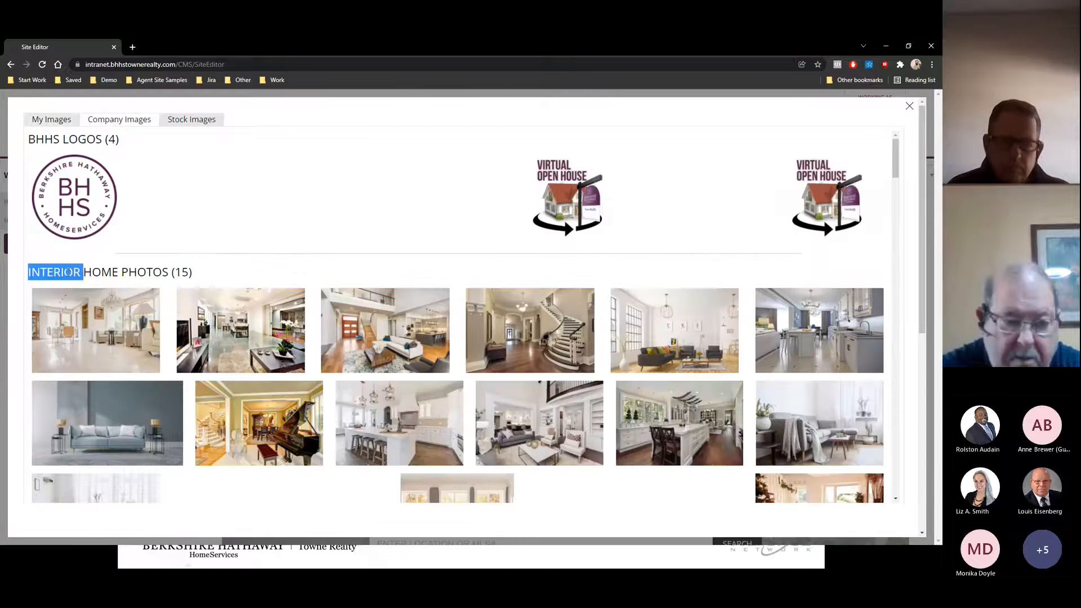
scroll(68, 273, down, 5)
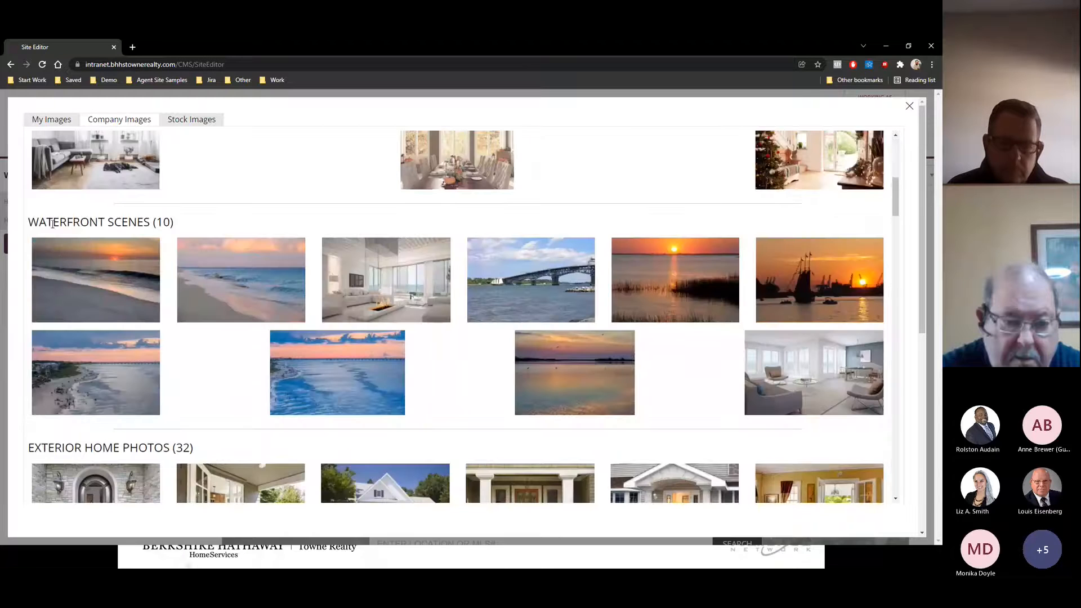
triple_click(62, 222)
Review the content rights agreement in the personal image upload form, and close the image picker without adding an image
click(61, 120)
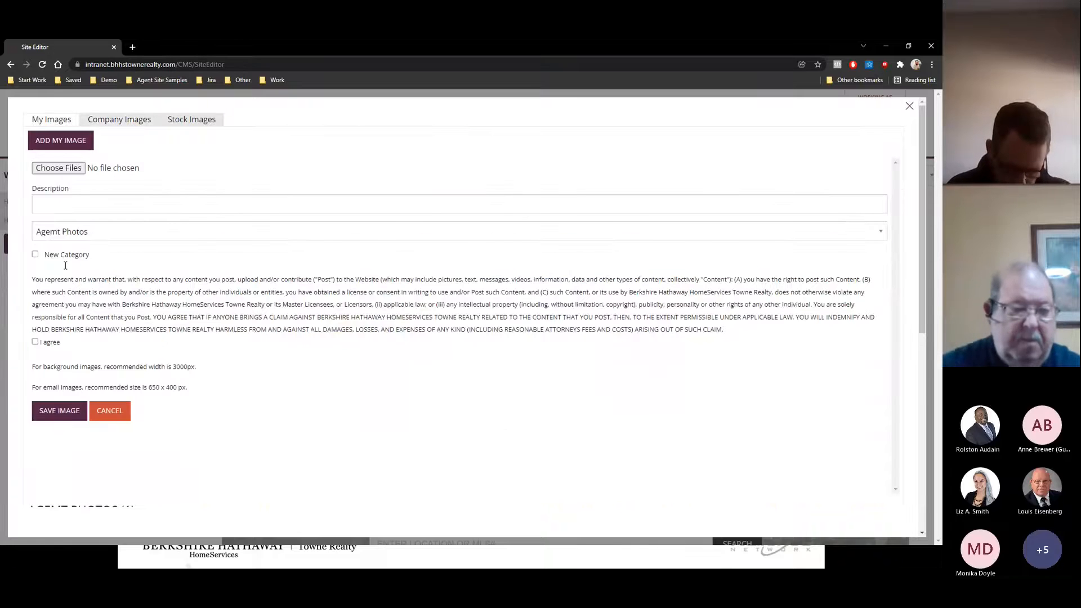
triple_click(78, 309)
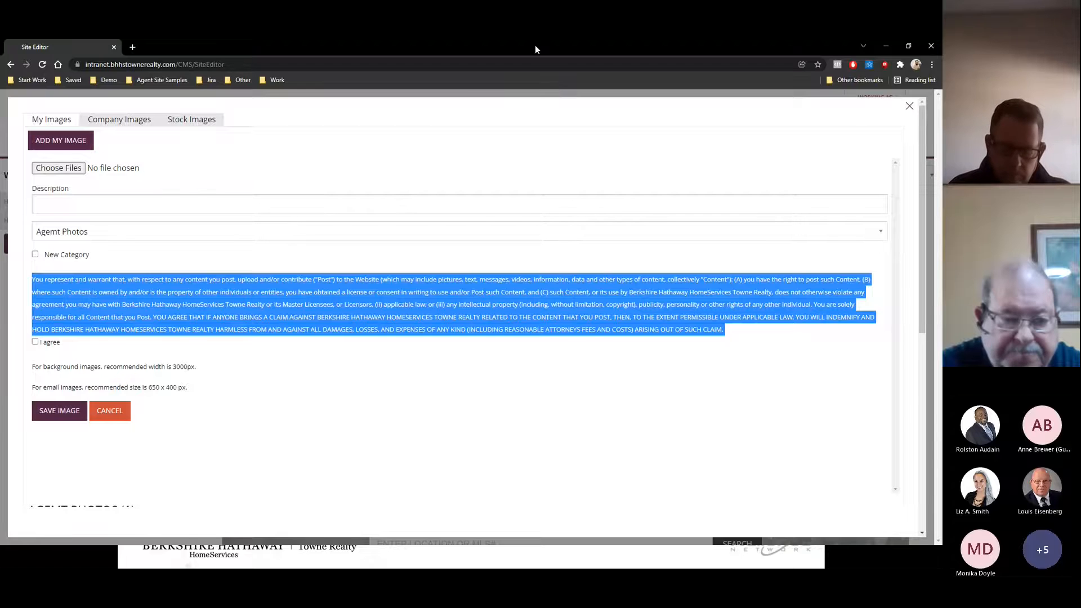
click(910, 106)
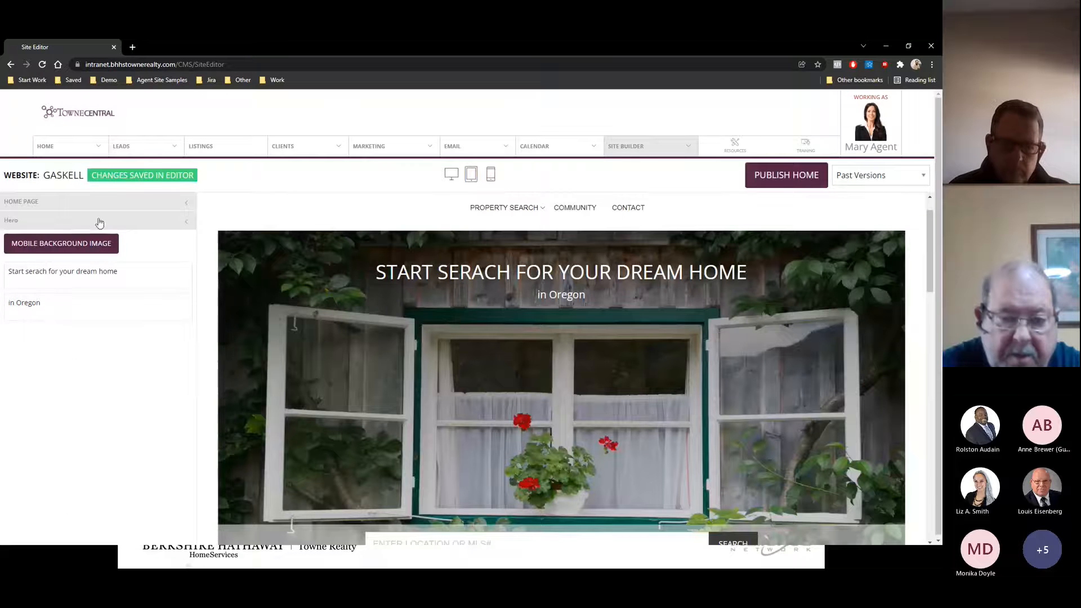
Return to the home page sections, open the mobile phone preview of the site, and close it
click(65, 222)
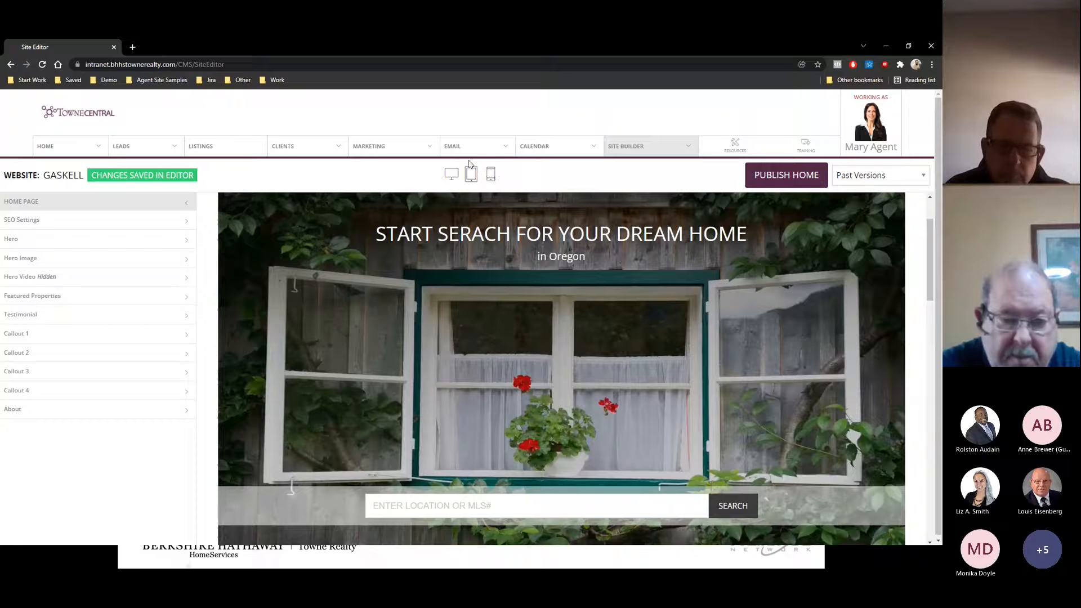
click(491, 176)
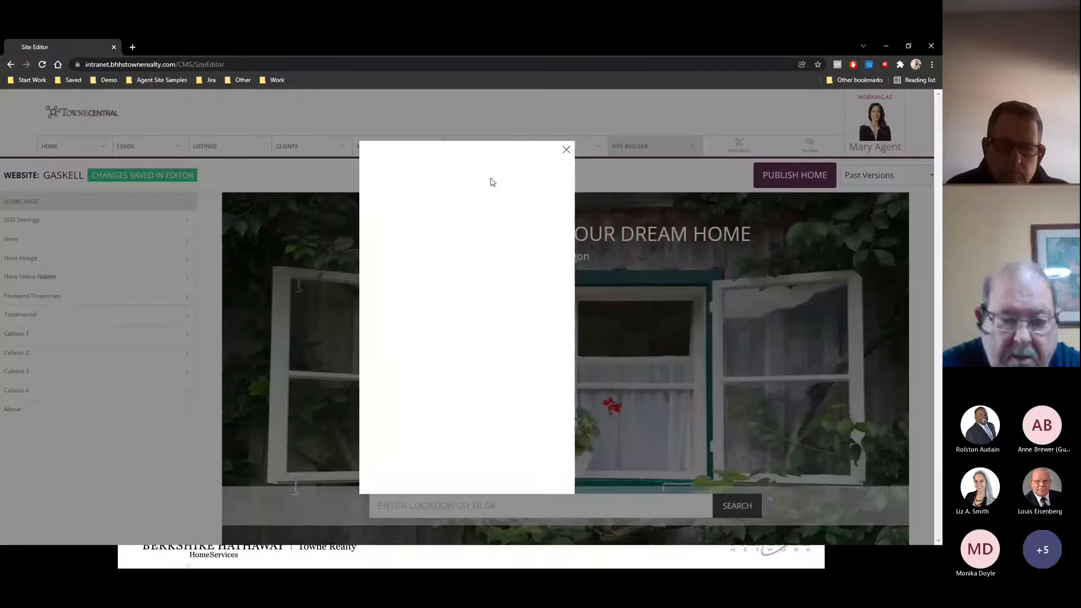
click(566, 151)
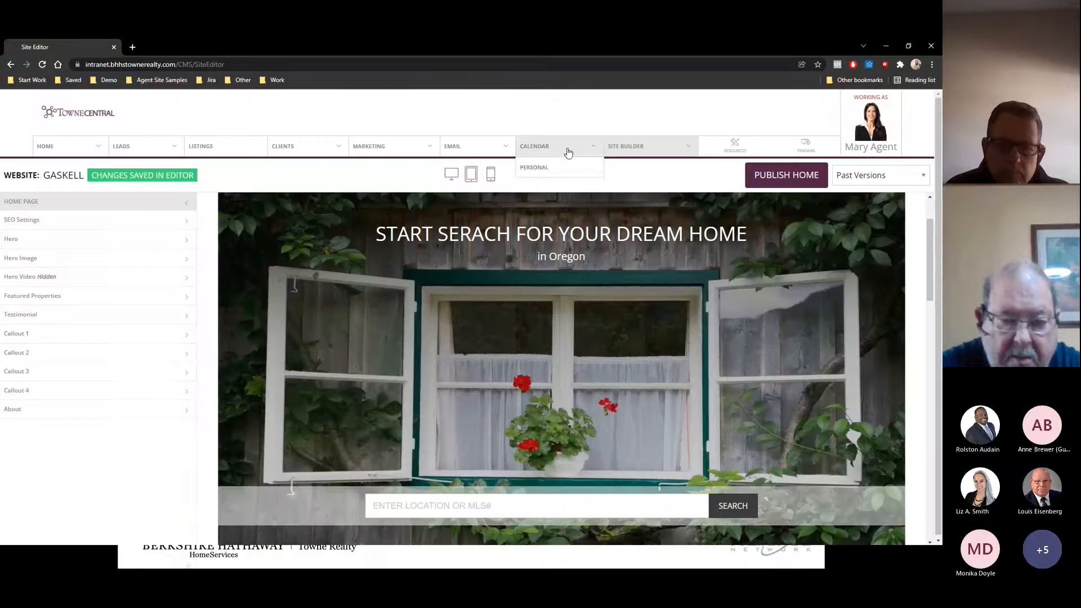
Replace the hero background image with the company interior photo of the living room with staircase and kitchen, and return to the home page sections
click(24, 257)
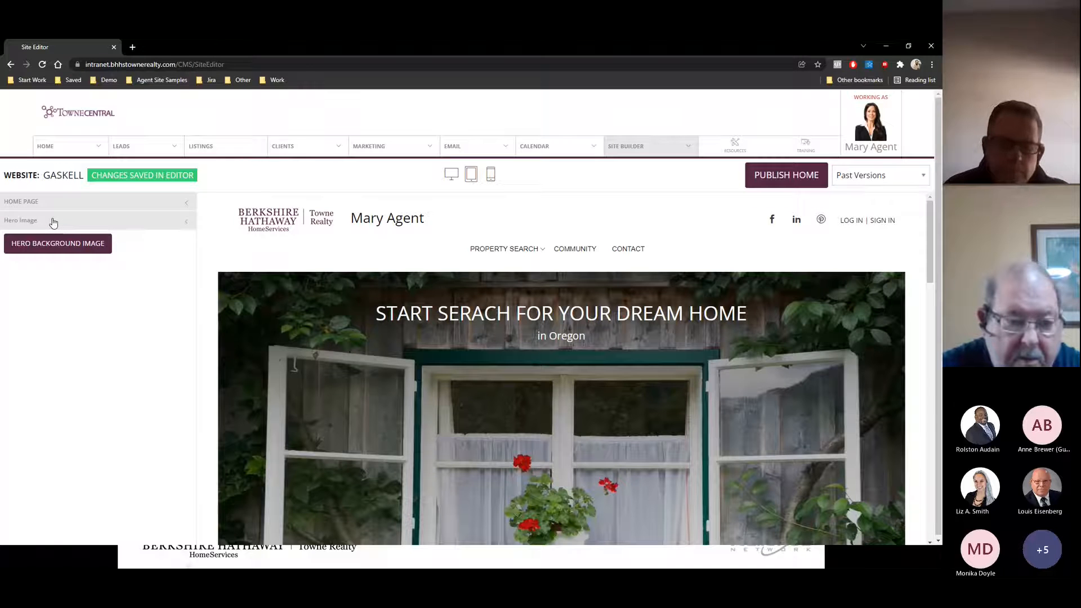
click(62, 248)
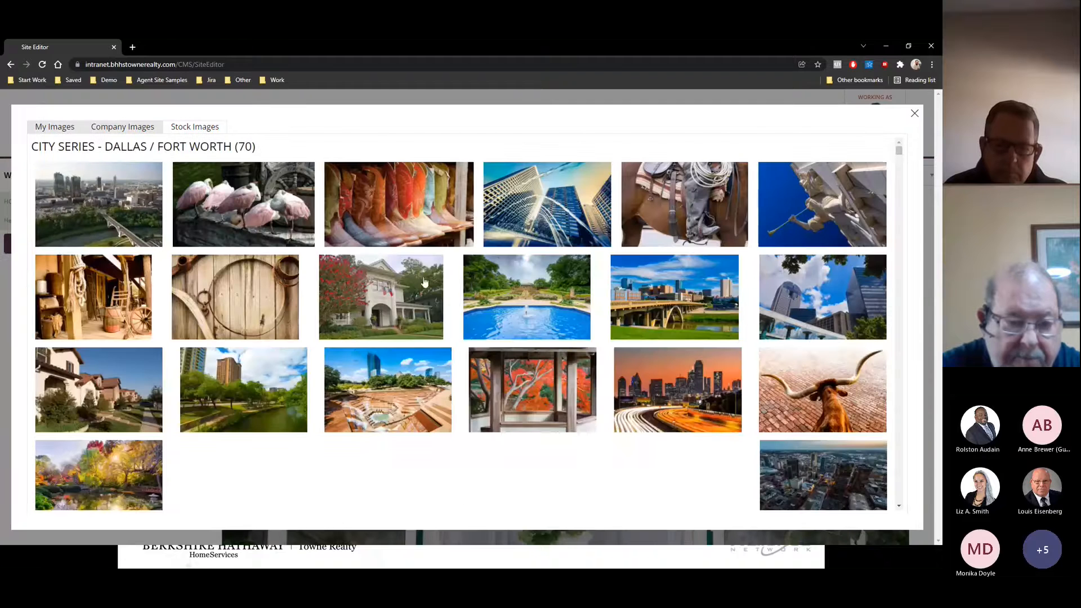
click(495, 292)
click(104, 129)
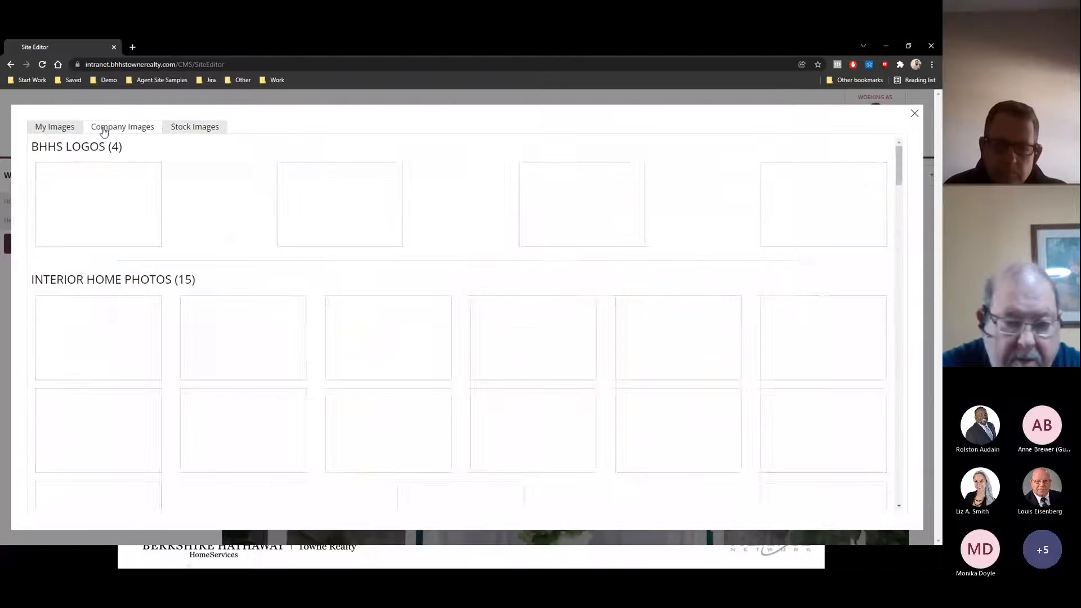
scroll(122, 299, down, 1)
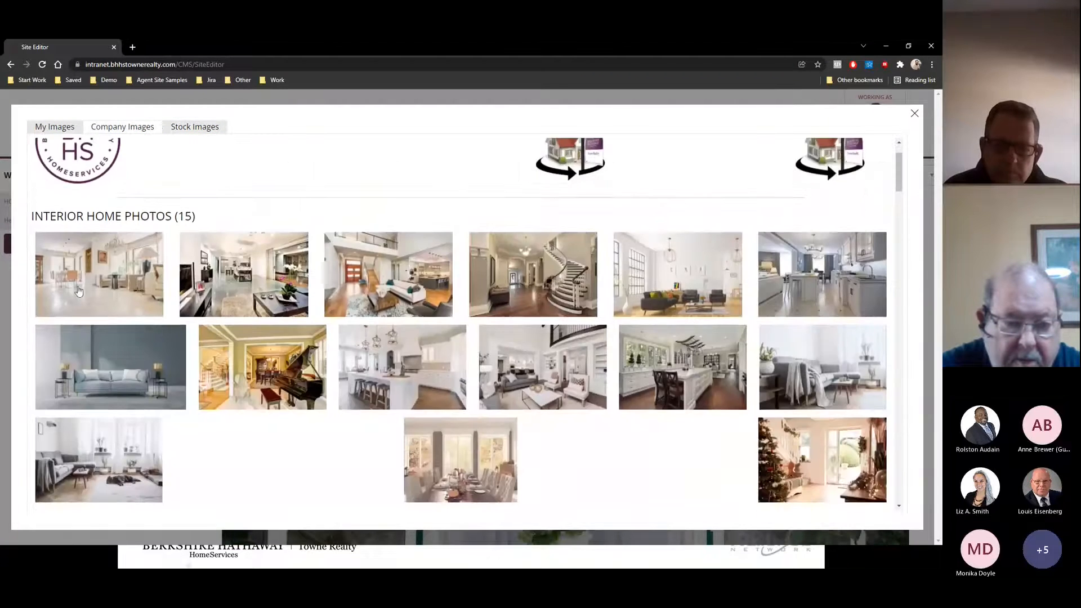
click(400, 287)
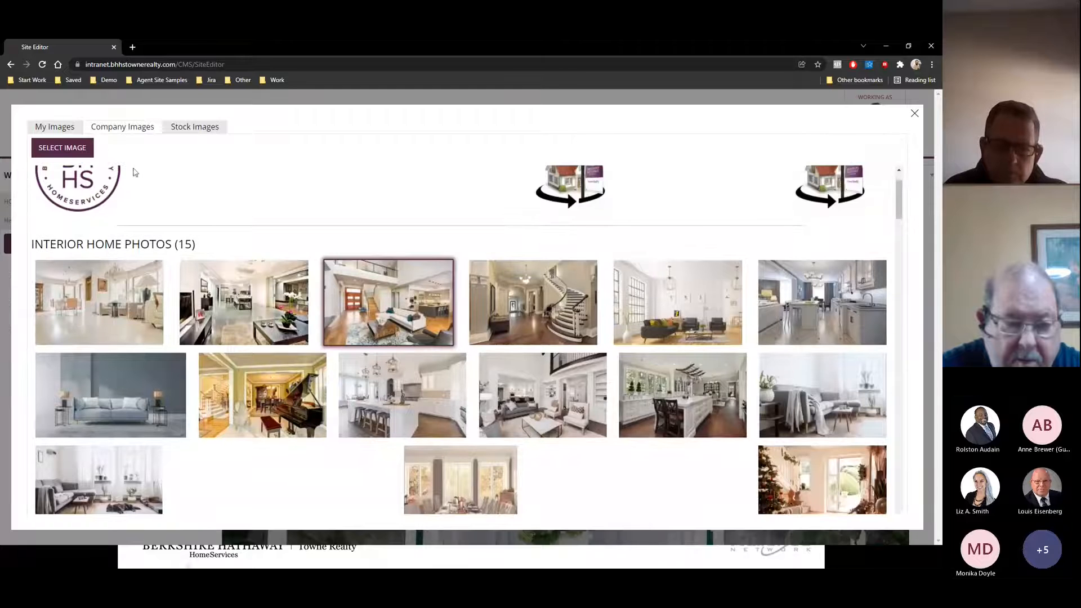
click(61, 148)
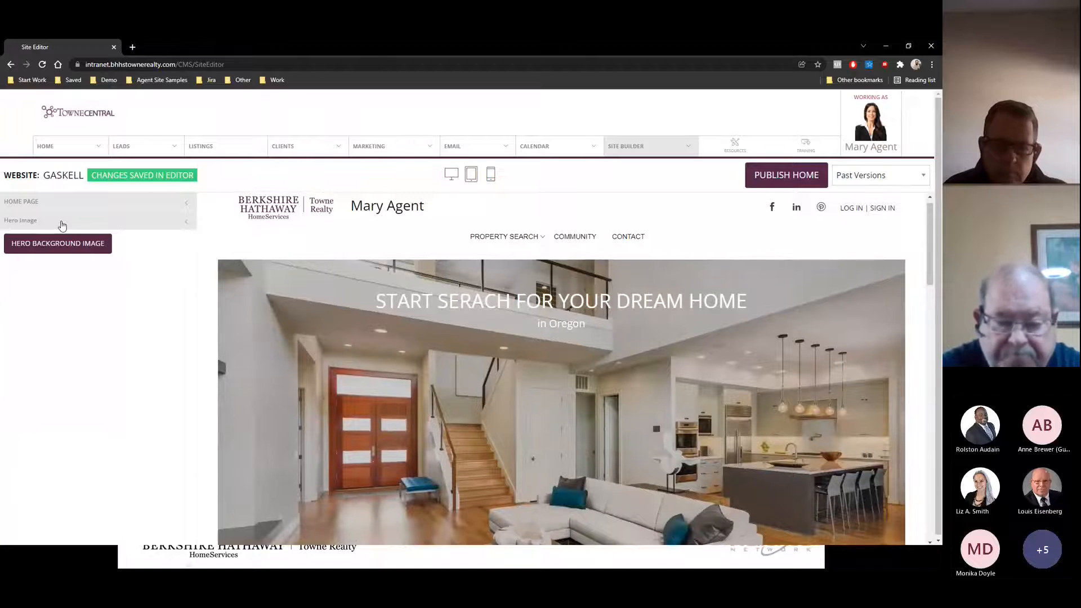
click(62, 226)
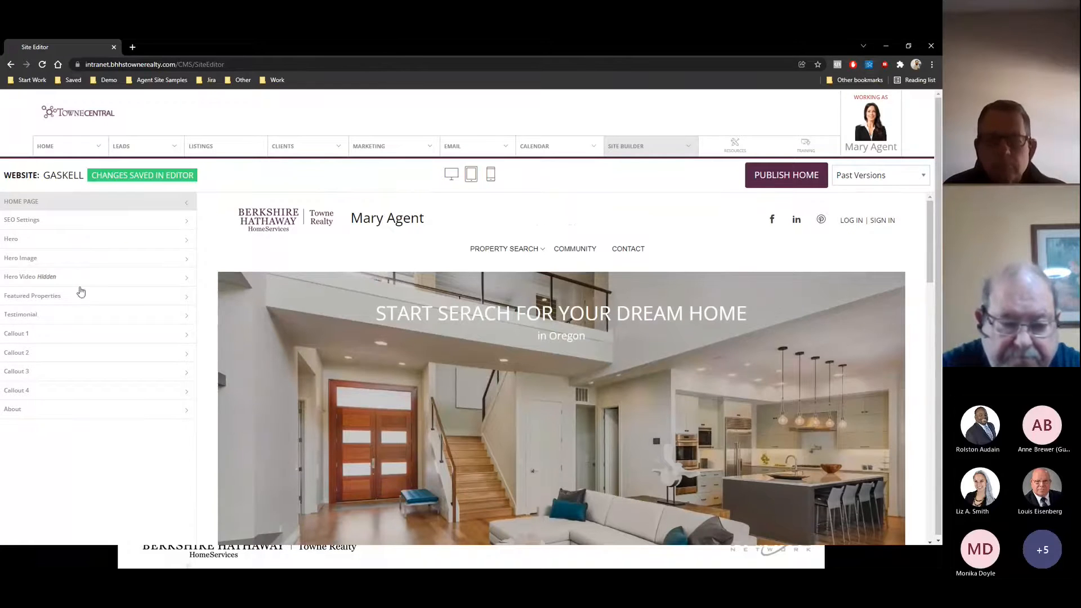
Set the home page's Hero Video to show and highlight its embedded video link
click(45, 278)
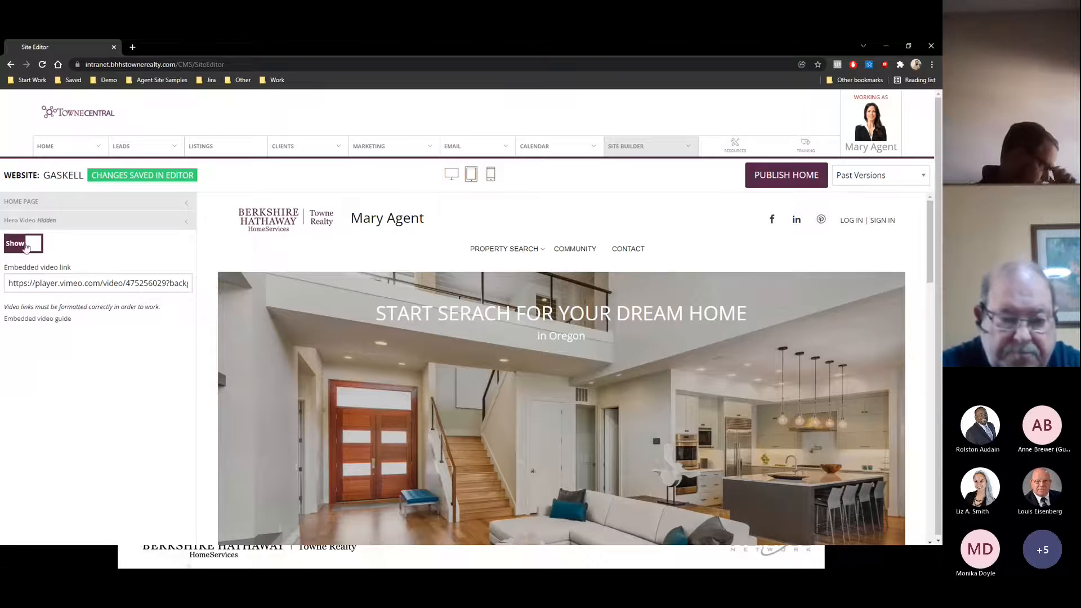
click(34, 222)
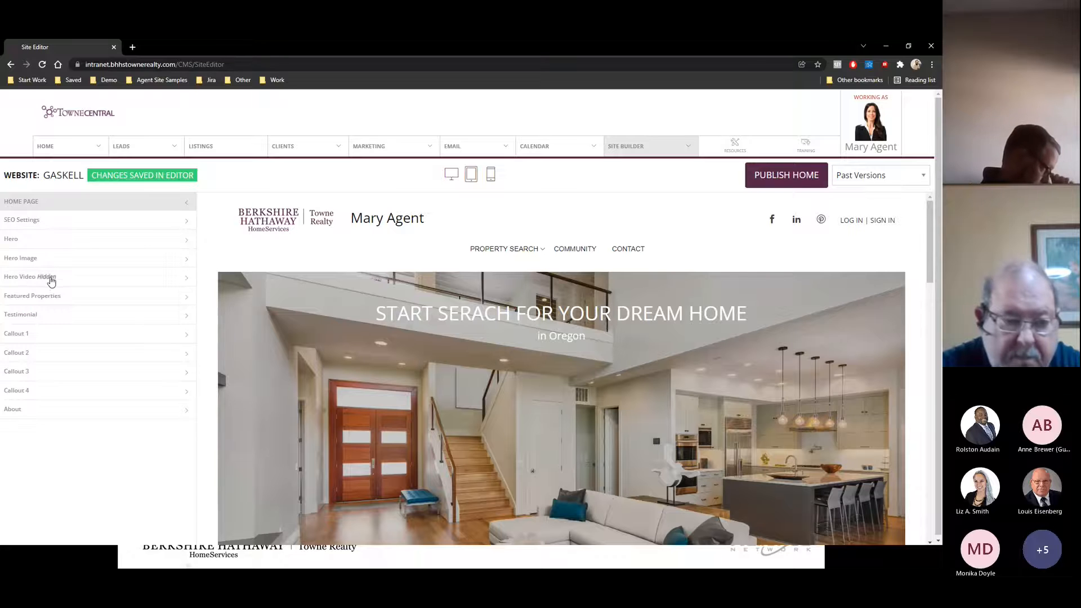
click(48, 279)
click(20, 242)
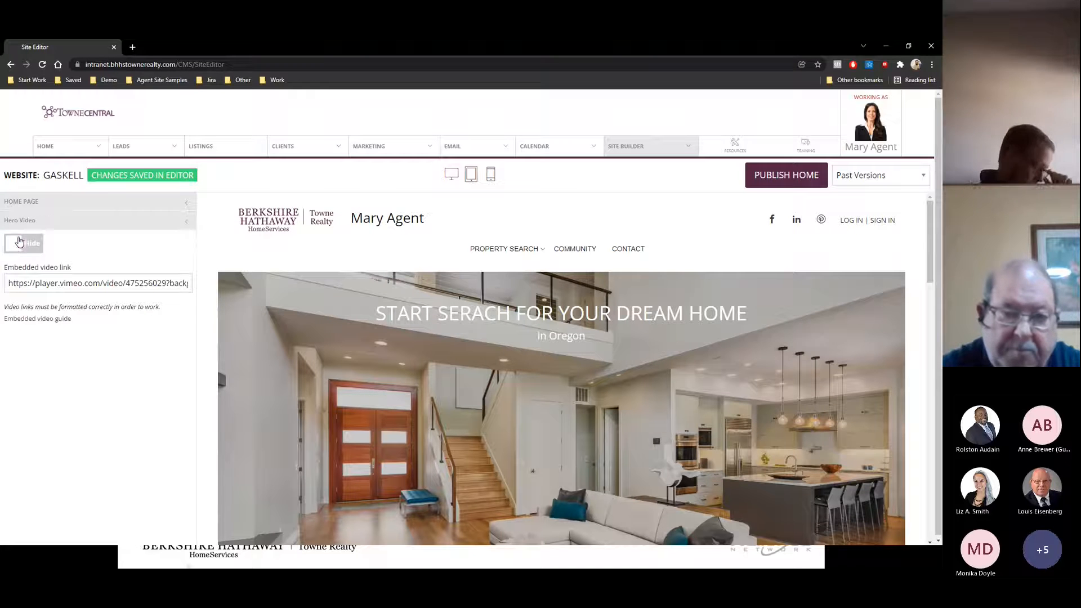
drag(50, 286, 230, 266)
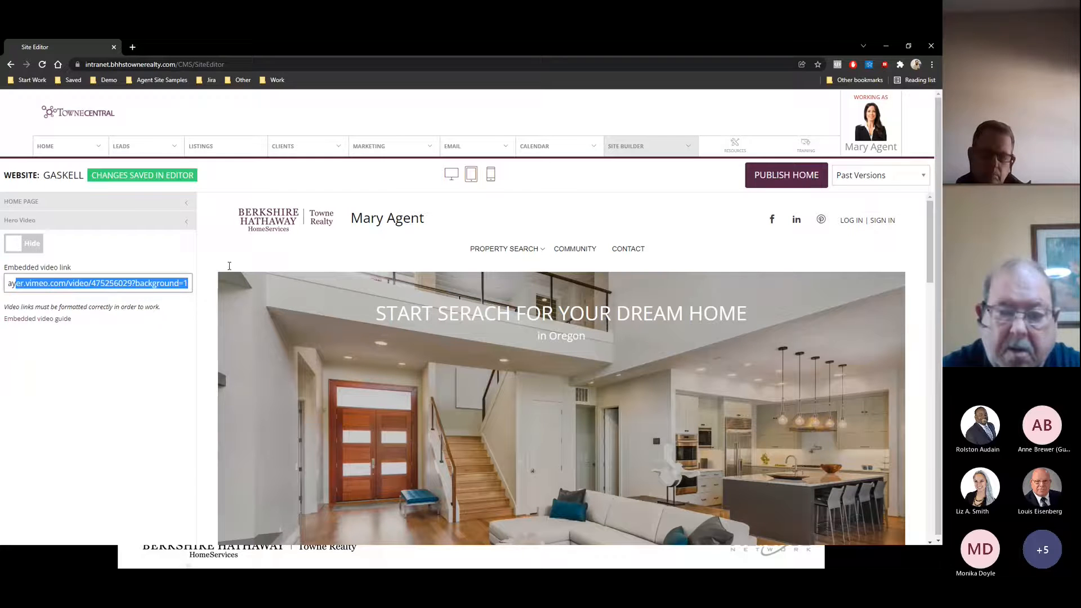
Read the link format examples in the embedded video guide and close the guide
click(43, 320)
scroll(54, 445, down, 1)
scroll(54, 445, up, 1)
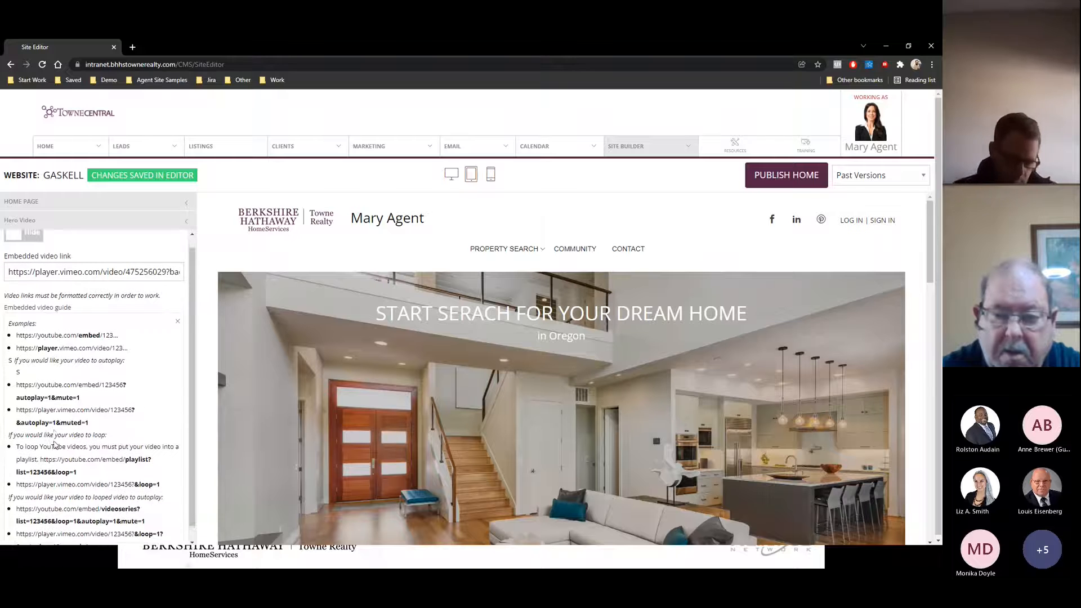
double_click(26, 318)
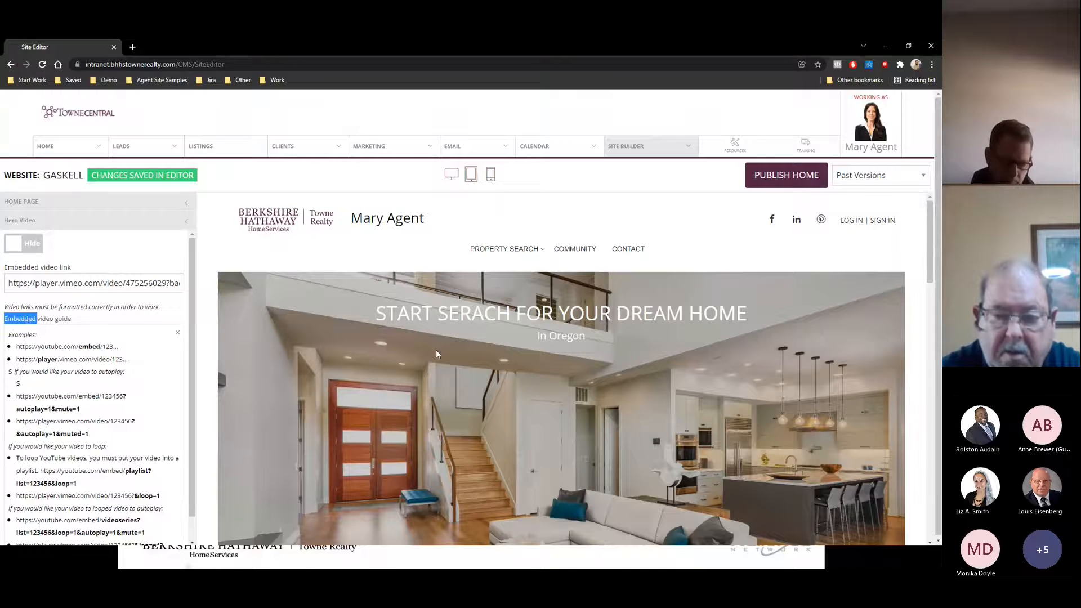
click(44, 319)
Hide the hero video again, return to the home page sections and check the hero area in the page preview
click(31, 250)
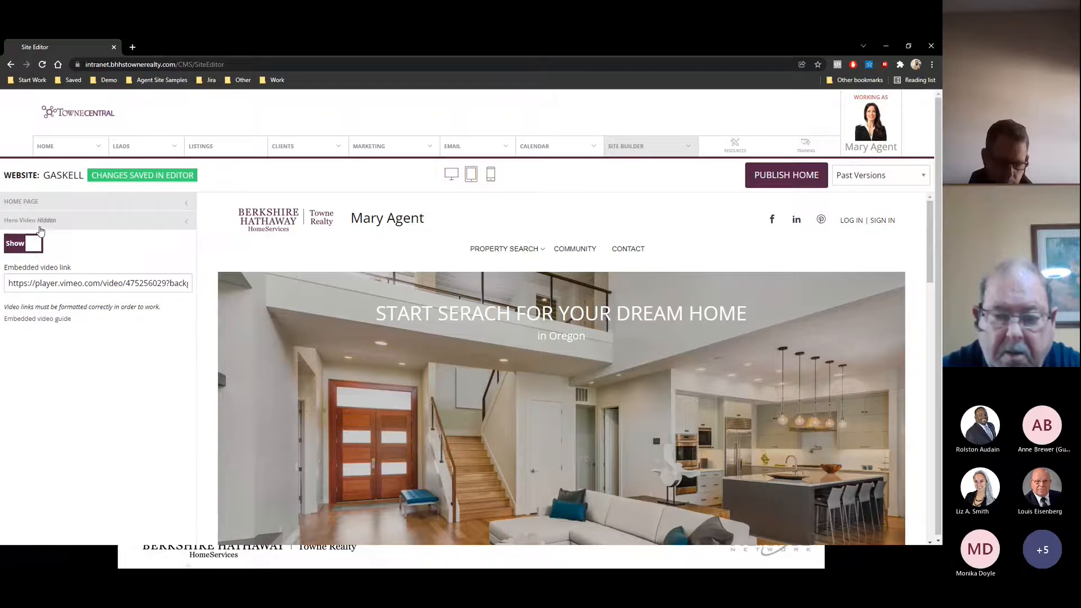
click(40, 226)
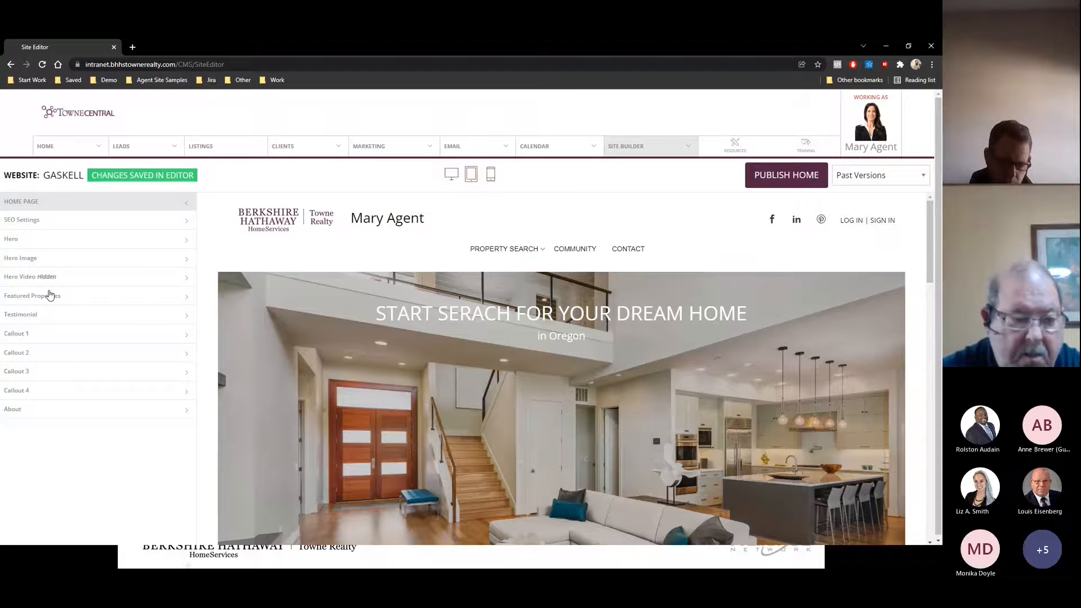
scroll(533, 432, down, 2)
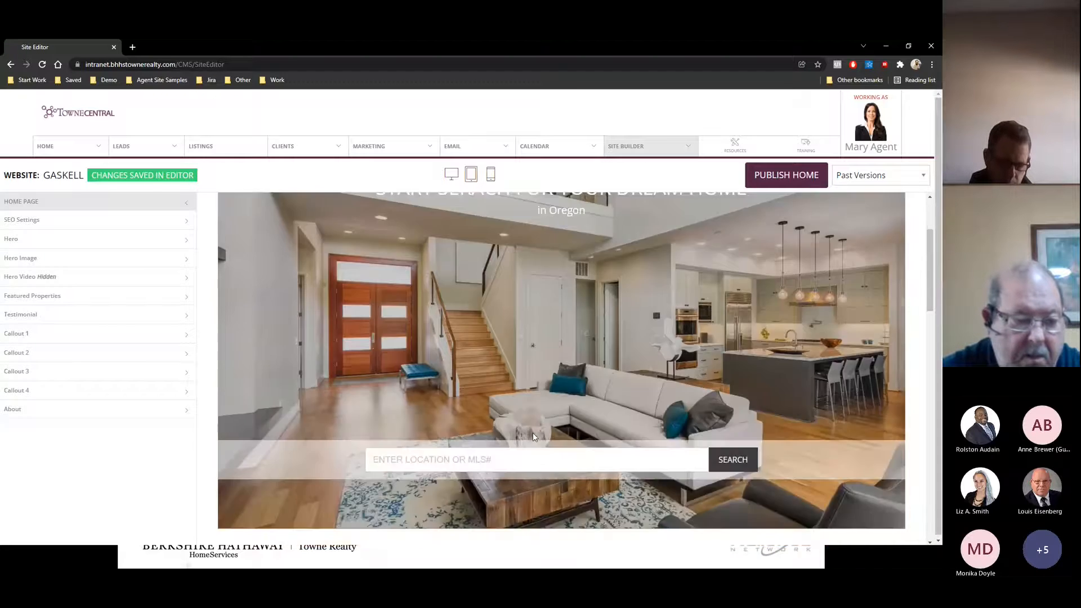
scroll(407, 376, up, 2)
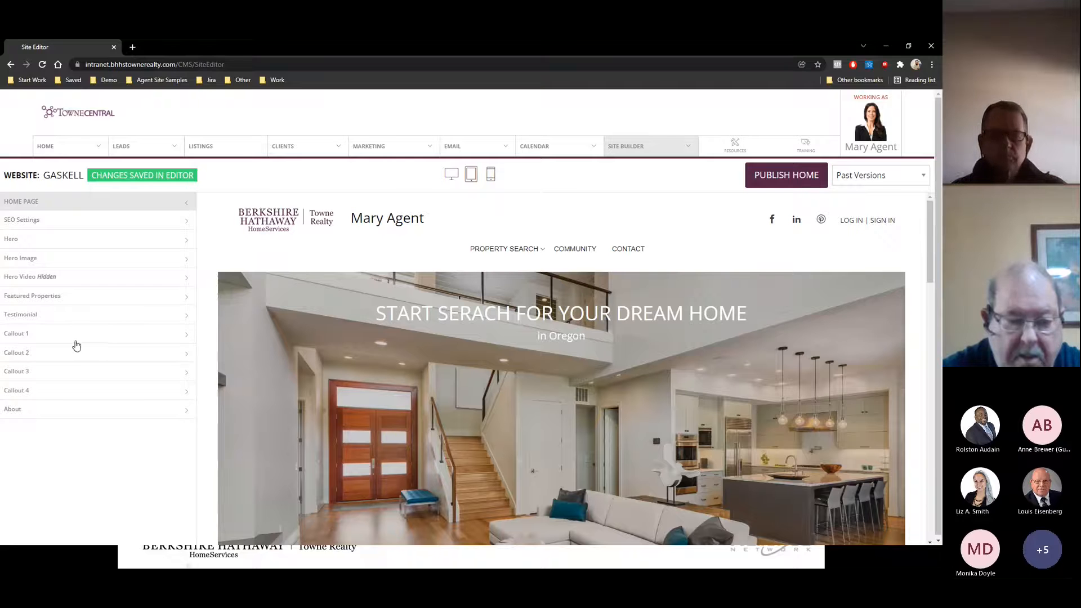
Exclude Vacant Land, Commercial and Rental from the Featured Properties property types, save the settings and close the dialog
click(101, 299)
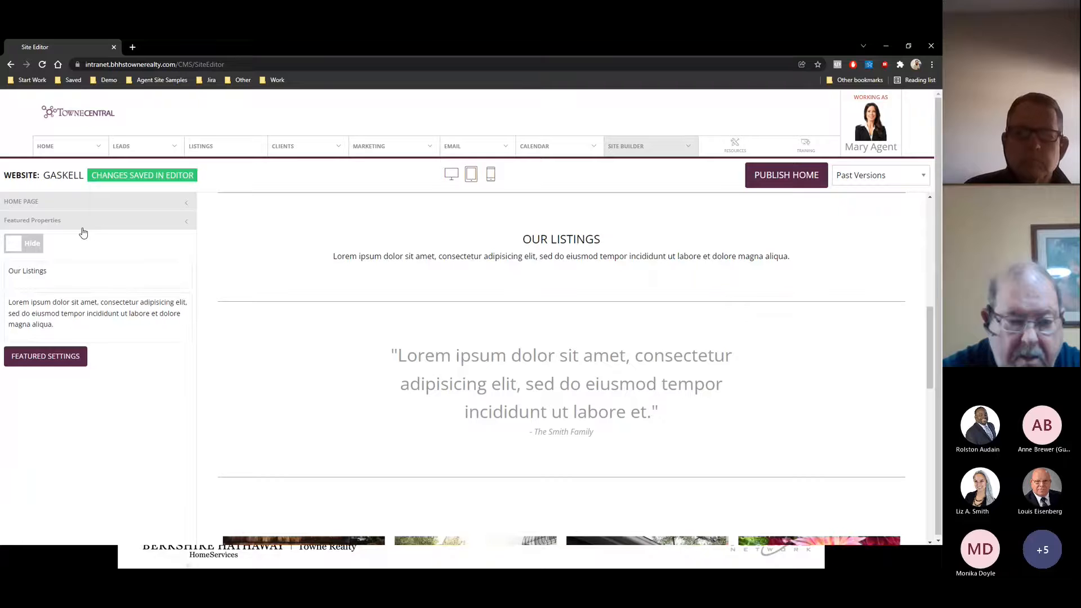
click(94, 221)
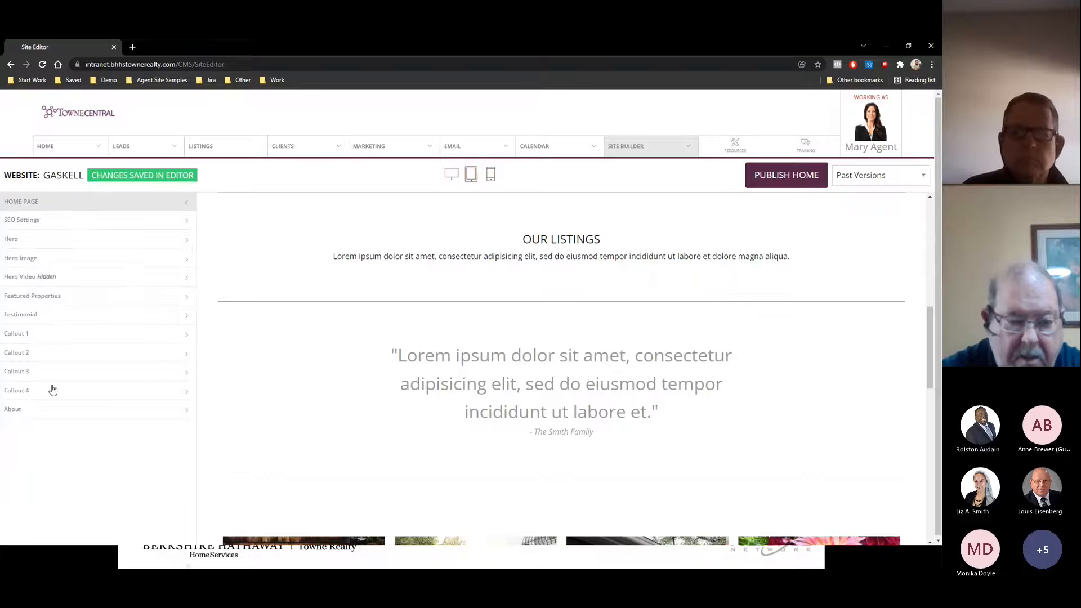
click(40, 299)
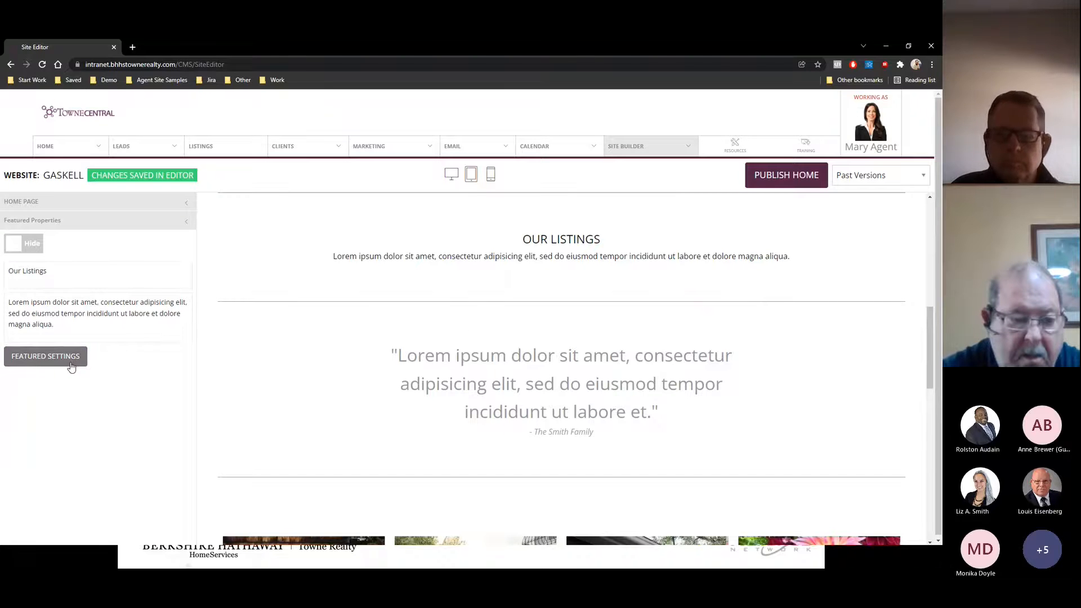
click(71, 367)
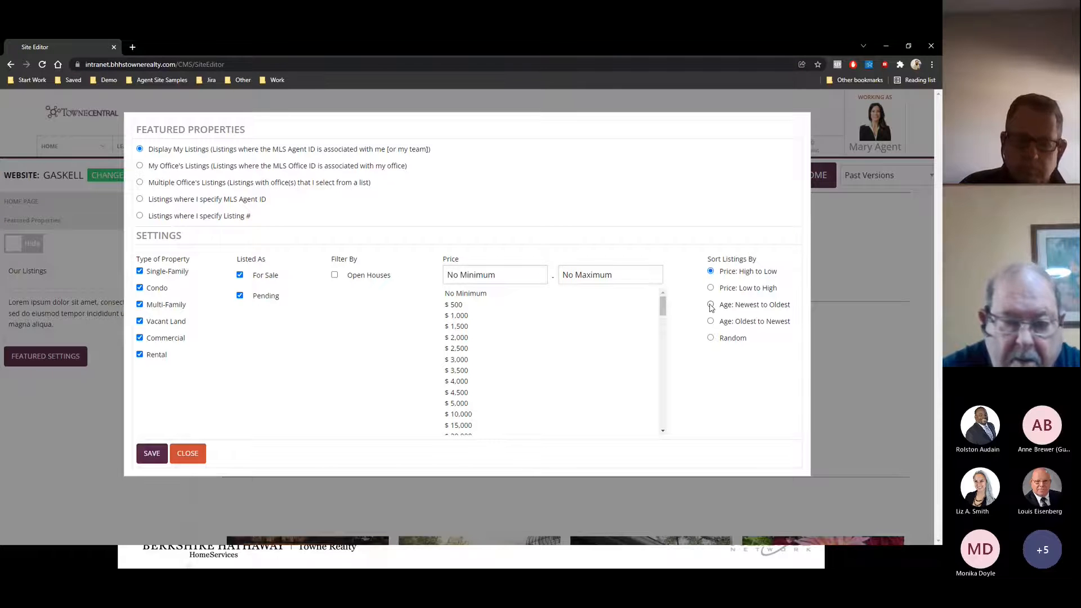
click(156, 293)
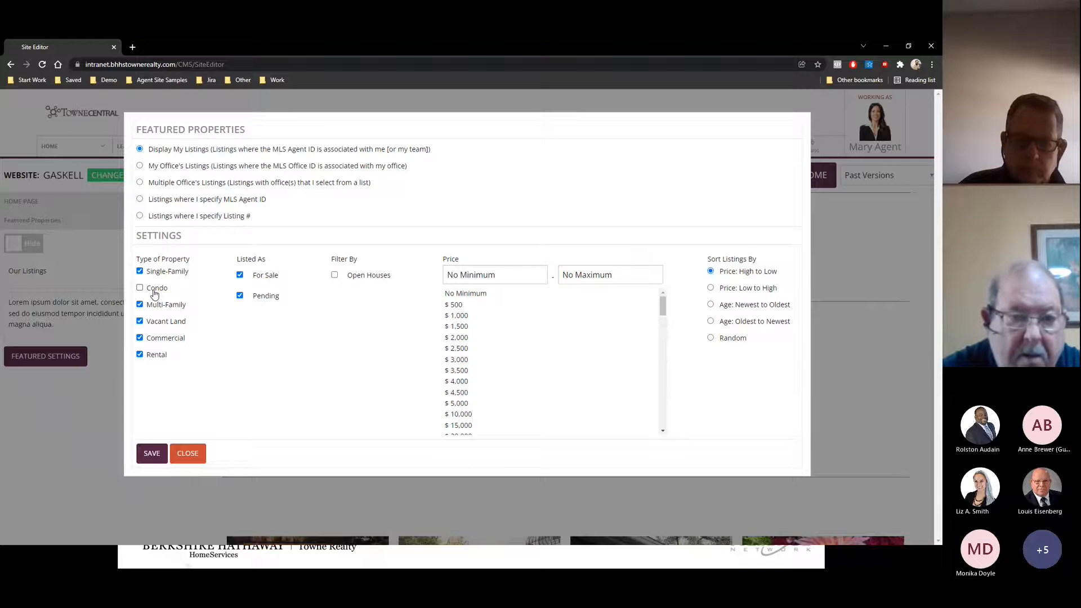
click(155, 293)
click(155, 354)
click(158, 339)
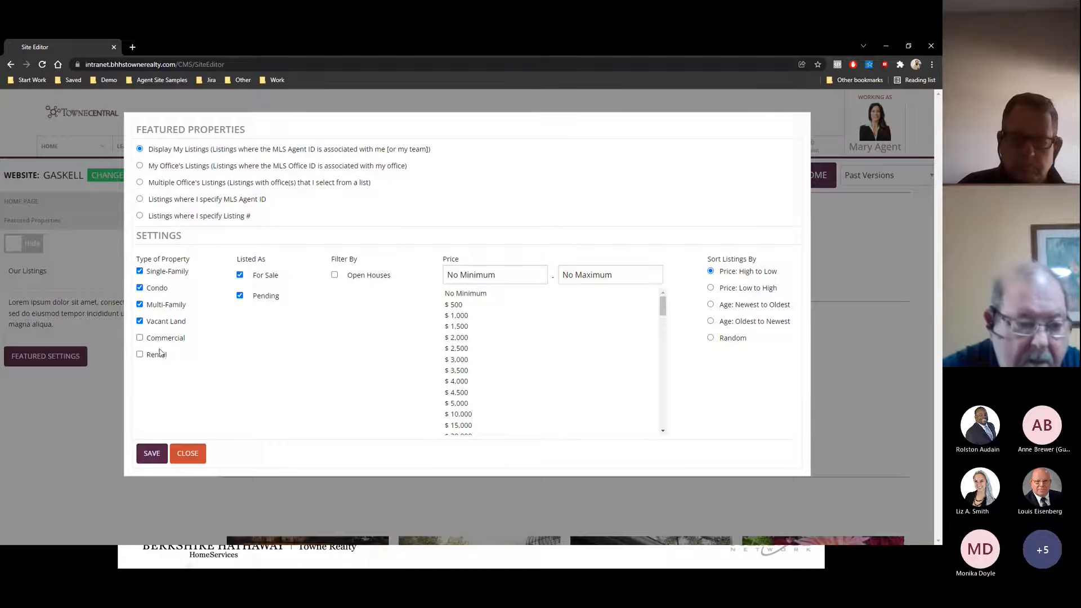
click(160, 325)
click(151, 453)
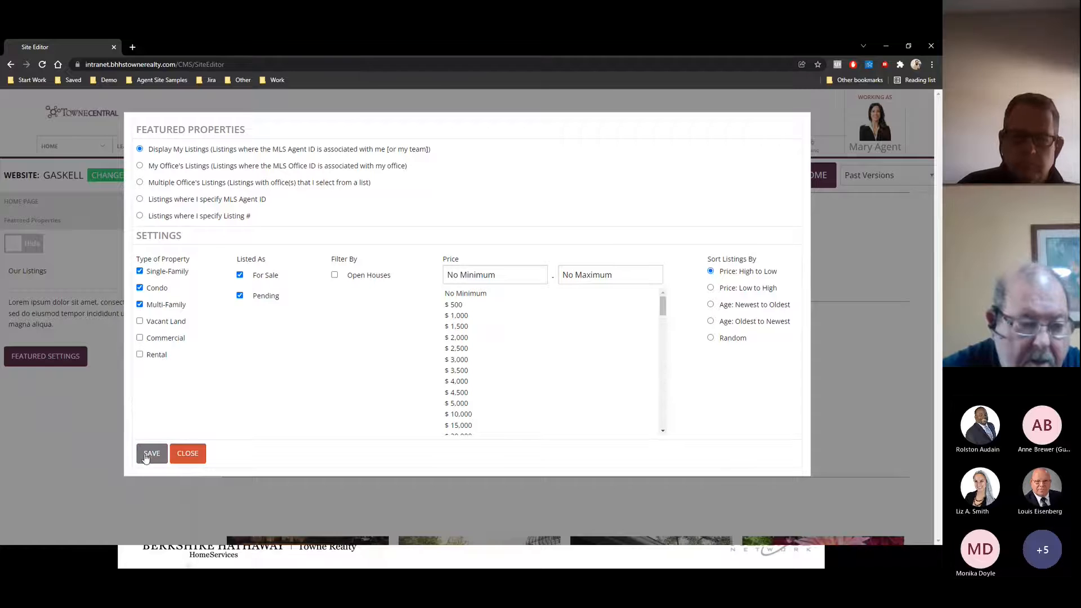
click(518, 120)
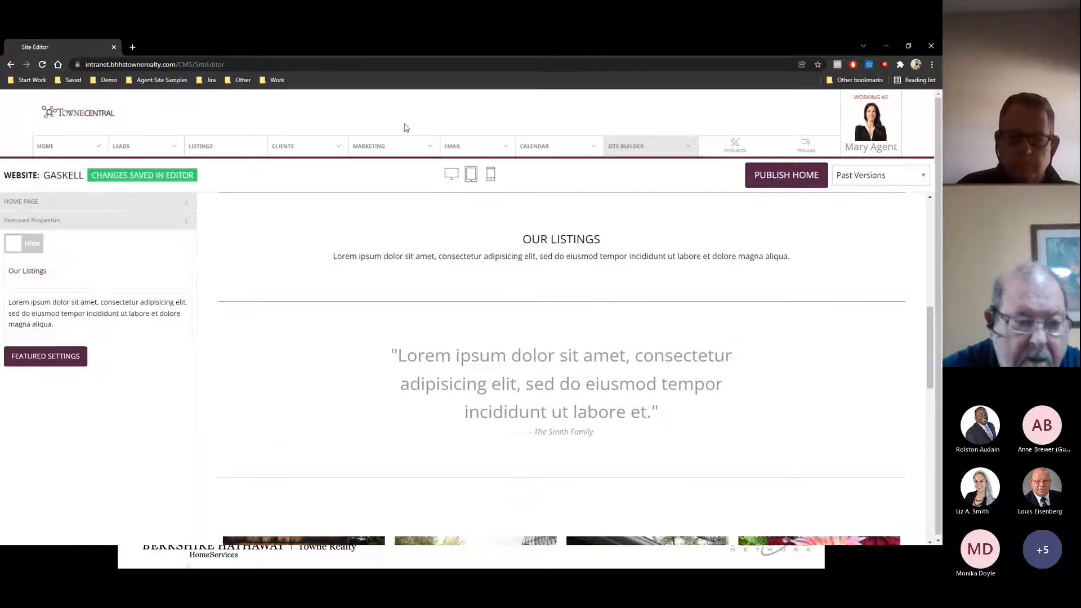
Delete the placeholder description under the Our Listings heading and return to the home page sections
triple_click(38, 313)
key(BackSpace)
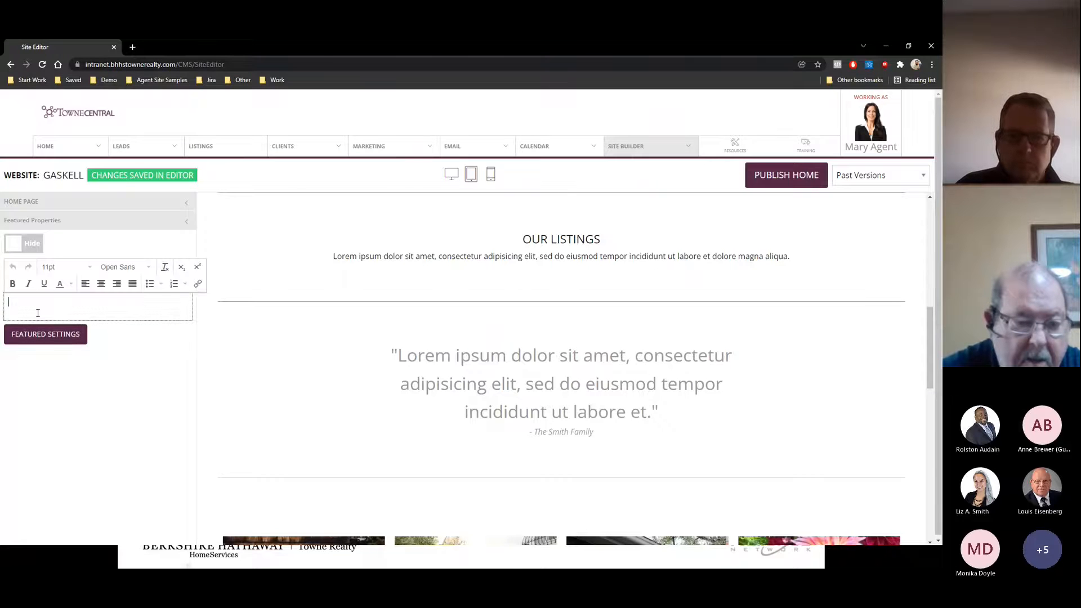
click(104, 432)
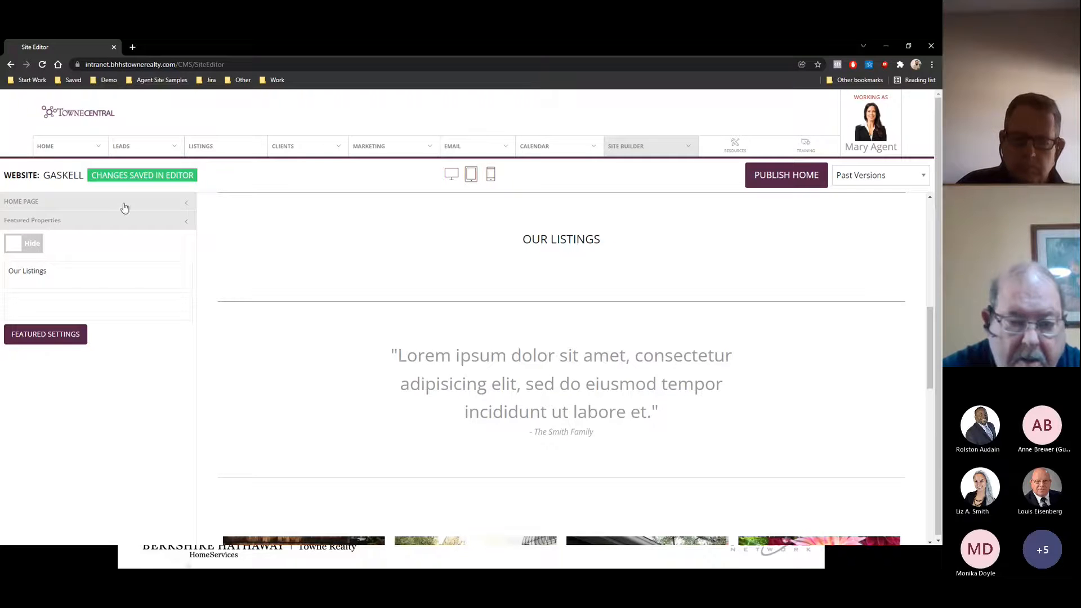
click(87, 228)
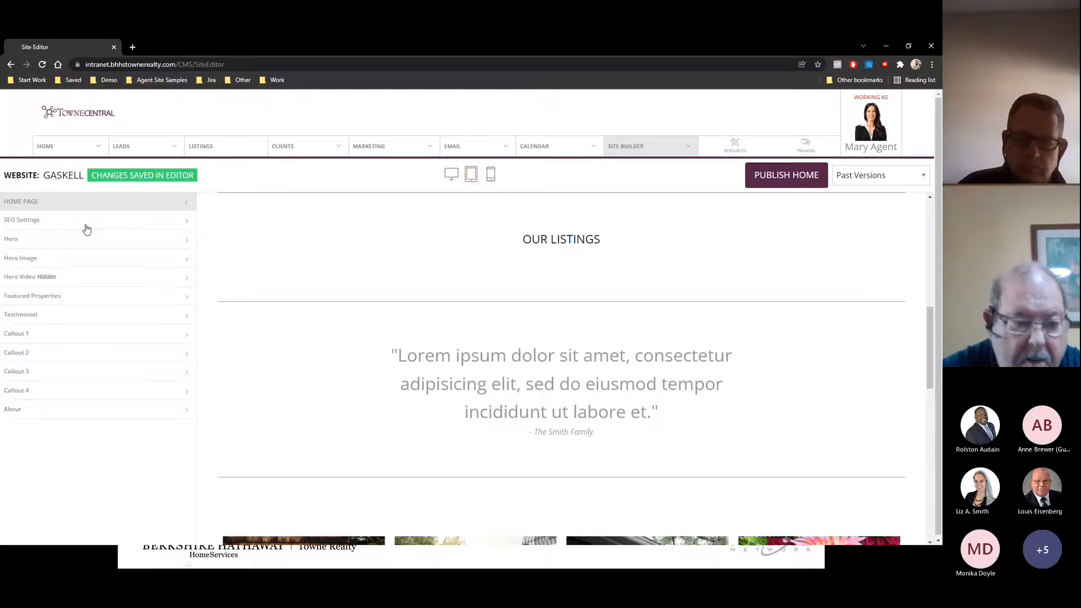
Hide the Testimonial section, return to the home page sections and check the layout around Our Listings
click(30, 317)
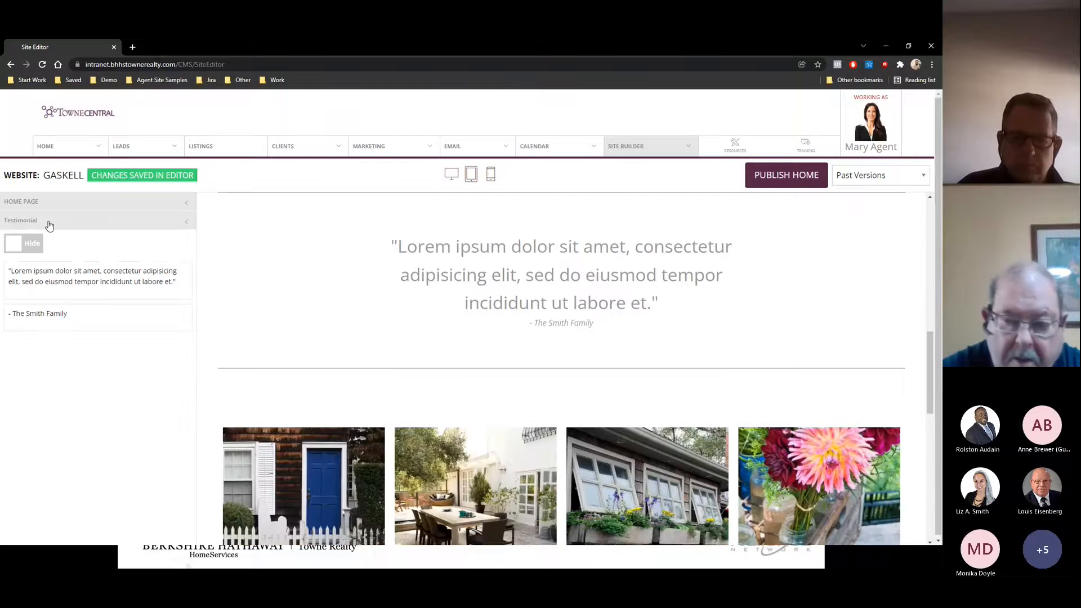
click(17, 245)
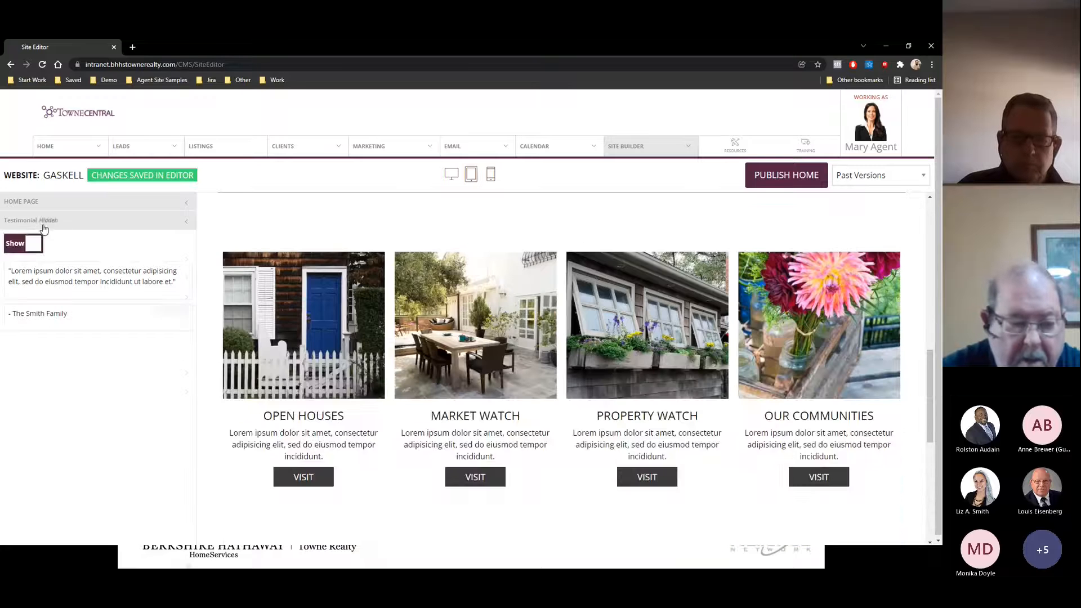
click(44, 223)
scroll(563, 338, up, 3)
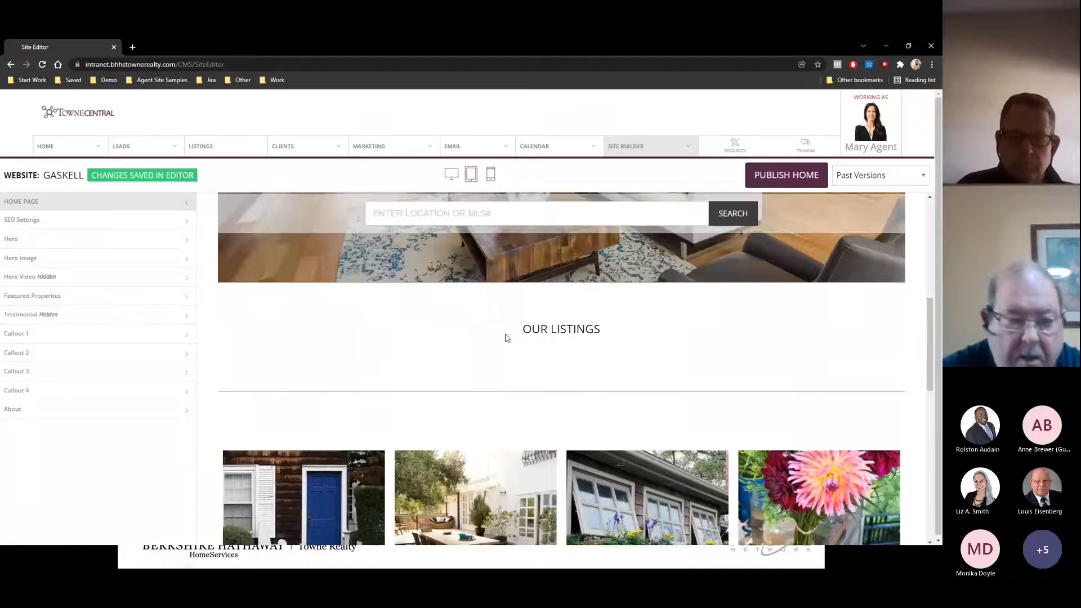
scroll(506, 335, up, 4)
scroll(505, 334, down, 4)
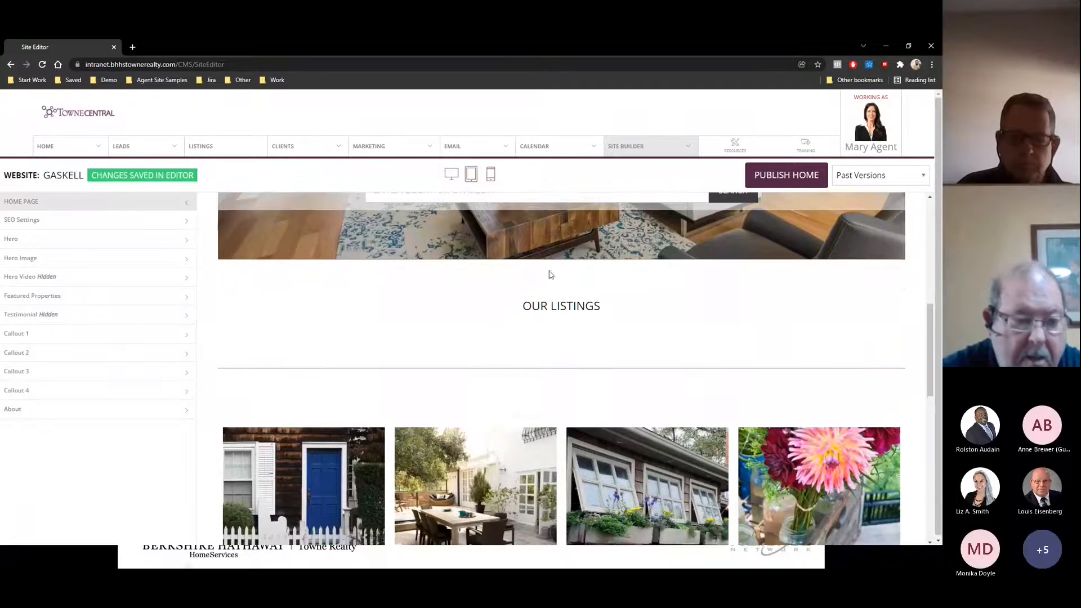
Replace the placeholder description of Callout 1 with "See all Open Houses this weekend."
scroll(518, 304, down, 3)
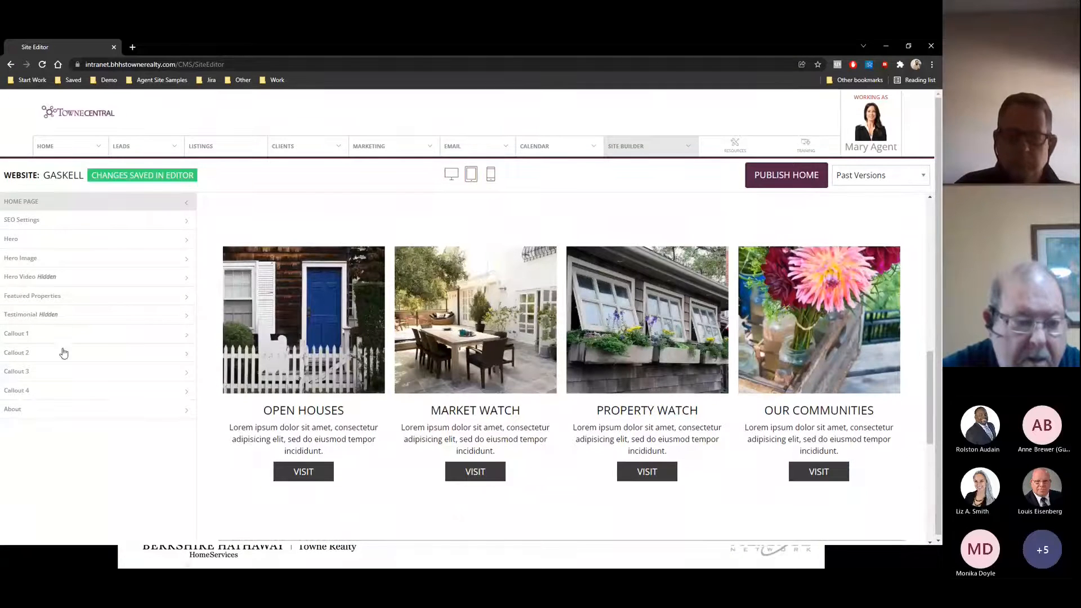
click(29, 338)
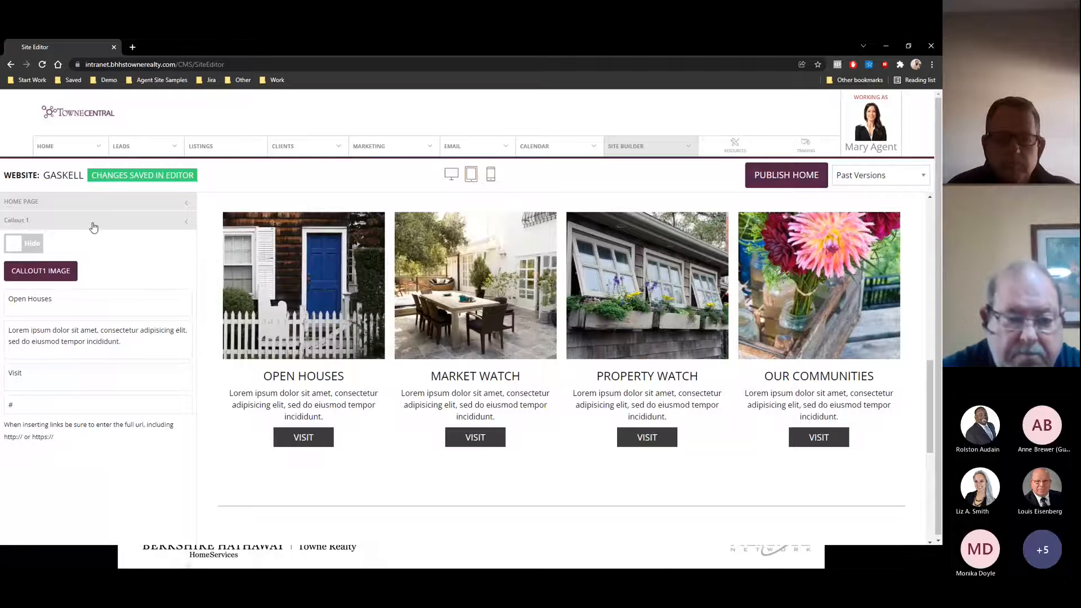
click(48, 333)
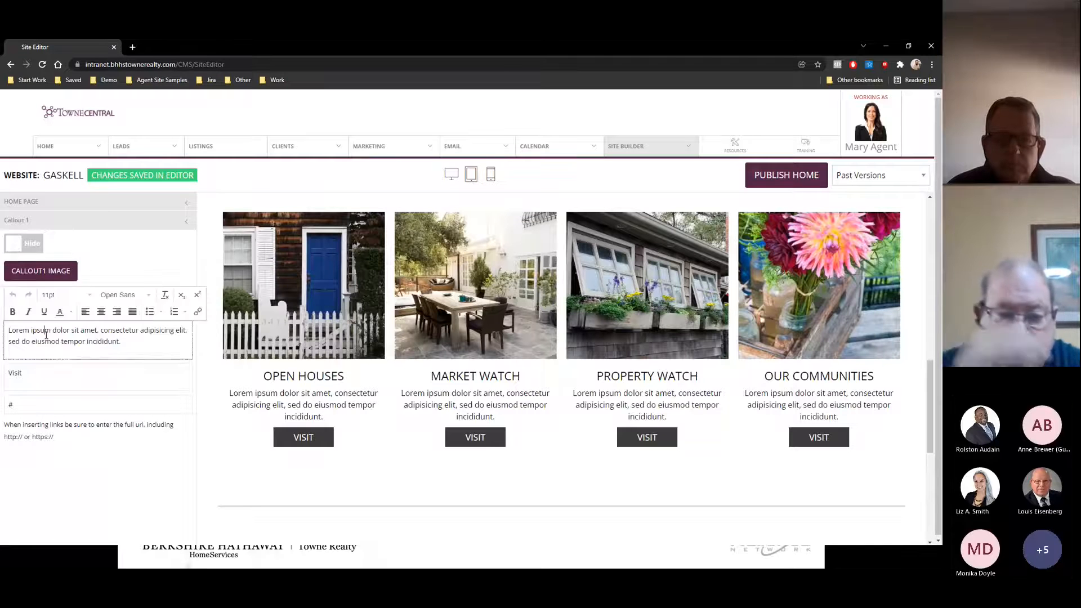
triple_click(47, 334)
text(See a)
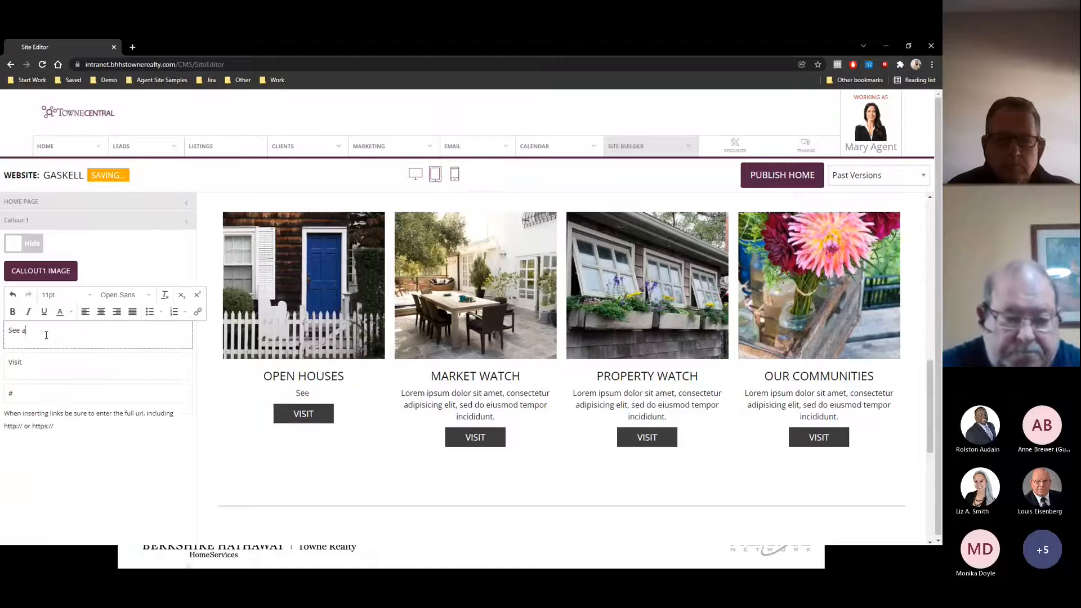
text(ll Open Houses this weekend.)
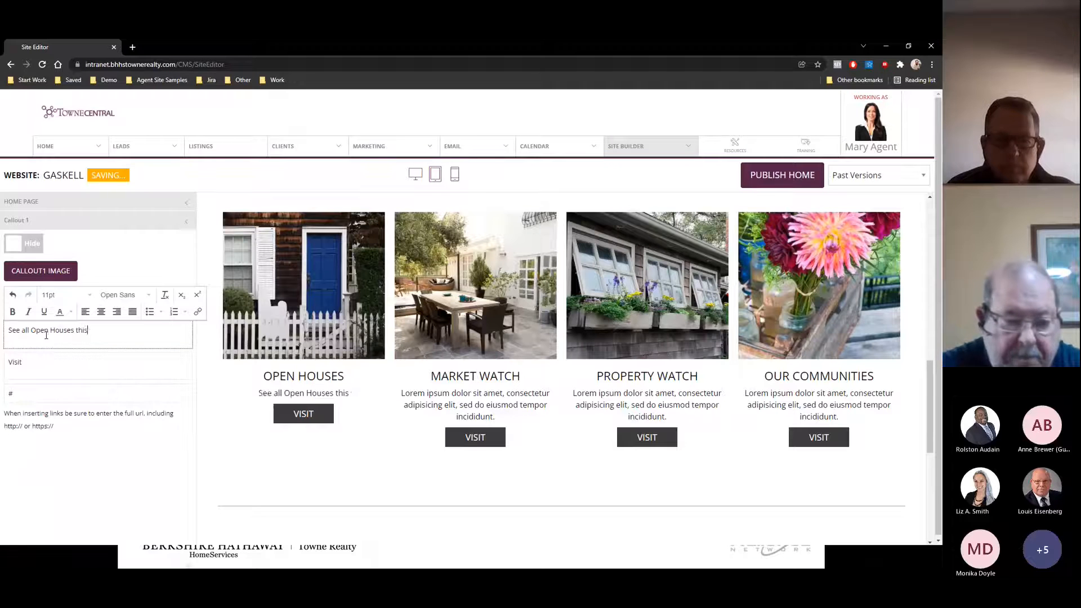
Try Open and View as the Callout 1 button label, and set it back to Visit
triple_click(54, 369)
text(Open)
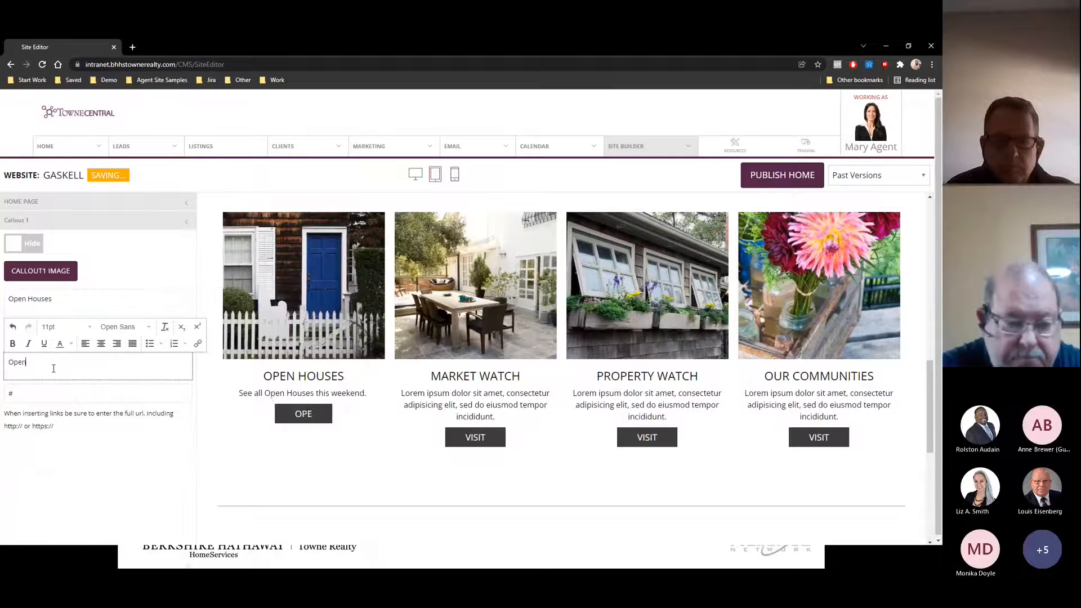
key(ctrl+a)
text(ViewV)
key(ctrl+a)
text(Visi)
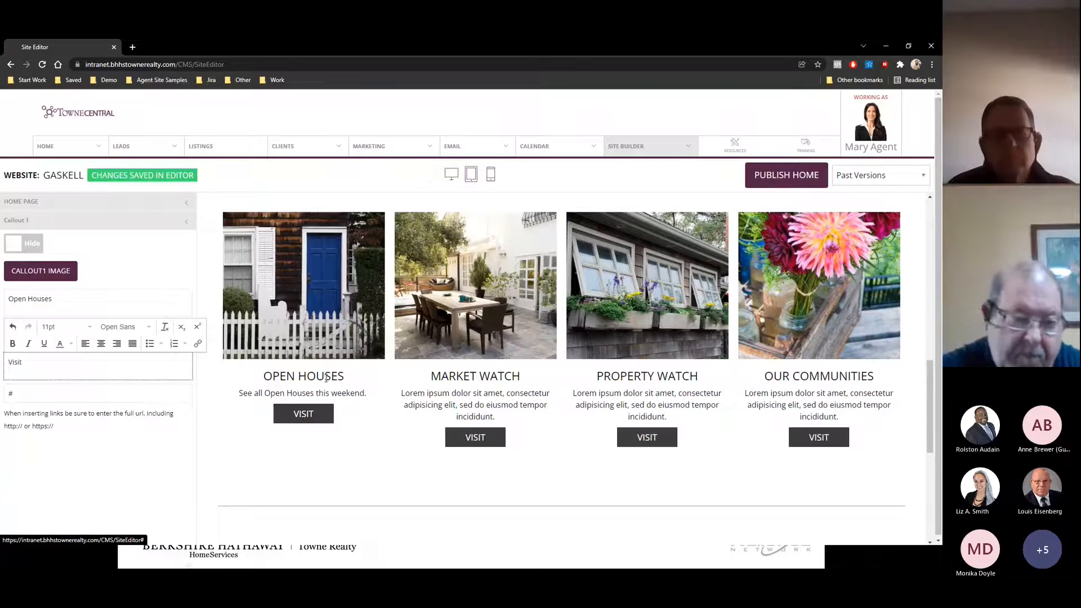
click(137, 446)
Clear the Callout 1 link and open the Search Homes for Sale page on the agent's live website
click(37, 393)
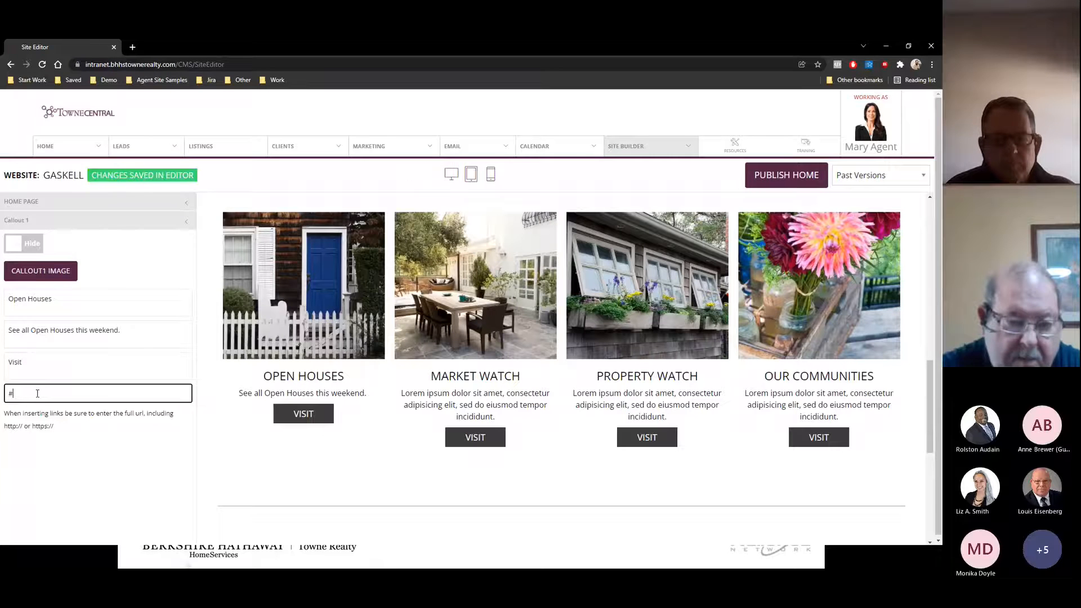
key(BackSpace)
mouse_move(637, 150)
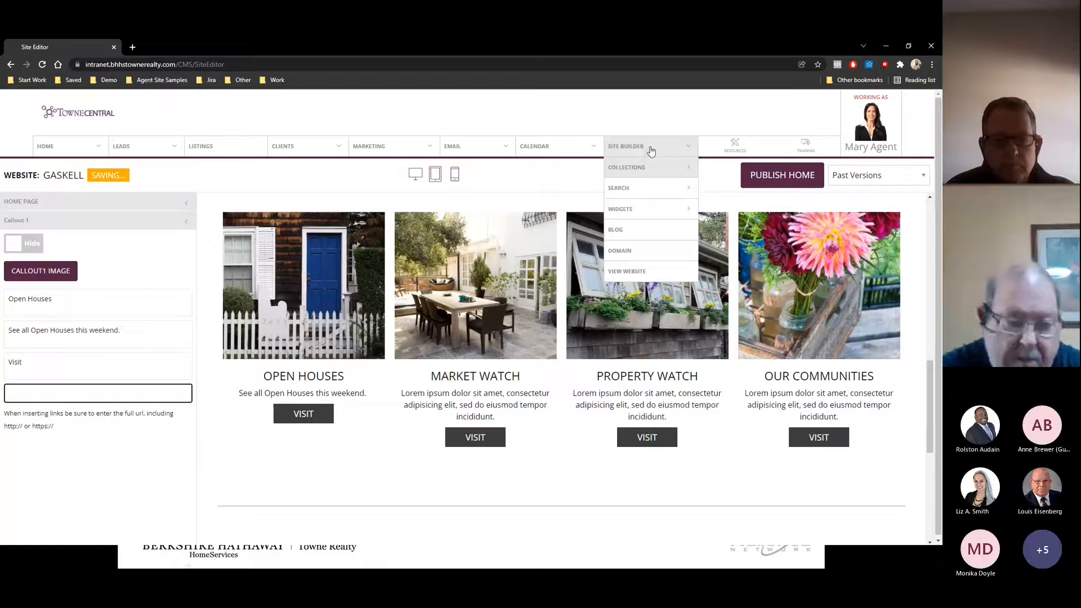
mouse_move(668, 177)
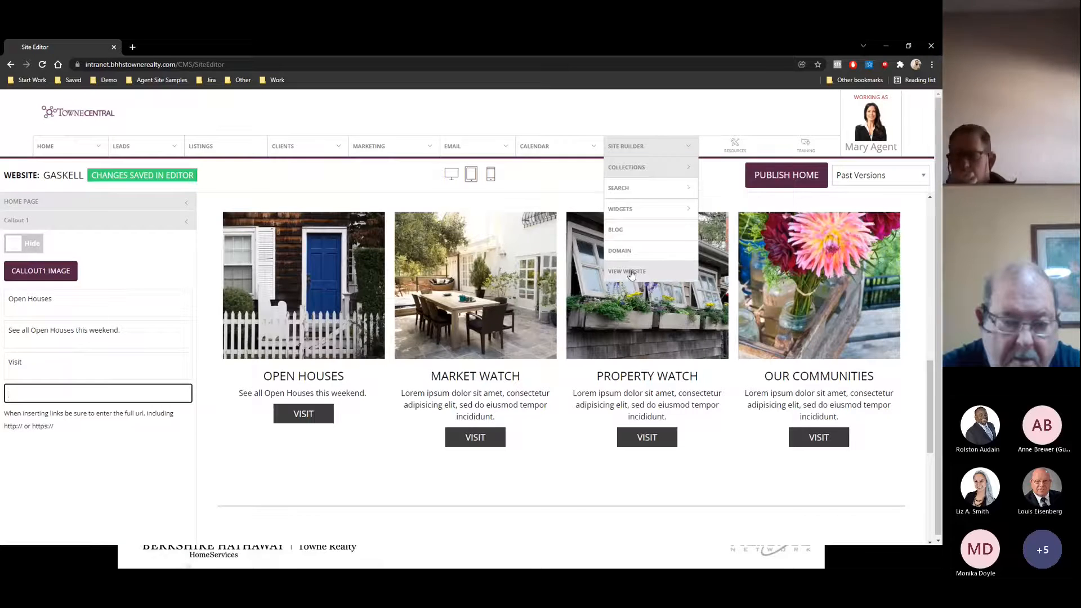
click(632, 271)
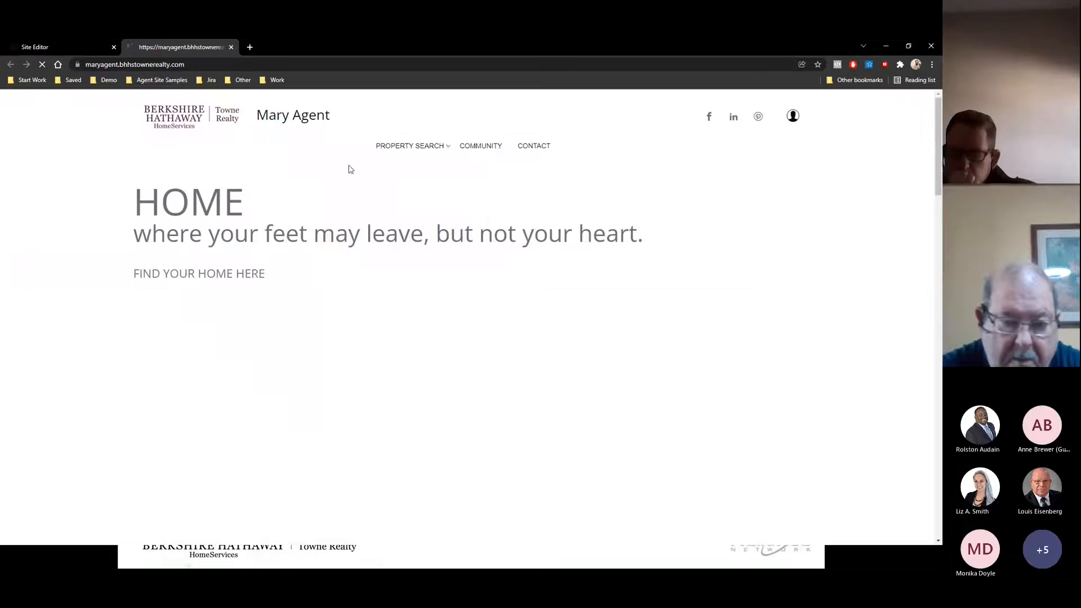
mouse_move(414, 148)
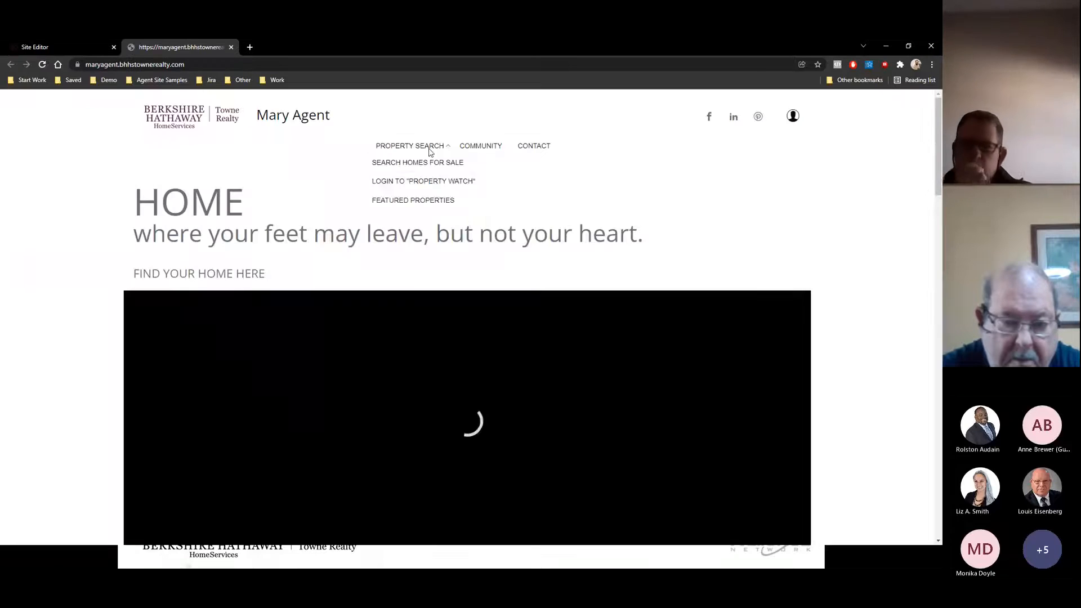
click(445, 163)
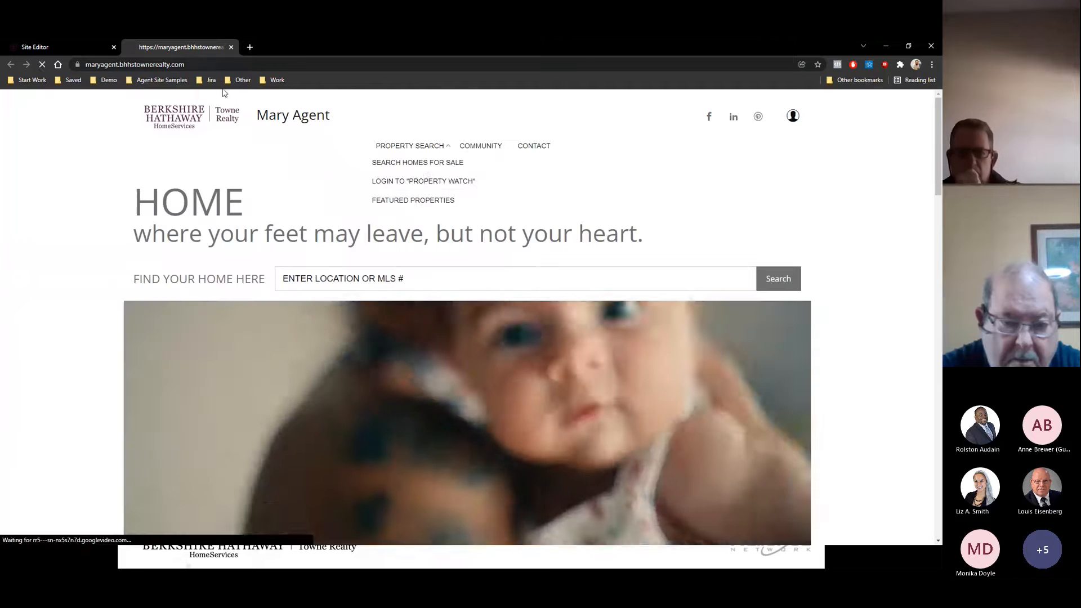
Copy the homes-for-sale page address into the Callout 1 link and return to the home page sections
click(224, 64)
key(ctrl+c)
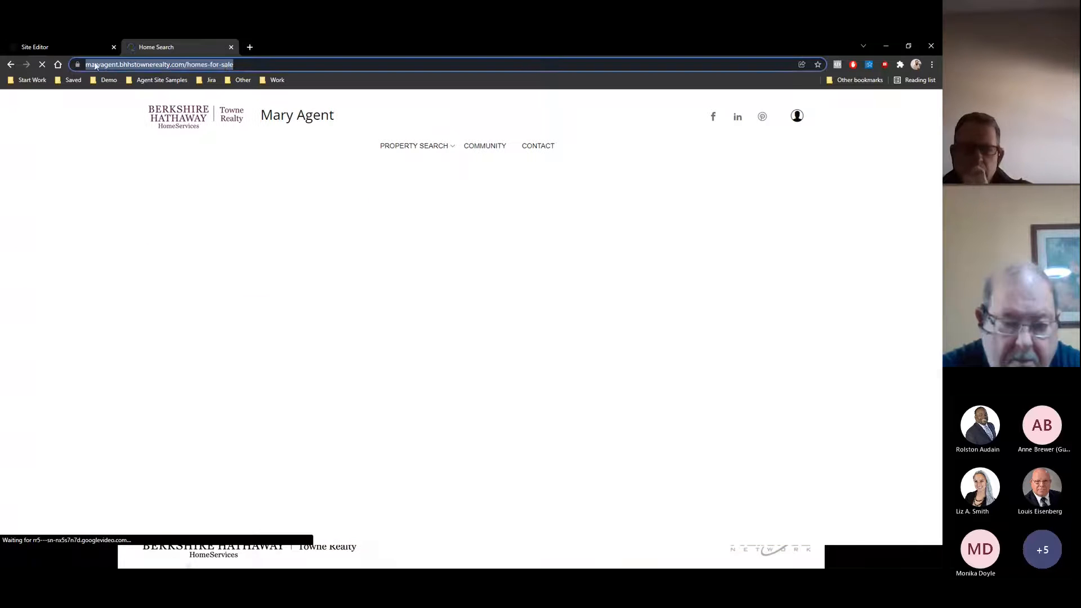
click(71, 46)
key(ctrl+v)
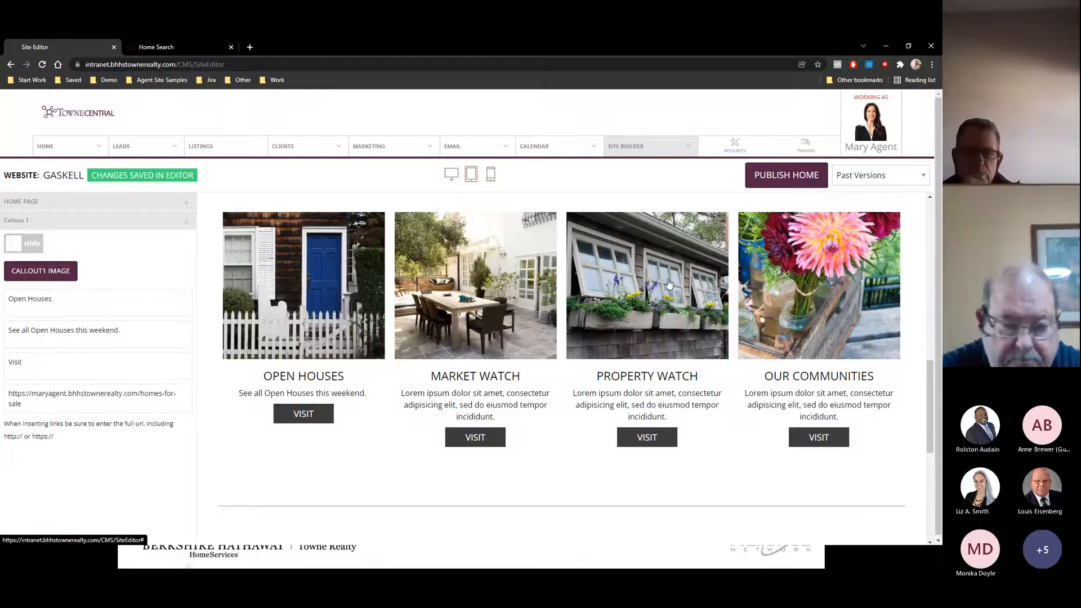
click(81, 222)
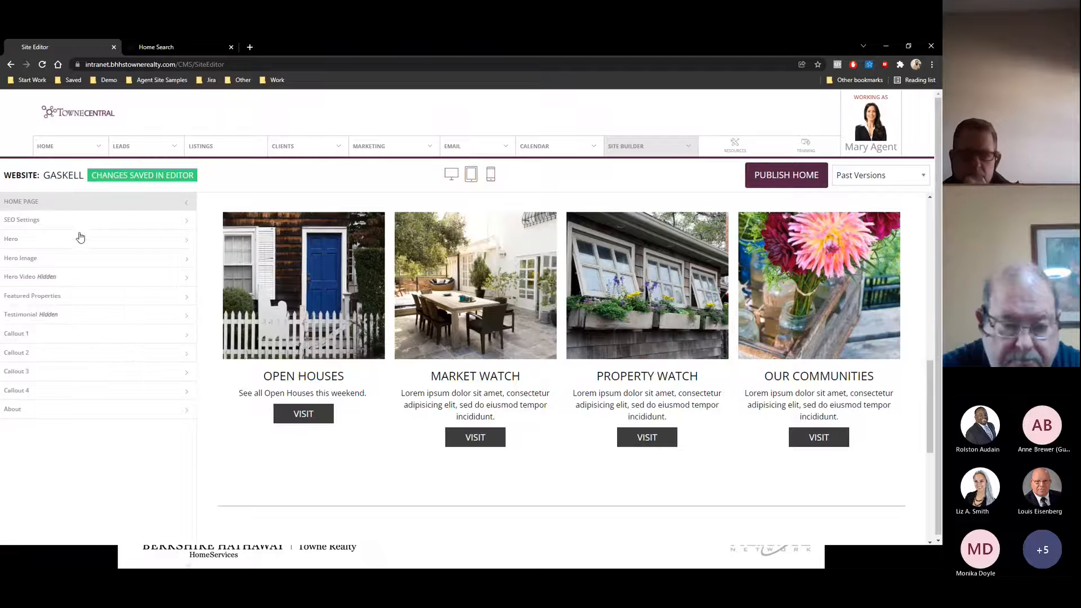
Delete the placeholder description of Callout 2 (Market Watch) and return to the home page sections
click(30, 357)
double_click(44, 341)
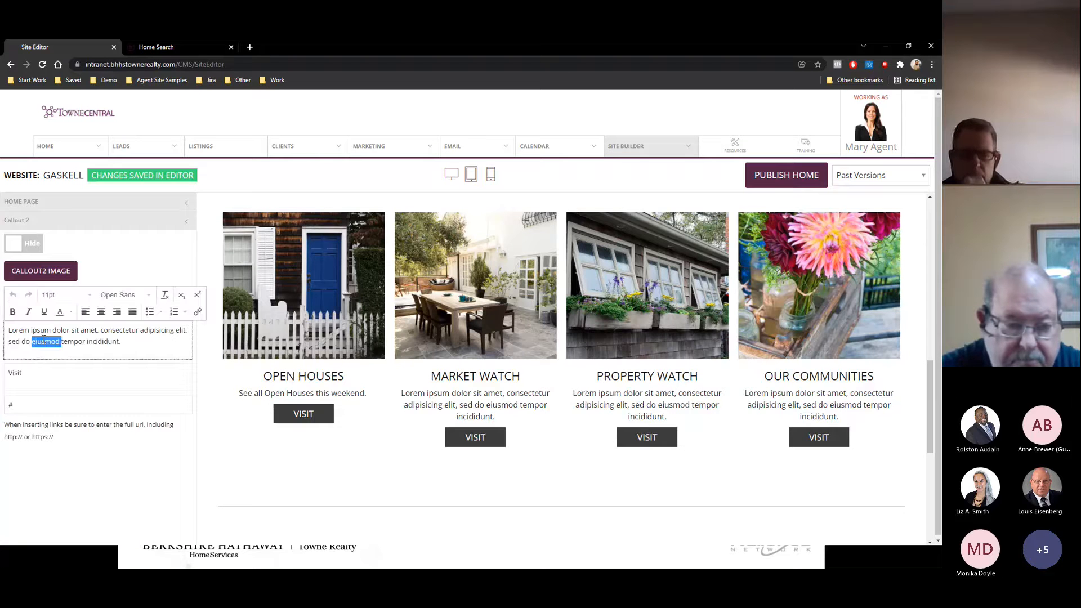
key(ctrl+a)
key(BackSpace)
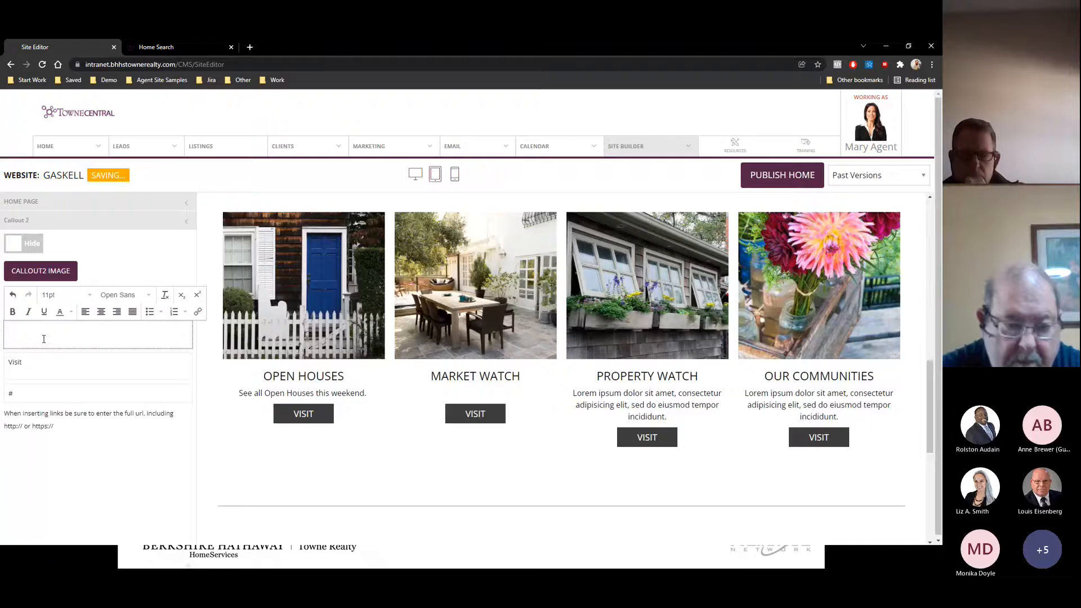
click(74, 221)
Delete the placeholder description of Callout 3 (Property Watch) and return to the home page sections
click(35, 379)
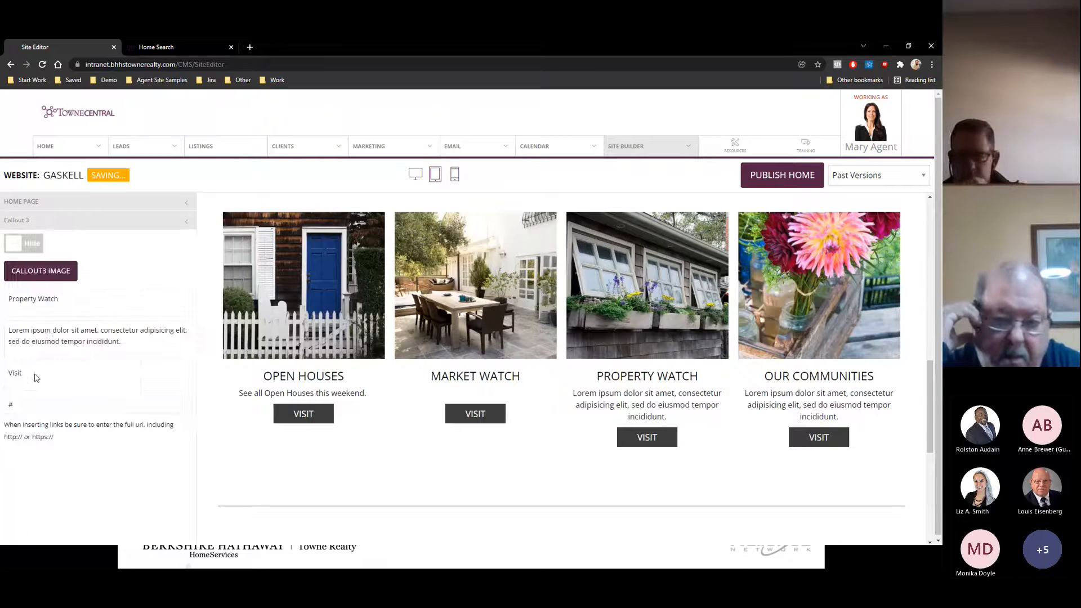
triple_click(52, 337)
key(BackSpace)
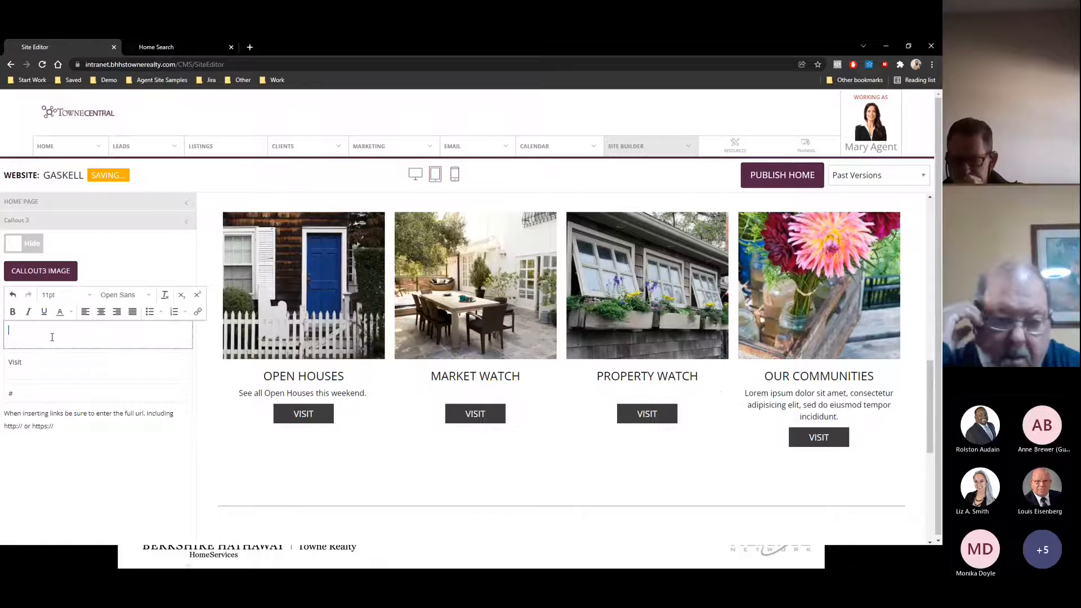
click(96, 457)
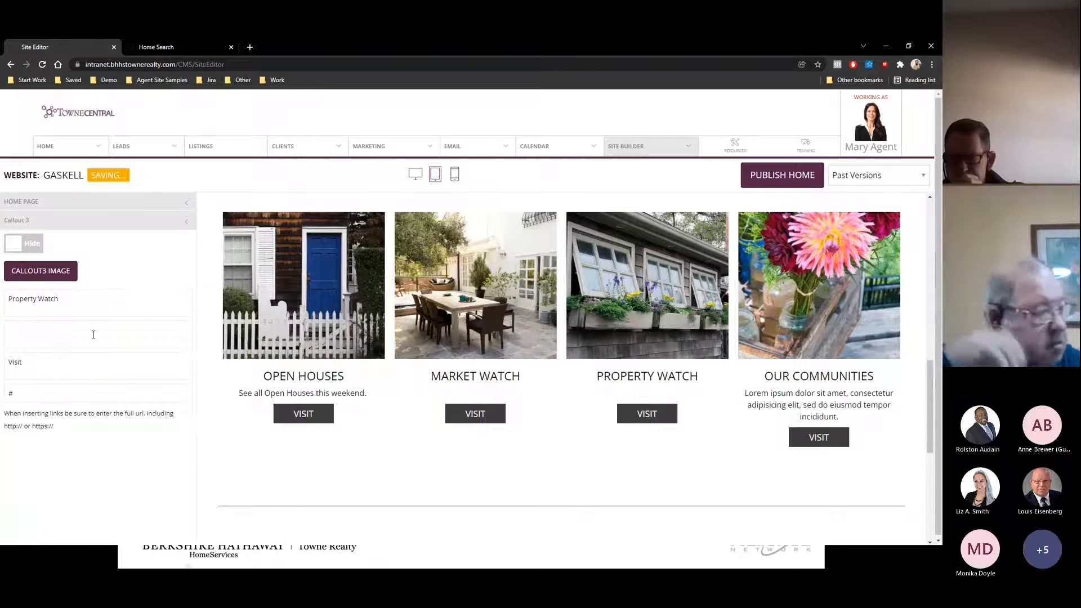
click(75, 229)
Delete the placeholder description of Callout 4 (Our Communities) and return to the home page sections
click(62, 398)
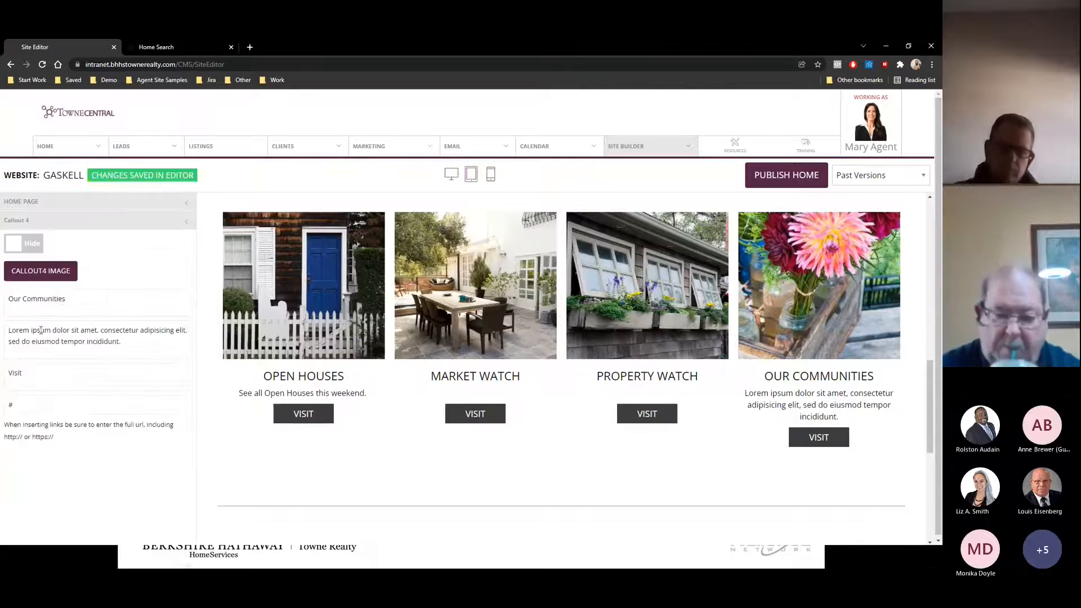
triple_click(41, 330)
key(BackSpace)
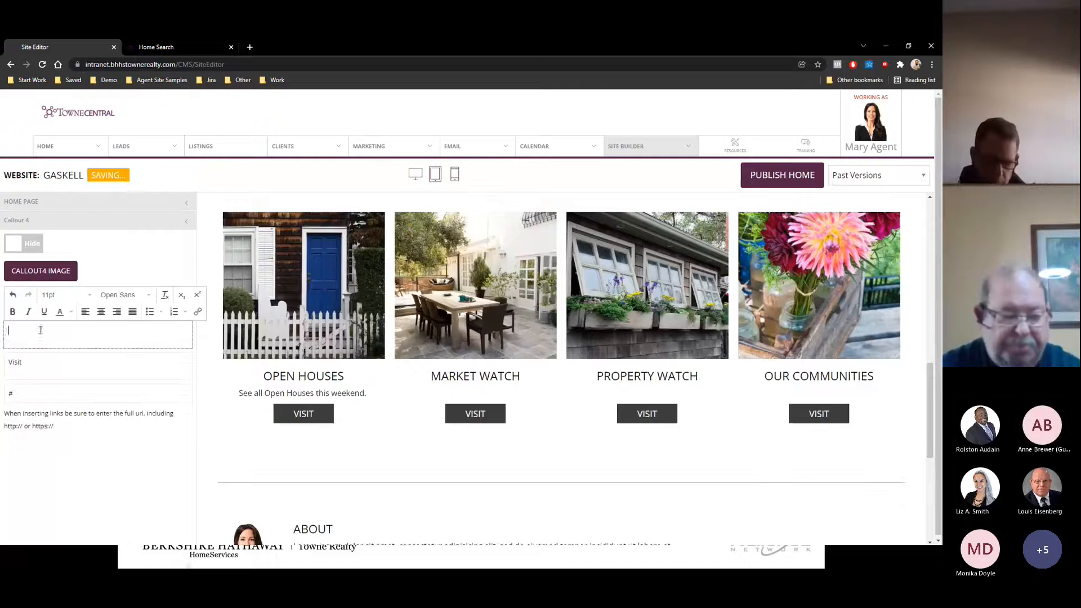
click(105, 484)
click(42, 228)
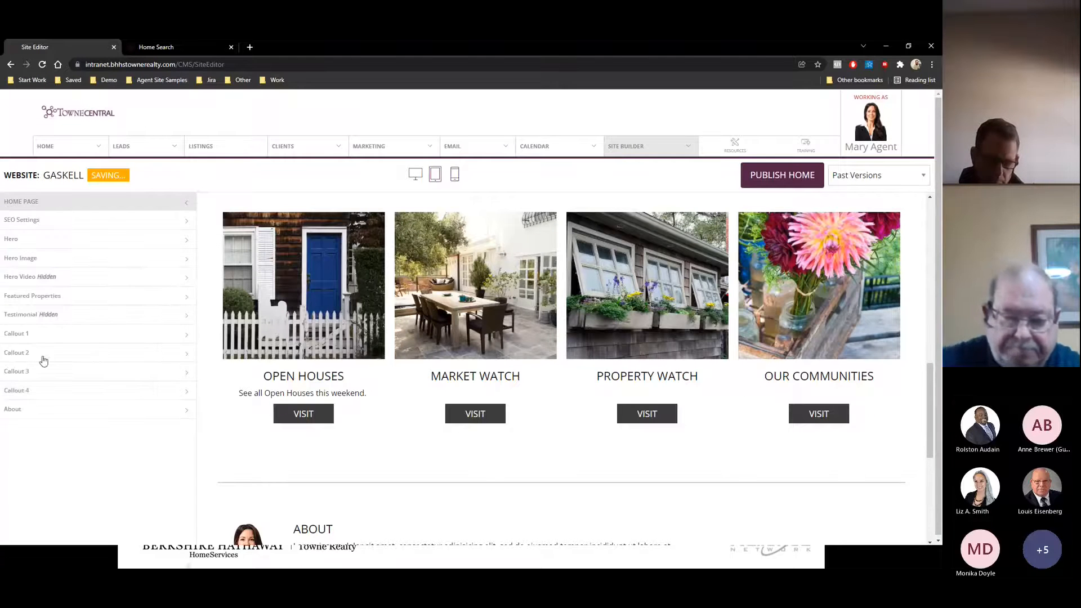
Replace the About section's placeholder text with "Talk about how great of an agent you are in the area."
click(27, 408)
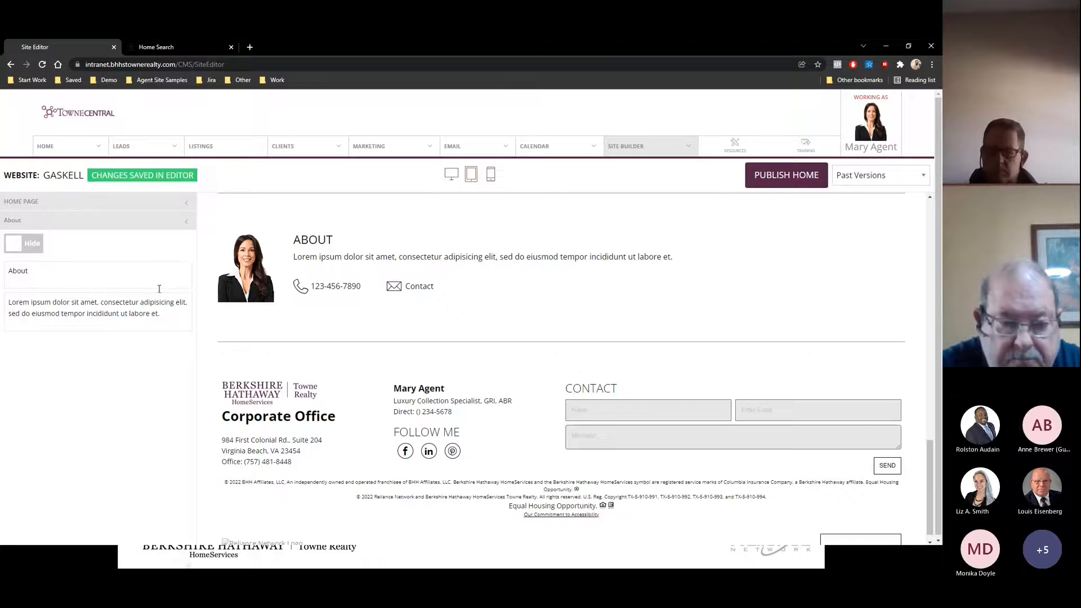
click(120, 304)
key(ctrl+a)
text(Talk about how great of an agent you are in the area.)
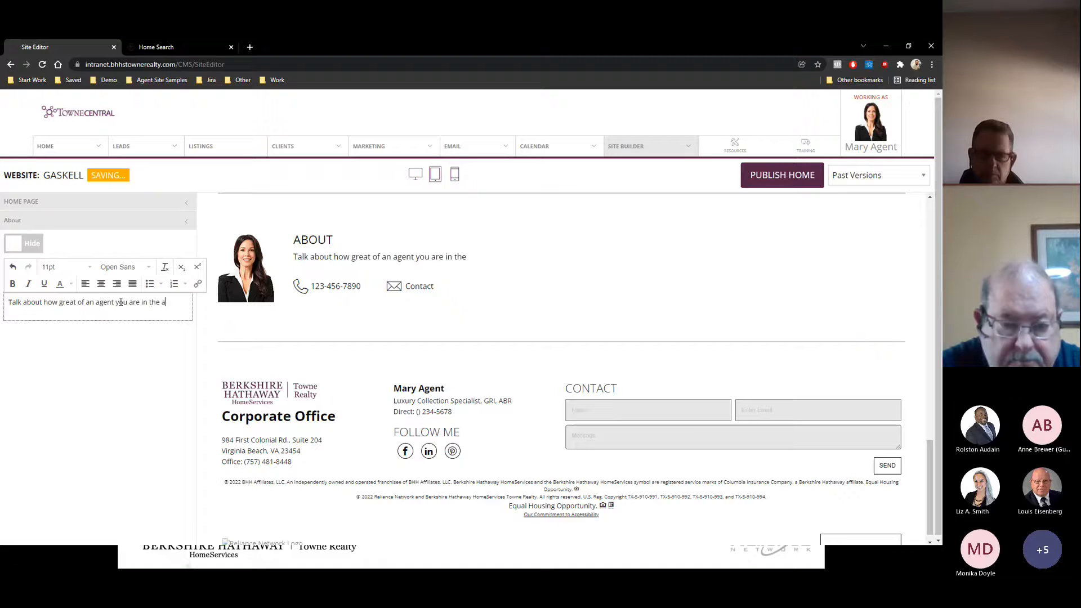
Lengthen the About text by repeating its sentence six more times, and return to the home page sections
key(ctrl+a)
key(ctrl+c)
key(End)
key(ctrl+v)
key(ctrl+v)
key(ctrl+v)
key(ctrl+v)
key(ctrl+v)
key(ctrl+v)
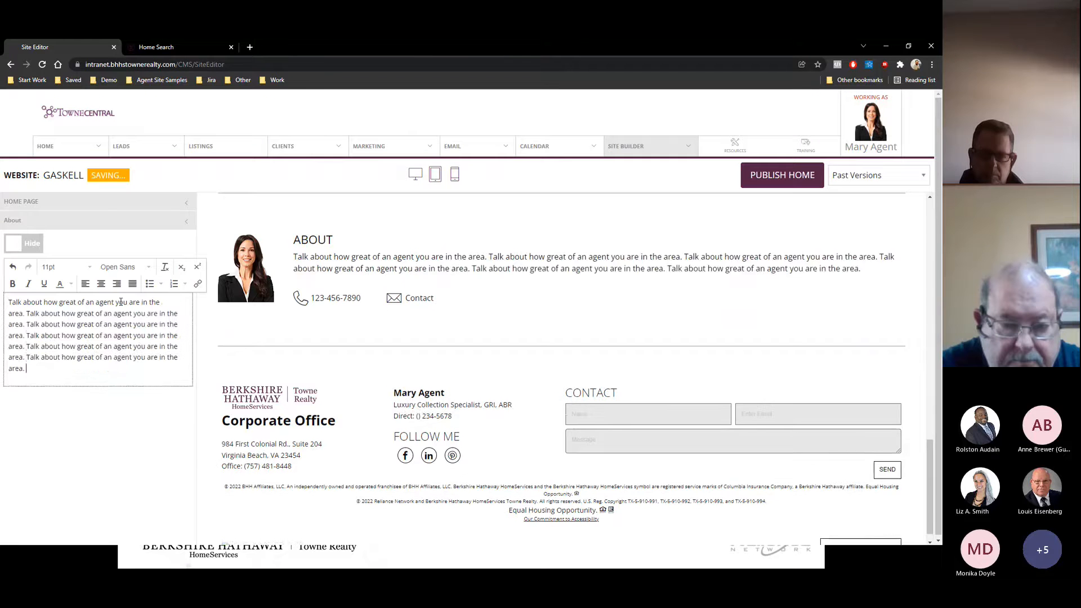
click(238, 381)
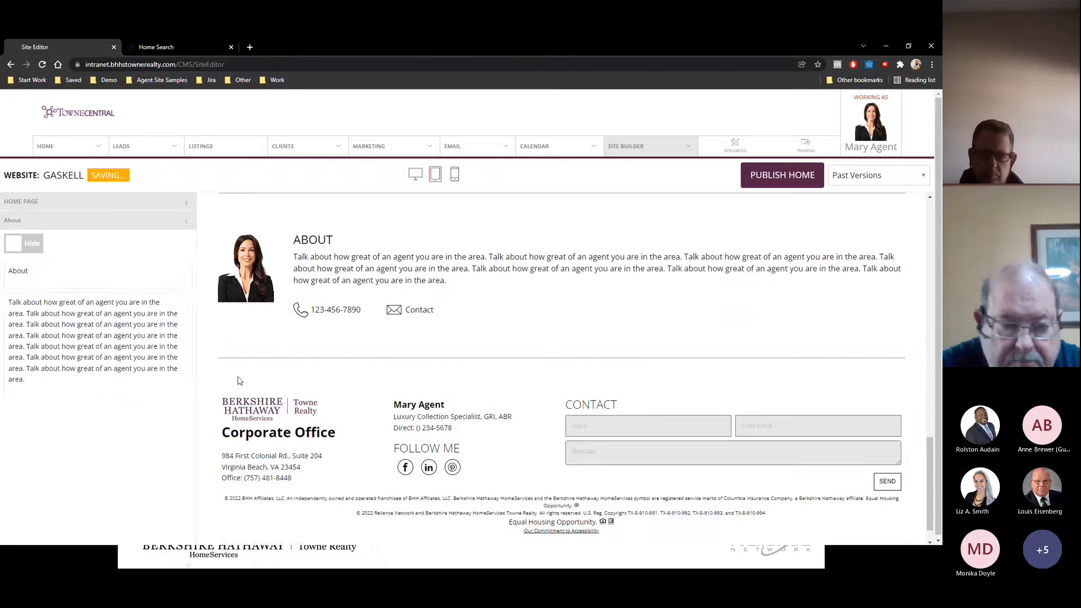
click(107, 225)
Review the edited home page in the preview, from the callouts and Our Listings up to the hero area
scroll(398, 343, up, 5)
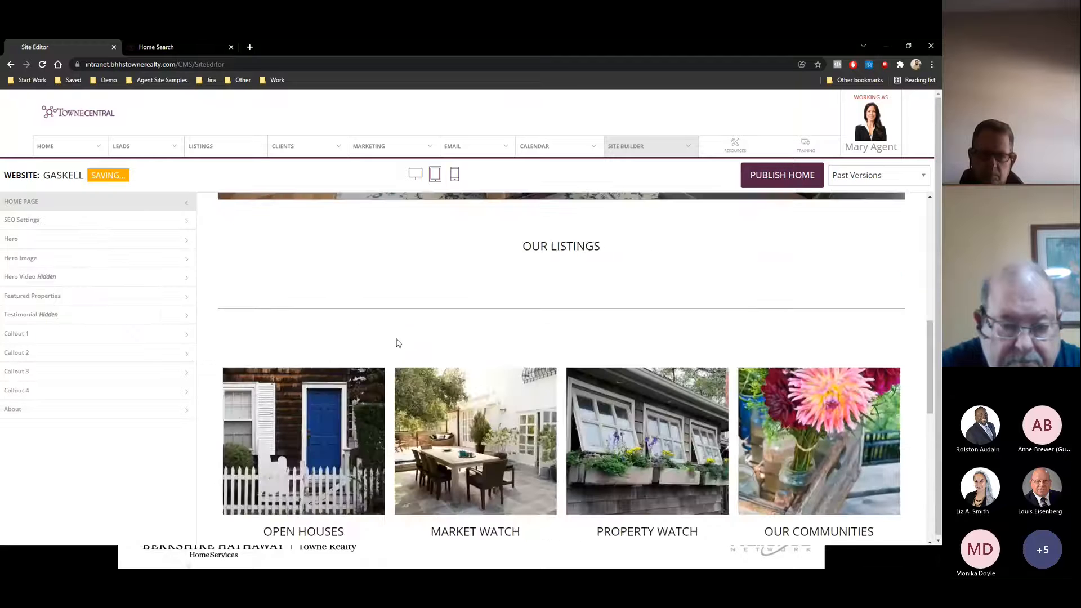
scroll(399, 343, up, 5)
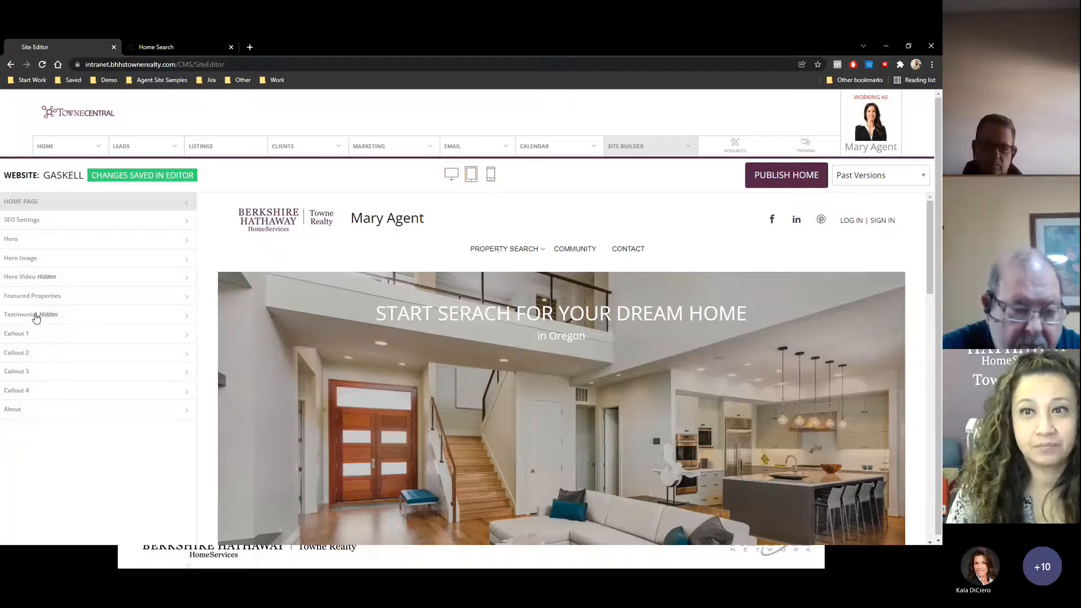
scroll(544, 258, down, 5)
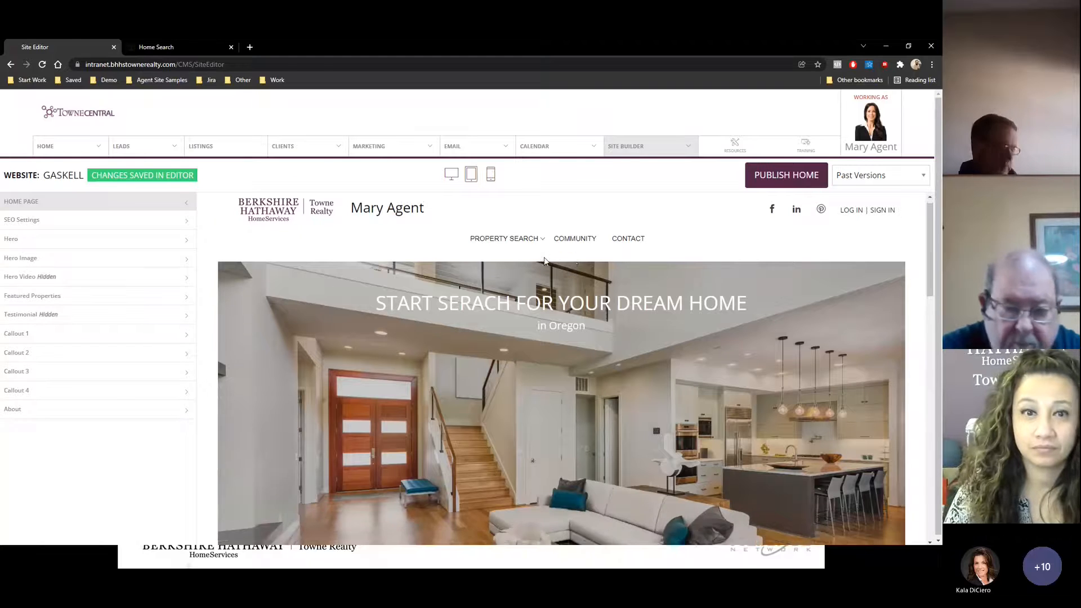
scroll(544, 258, down, 5)
scroll(544, 258, up, 7)
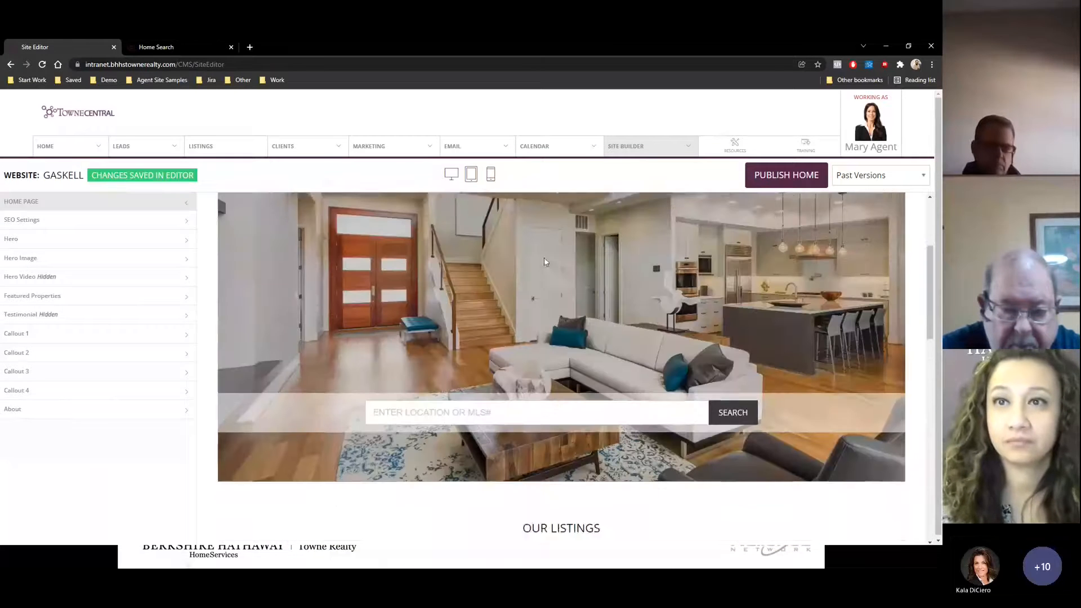
click(488, 177)
scroll(501, 217, down, 4)
scroll(501, 217, up, 4)
click(567, 149)
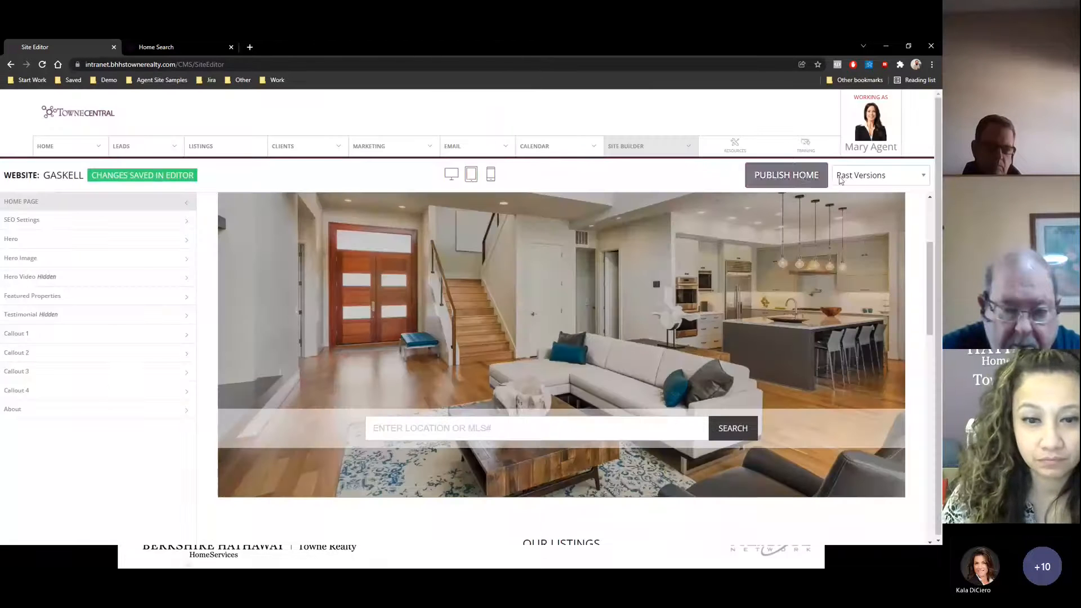
Publish the edited home page and confirm overwriting the live one
click(841, 179)
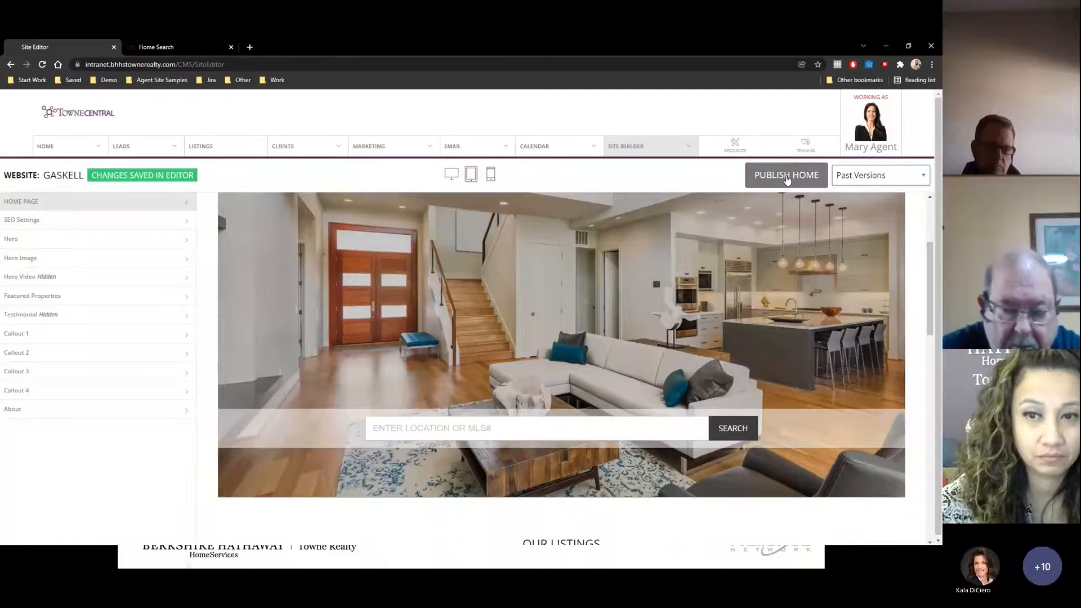
click(787, 178)
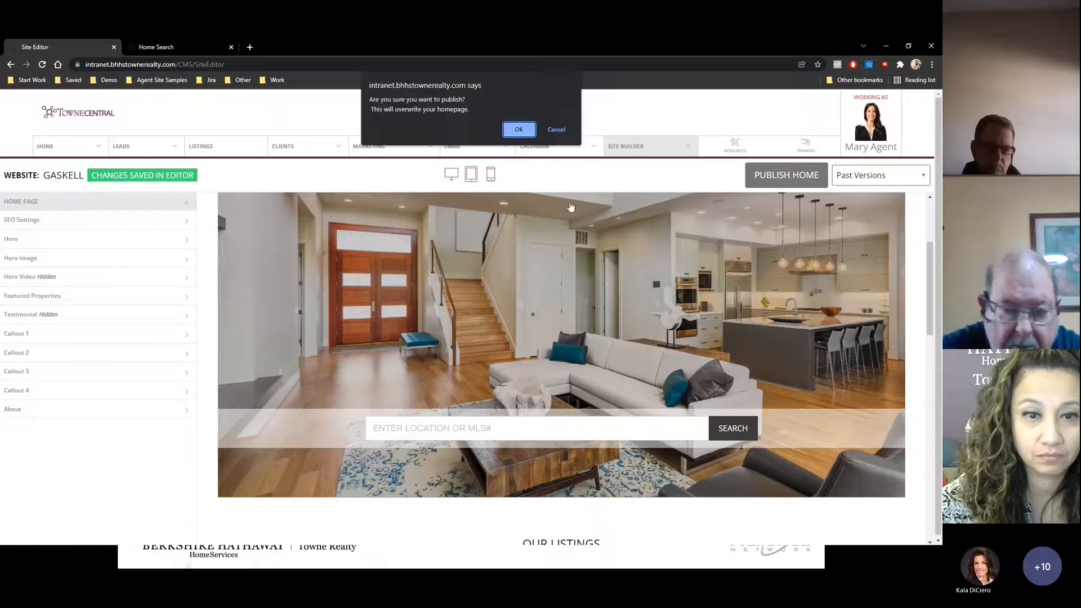
click(517, 131)
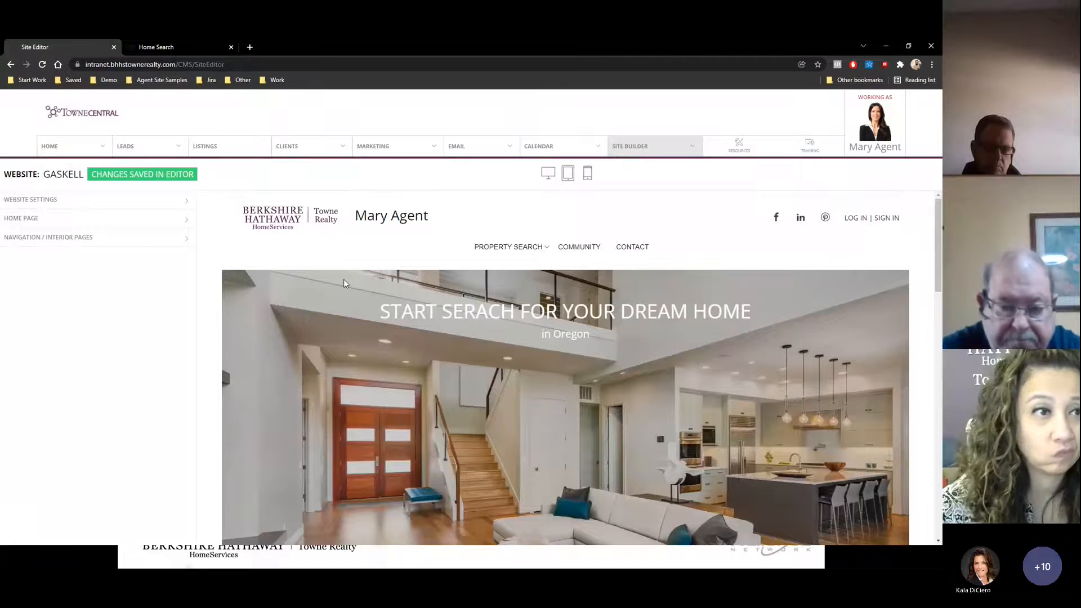
Reopen the home page sections and examine the list of past published versions without restoring any
click(163, 225)
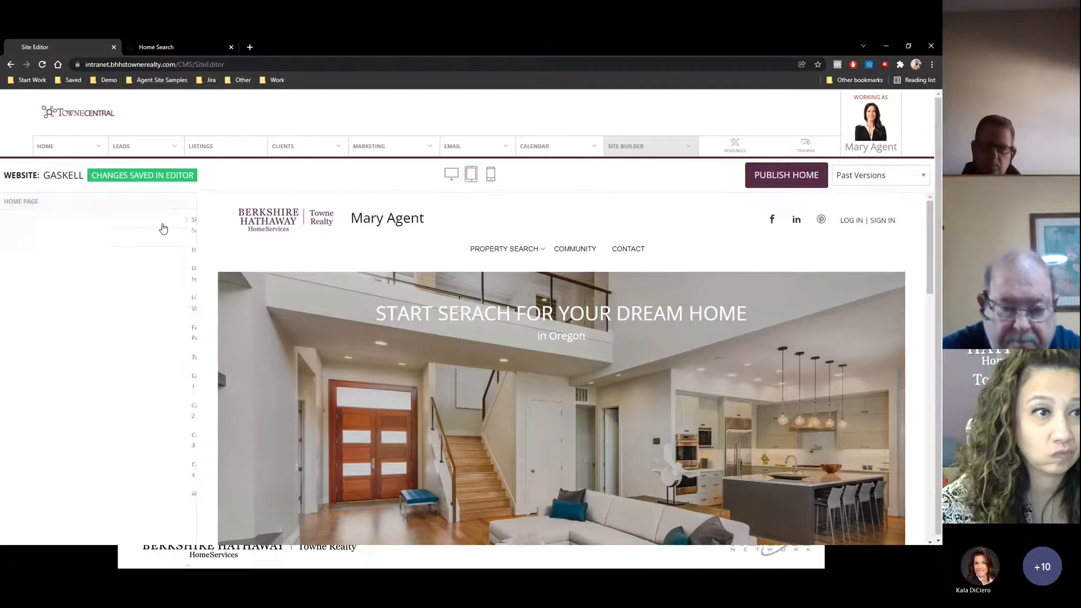
click(917, 178)
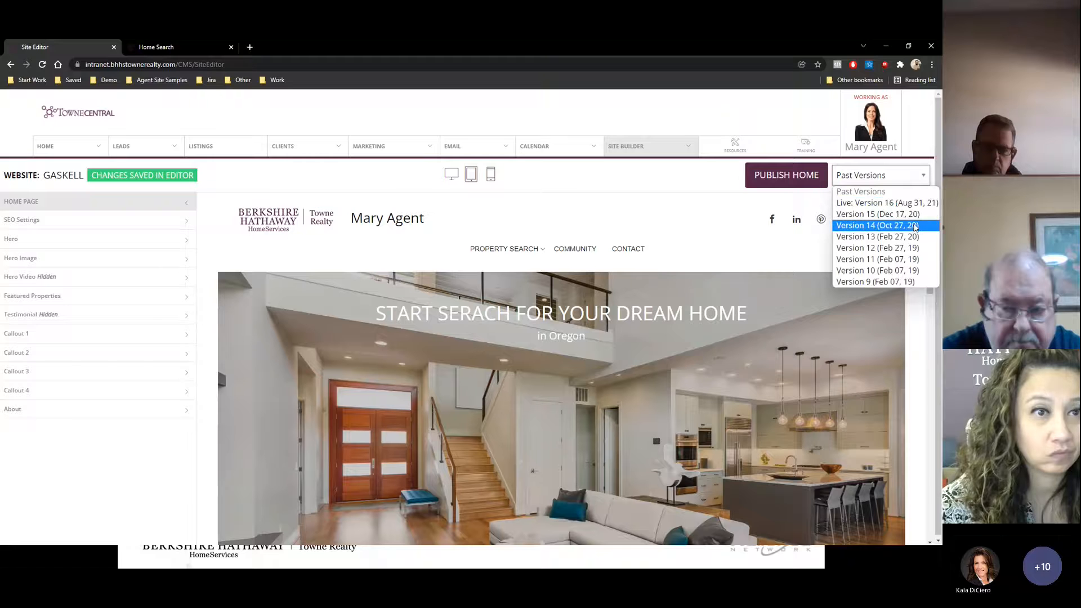
click(896, 179)
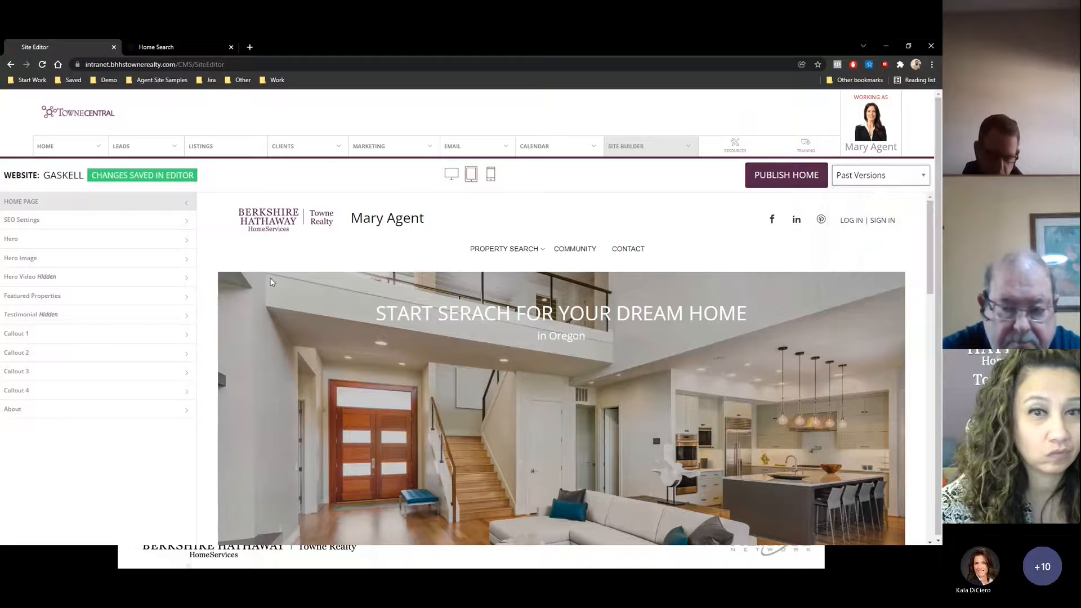
Leave the home page sections and open the site's navigation for editing
click(31, 199)
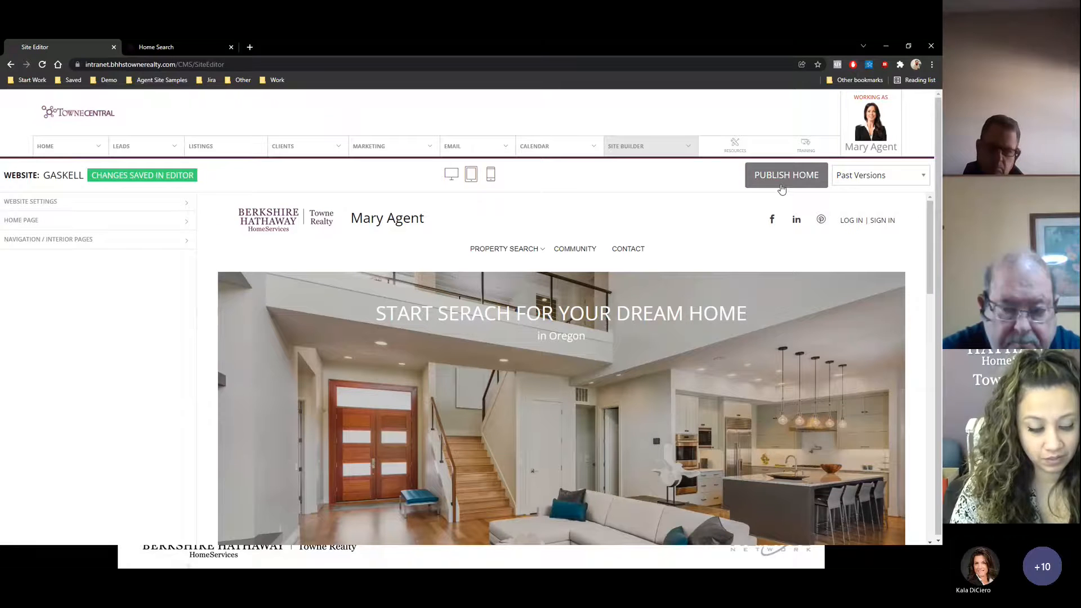
click(40, 246)
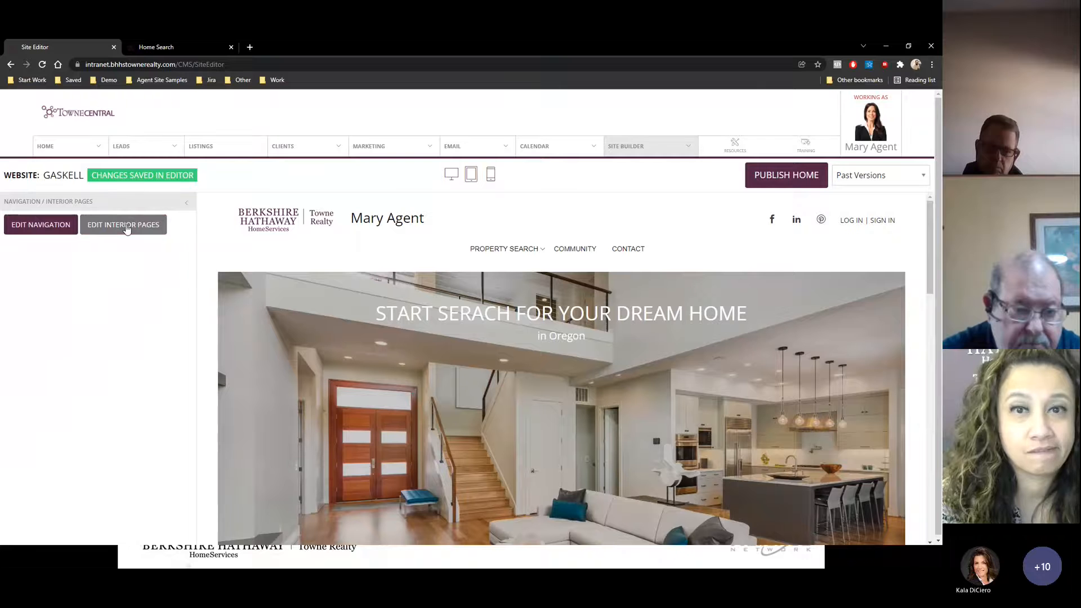
click(28, 225)
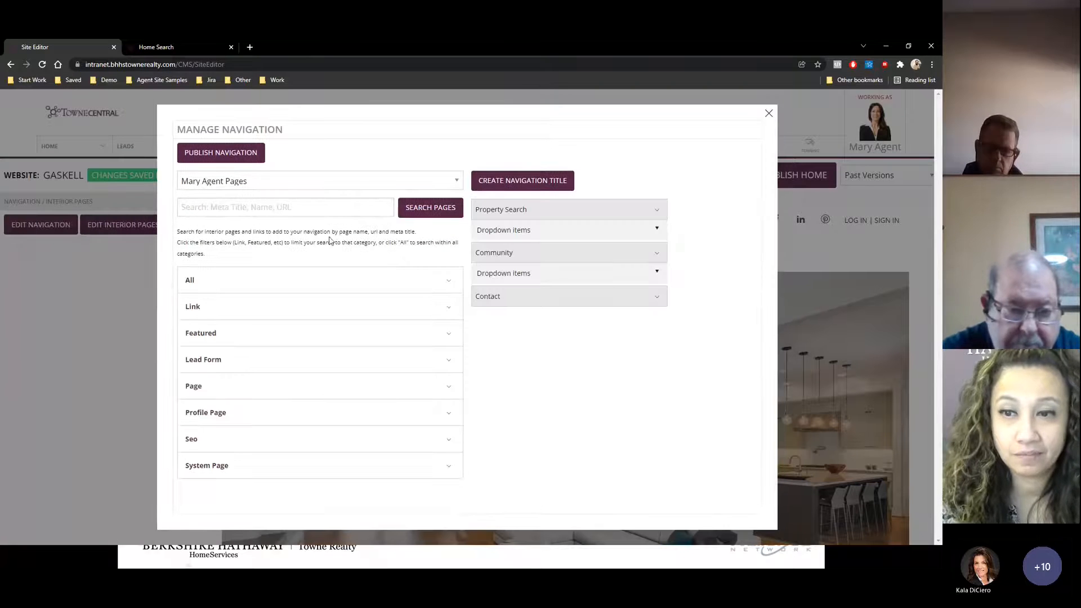
Look through the agent's own pages available for the navigation in the All, Link and Featured categories
click(203, 282)
scroll(241, 321, down, 2)
scroll(242, 323, up, 2)
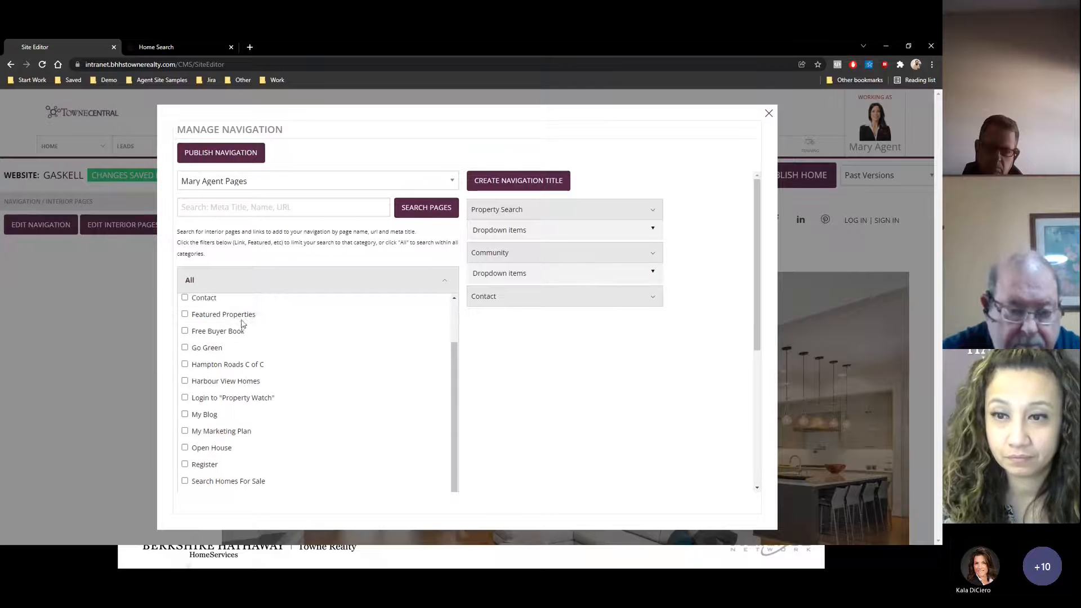
click(206, 285)
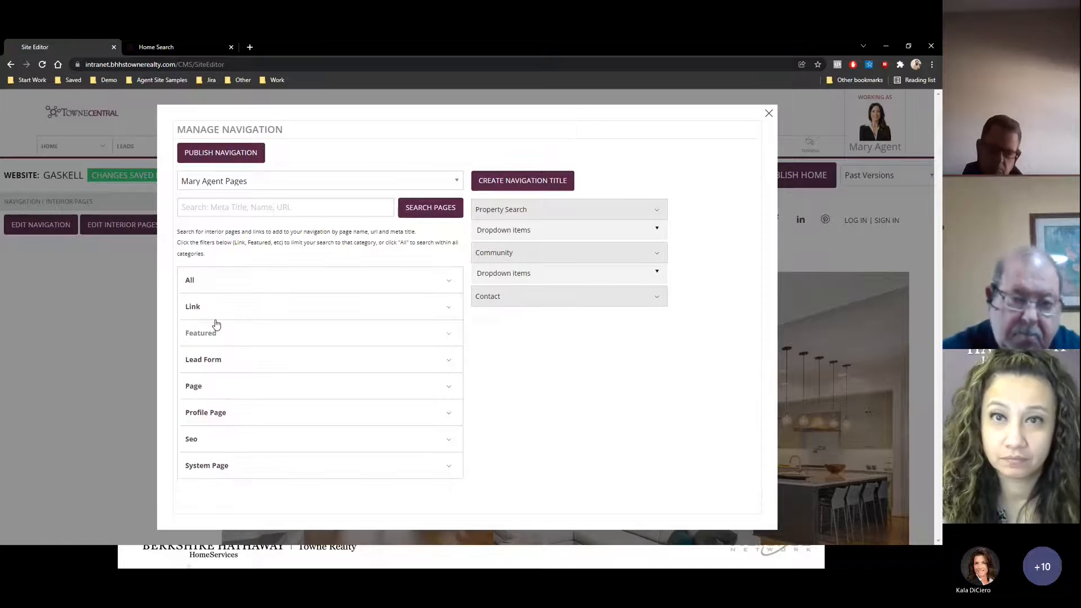
click(218, 308)
click(219, 307)
click(217, 333)
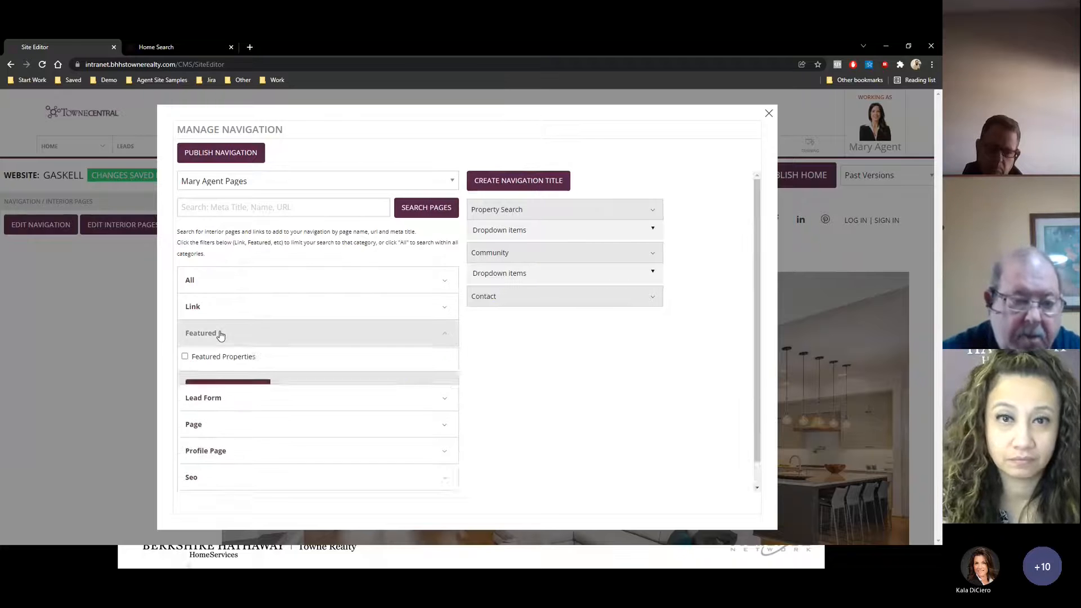
Search all of the agent's pages for "about", add the About Me page to the navigation and place it after Contact
click(208, 282)
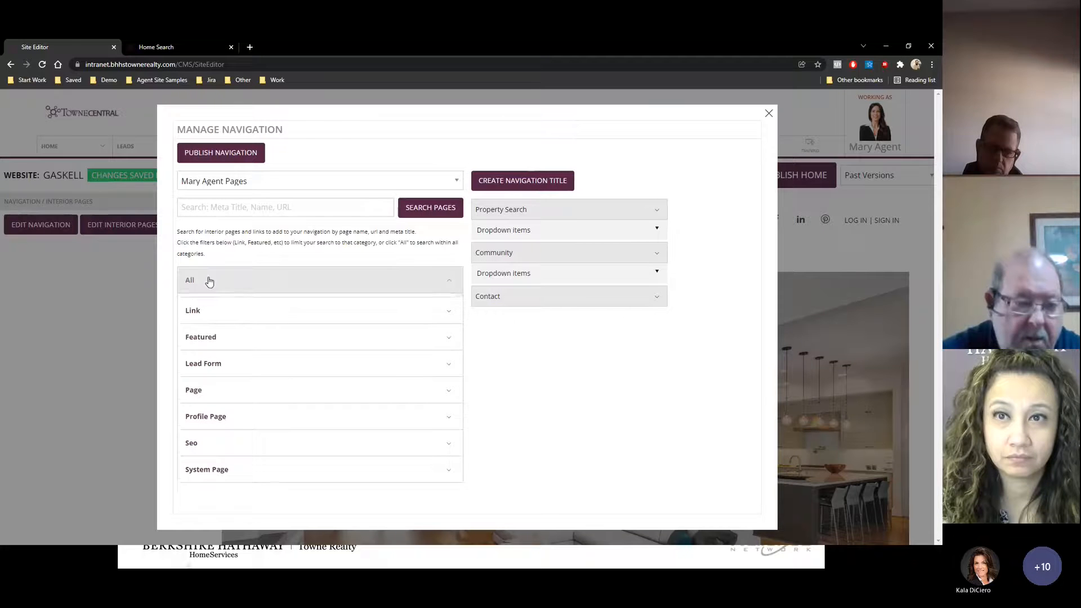
click(231, 212)
text(about)
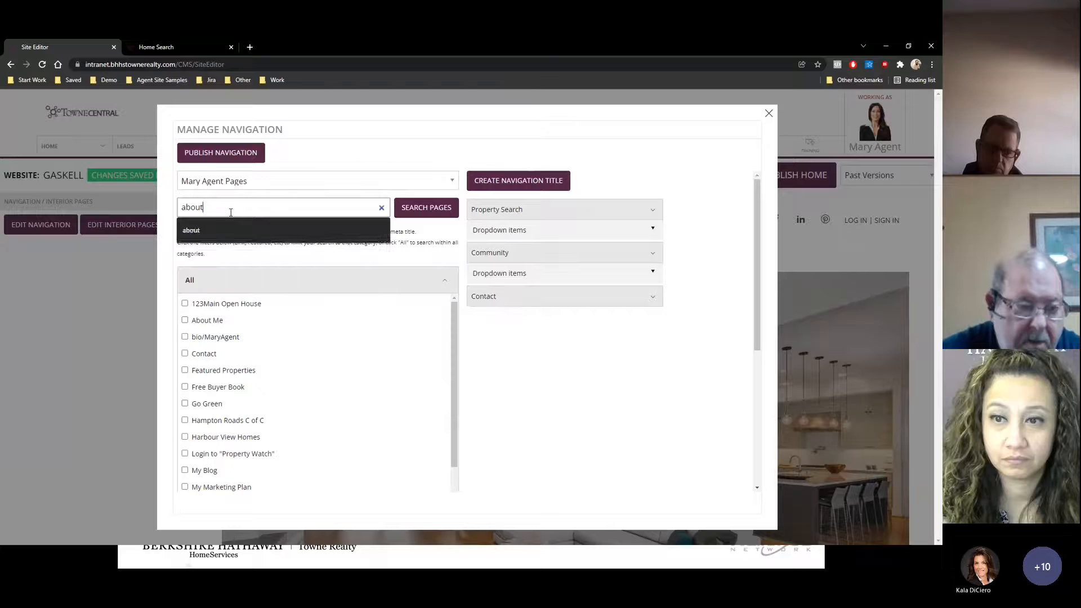
key(Return)
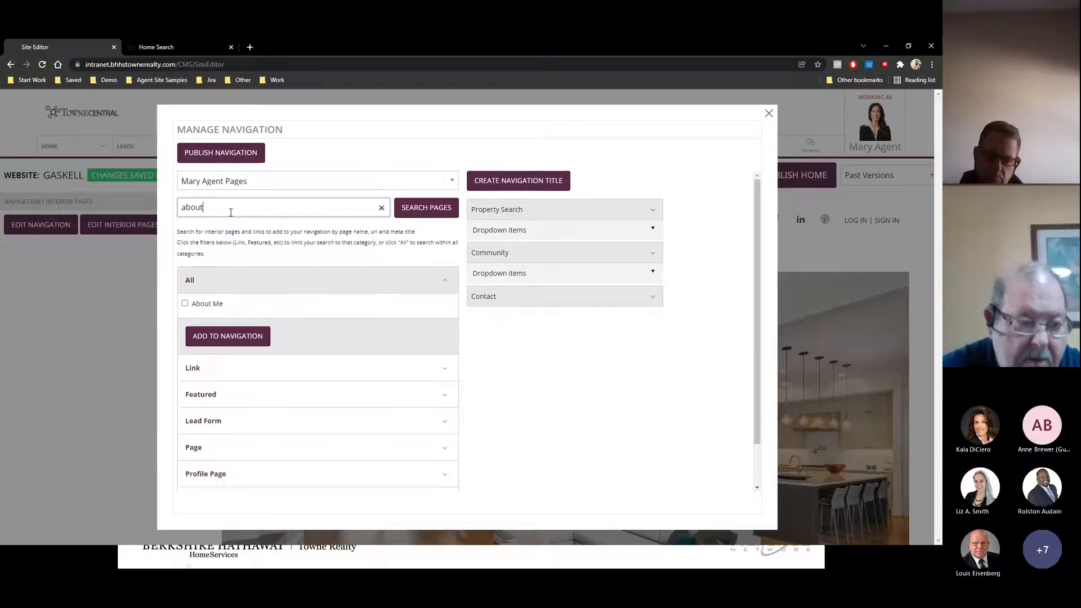
click(184, 304)
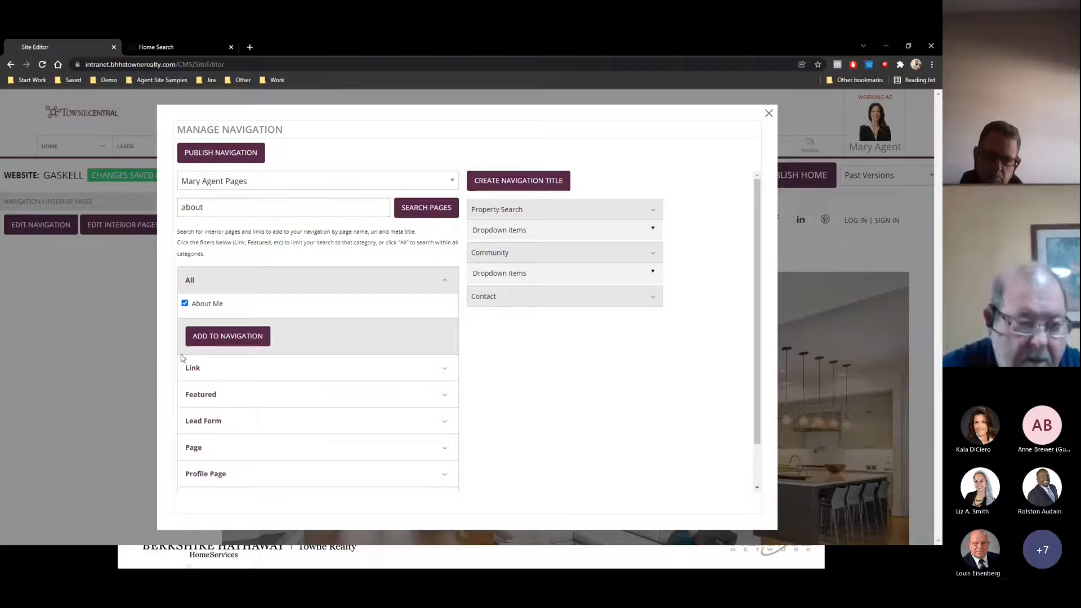
click(227, 337)
drag(519, 211, 530, 320)
Rename the new navigation item as "About Me" and collapse its settings
click(508, 321)
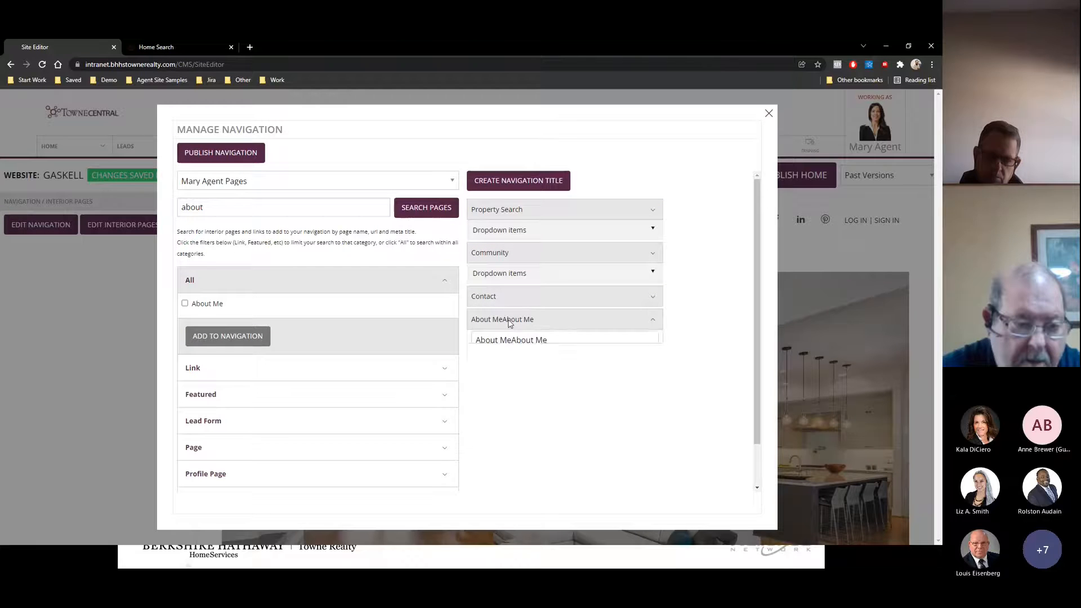
triple_click(534, 345)
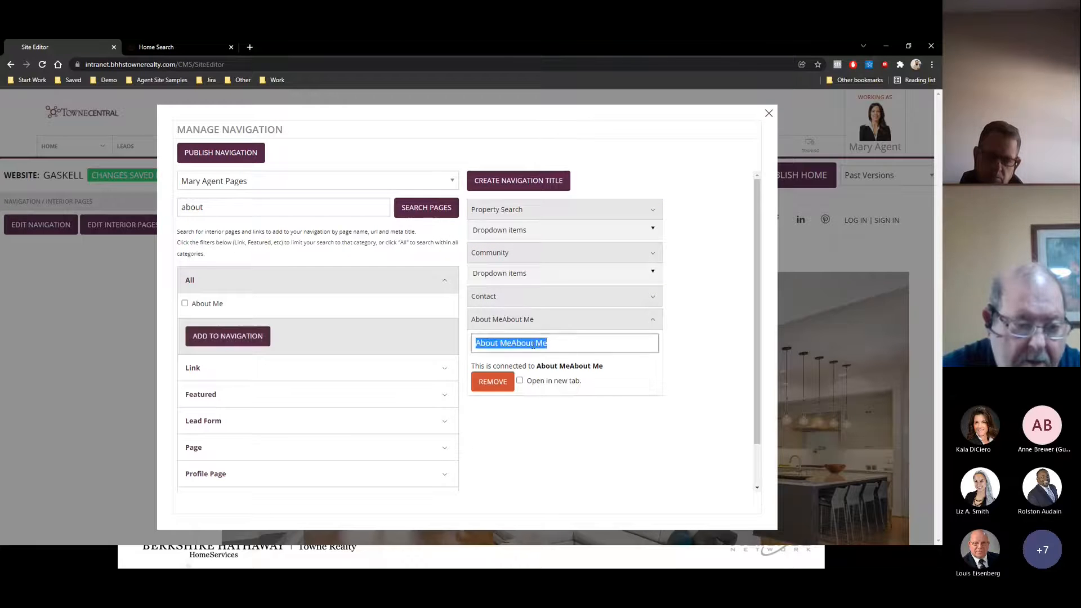
text(about M)
key(ctrl+a)
text(About Me)
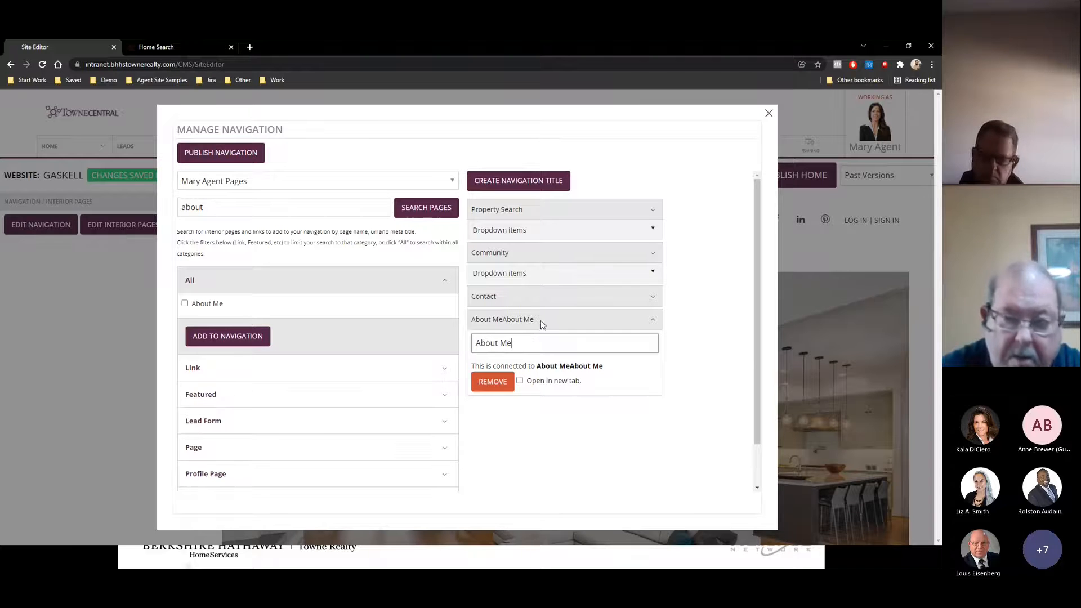
click(541, 321)
Nest the About Me item in Community's dropdown and check the dropdown items under Property Search
click(508, 278)
click(510, 280)
click(509, 279)
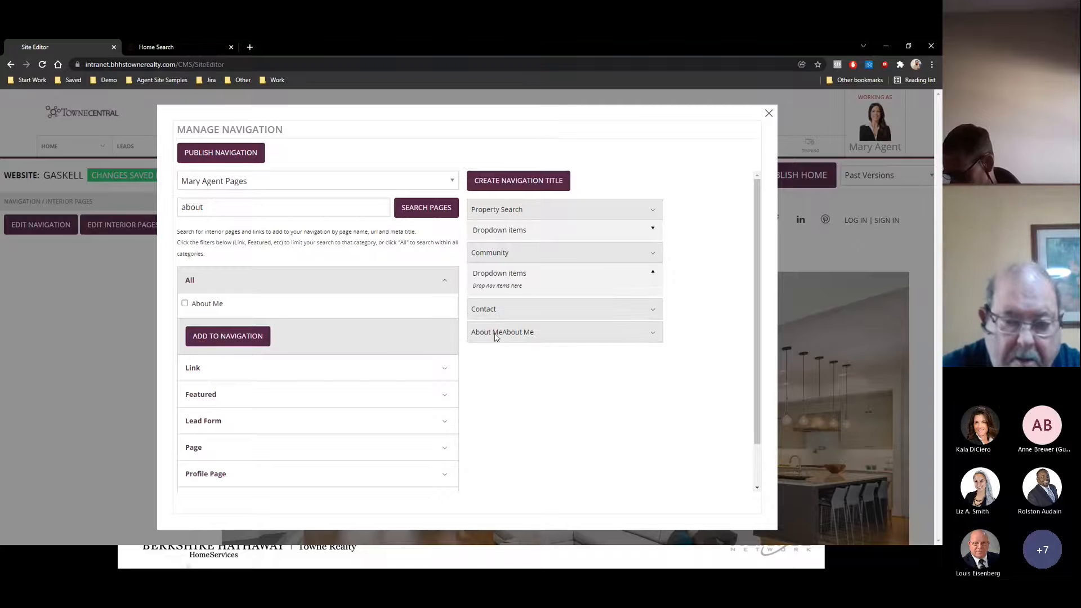
drag(507, 330, 519, 283)
click(524, 237)
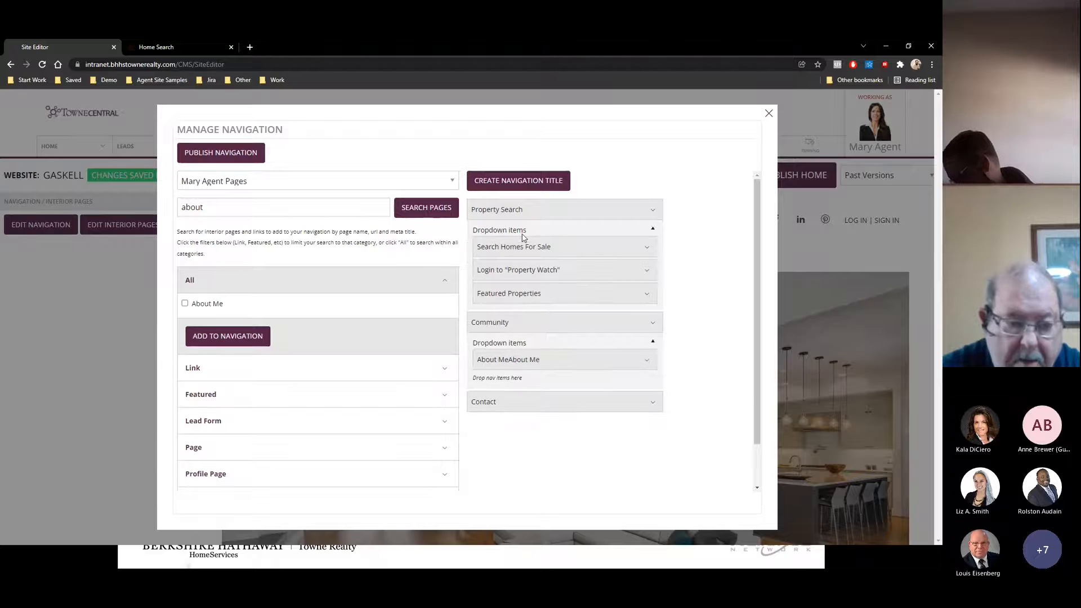
click(517, 231)
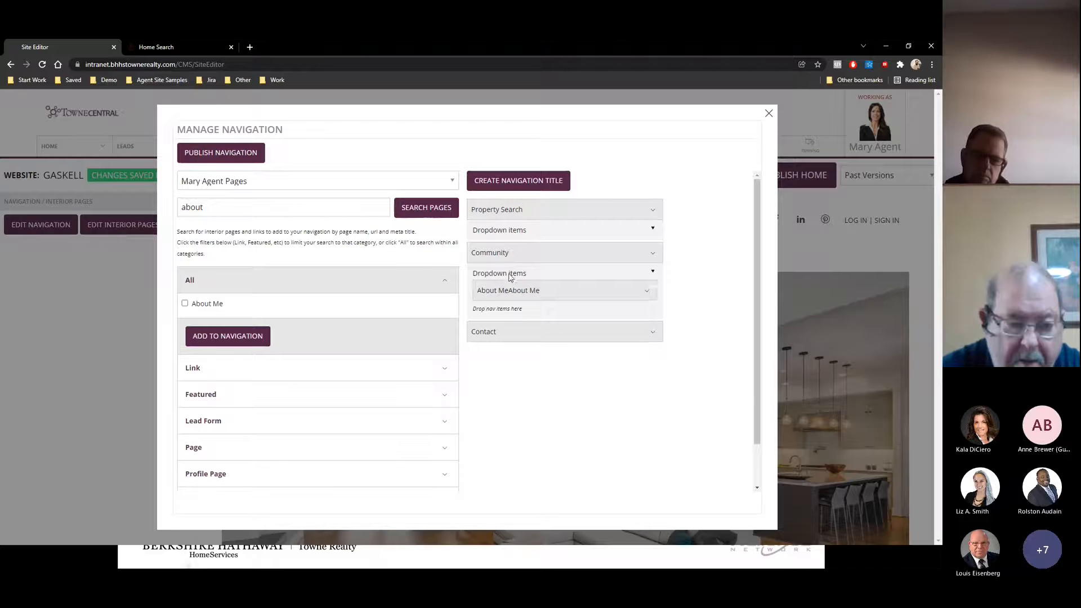
Move the About Me item out of Community's dropdown, back to the main level after Contact
click(510, 276)
click(500, 273)
click(498, 291)
drag(498, 293, 501, 338)
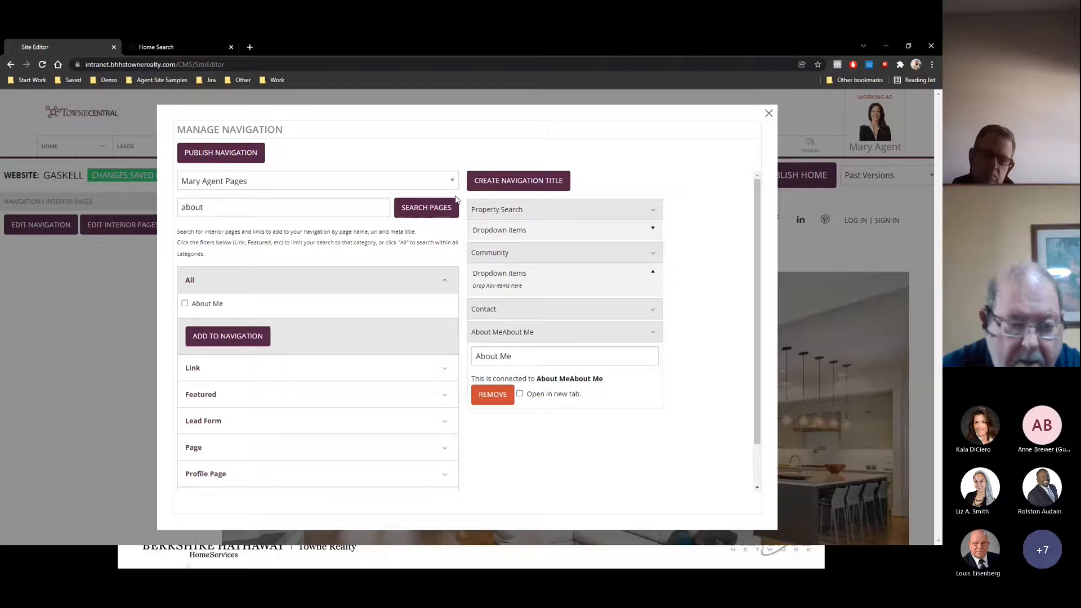
Create a navigation title "About" after Contact and nest the About Me item in its dropdown
click(516, 181)
click(493, 208)
text(About)
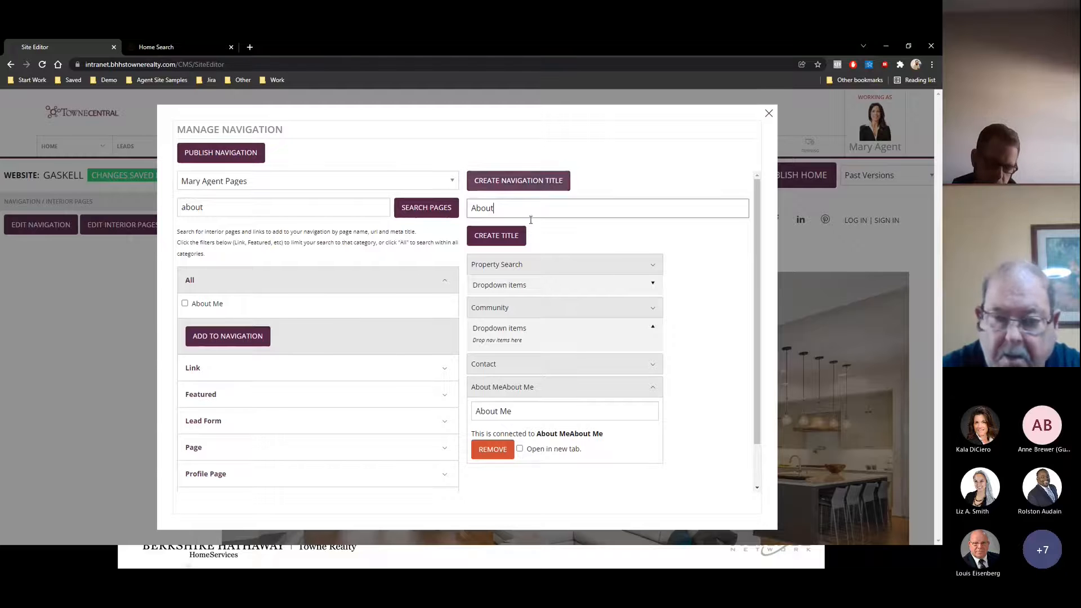
click(501, 236)
drag(507, 282, 510, 431)
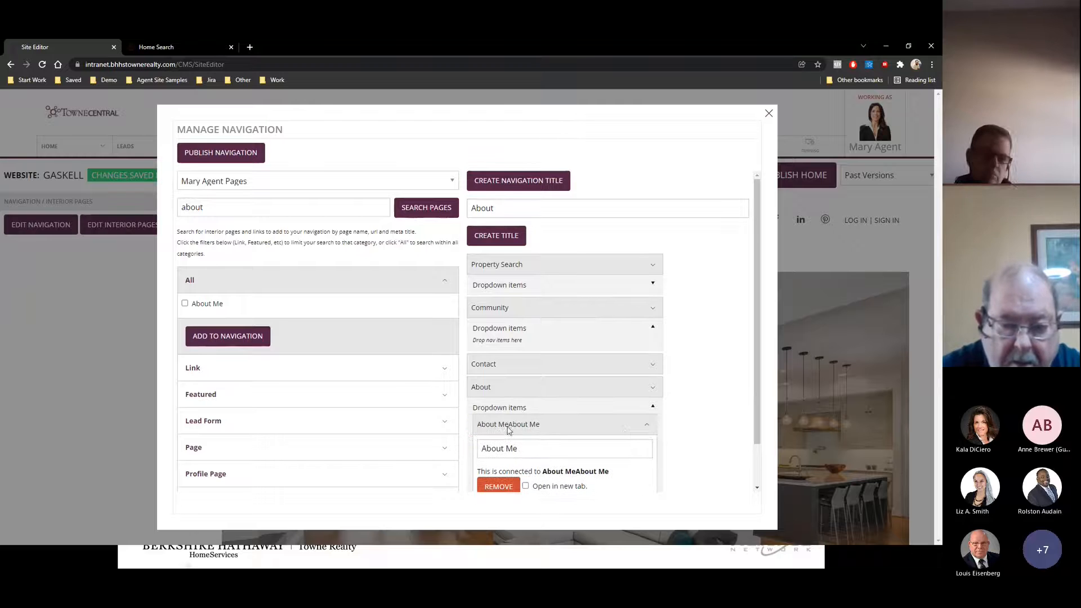
click(625, 432)
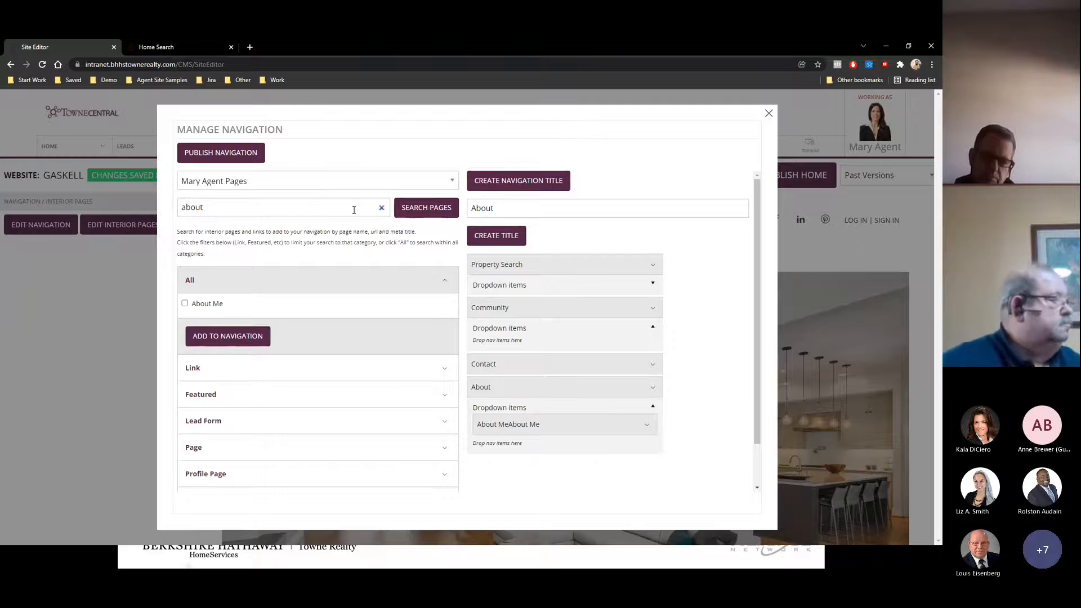
Clear the page search, switch the page source to Company Pages and list all of those pages
click(382, 208)
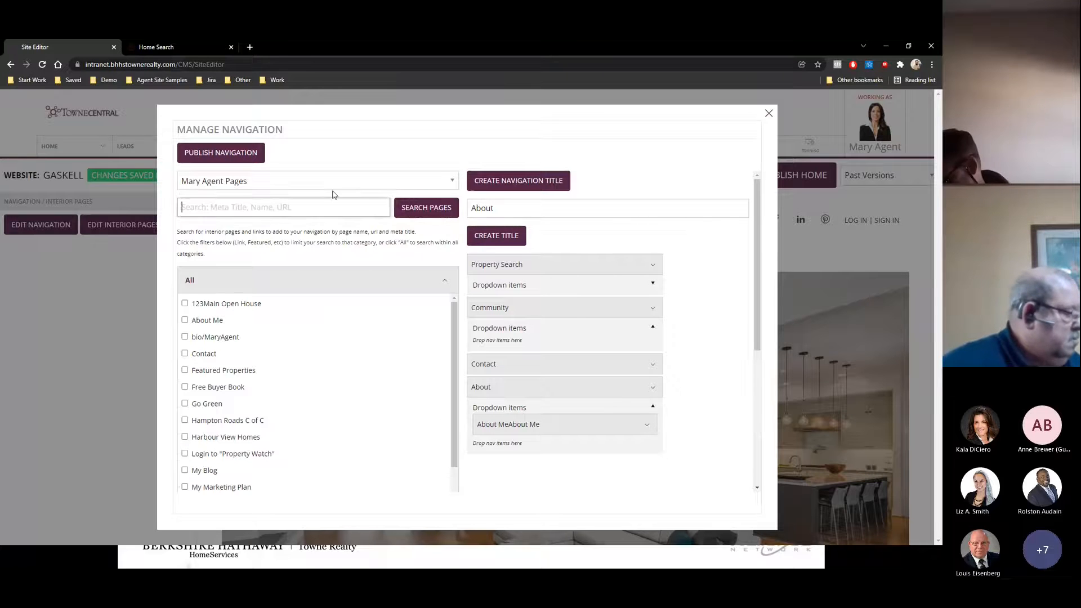
click(233, 182)
click(234, 183)
click(234, 183)
click(223, 206)
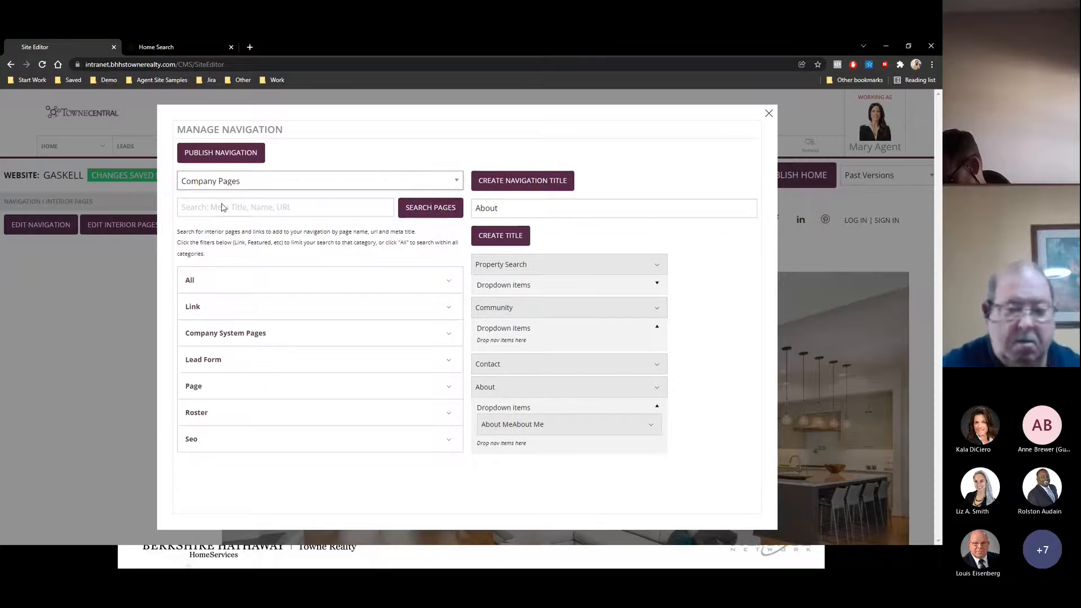
click(198, 286)
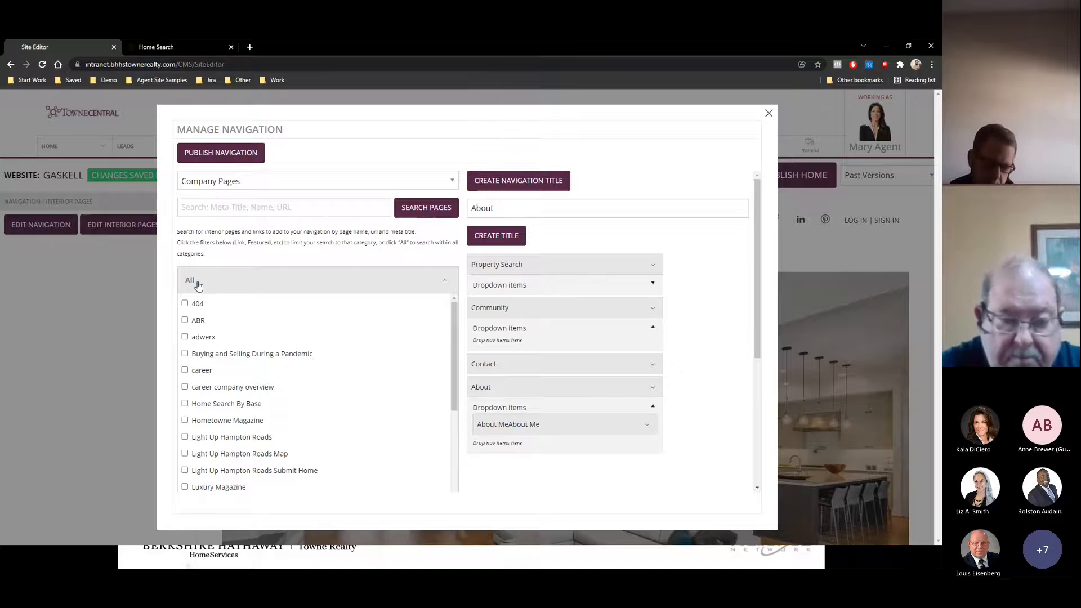
click(222, 183)
click(217, 184)
click(210, 185)
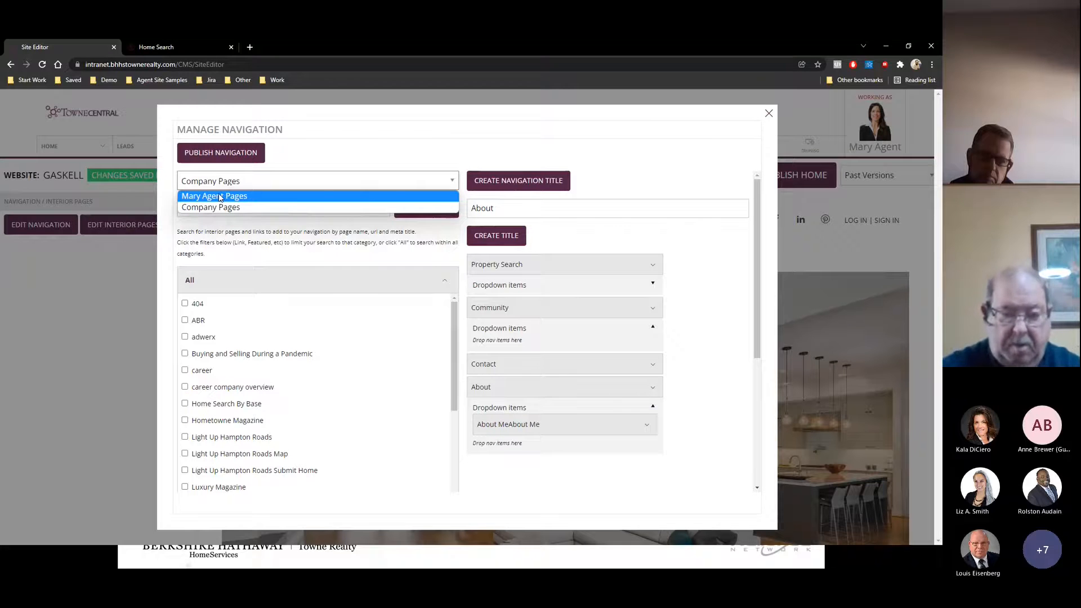
click(245, 178)
Select only Selling Process among the company pages and add it to the navigation
scroll(262, 338, down, 4)
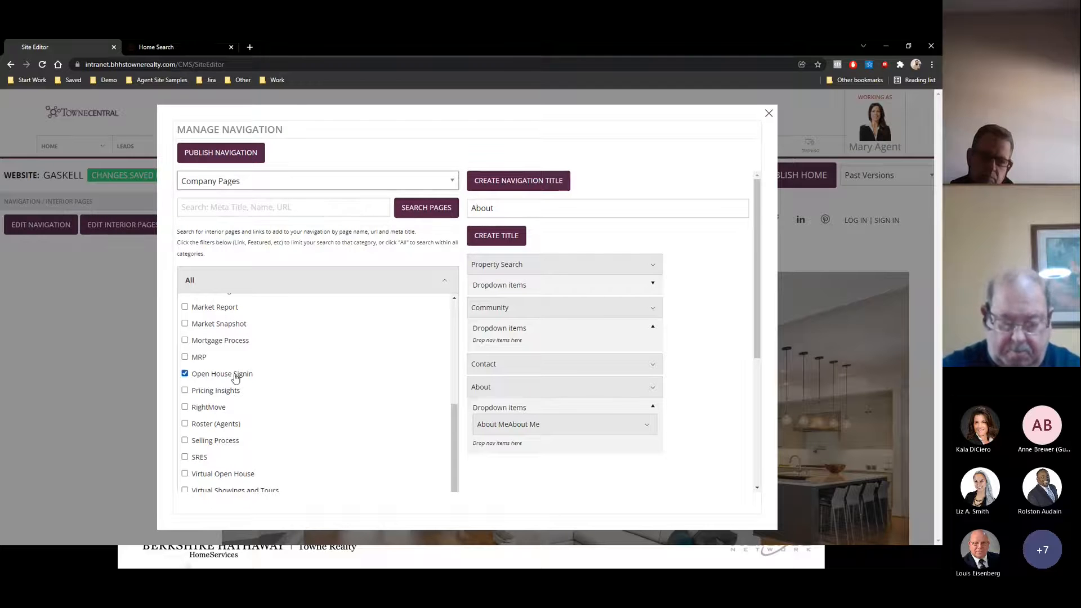
click(231, 391)
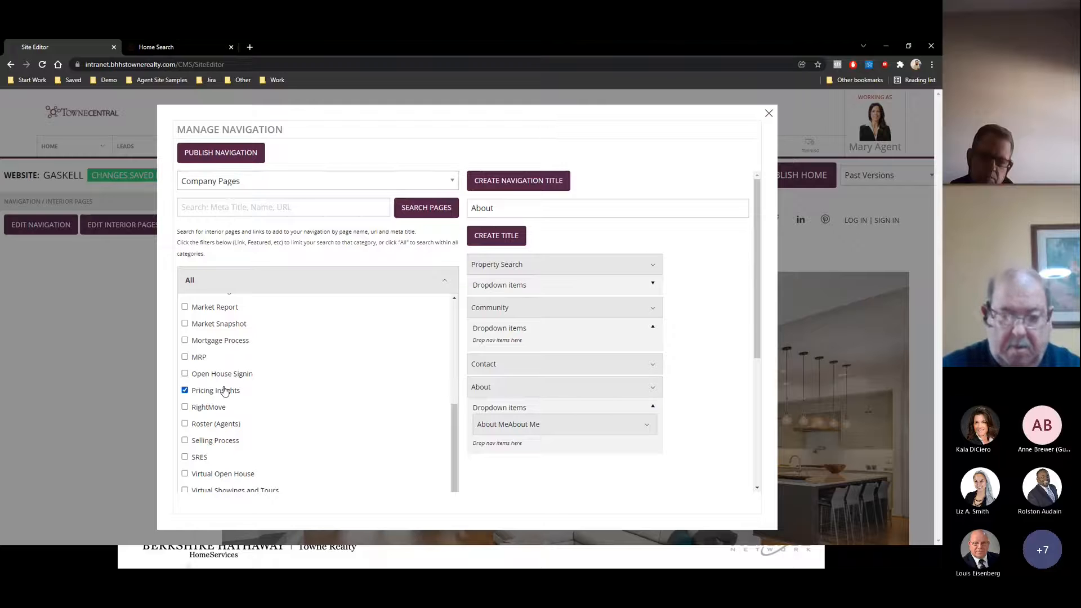
double_click(218, 407)
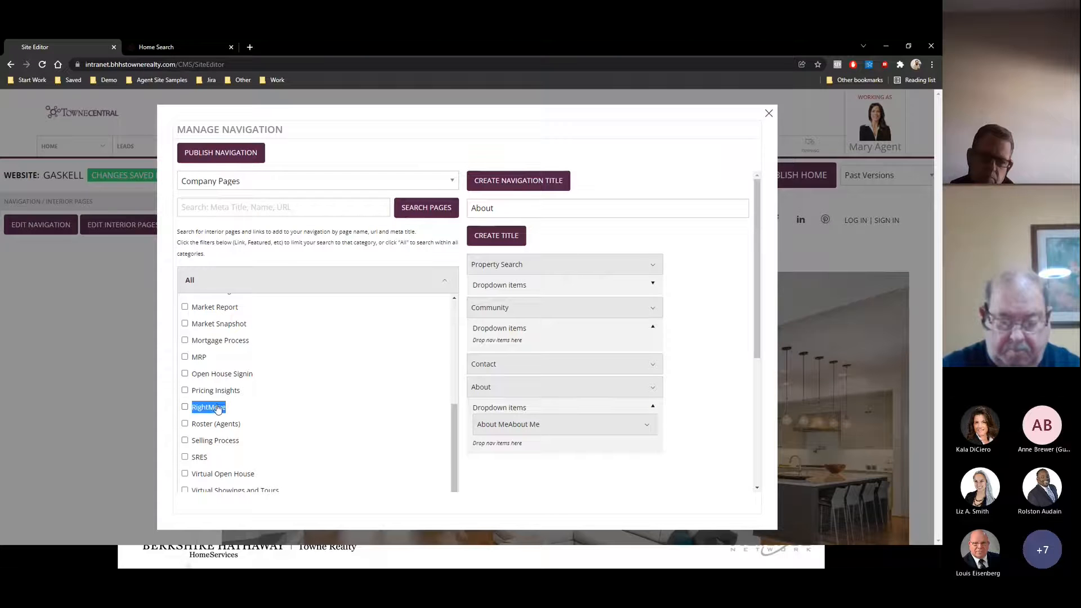
click(226, 443)
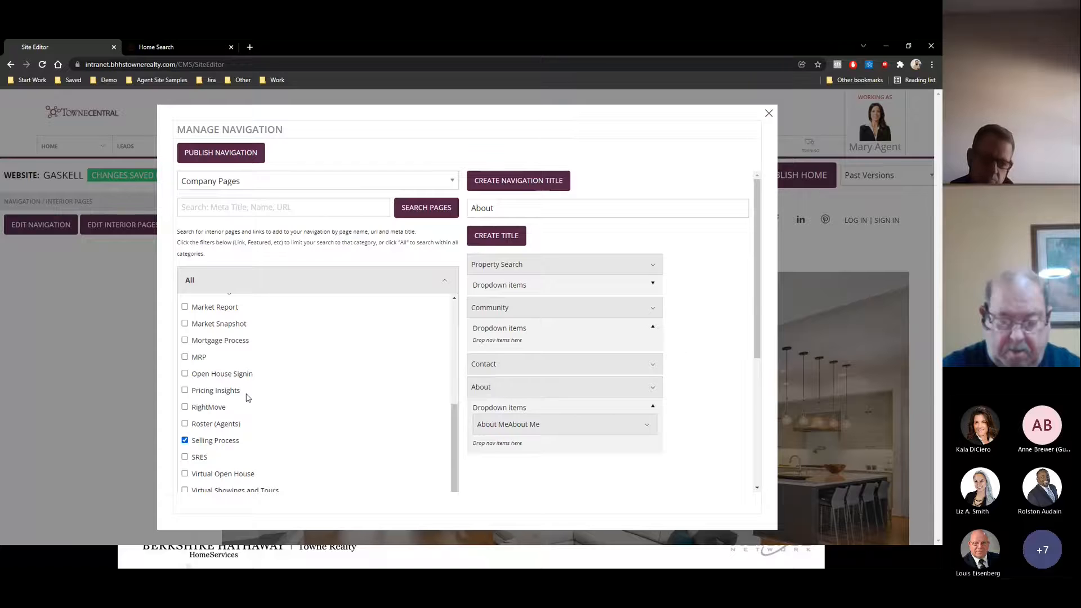
scroll(247, 399, down, 4)
click(231, 318)
scroll(400, 449, up, 4)
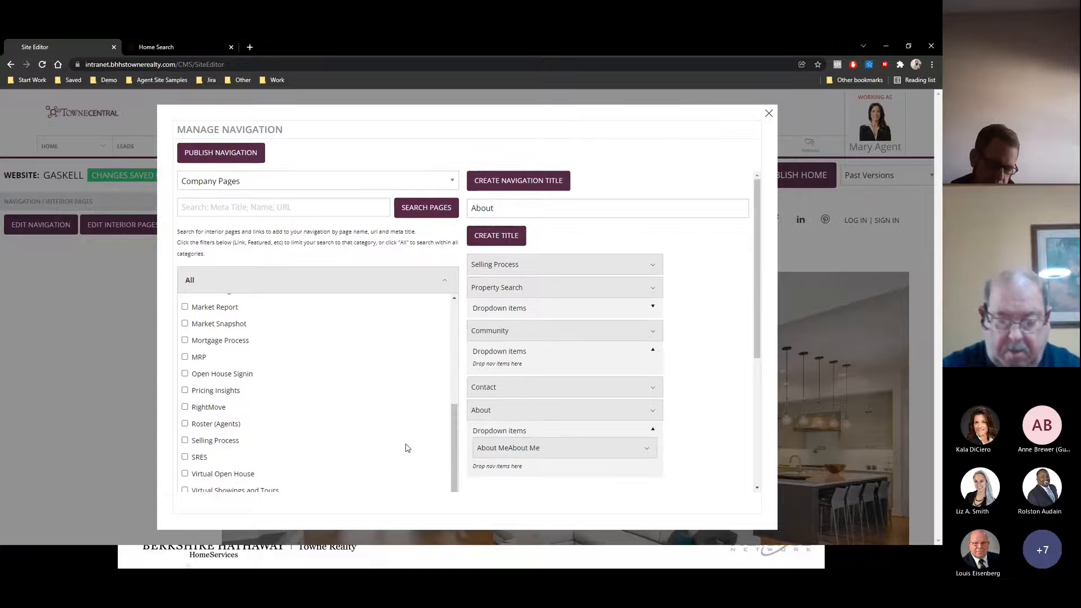
Nest the Selling Process item below About Me in About's dropdown and publish the navigation
scroll(389, 379, down, 2)
scroll(338, 288, up, 3)
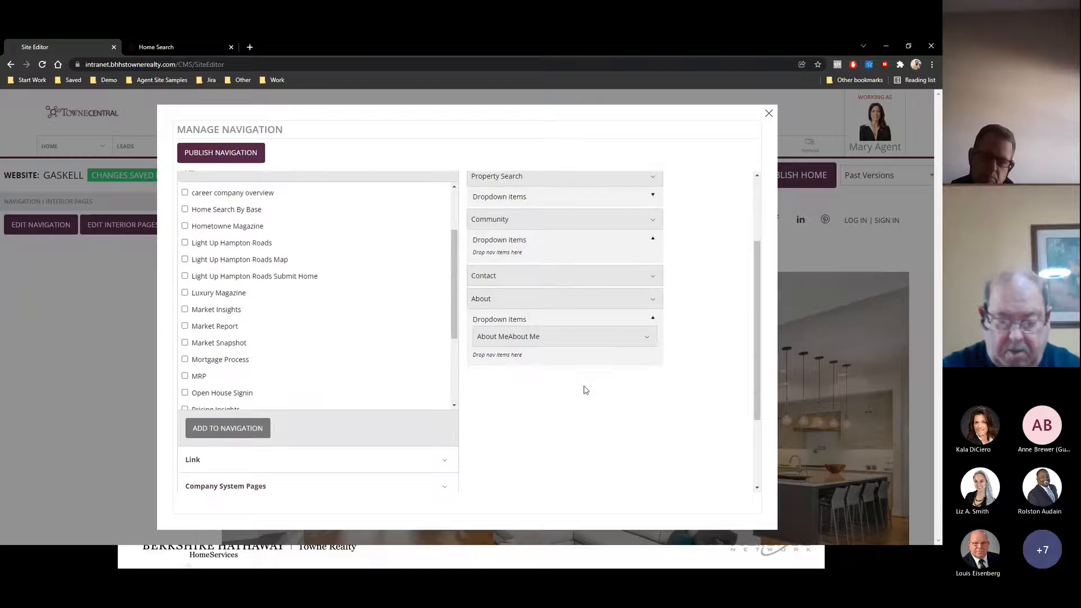
scroll(584, 389, up, 2)
click(424, 291)
drag(504, 266, 528, 450)
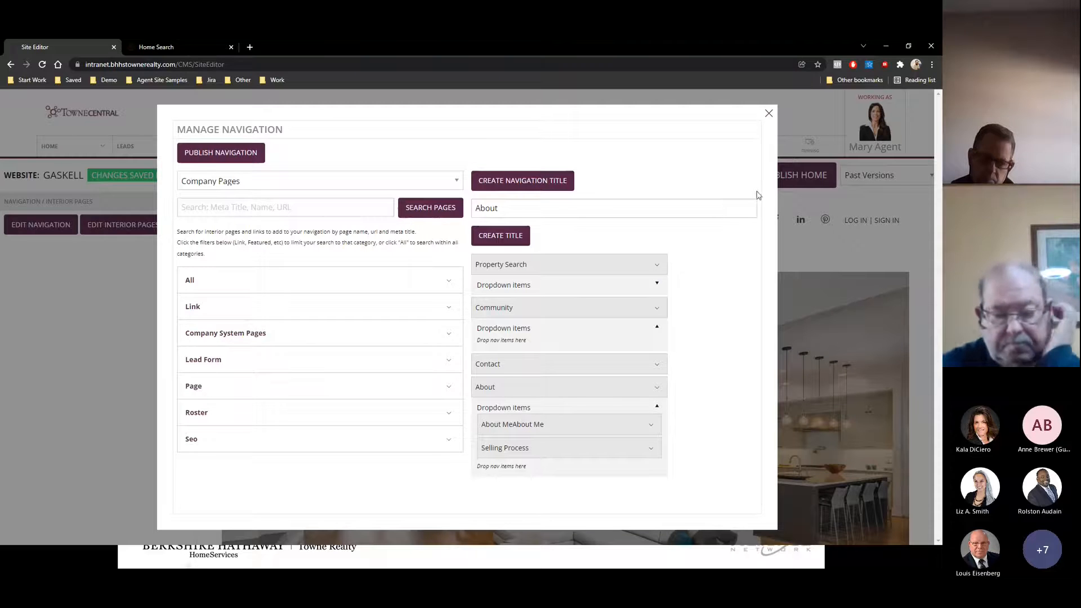
click(214, 154)
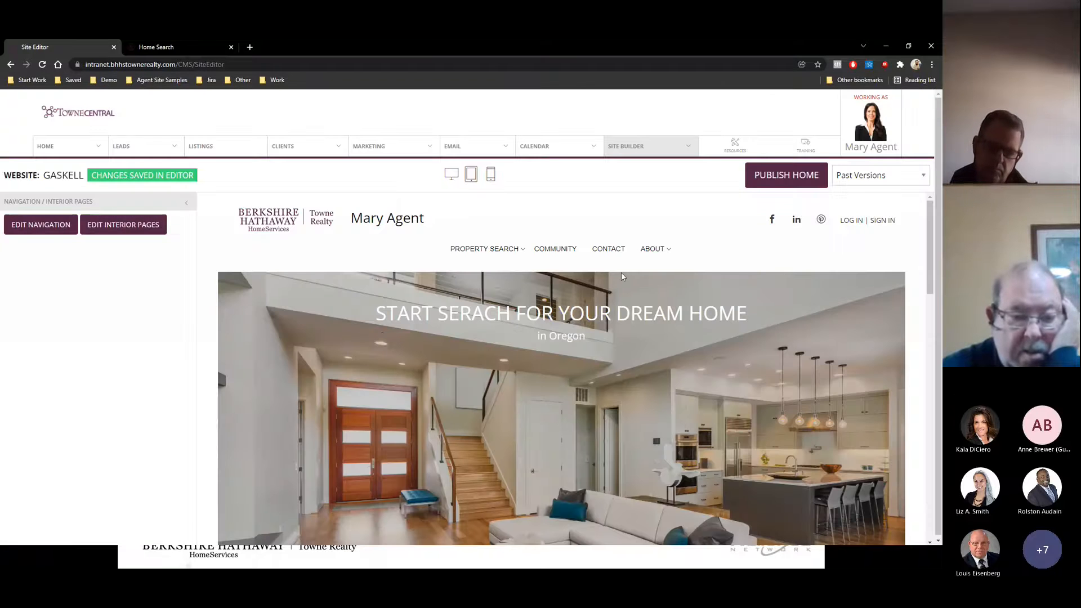
mouse_move(654, 249)
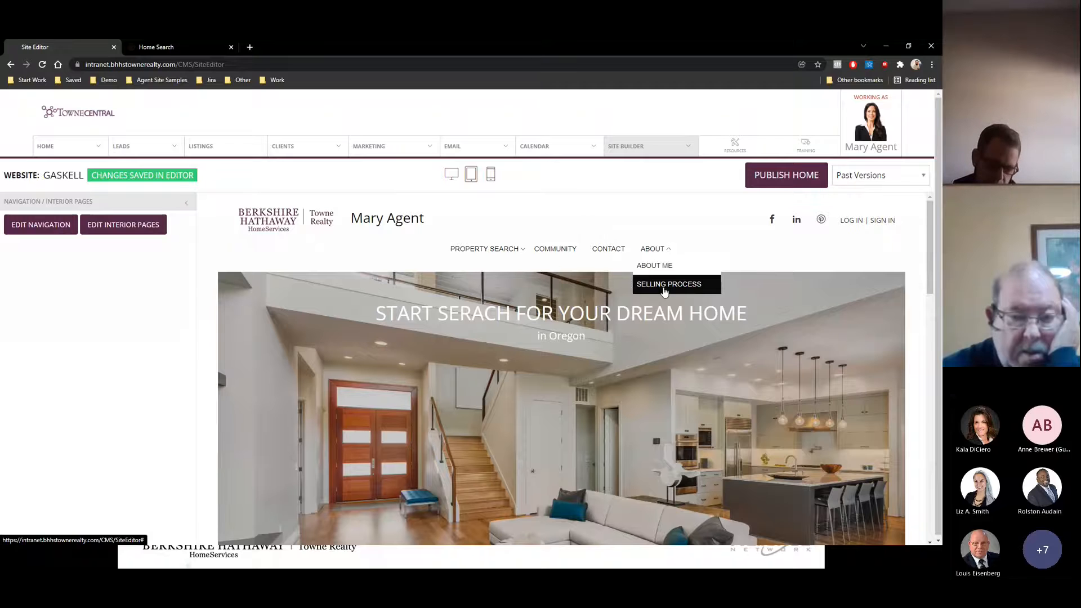
Delete Search Homes For Sale from Property Search's dropdown items and close the navigation manager
click(39, 225)
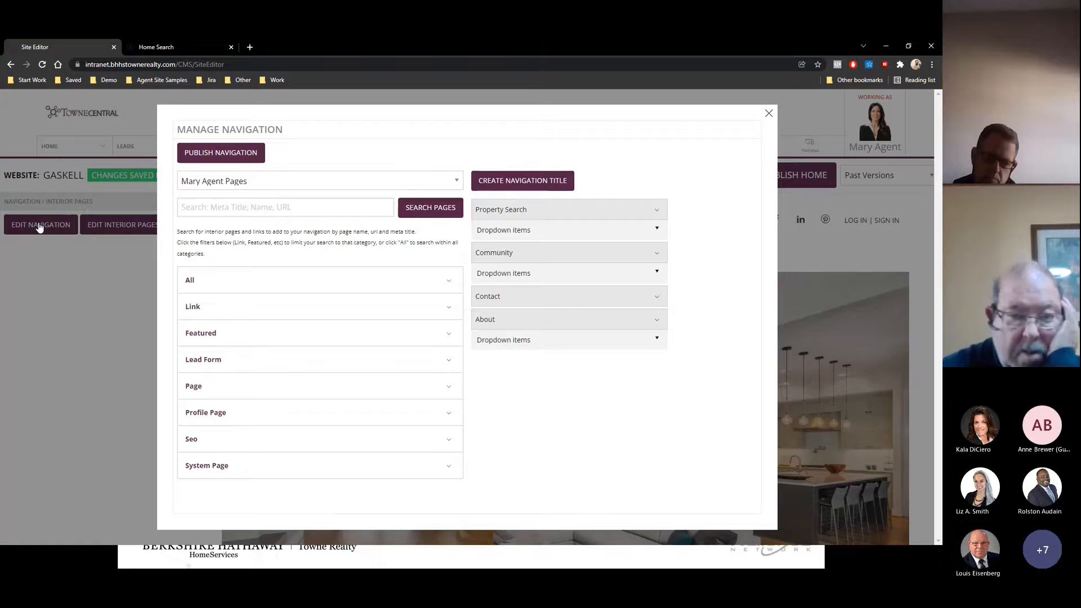
click(533, 340)
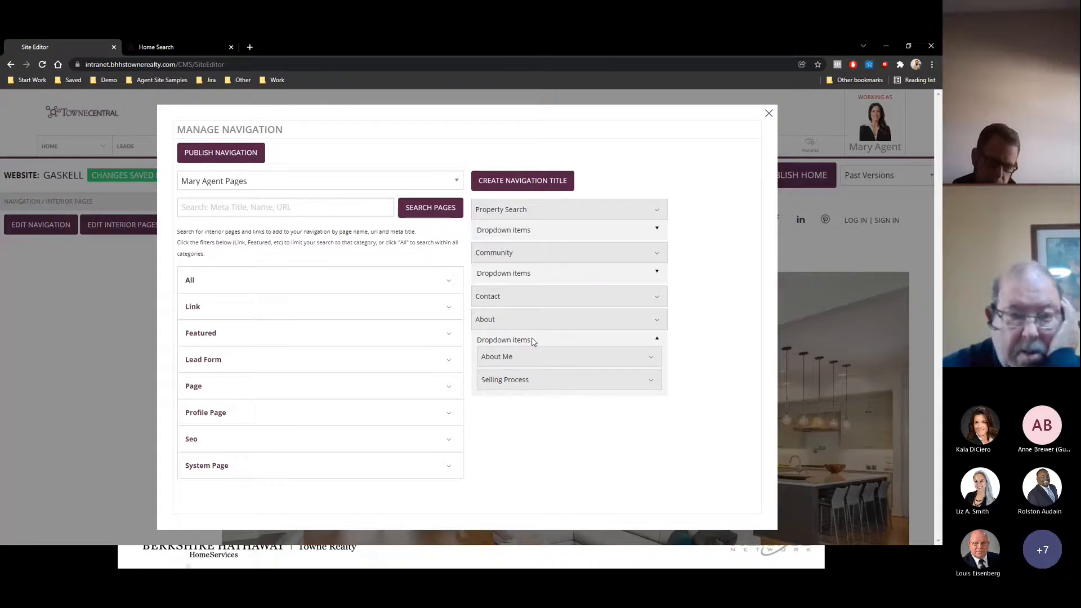
click(532, 340)
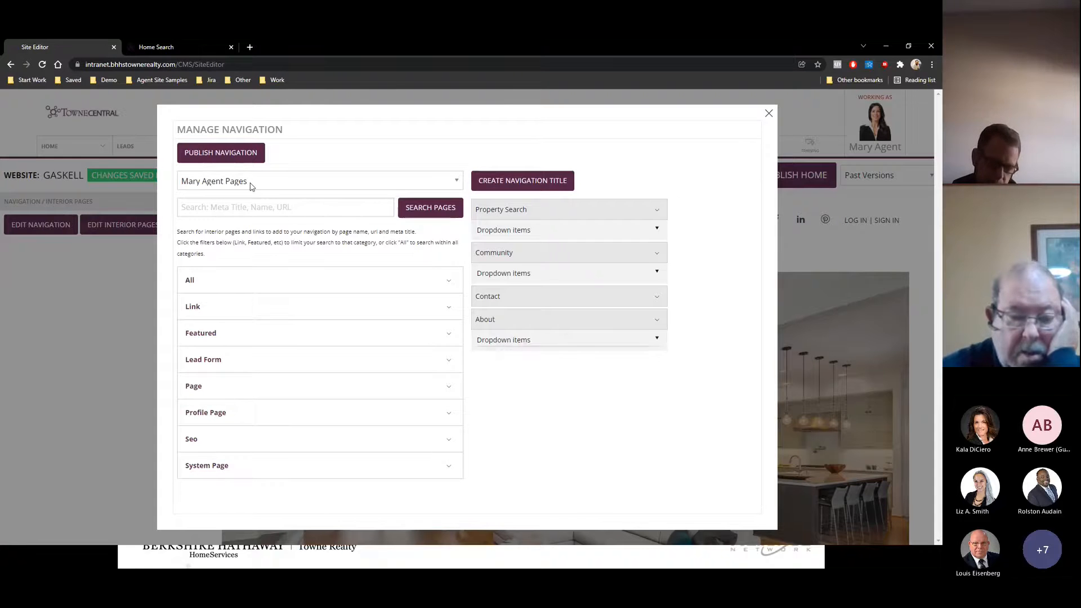
click(563, 229)
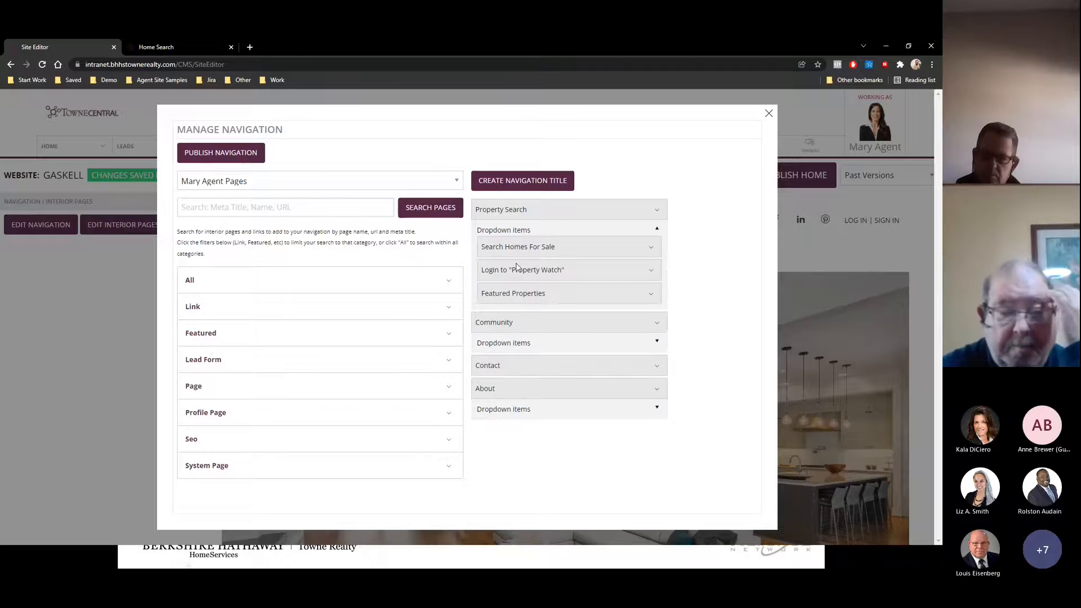
click(551, 246)
click(498, 326)
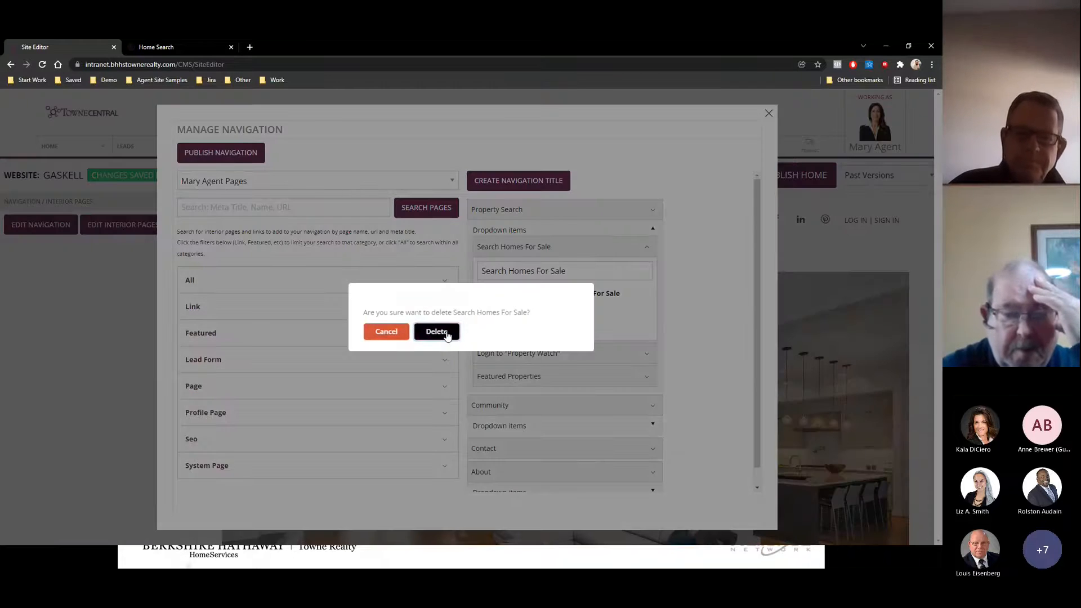
click(438, 331)
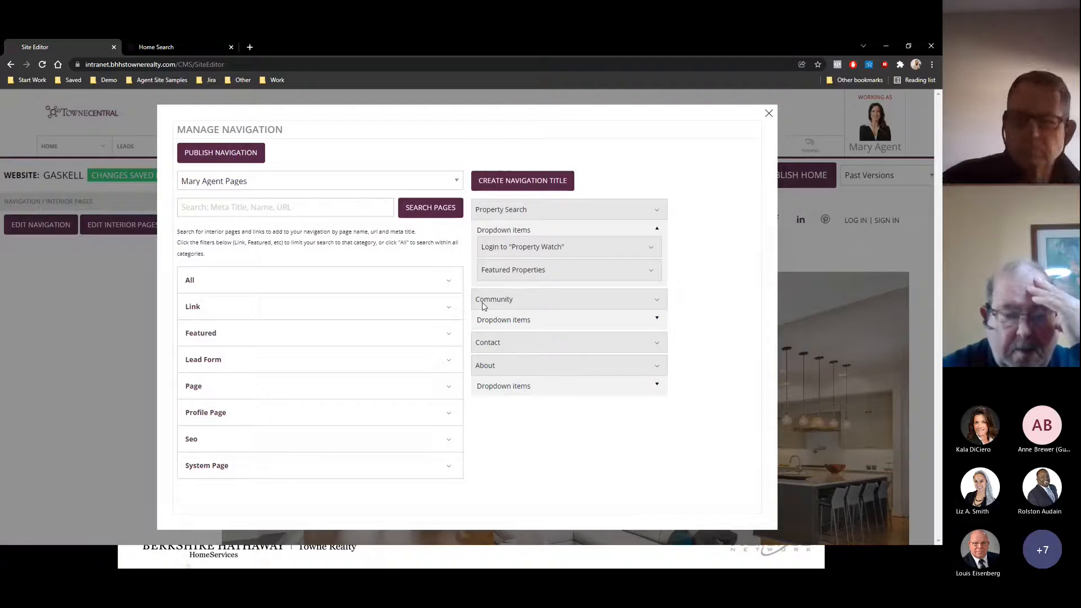
click(770, 115)
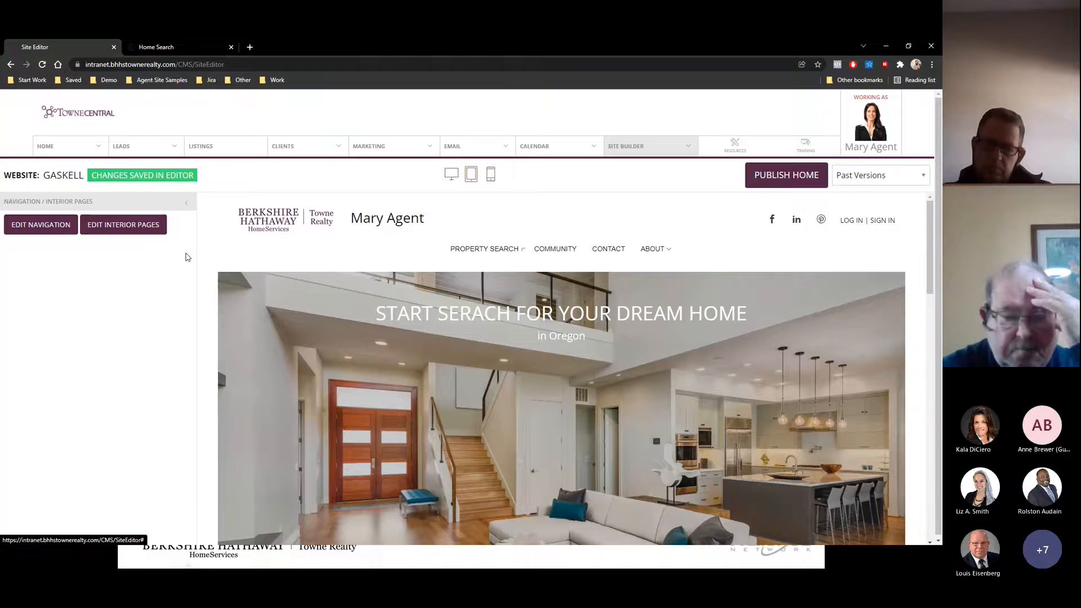
Leave the home page editor and open the site's list of interior pages
click(121, 225)
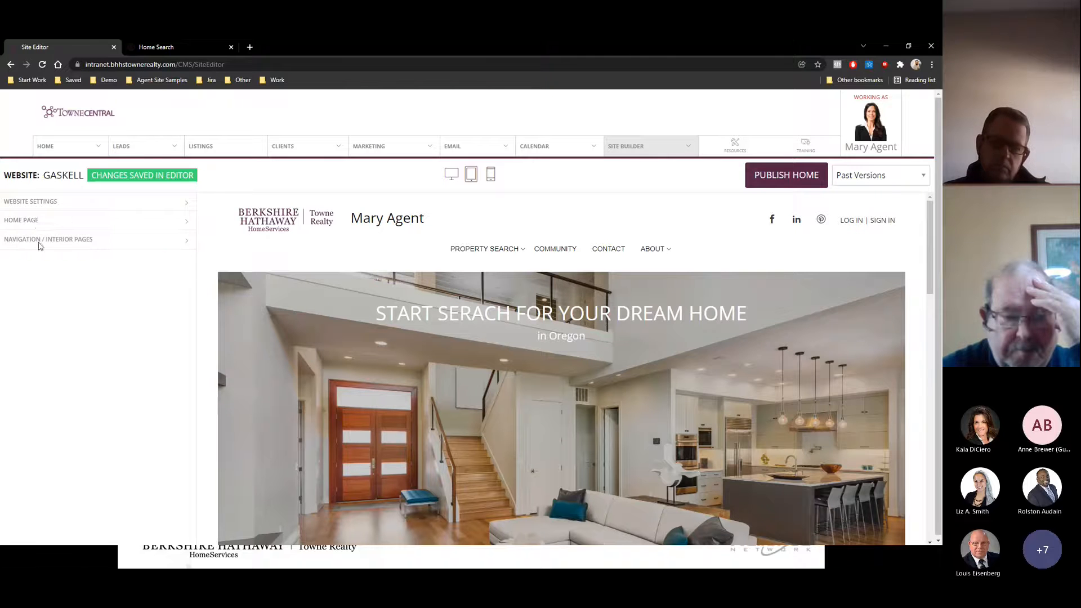
mouse_move(689, 149)
mouse_move(681, 168)
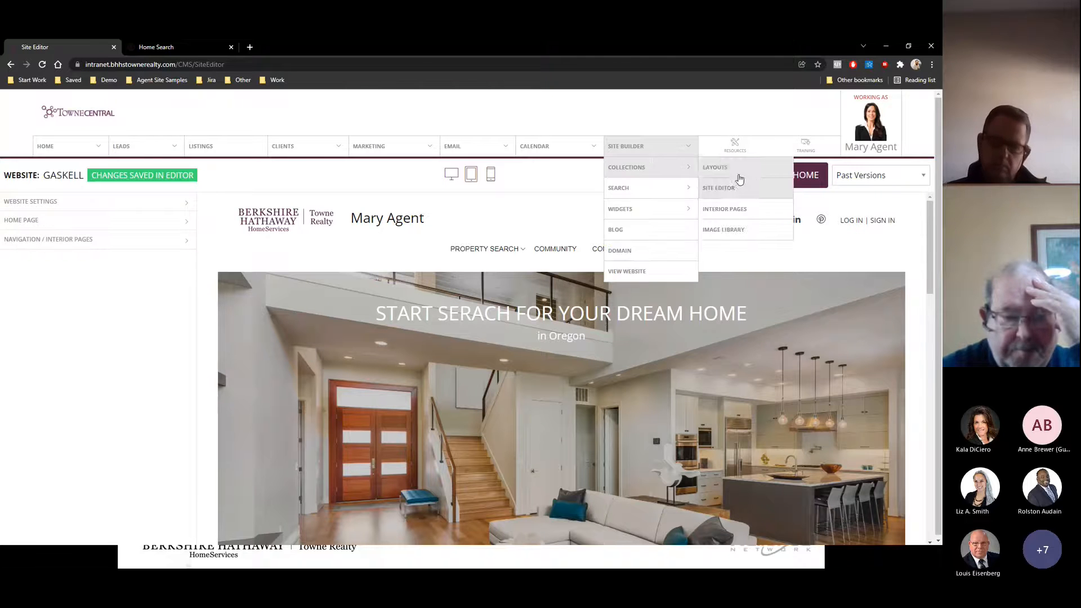
click(65, 241)
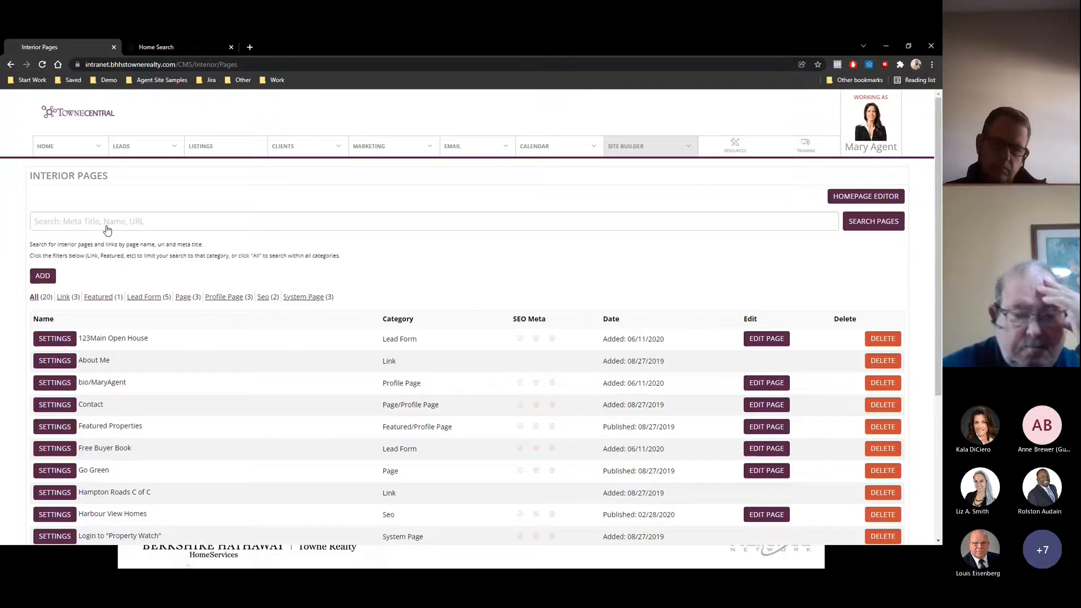
mouse_move(644, 148)
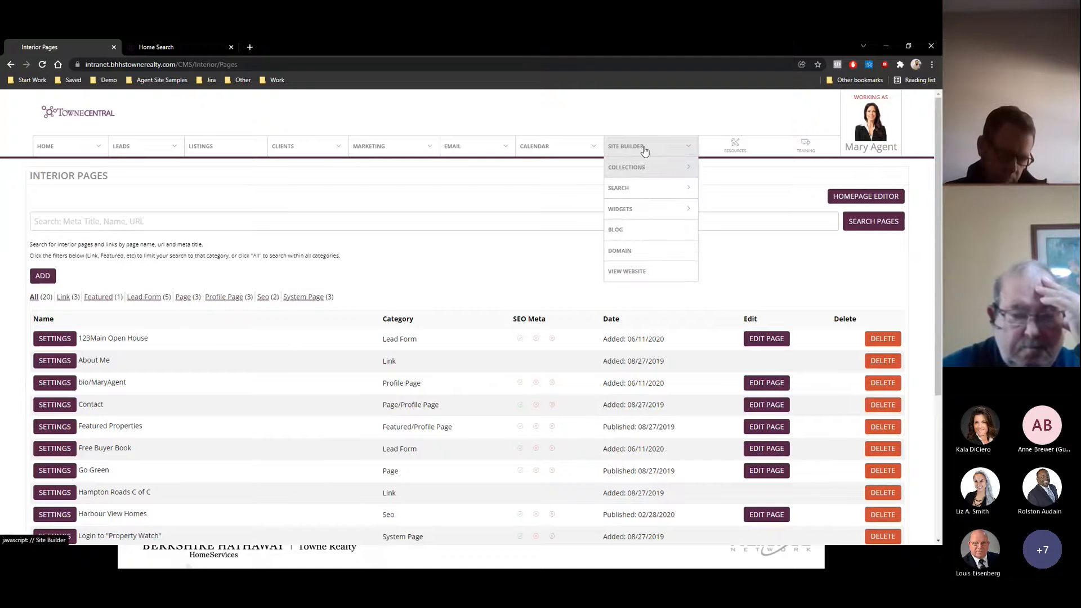
mouse_move(647, 167)
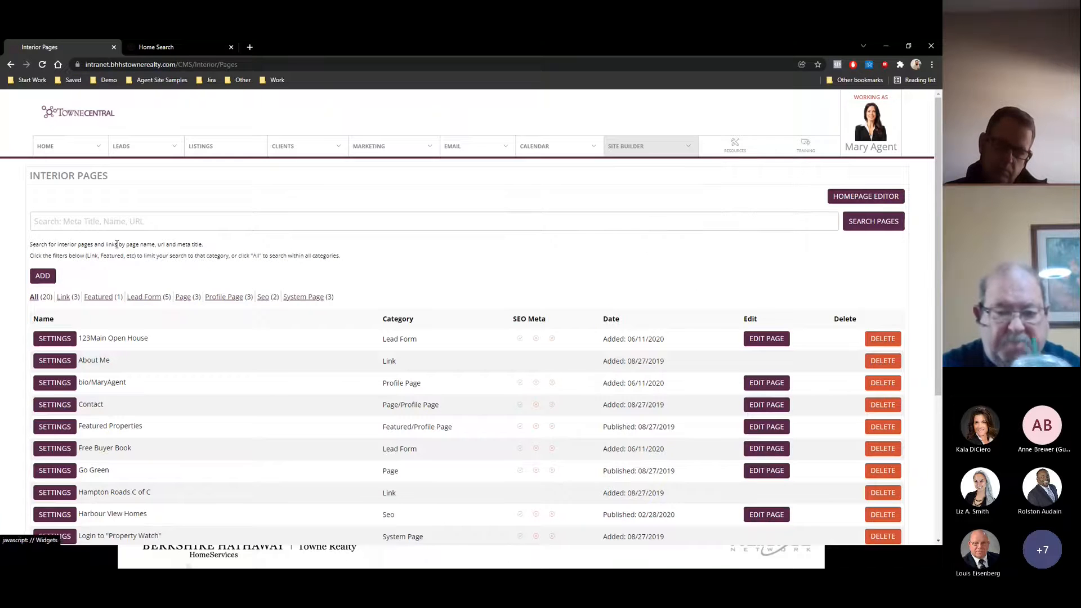
Start adding a new interior page and look at the fields of the Link type
click(45, 279)
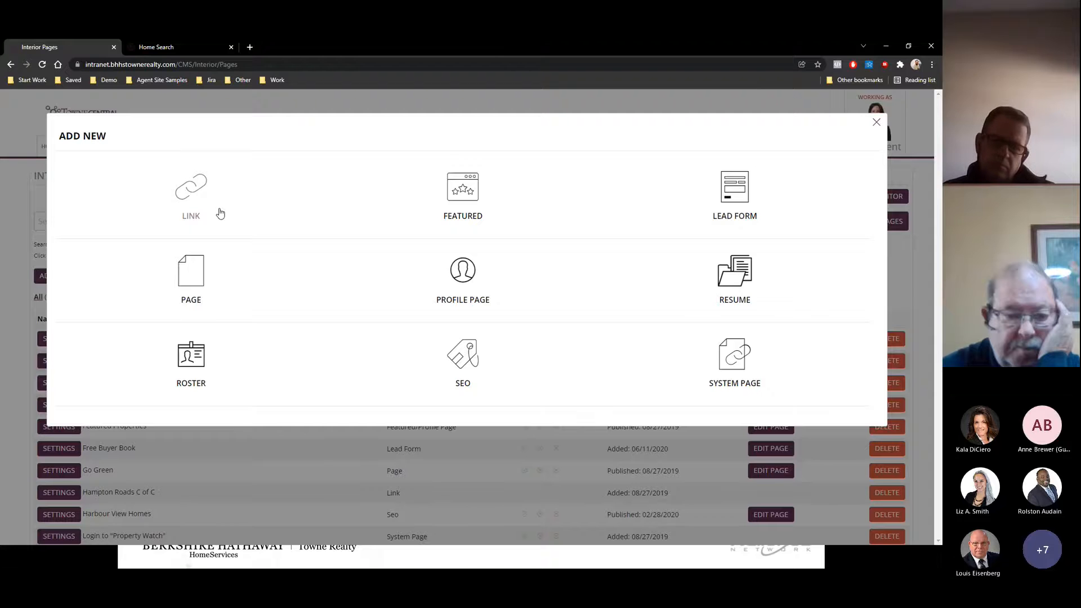
click(193, 196)
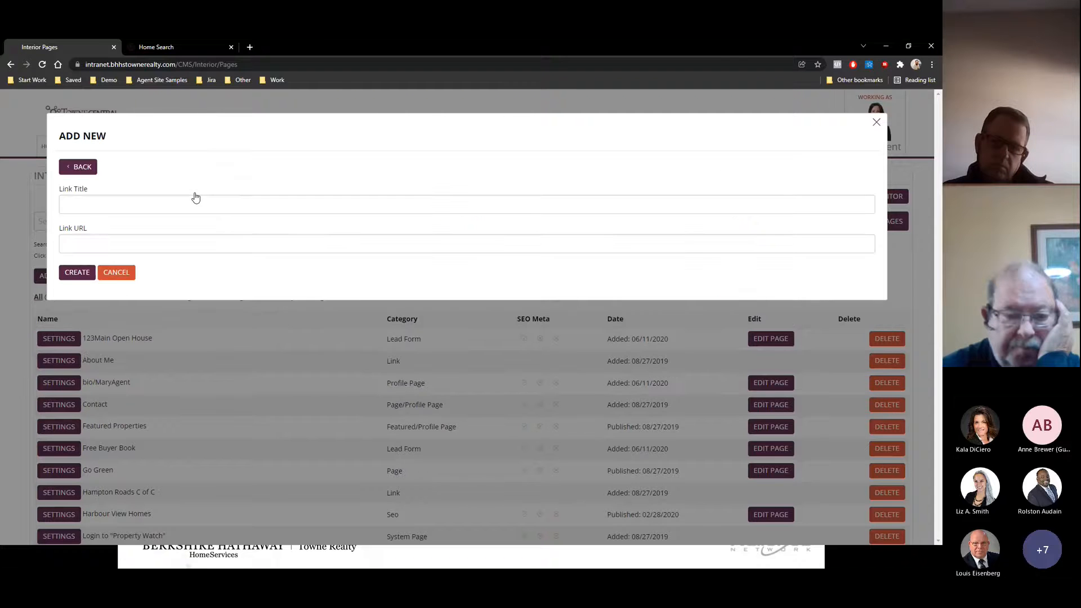
click(85, 172)
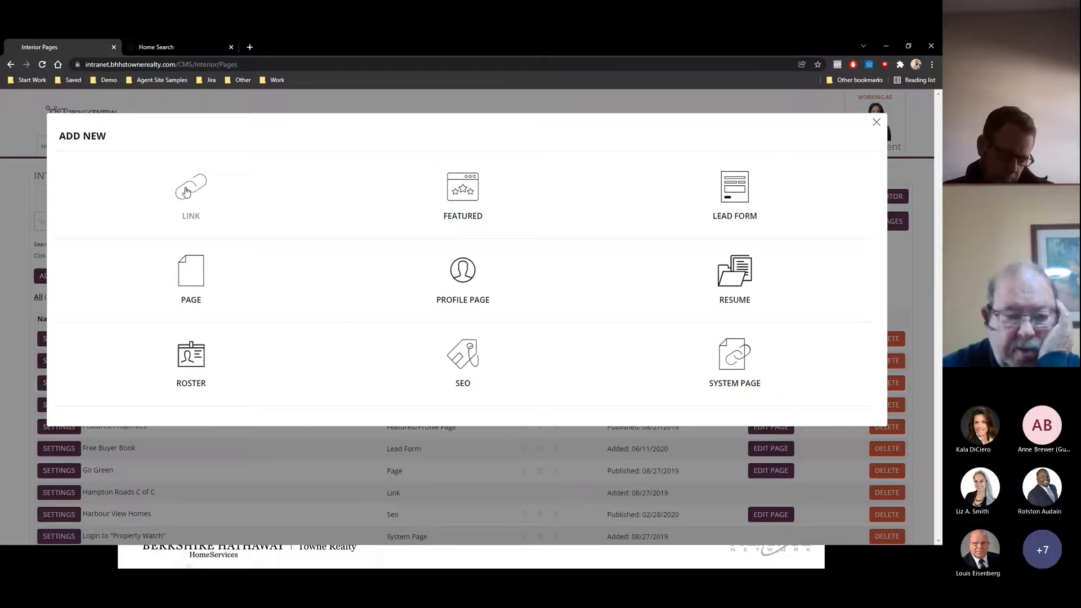
click(186, 192)
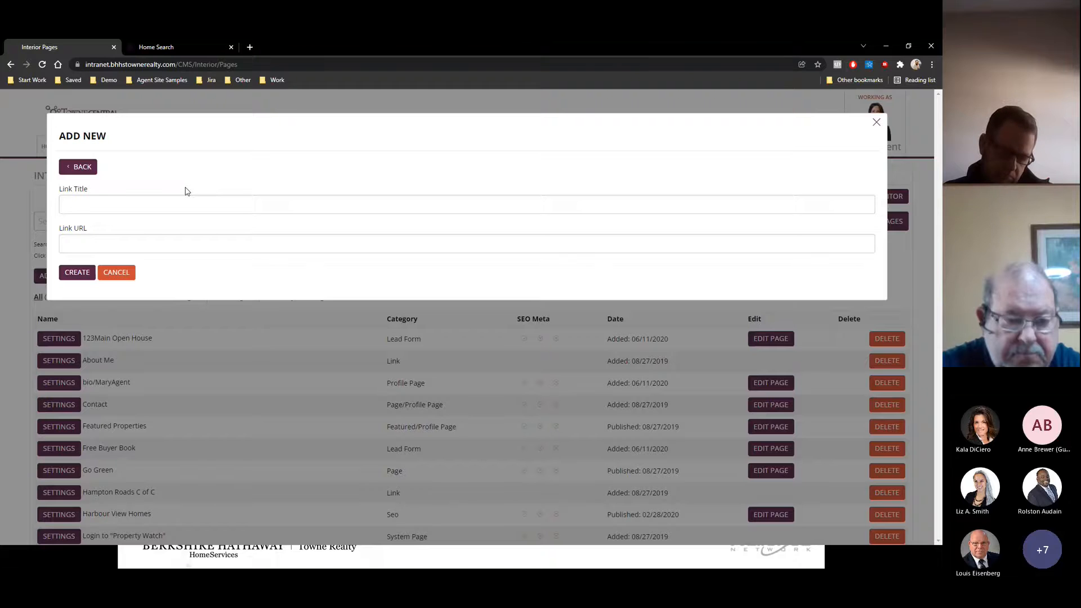
click(81, 205)
click(134, 172)
click(93, 207)
text(Google)
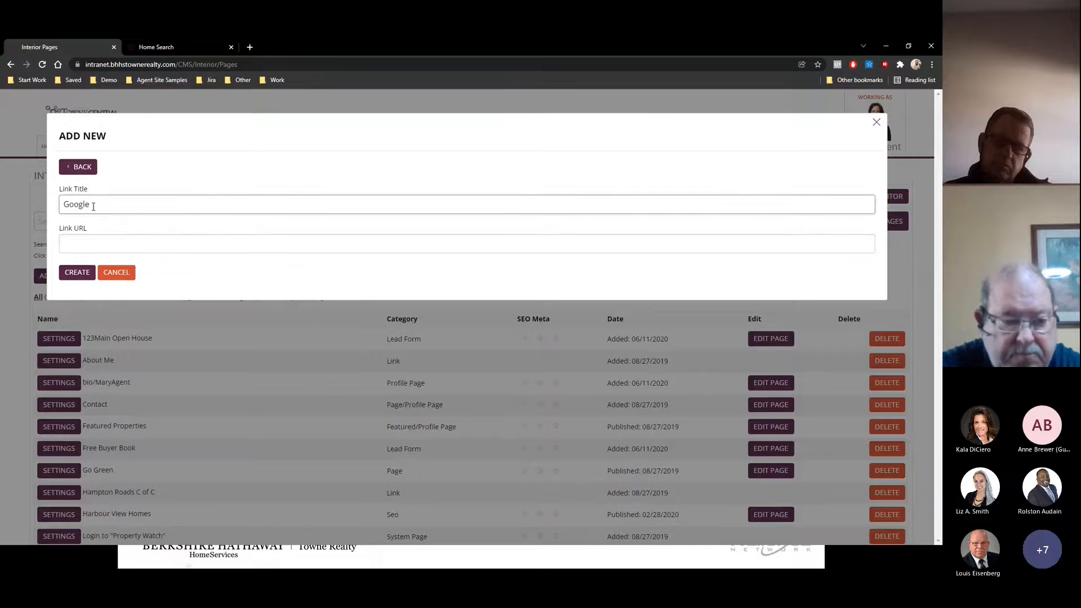
click(141, 239)
text(https:/)
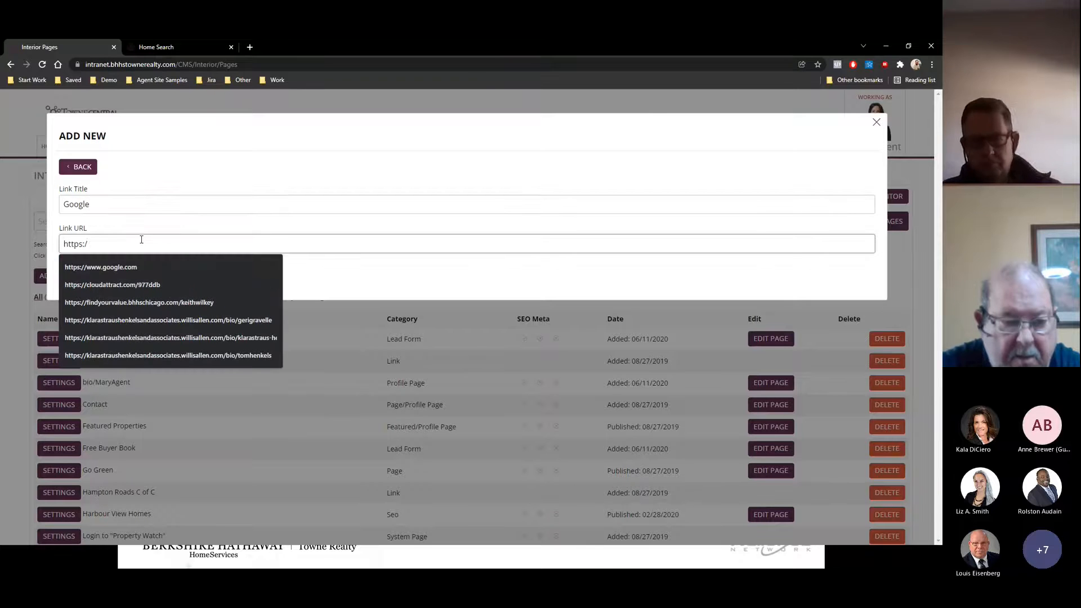
text(/www.google.com)
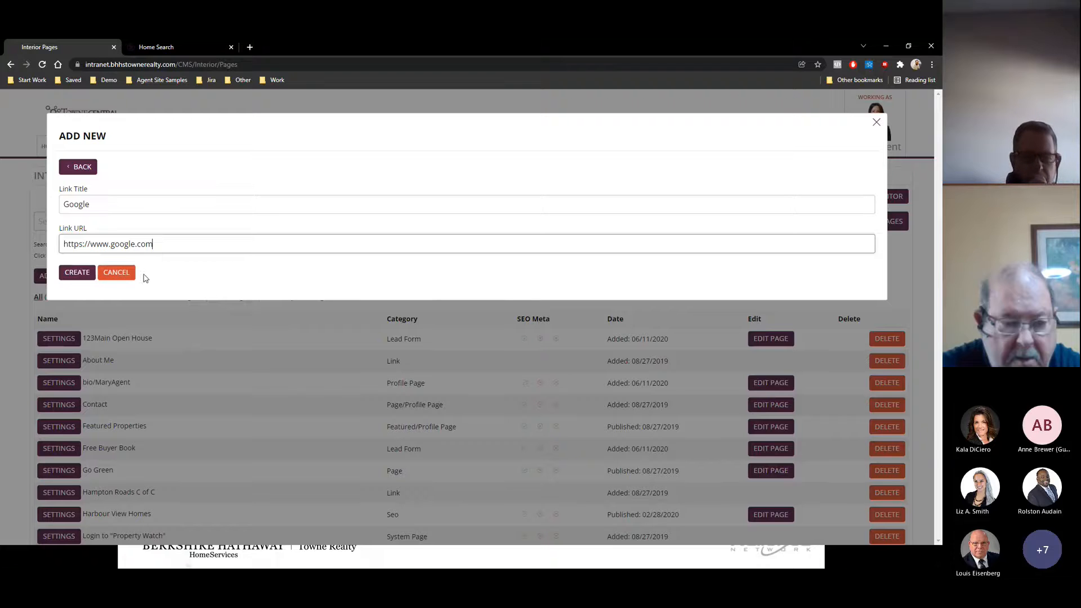
click(80, 169)
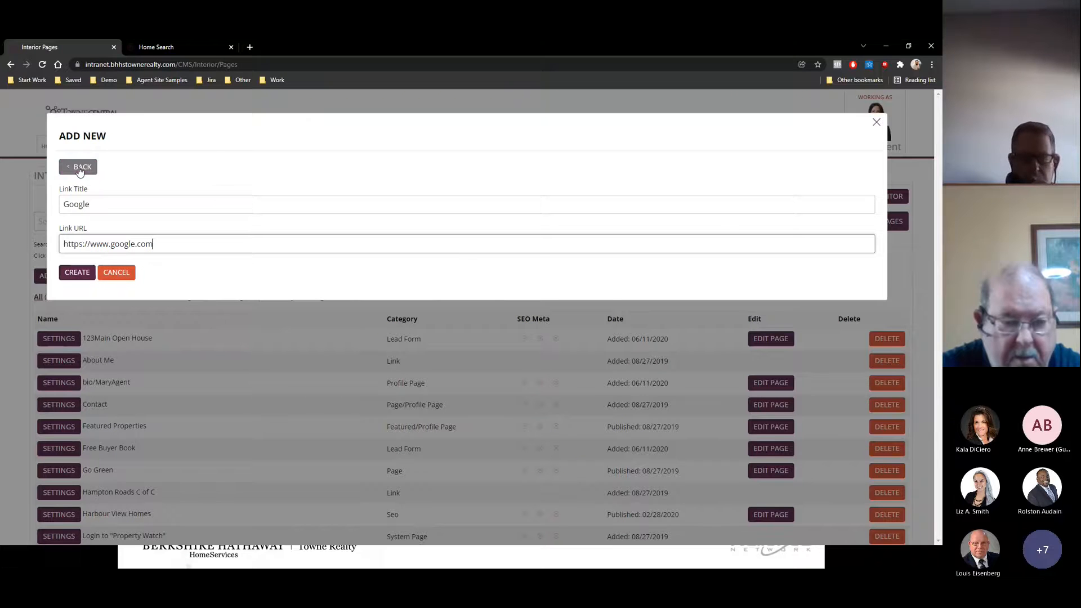
Look through the layouts offered for Featured pages and for Resume pages without creating a page
click(459, 192)
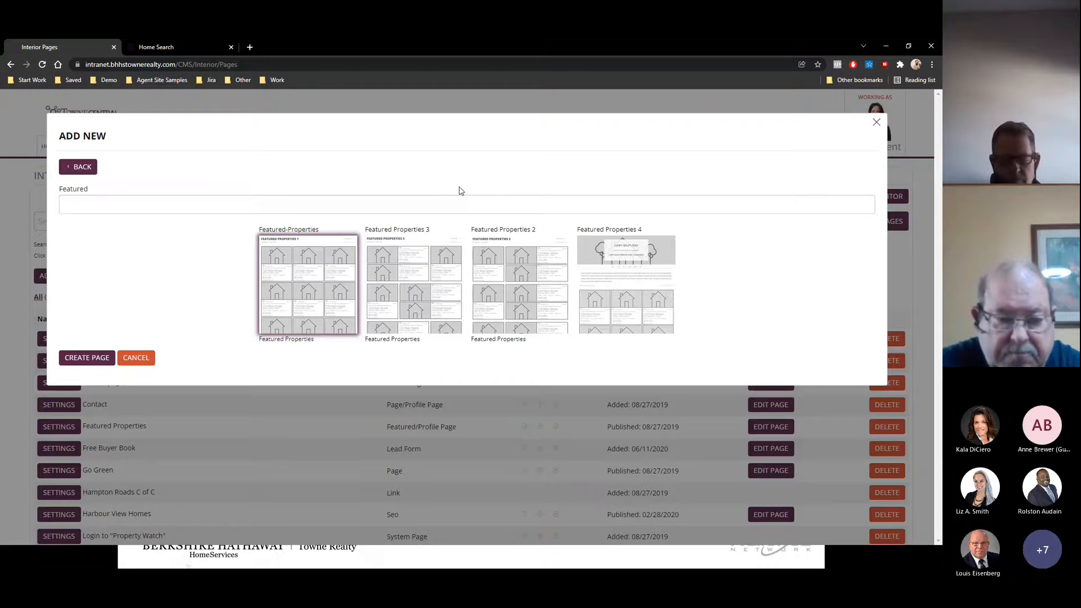
click(418, 279)
click(495, 282)
click(599, 278)
click(510, 284)
click(346, 292)
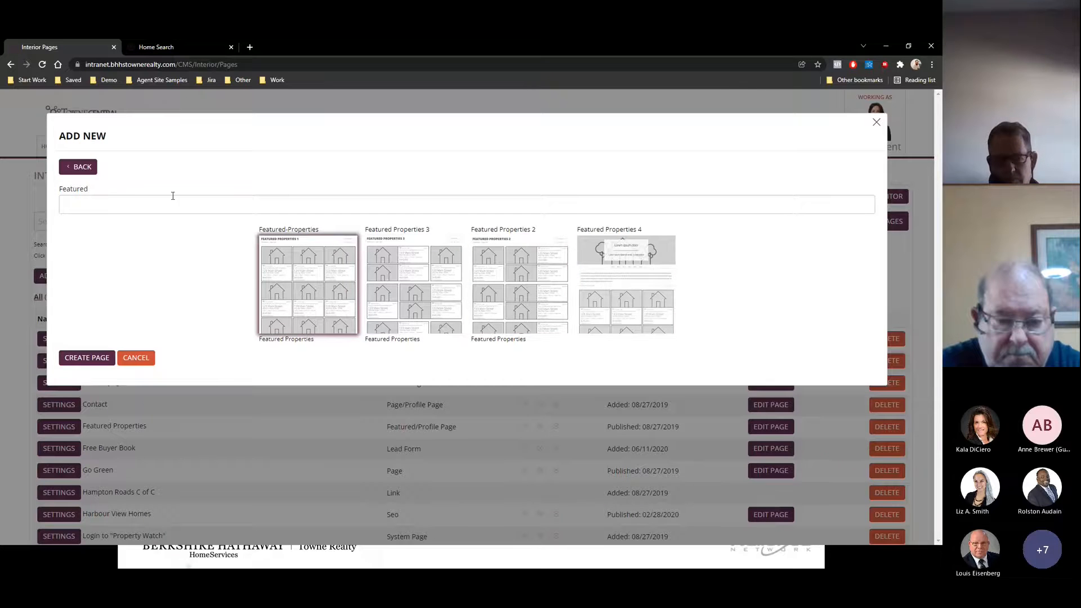
click(83, 169)
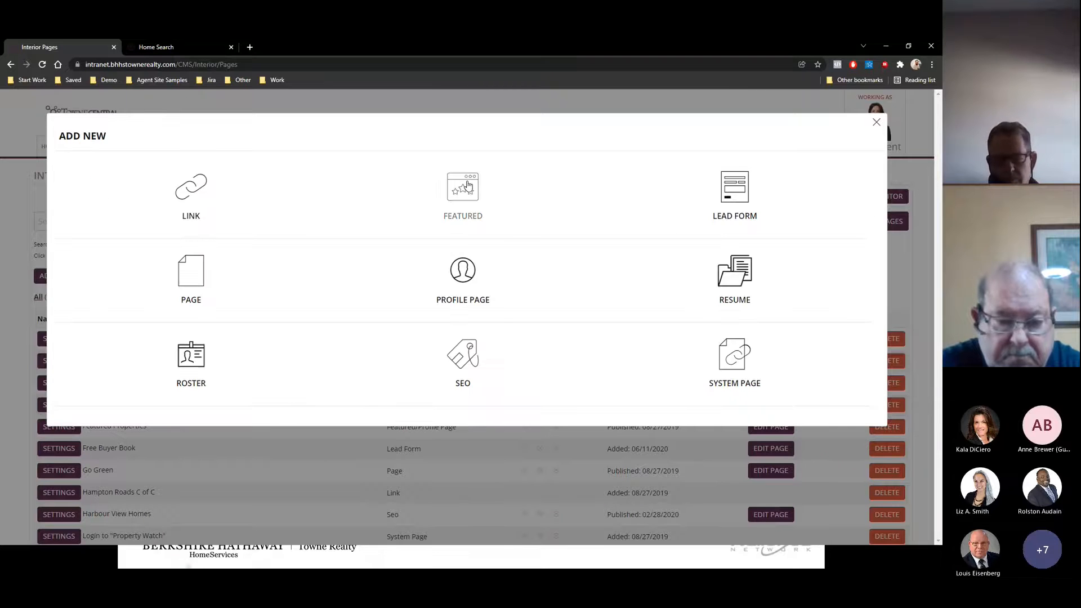
click(735, 281)
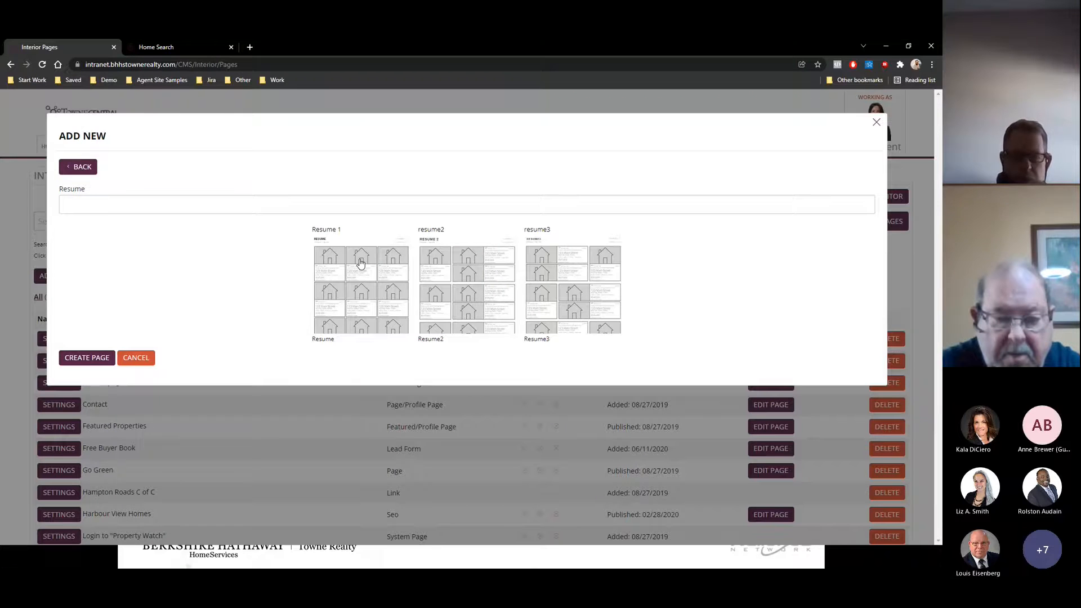
click(84, 168)
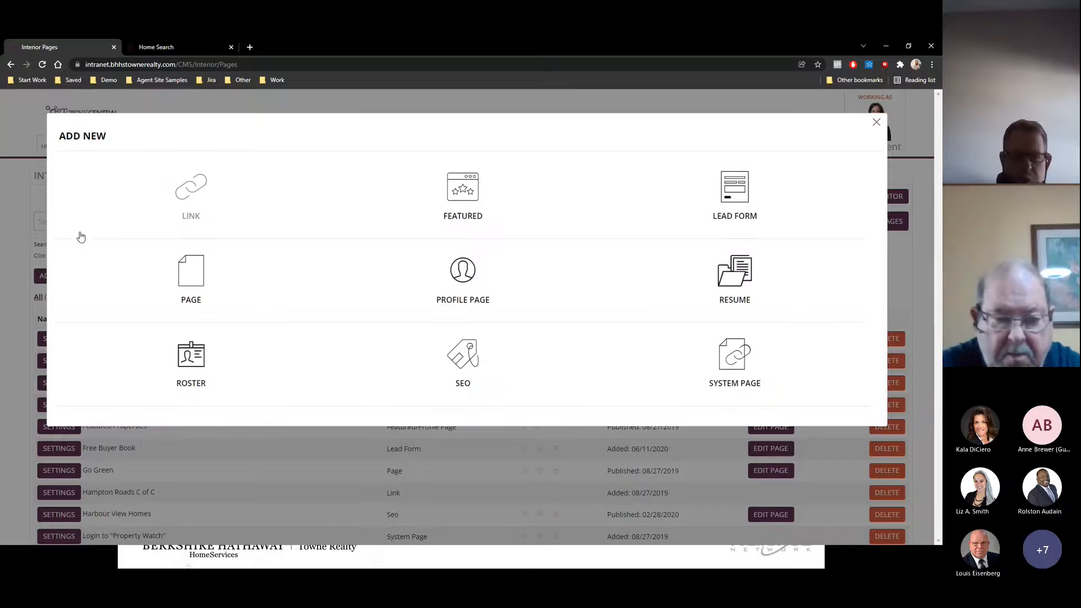
Start a new content page and compare the layouts in the Text And Image and Video categories
click(200, 286)
click(140, 245)
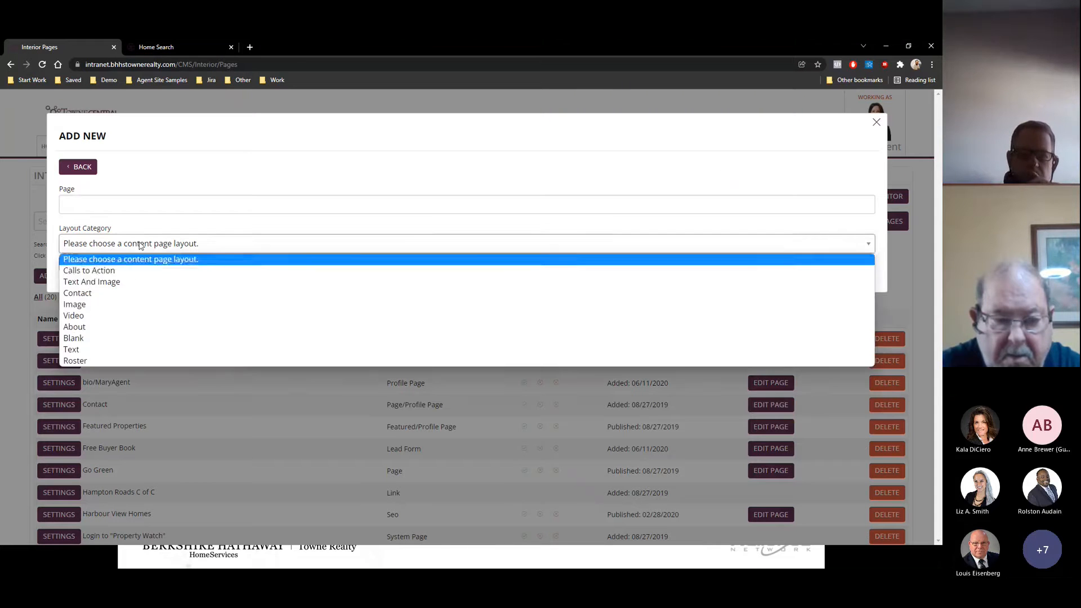
click(104, 281)
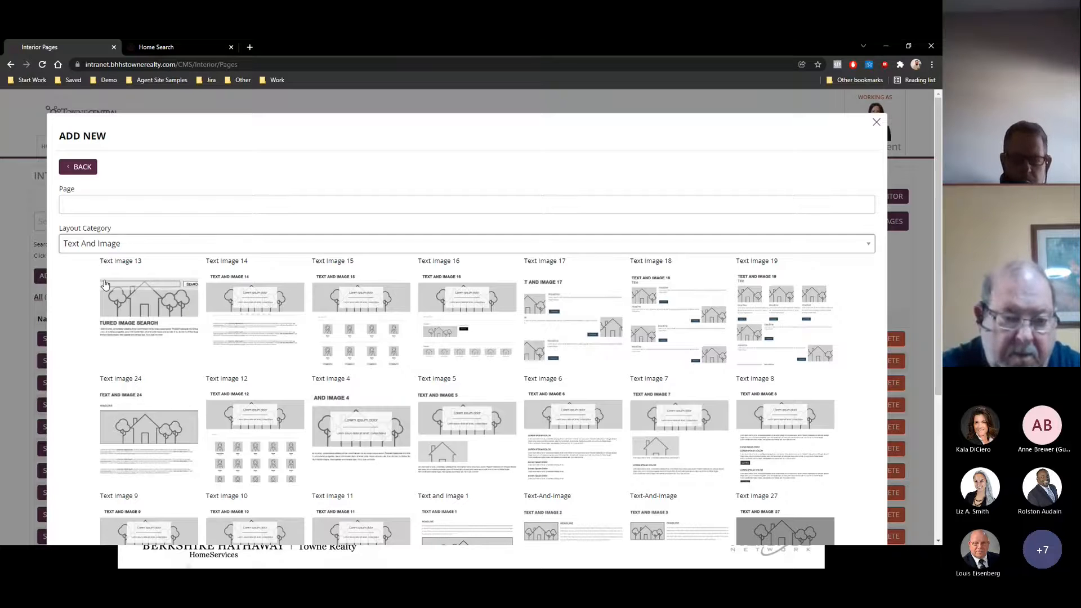
click(184, 247)
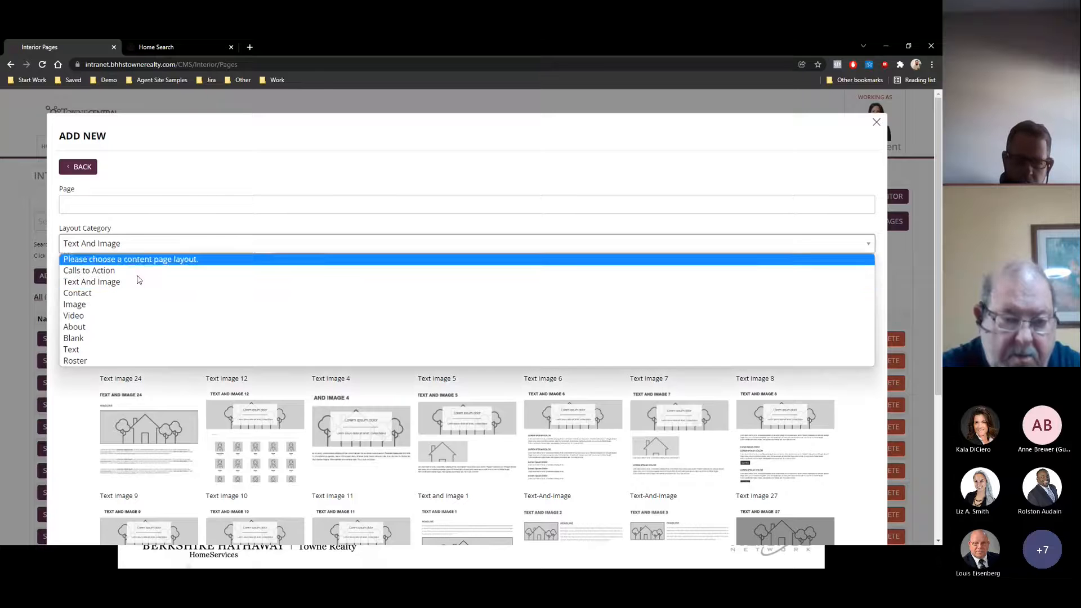
click(85, 316)
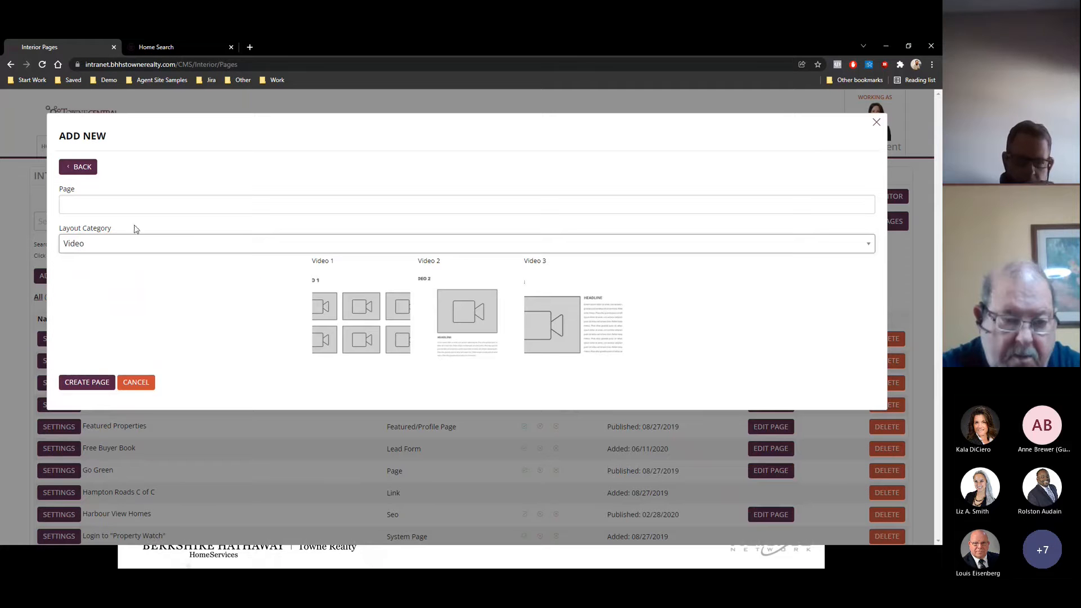
click(90, 243)
click(103, 281)
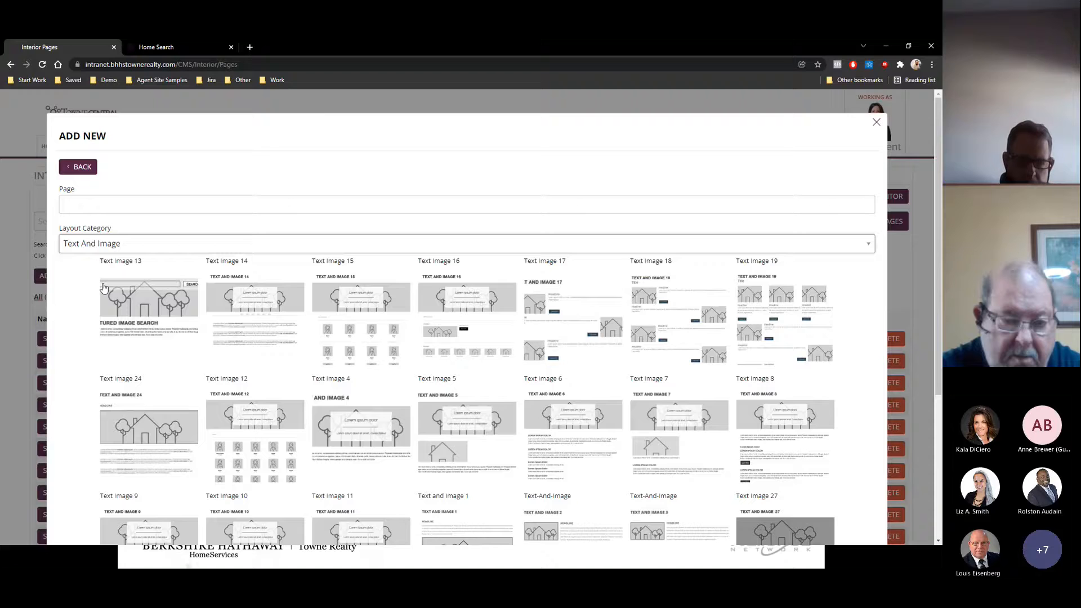
Look at the Blank layout, browse the full set of Text And Image layouts, and return to the page types without creating a page
click(112, 246)
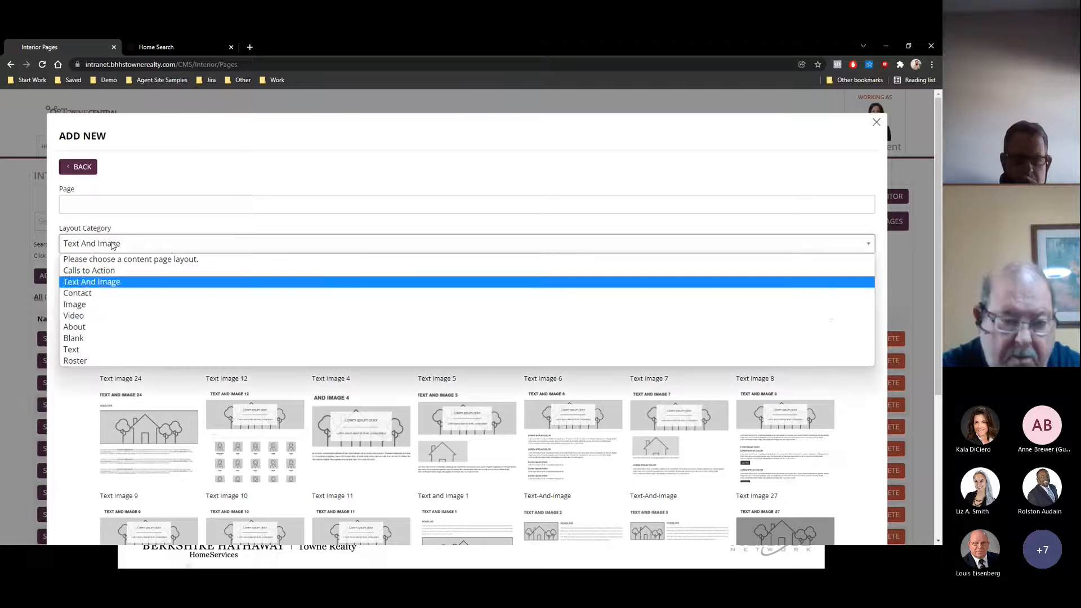
click(81, 339)
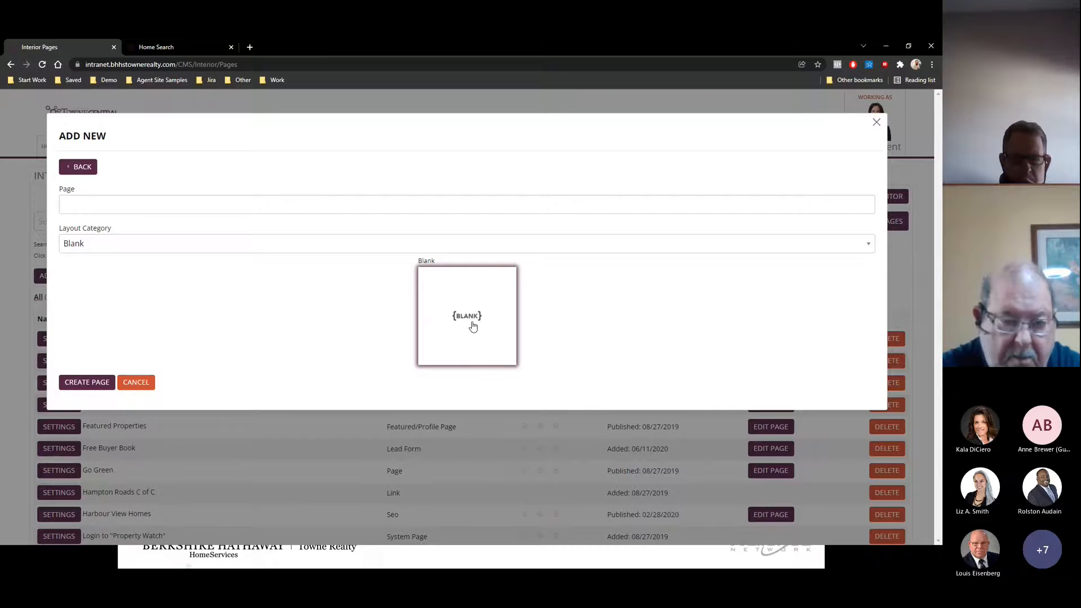
click(371, 246)
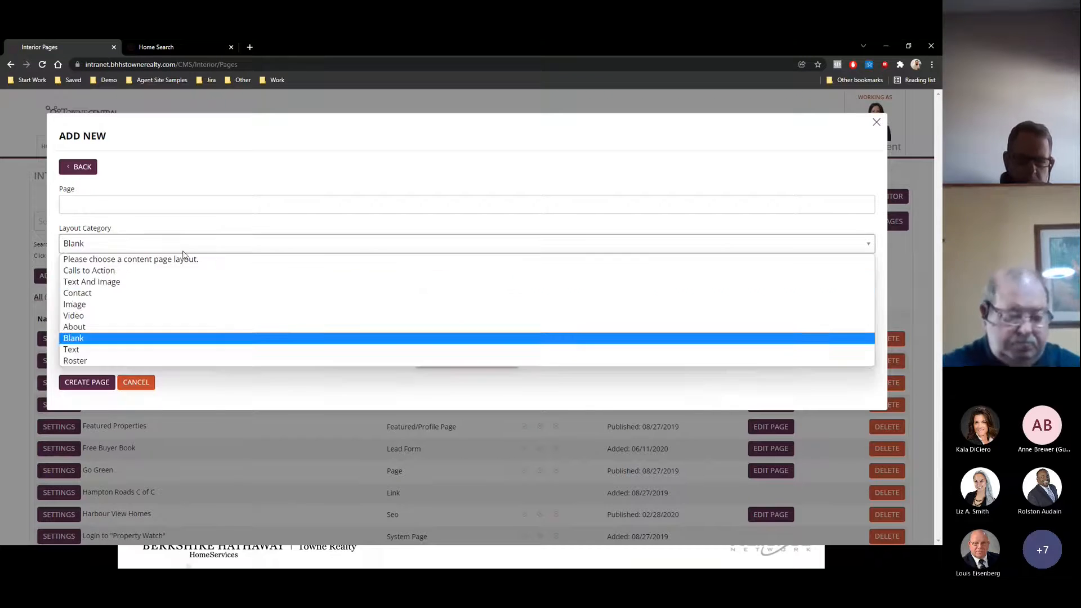
click(122, 283)
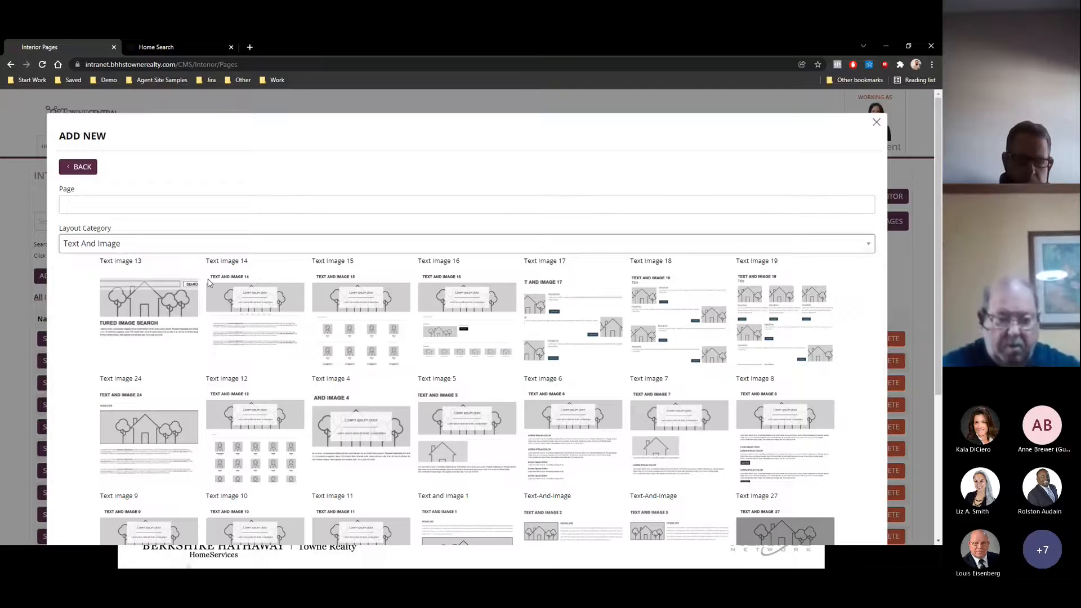
scroll(337, 342, down, 4)
scroll(333, 344, up, 4)
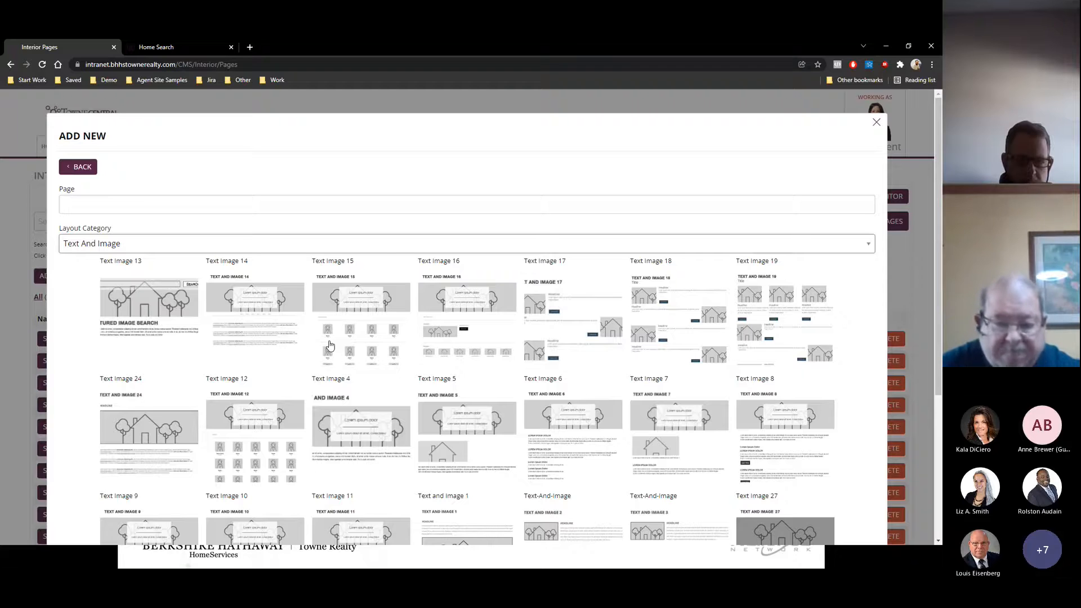
click(80, 168)
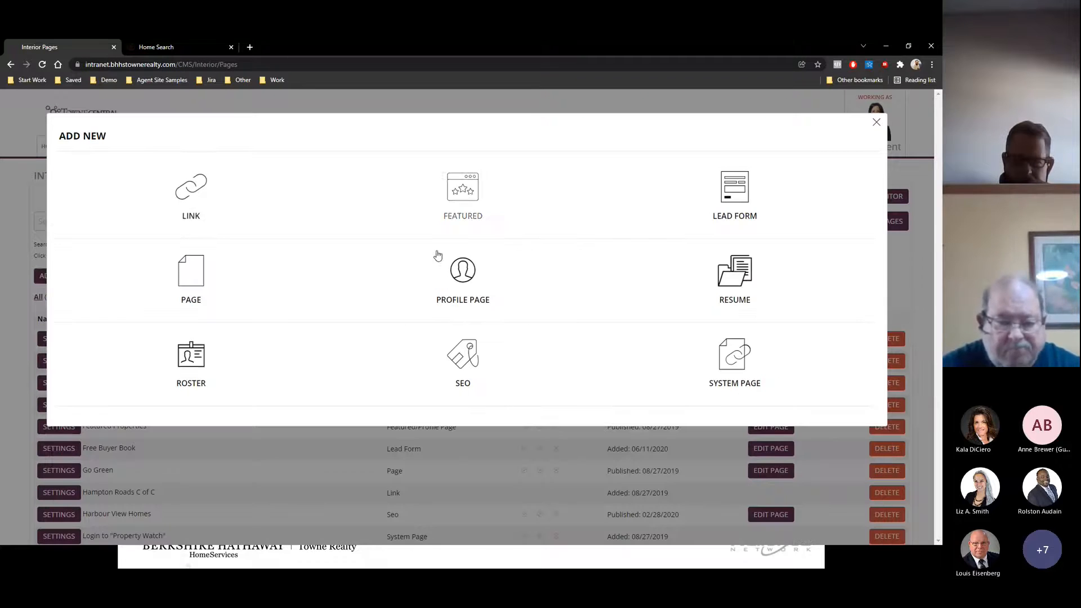
Look through the Featured Properties, Bio Page and Contact layouts for profile pages, and return to the page types
click(455, 273)
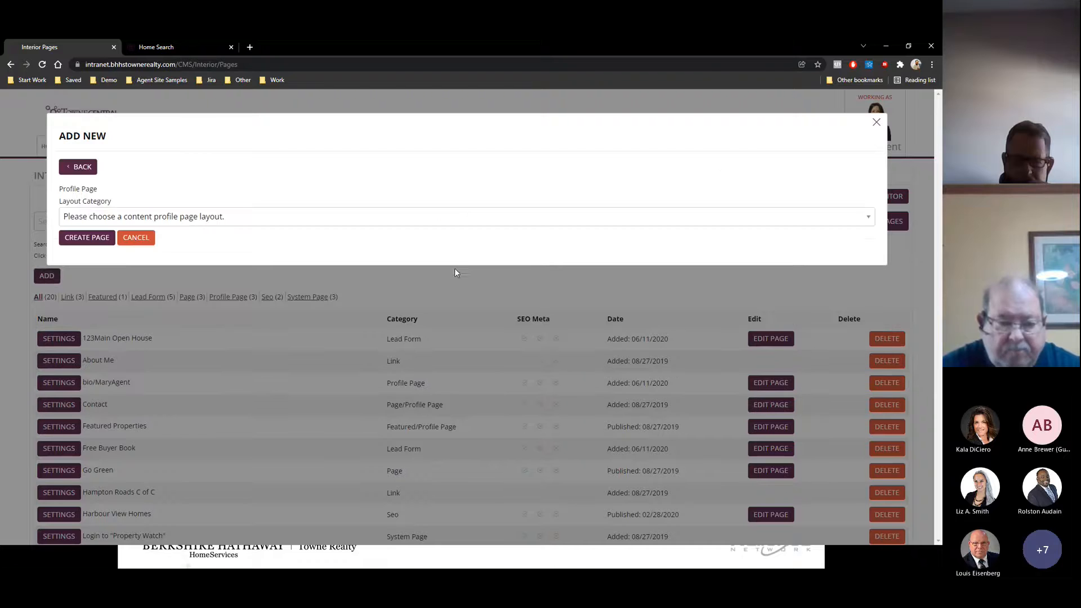
click(193, 218)
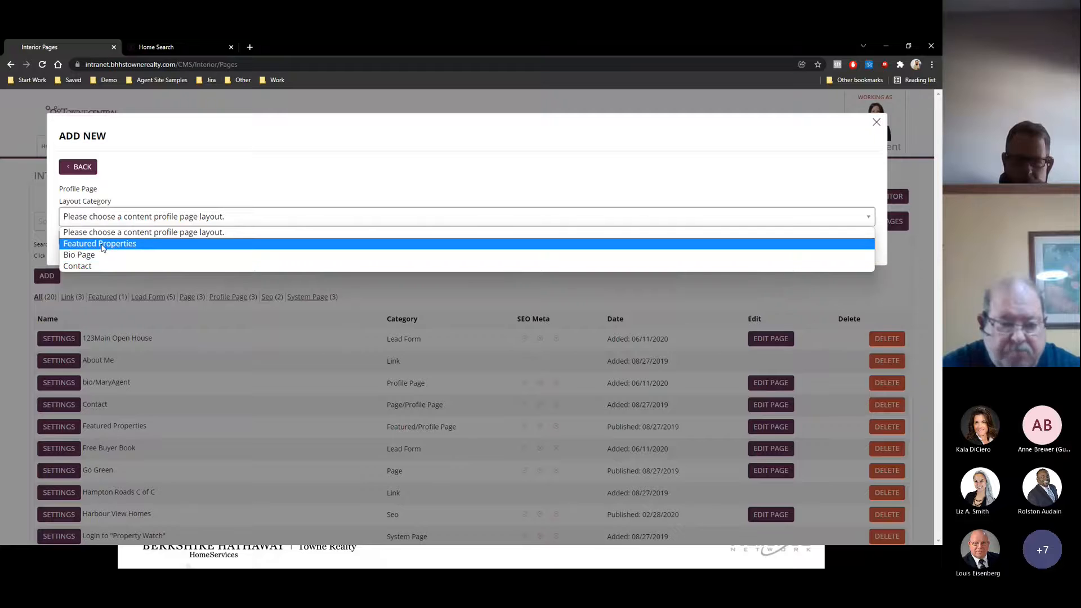
click(103, 246)
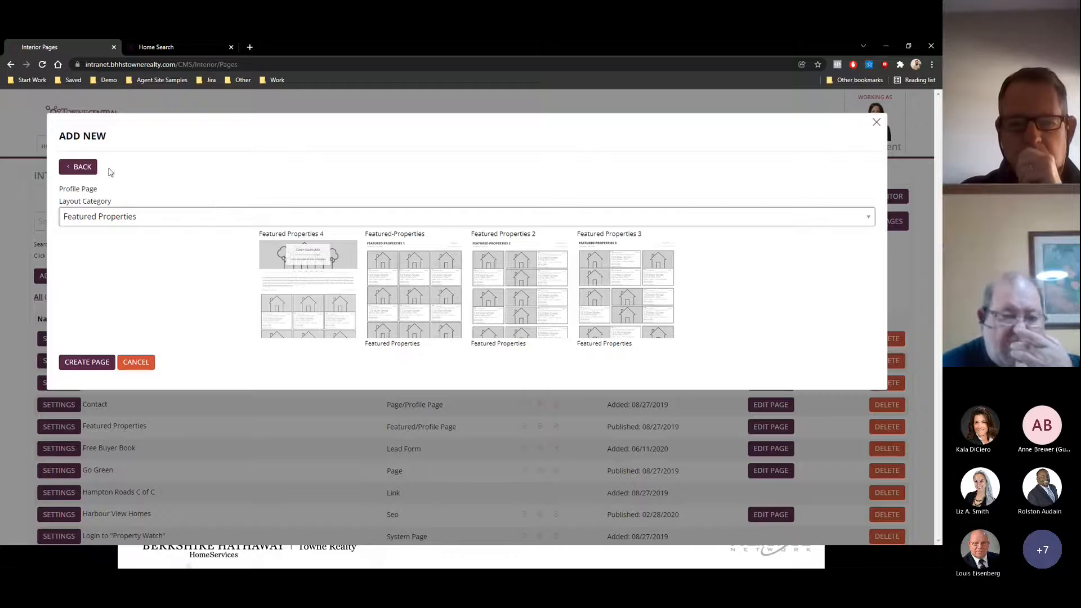
click(85, 216)
click(90, 222)
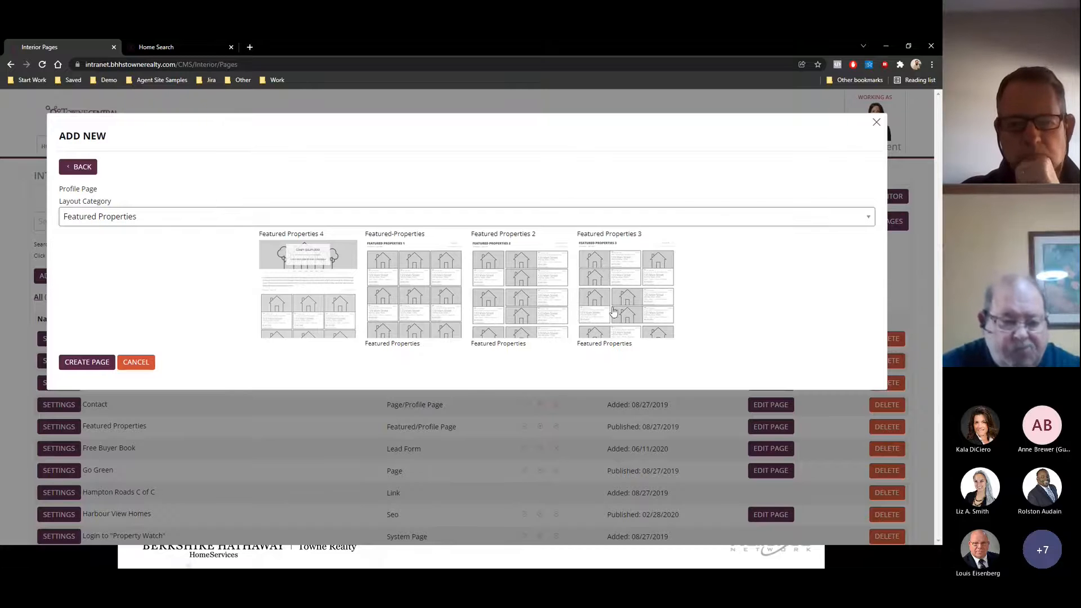
click(86, 220)
click(79, 255)
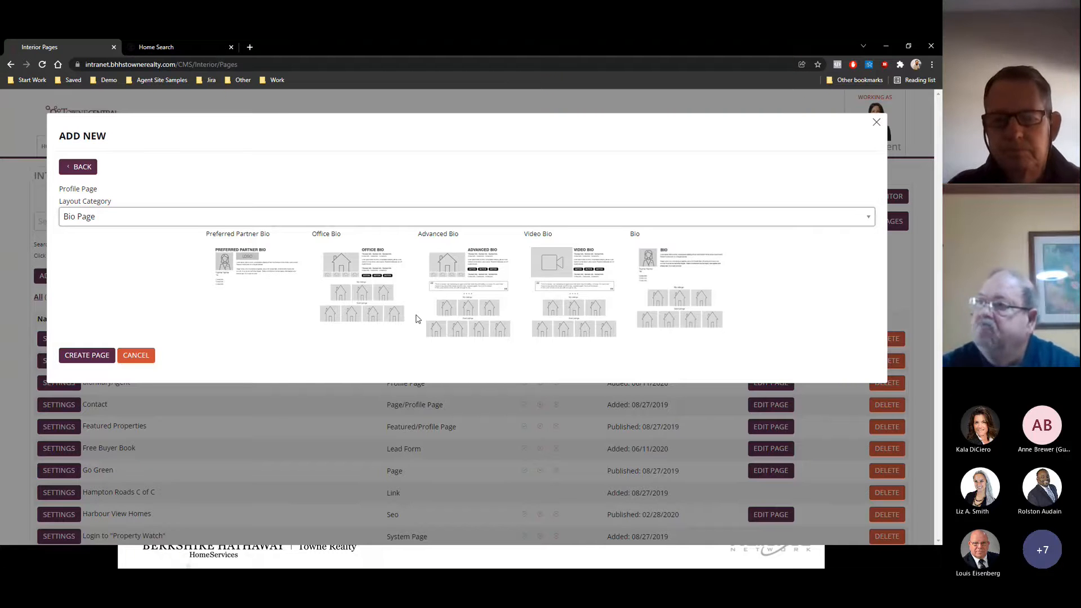
click(114, 217)
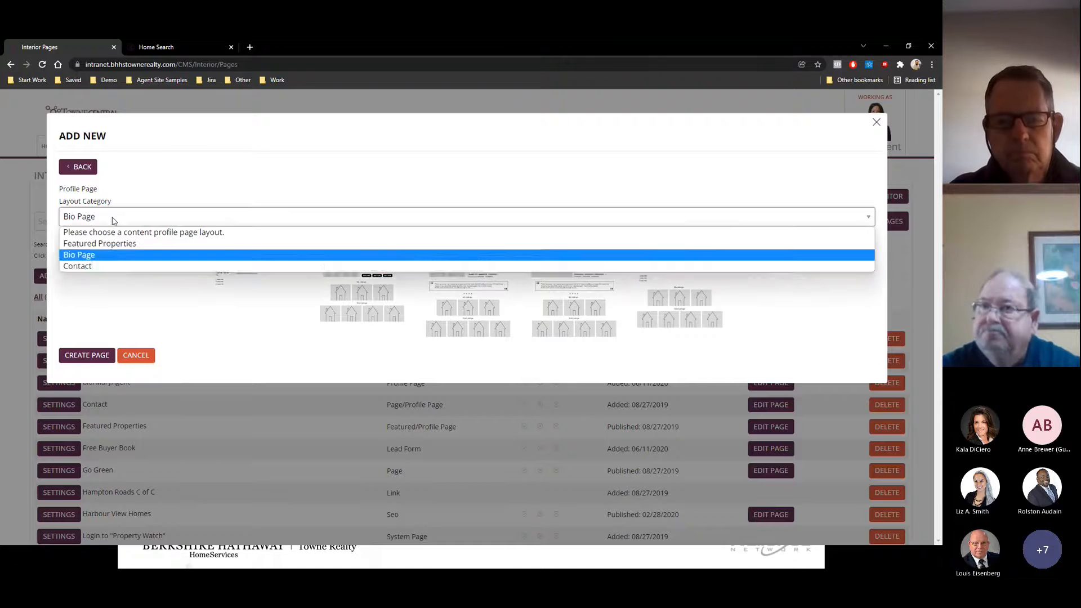
click(77, 266)
click(470, 303)
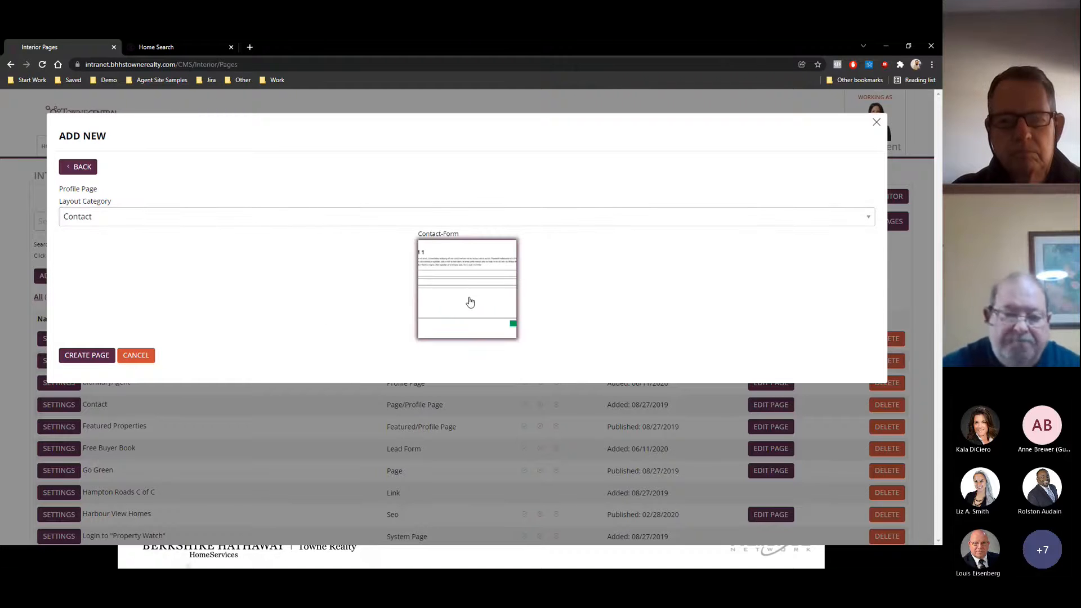
click(82, 168)
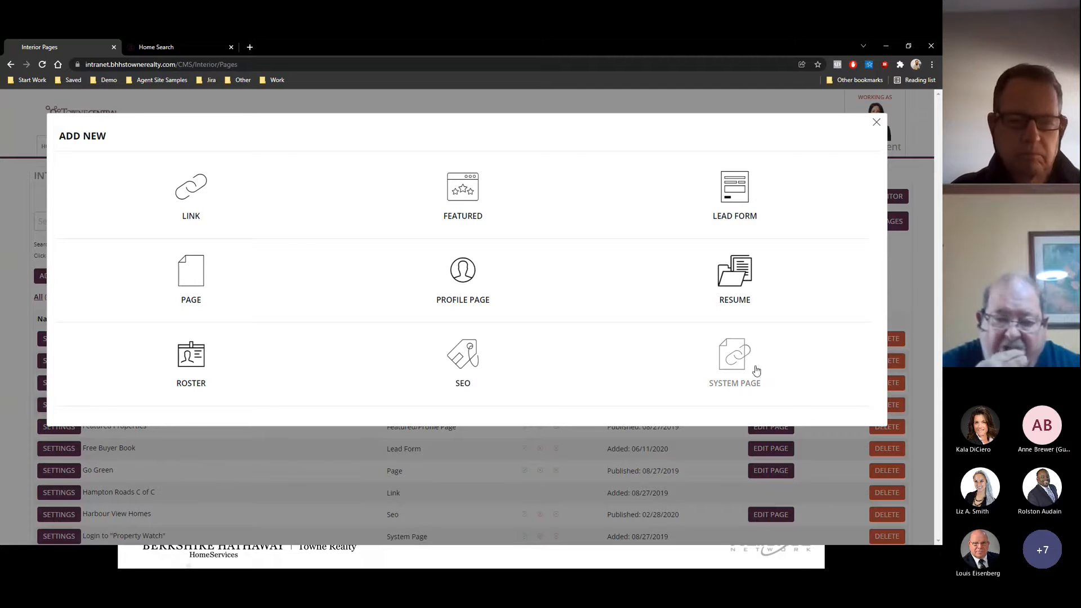
Look at the available system pages and the Roster layouts without creating any of them
click(738, 363)
click(276, 208)
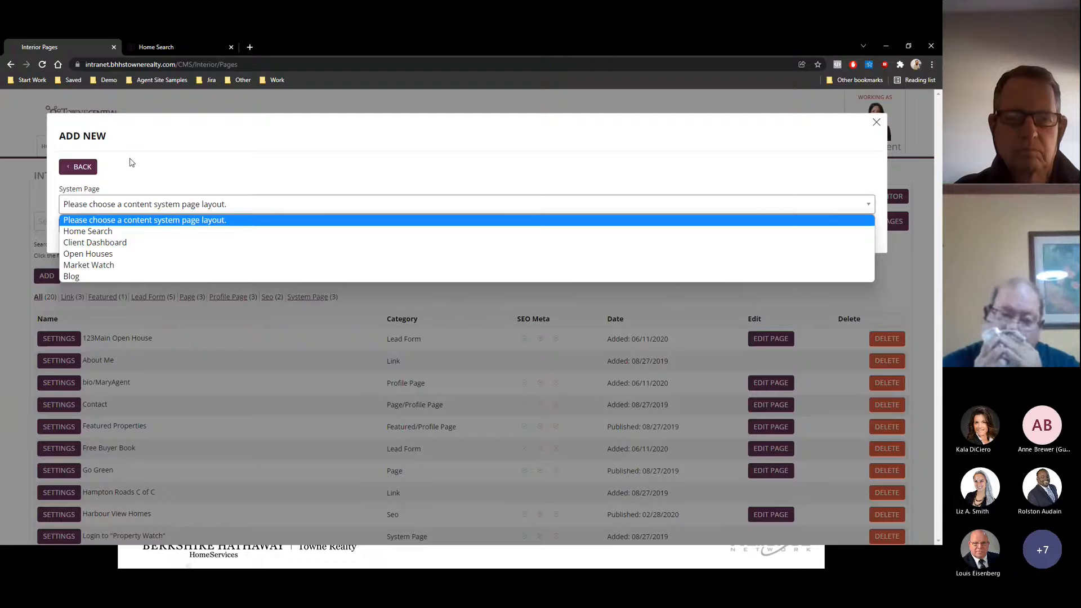
click(83, 189)
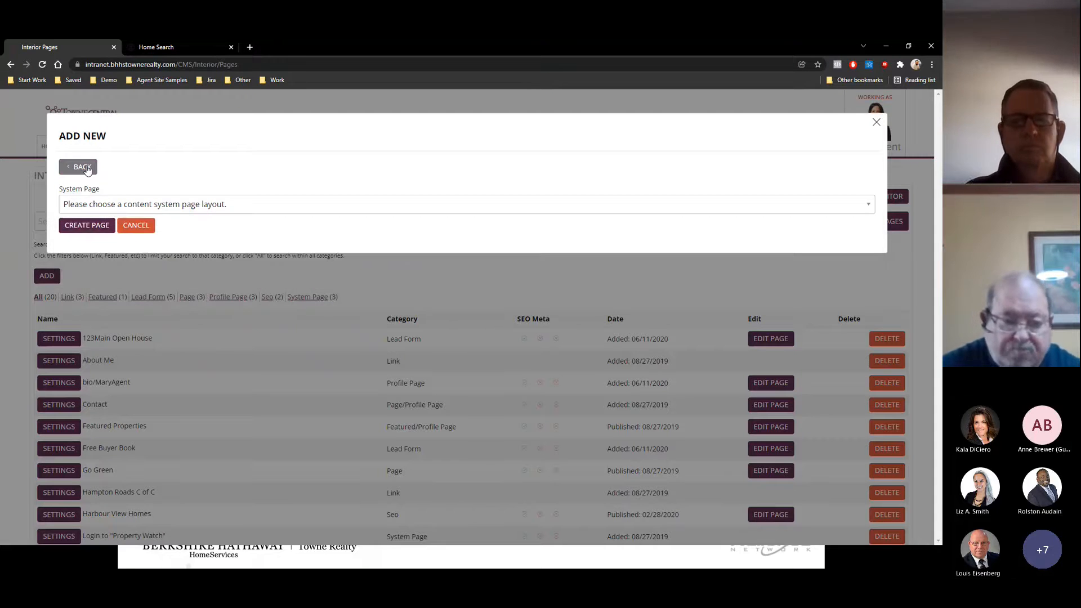
click(86, 169)
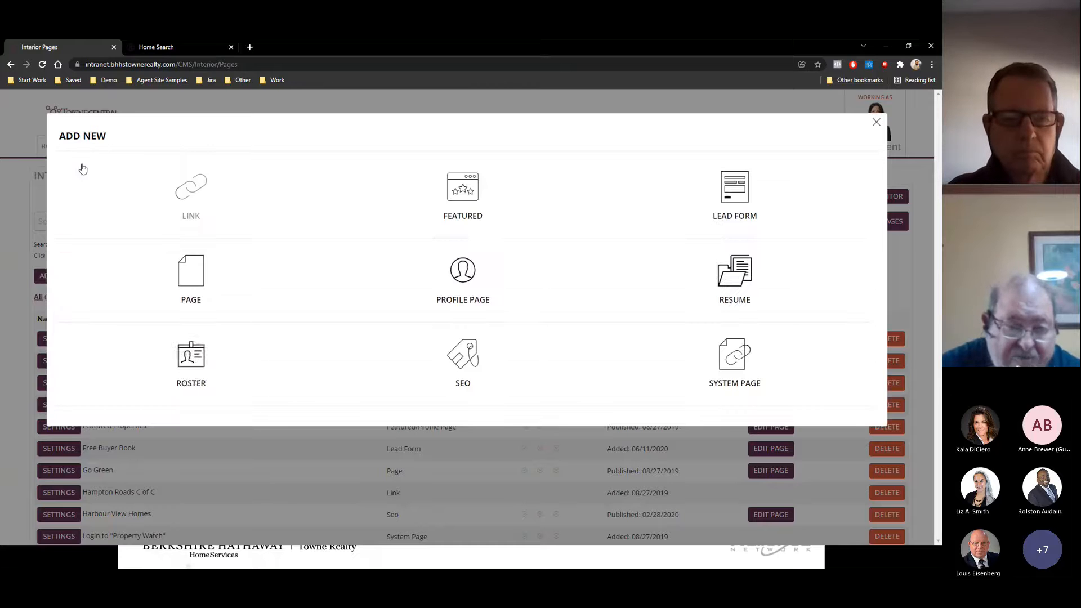
click(198, 357)
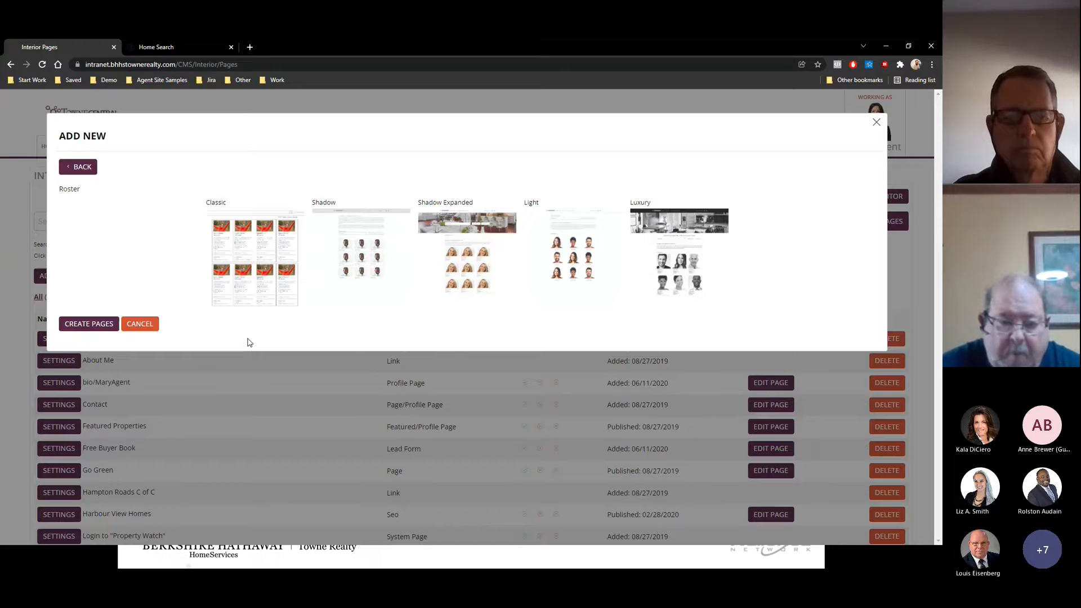
click(77, 168)
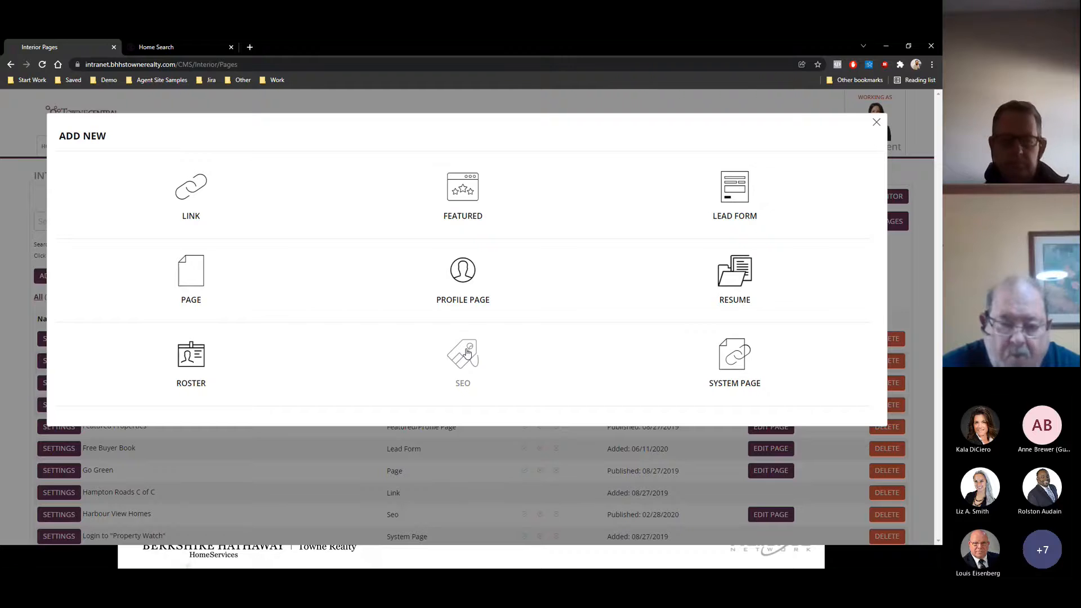
Create a new SEO page named "Williamsburg VA" using the SEO 1 layout
click(466, 353)
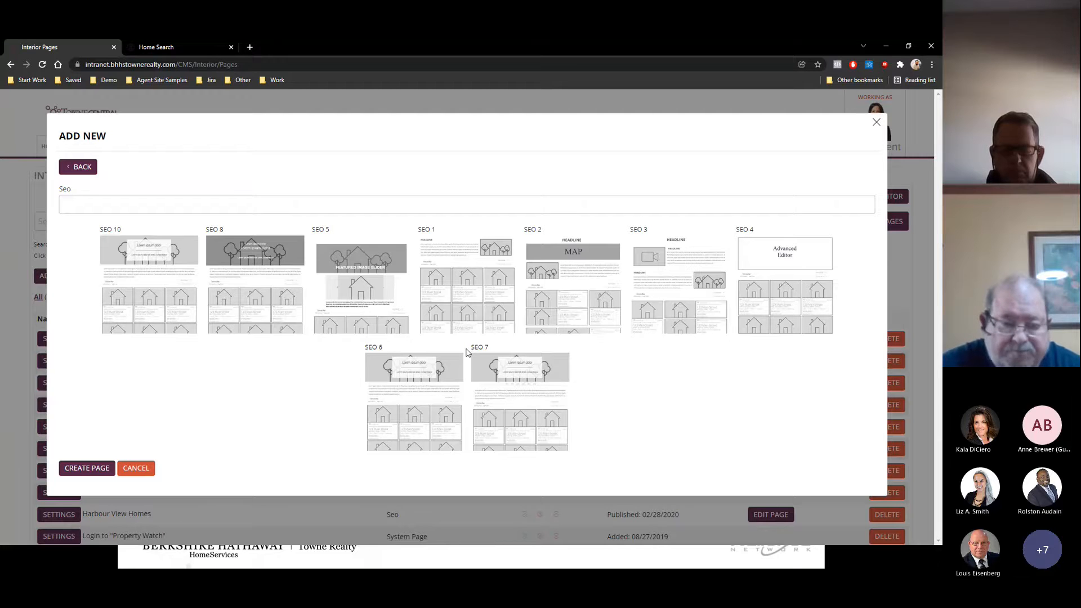
click(478, 274)
click(407, 198)
text(Williamsburg VA)
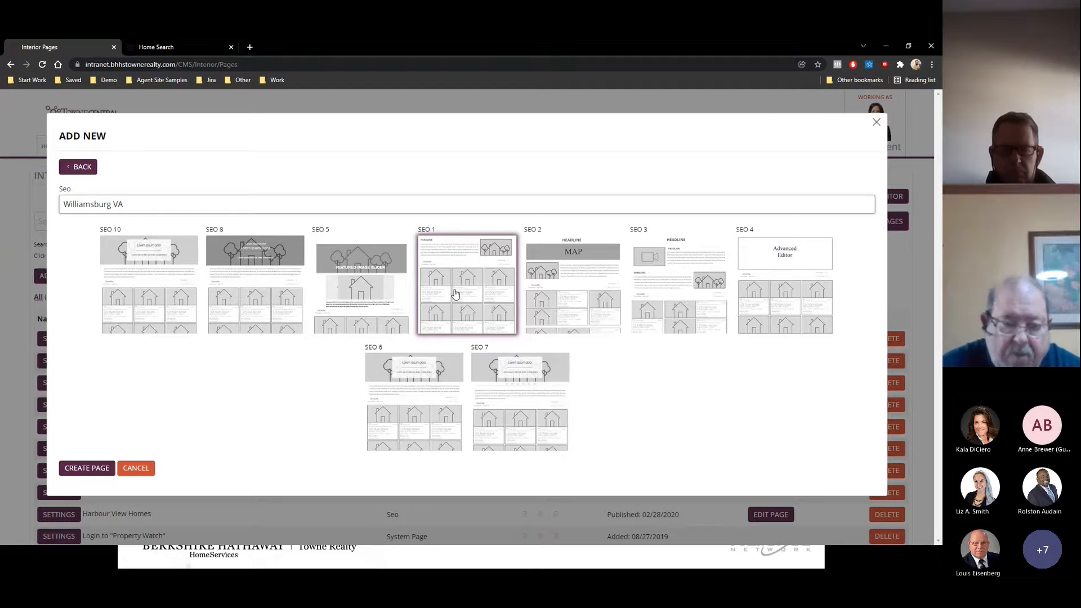
click(497, 273)
click(87, 469)
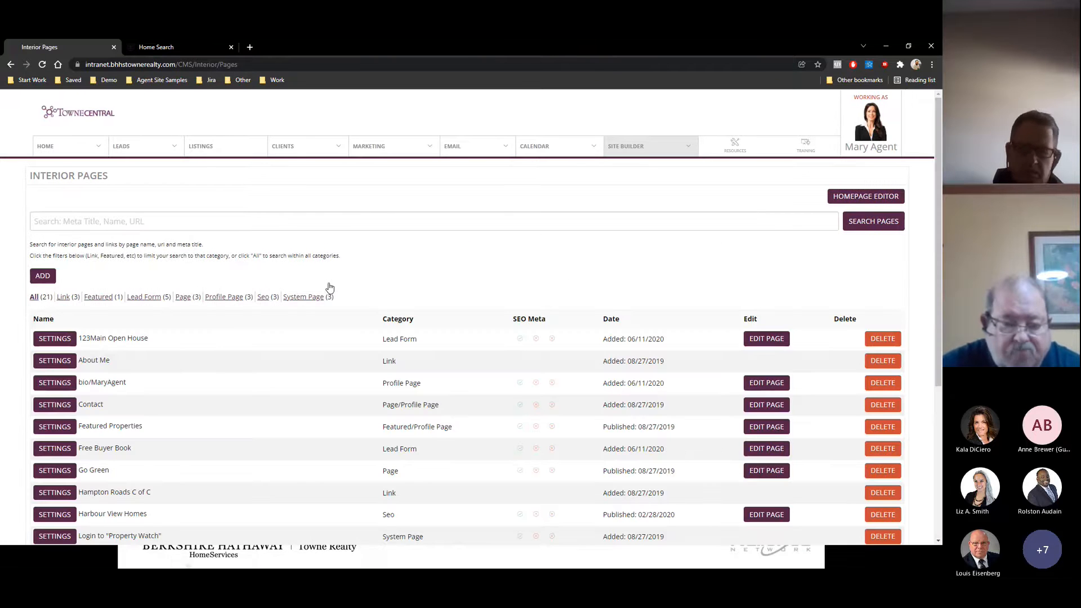
Open the Williamsburg VA page for editing and look through the saved searches available for its content, leaving none selected
scroll(197, 355, down, 5)
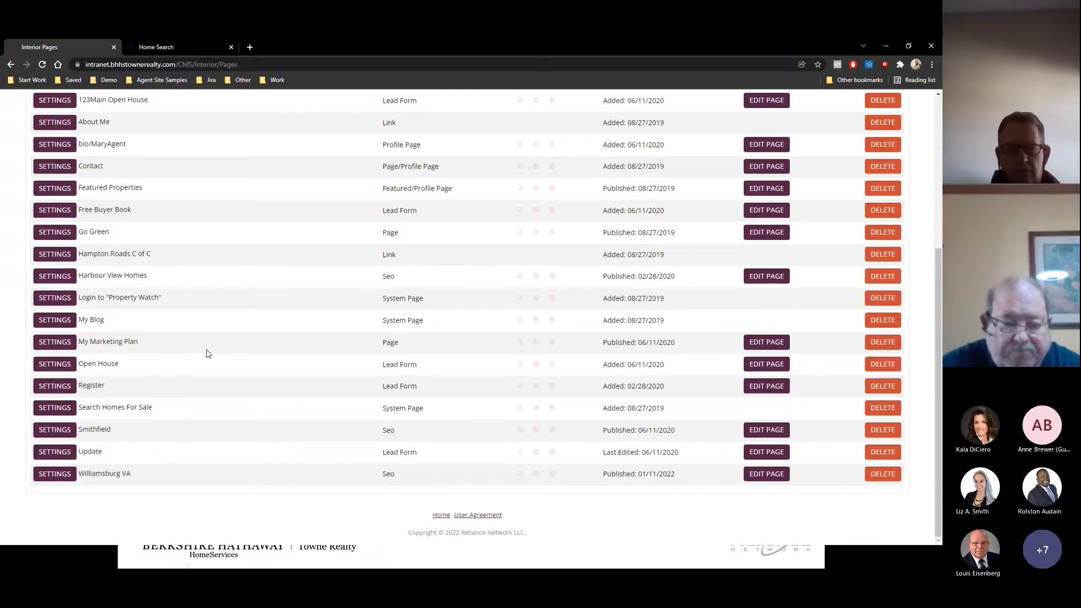
click(756, 475)
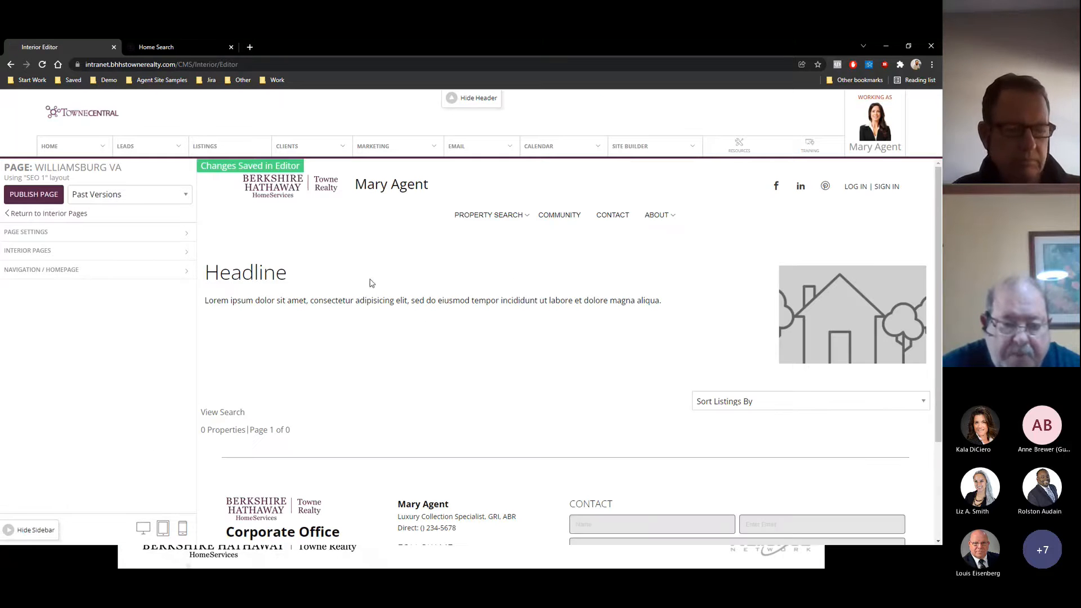
click(63, 254)
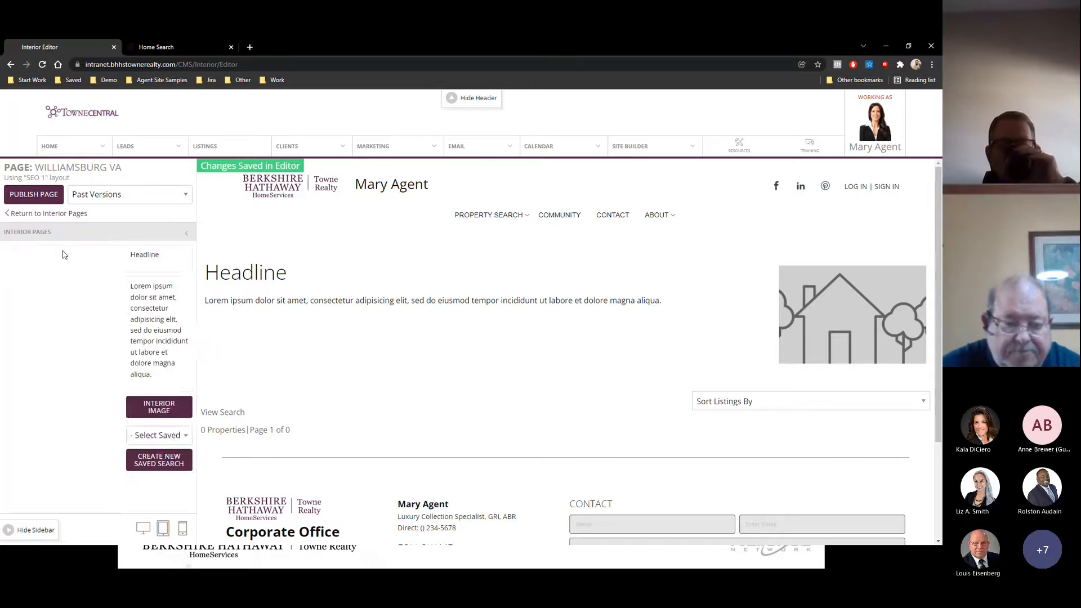
click(165, 367)
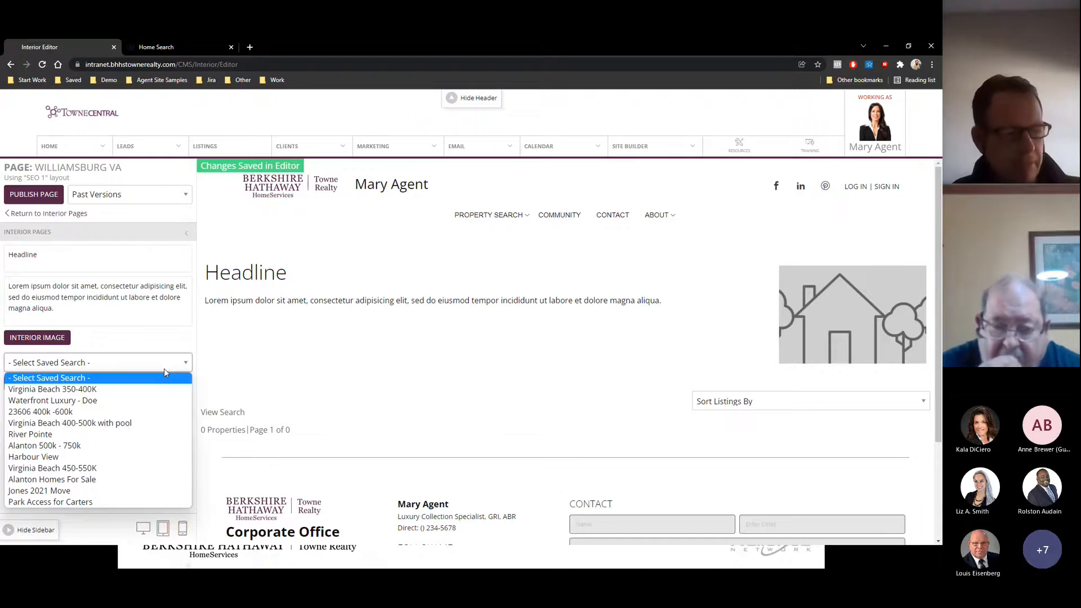
click(116, 378)
Start a new saved search from the page editor and search for properties in Williamsburg, VA
mouse_move(657, 153)
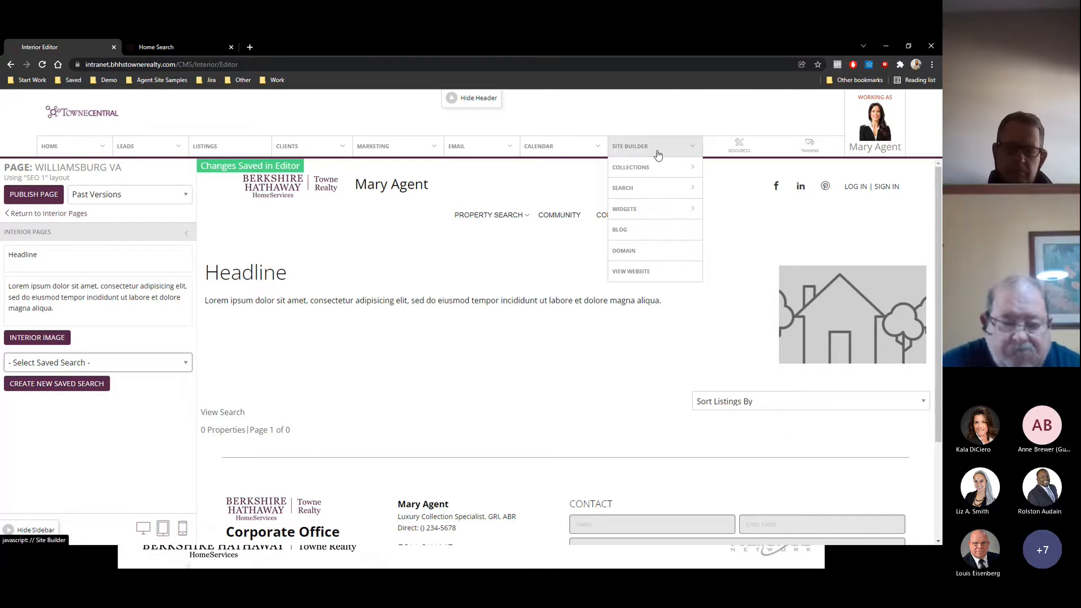
click(73, 387)
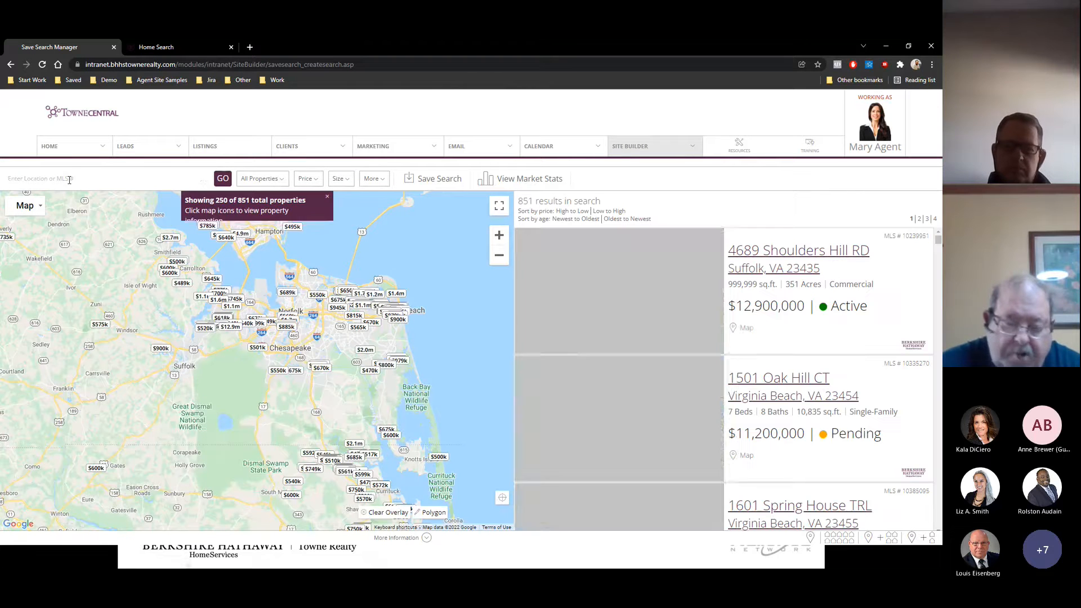
click(70, 180)
text(will)
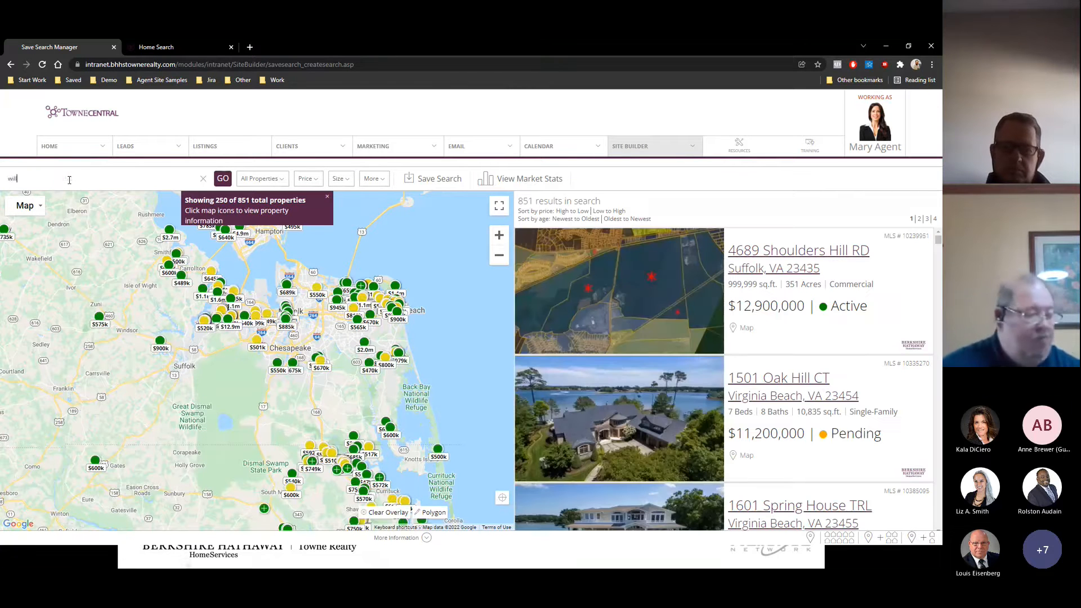
text(iams)
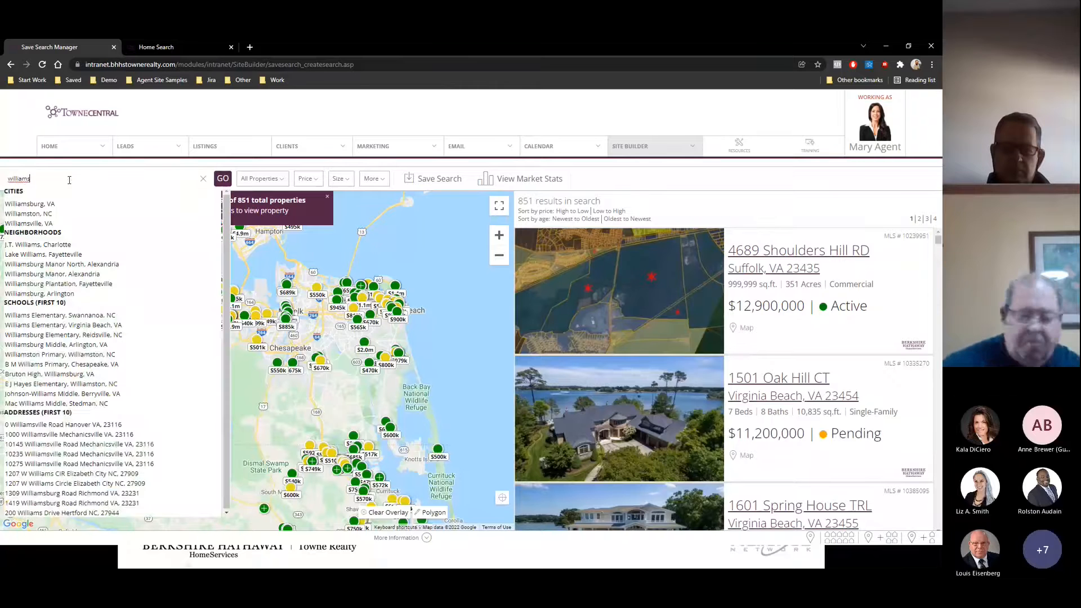
click(42, 207)
click(223, 179)
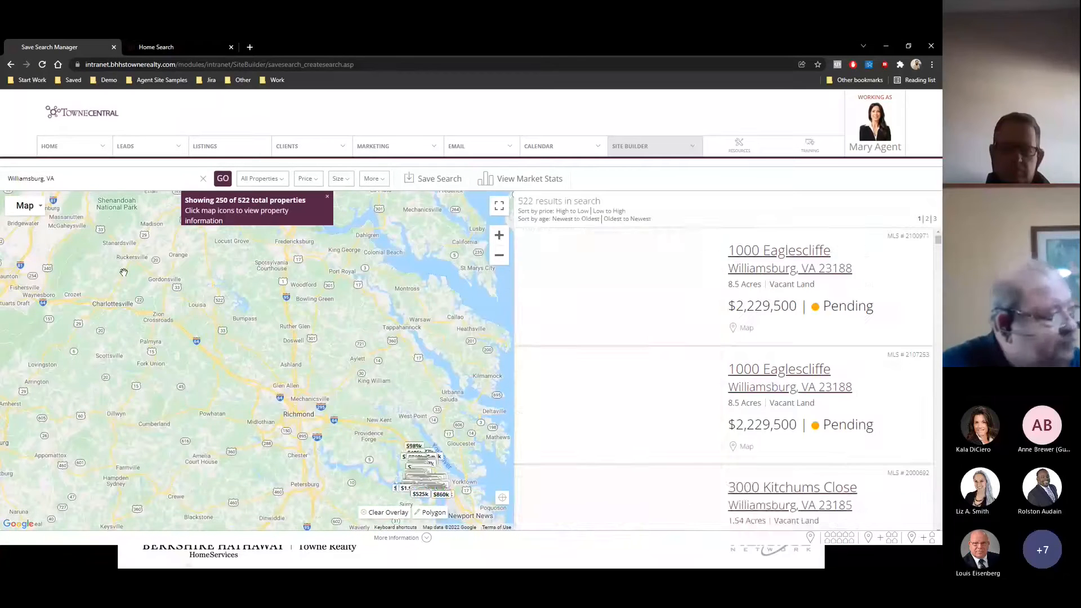
scroll(479, 475, up, 1)
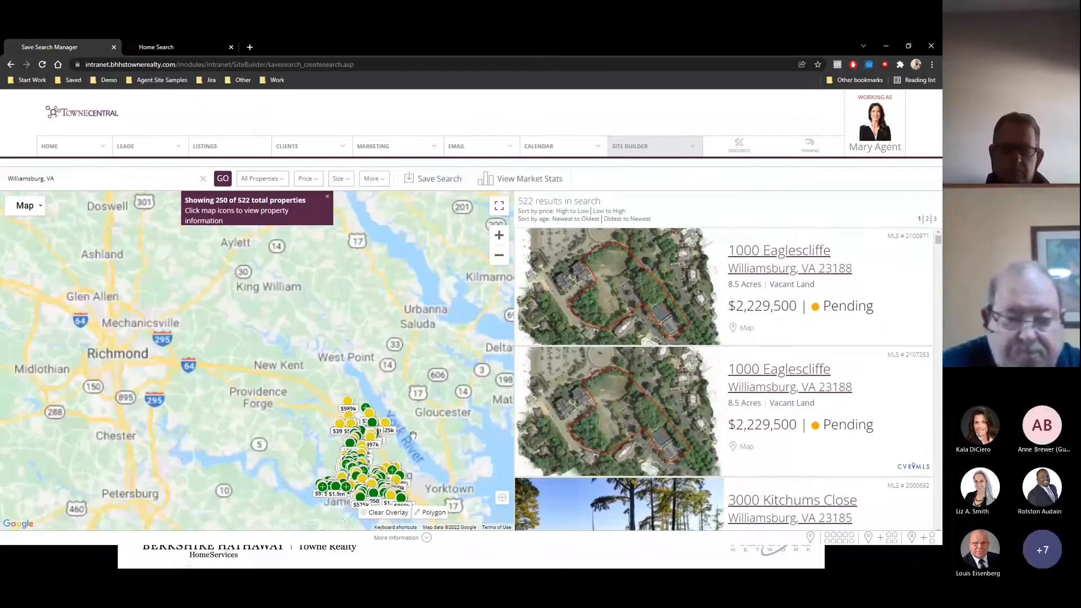
drag(374, 348, 209, 250)
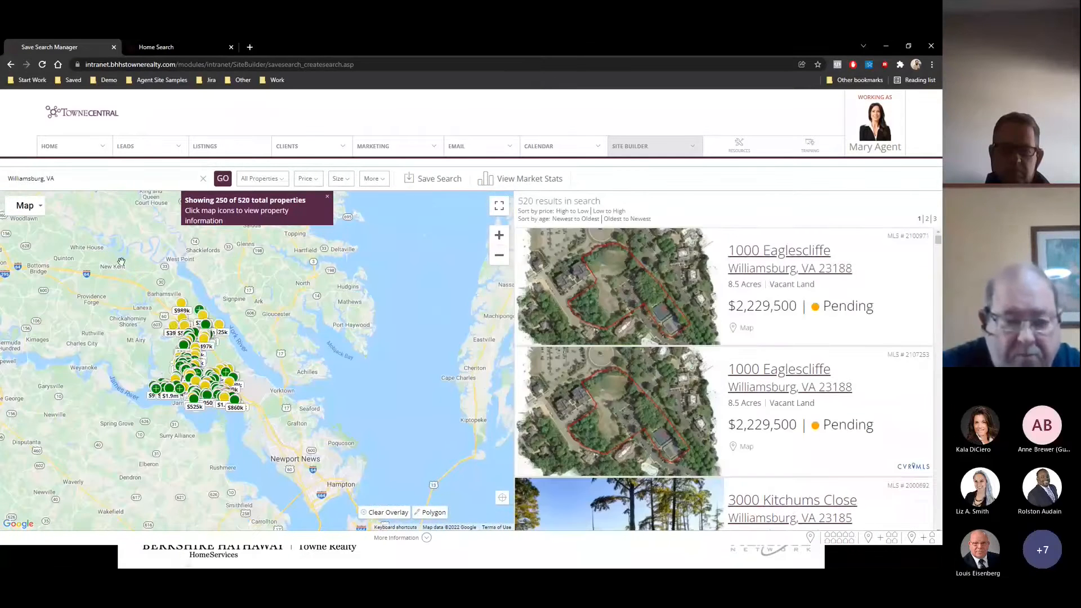
Filter the search to single-family properties listed as For Sale, excluding condo, multi-family, vacant land, commercial and rental
click(252, 178)
click(262, 241)
click(265, 260)
click(265, 277)
click(264, 298)
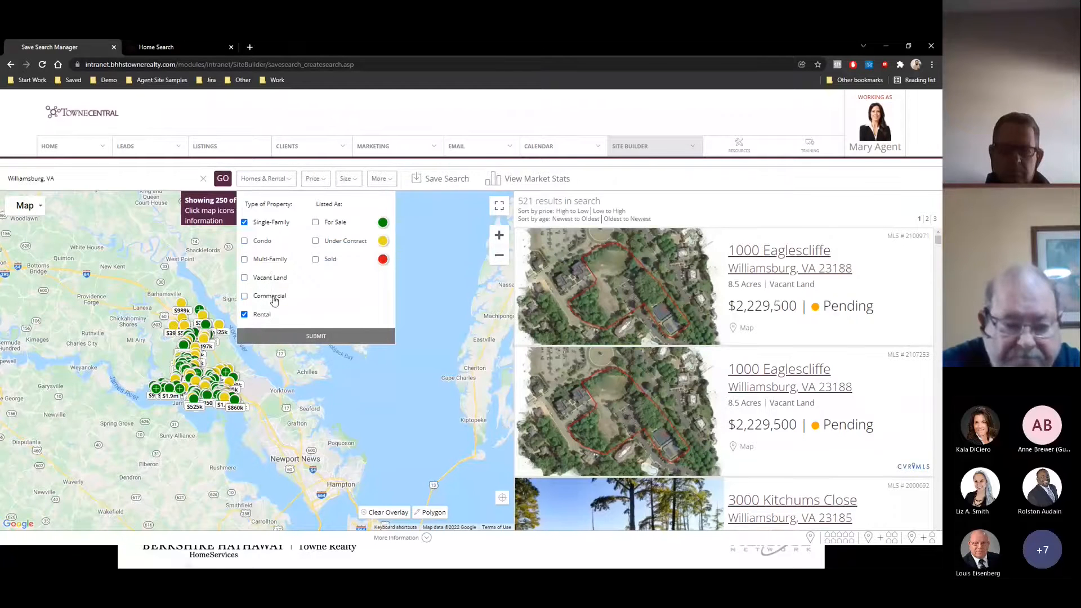
click(263, 315)
click(336, 222)
click(317, 336)
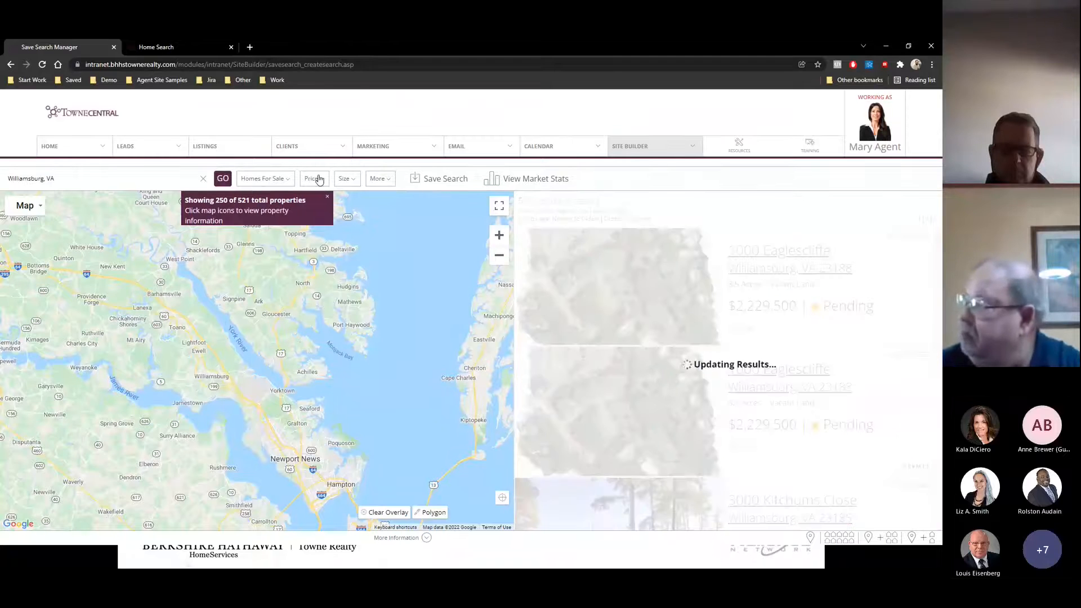
Look over the size filters and restrict the search to waterfront listings
click(346, 179)
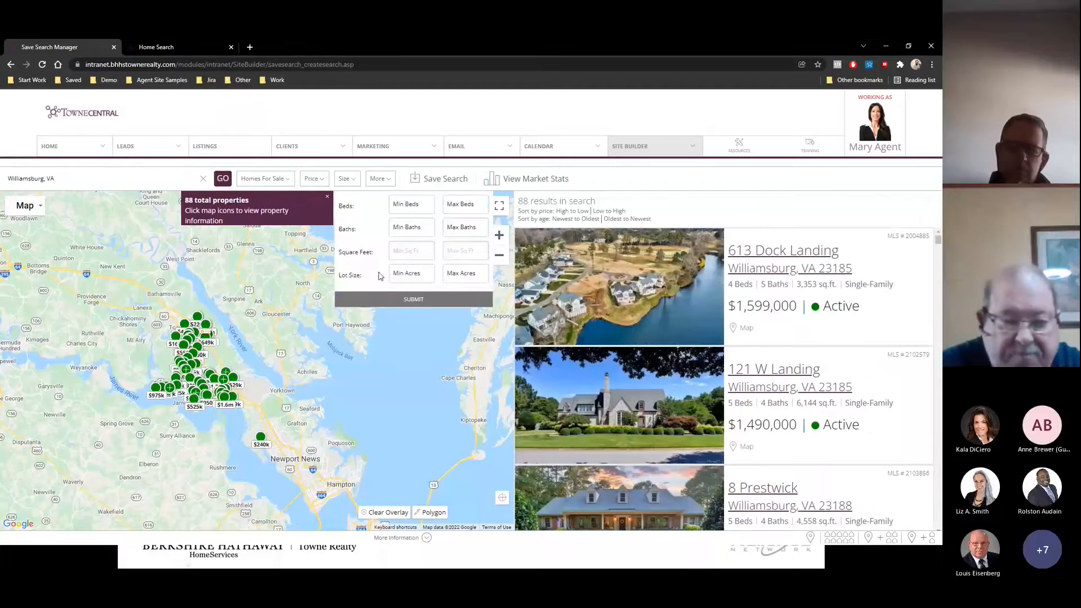
click(382, 180)
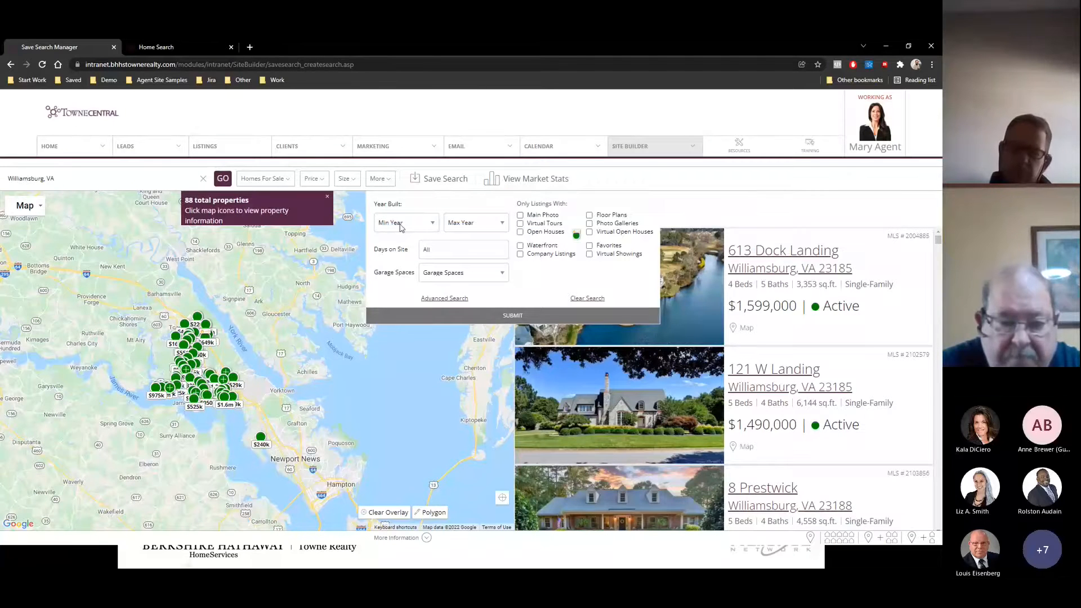
click(543, 247)
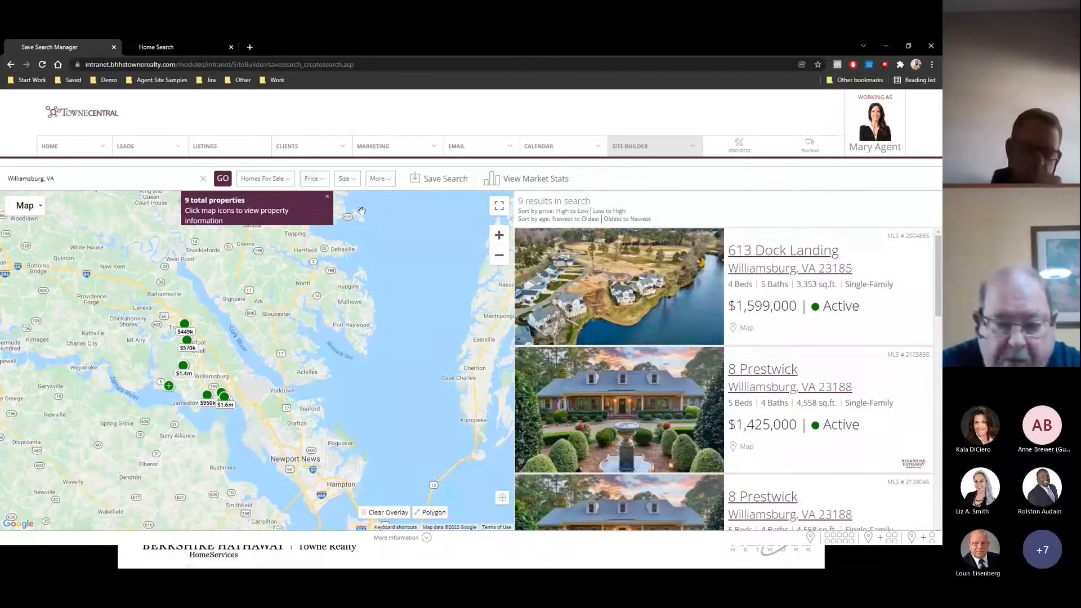
Look through the residential criteria of the REIN MLS advanced search, and clear the advanced search without submitting any criteria
click(382, 180)
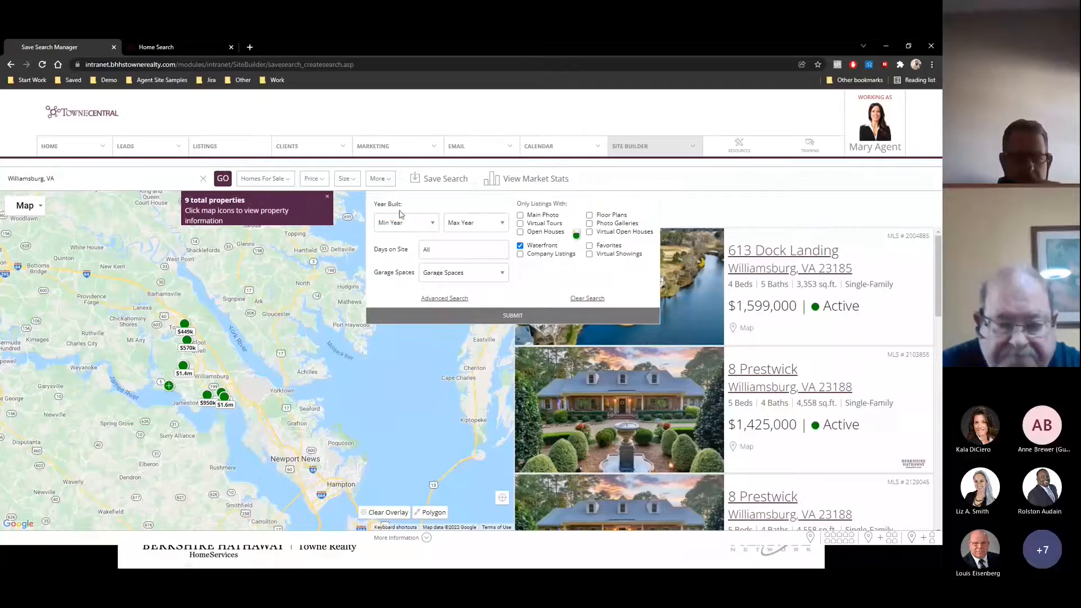
click(438, 299)
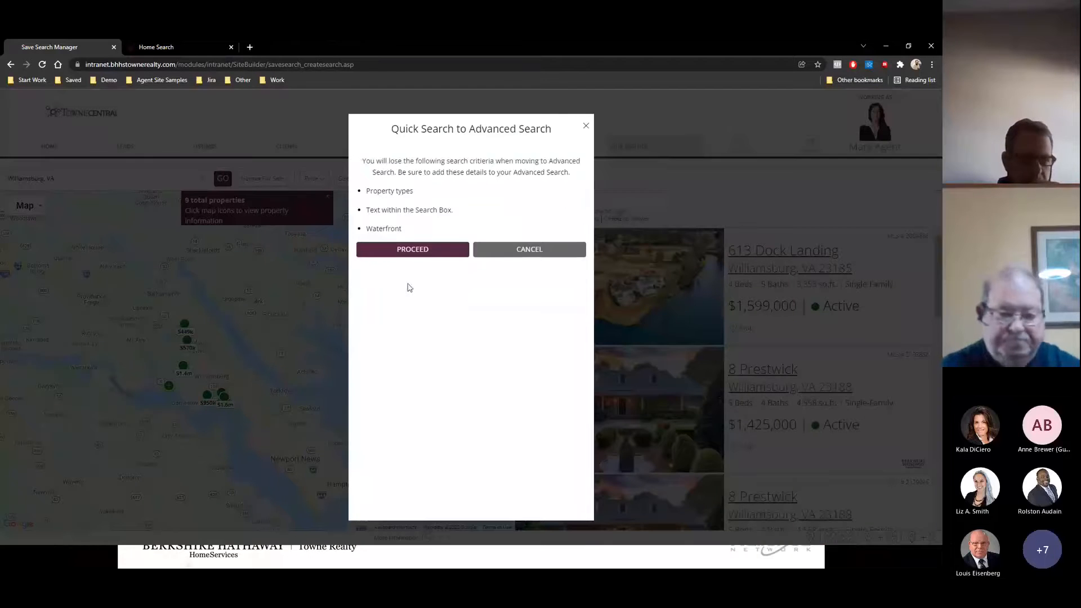
click(392, 252)
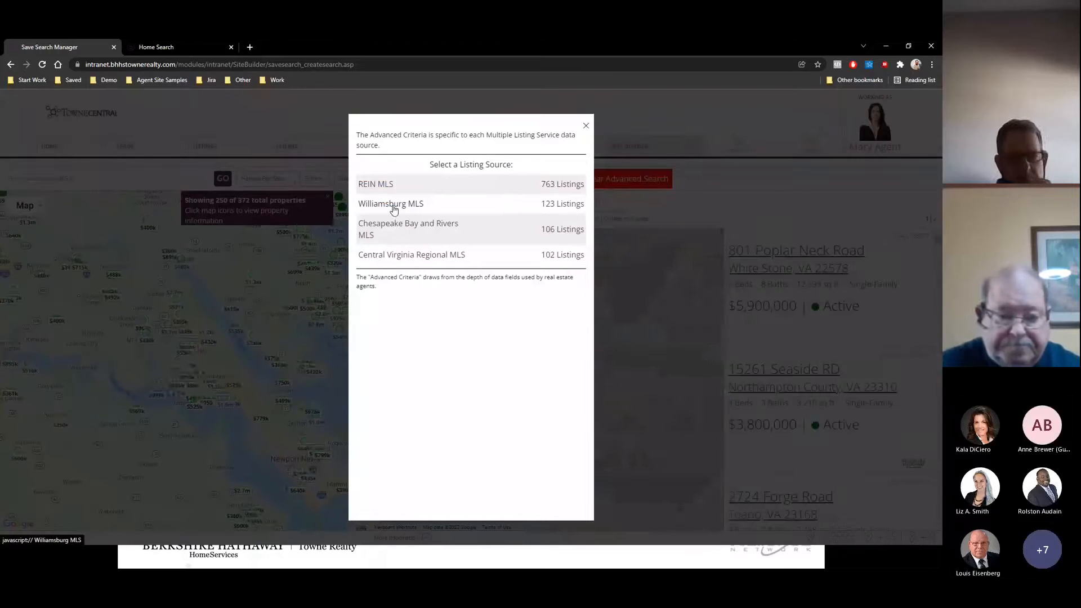
click(387, 190)
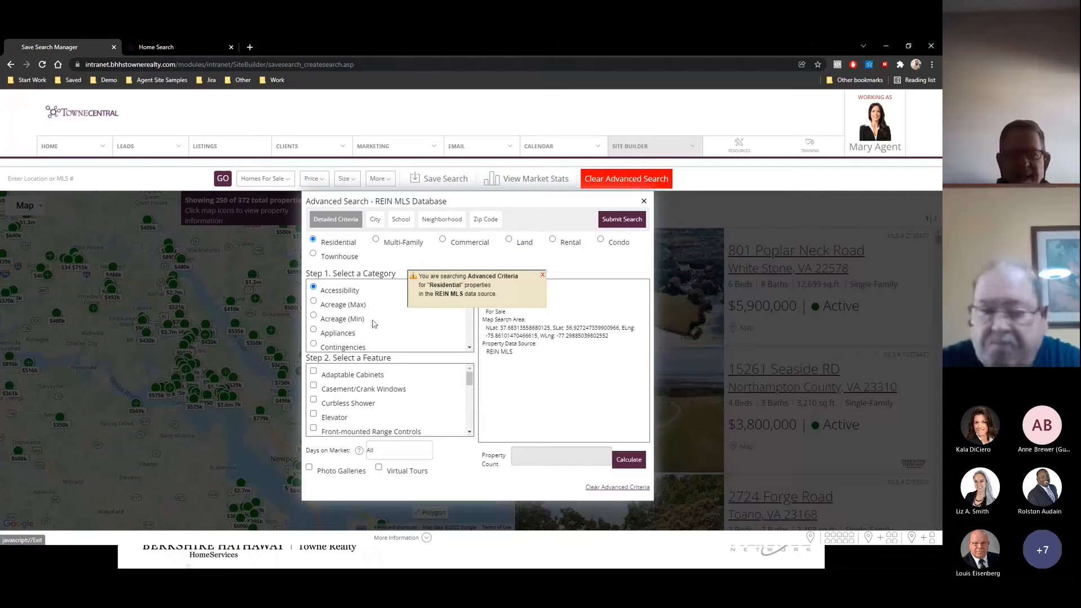
scroll(355, 333, down, 3)
scroll(355, 340, up, 3)
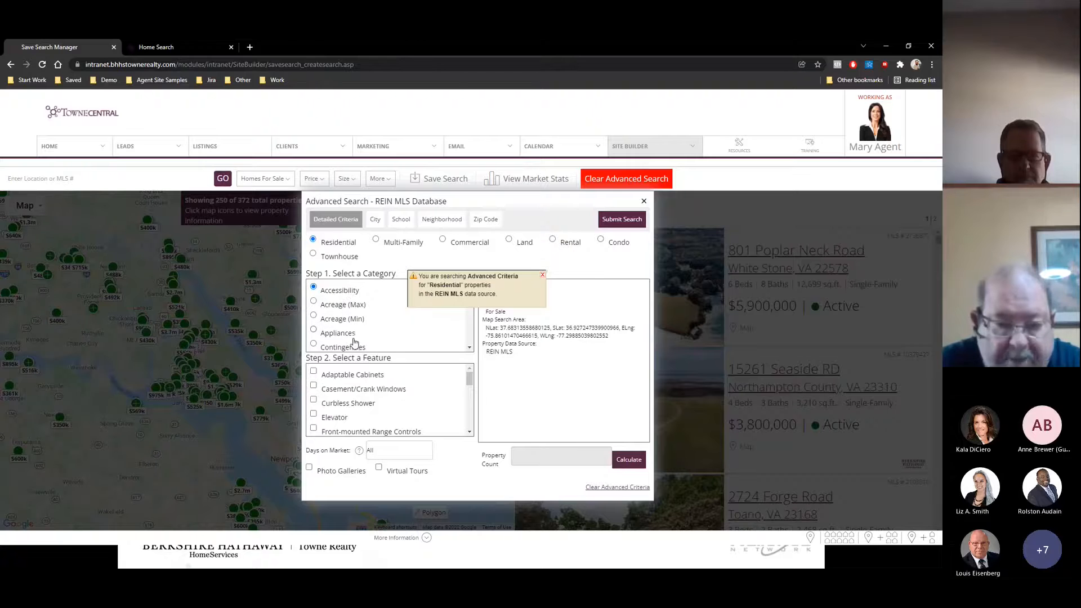
click(634, 178)
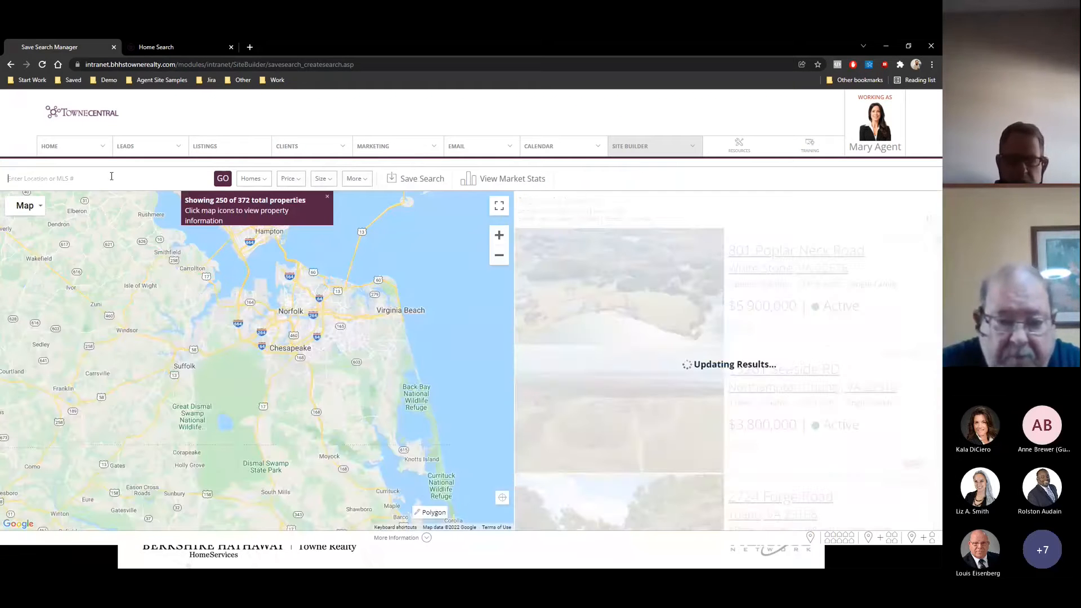
Set the search location to Williamsburg, VA again and show its listings on the map
text(wi)
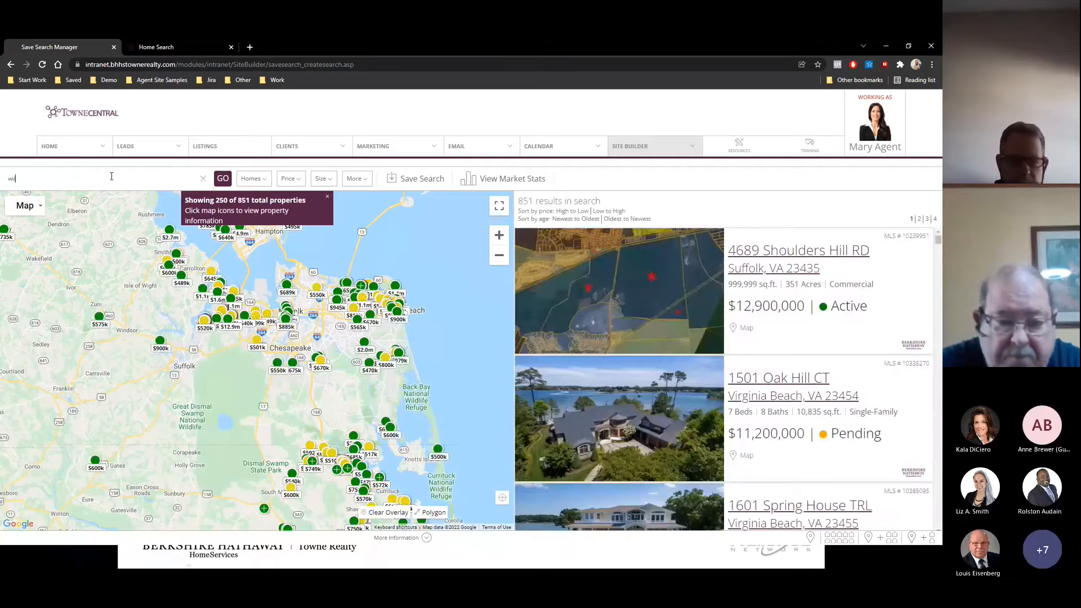
text(lliam)
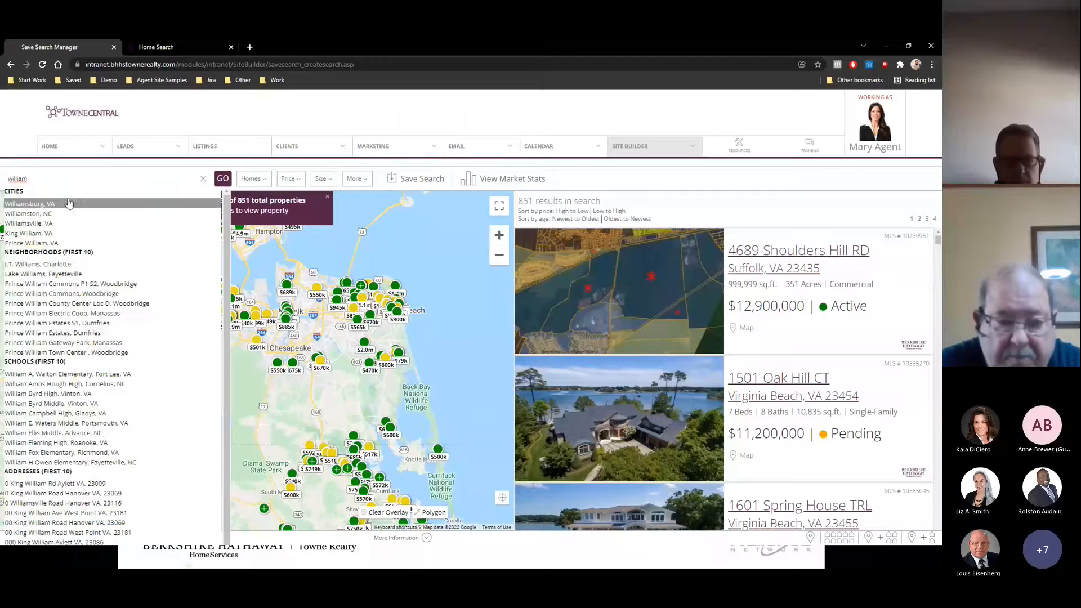
click(68, 205)
click(223, 179)
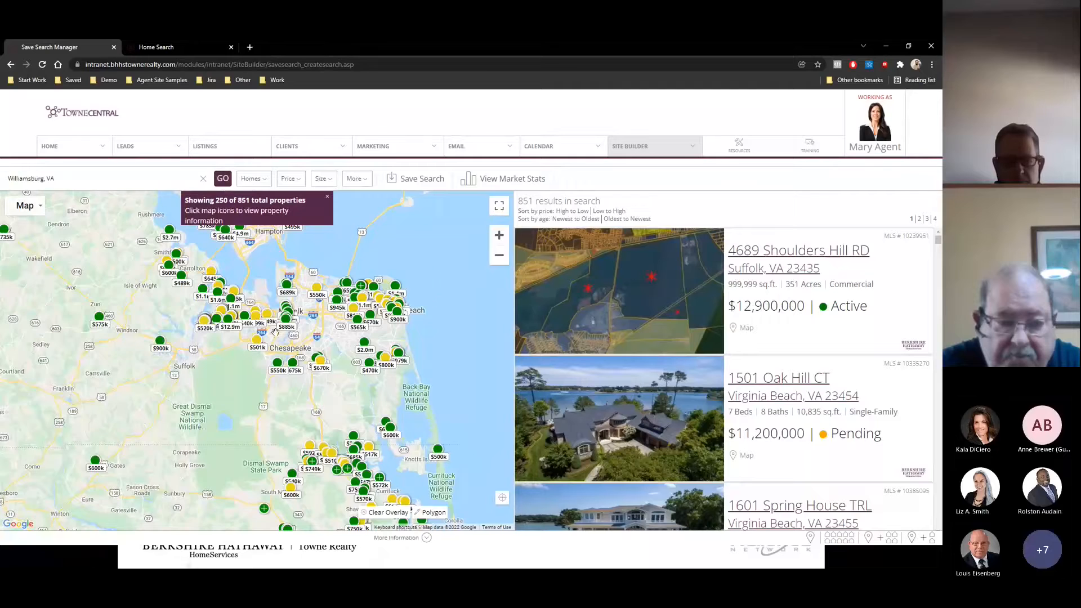
drag(442, 430, 304, 331)
scroll(301, 384, up, 1)
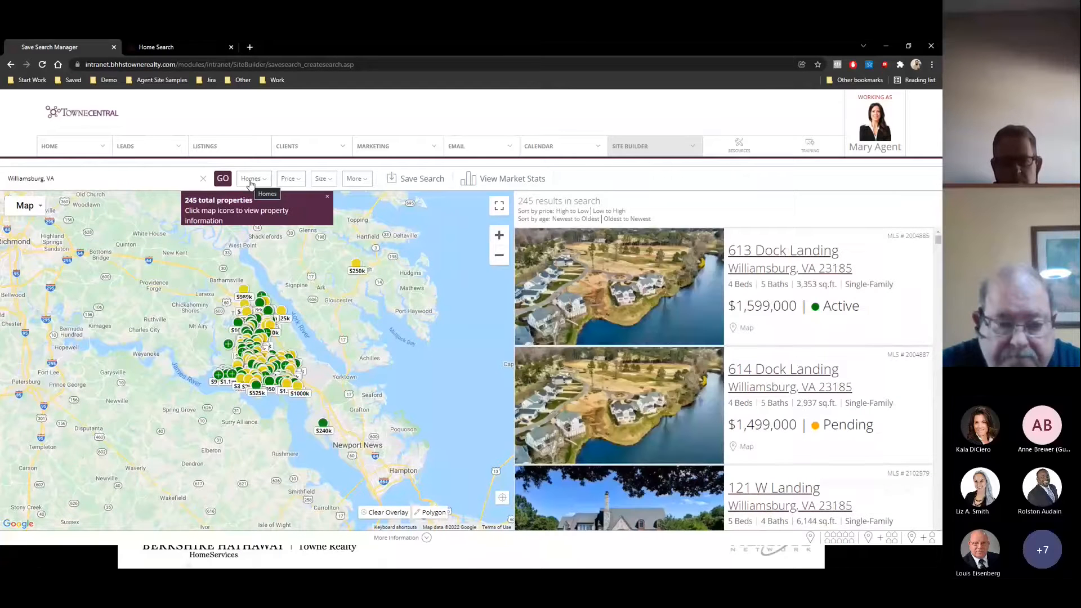
Limit the Williamsburg homes search to listings that are For Sale
click(251, 183)
click(337, 224)
click(327, 338)
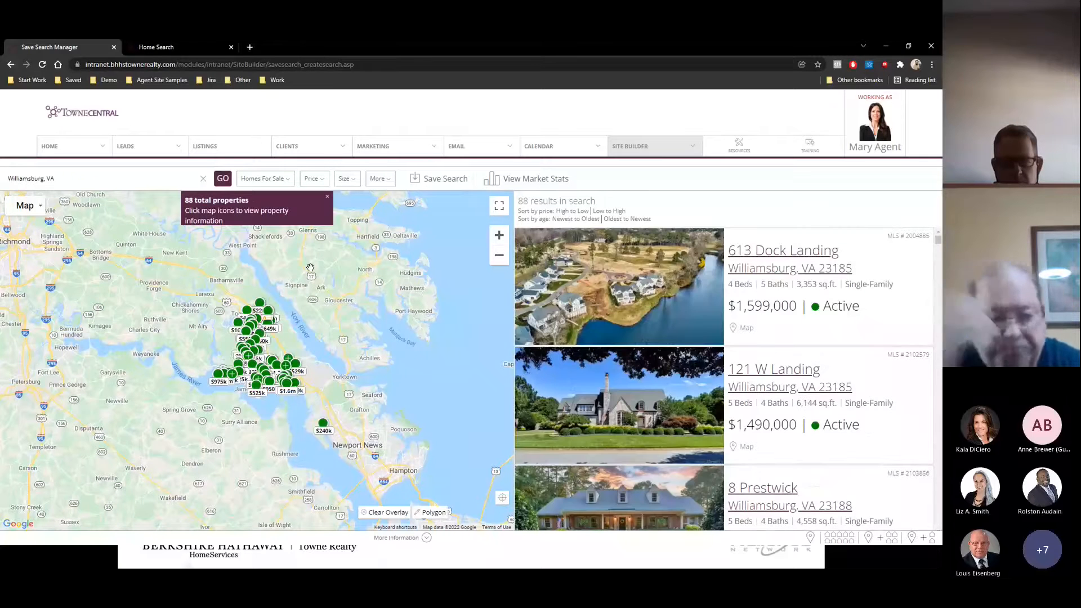
Save the search for My Website under the name "WILLIAMSBURG VA" and stay on the current page
click(429, 181)
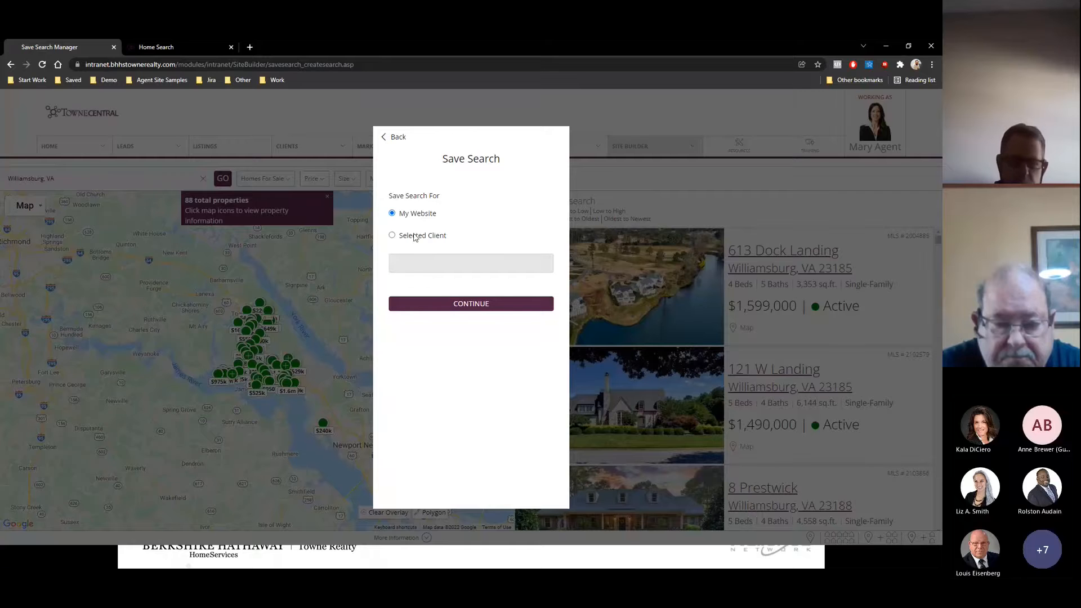
click(436, 305)
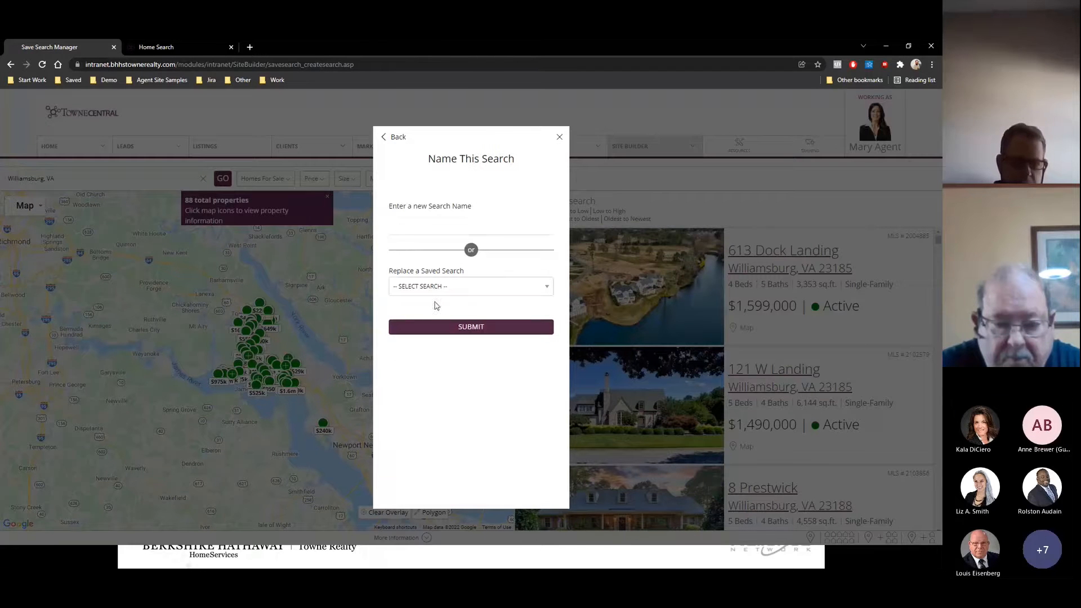
click(429, 225)
text(WILLIAMSBURG VA)
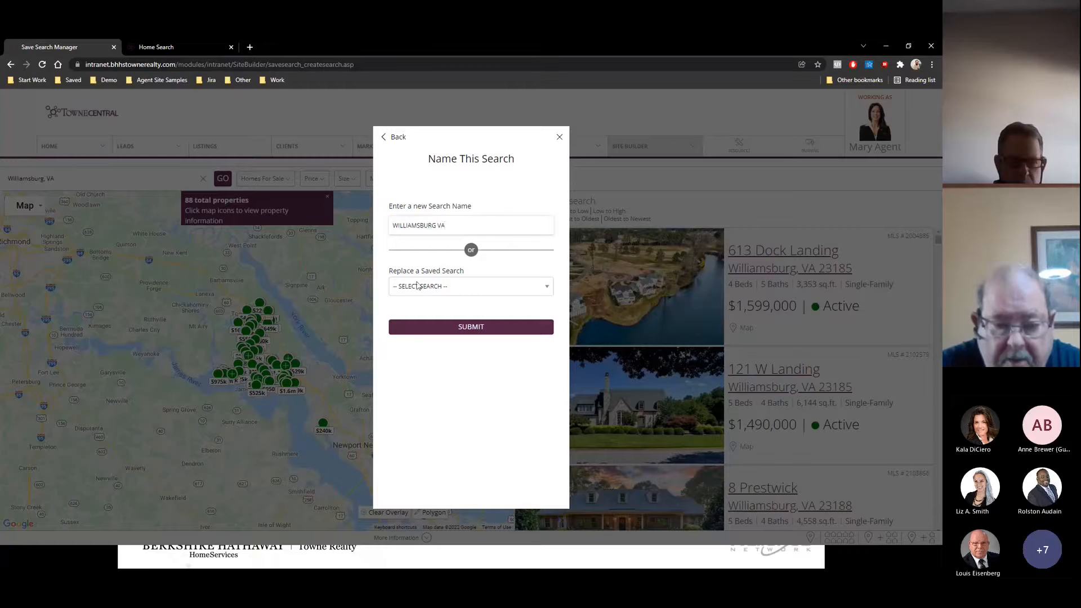
click(451, 332)
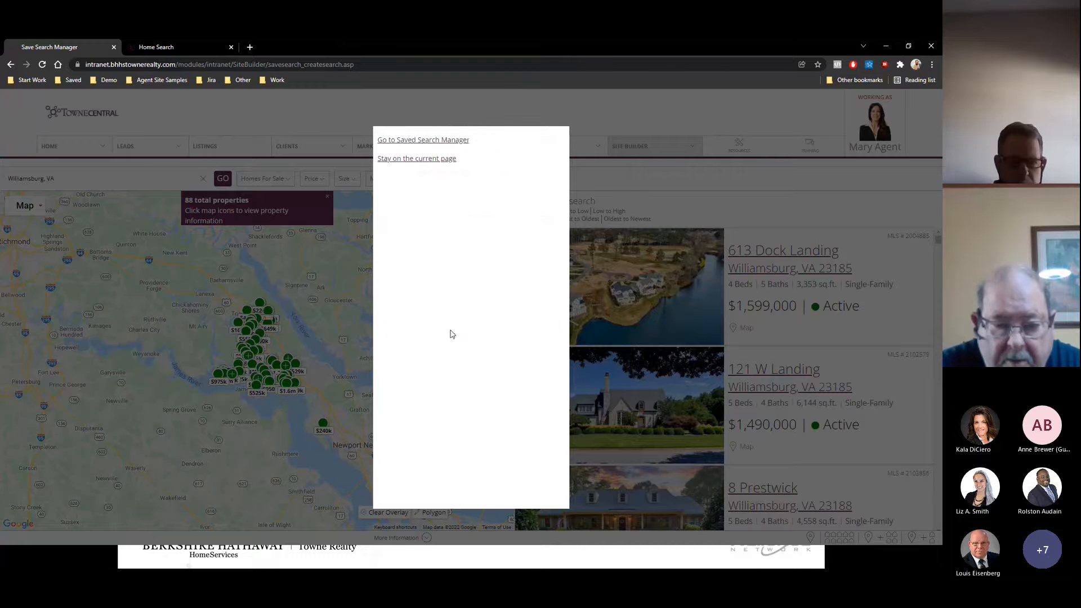
click(425, 161)
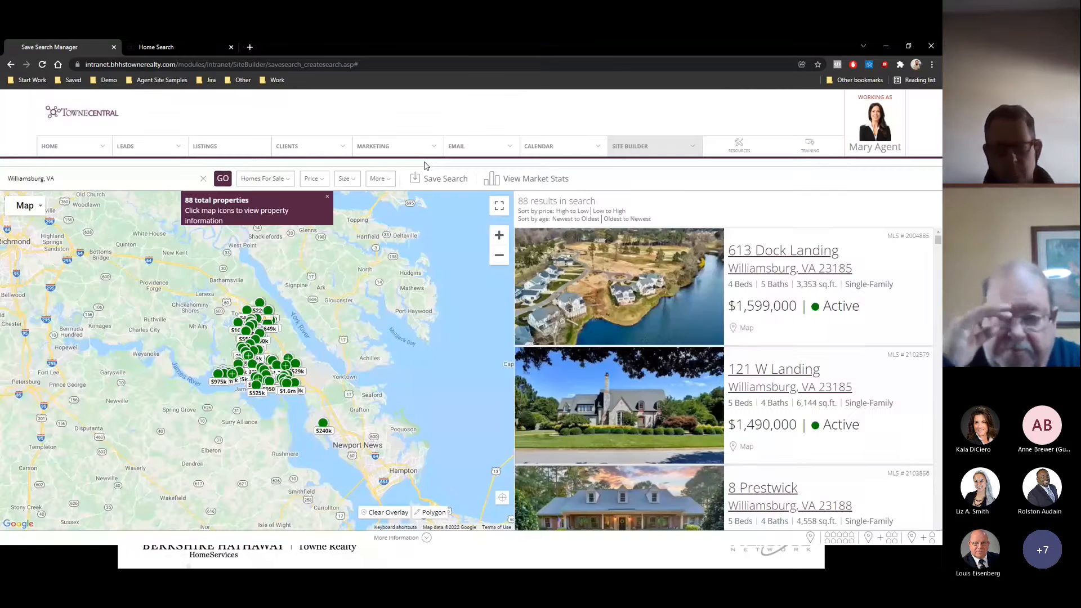
Return to the interior pages list and open the Williamsburg VA page for editing
mouse_move(673, 170)
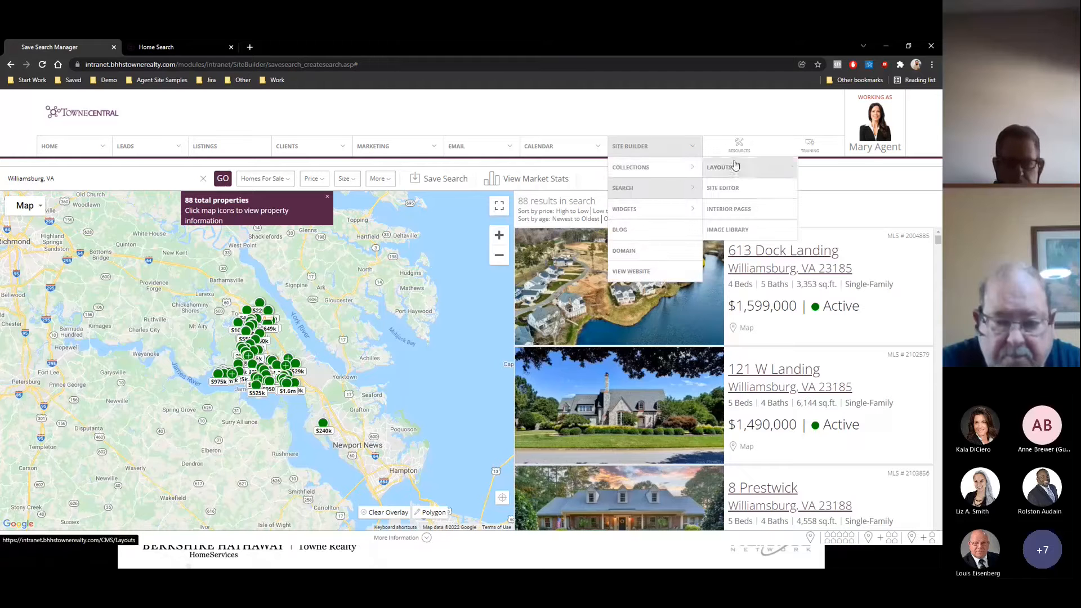
click(756, 209)
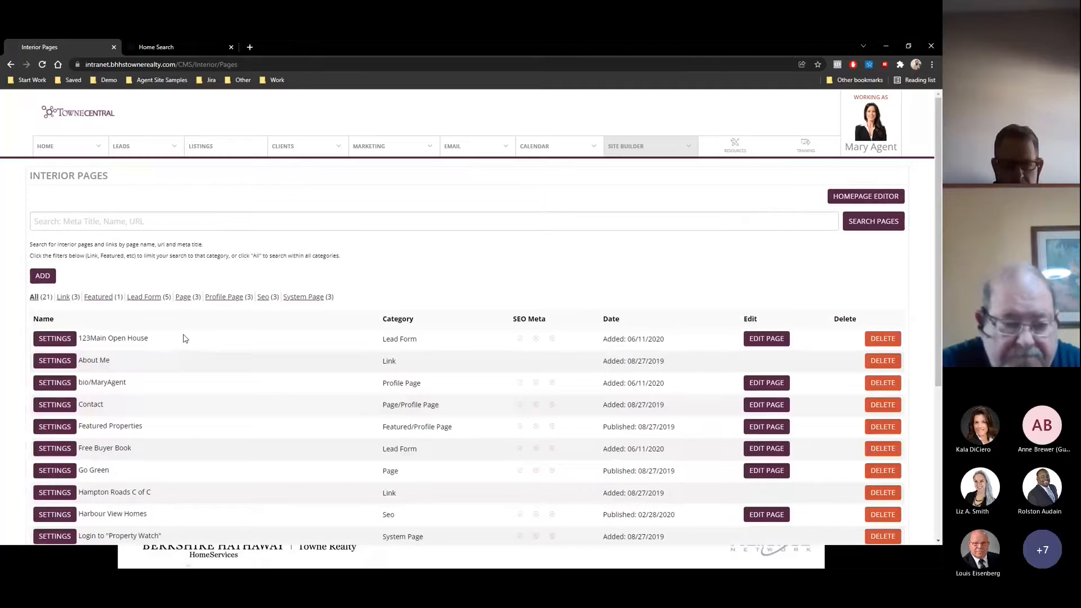
scroll(183, 338, down, 5)
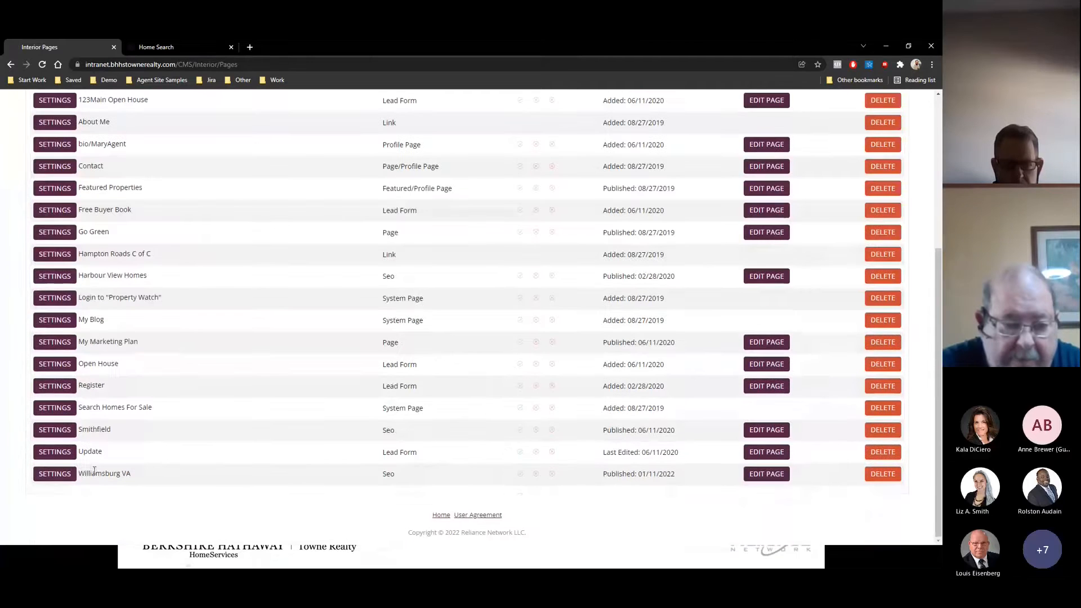
triple_click(94, 472)
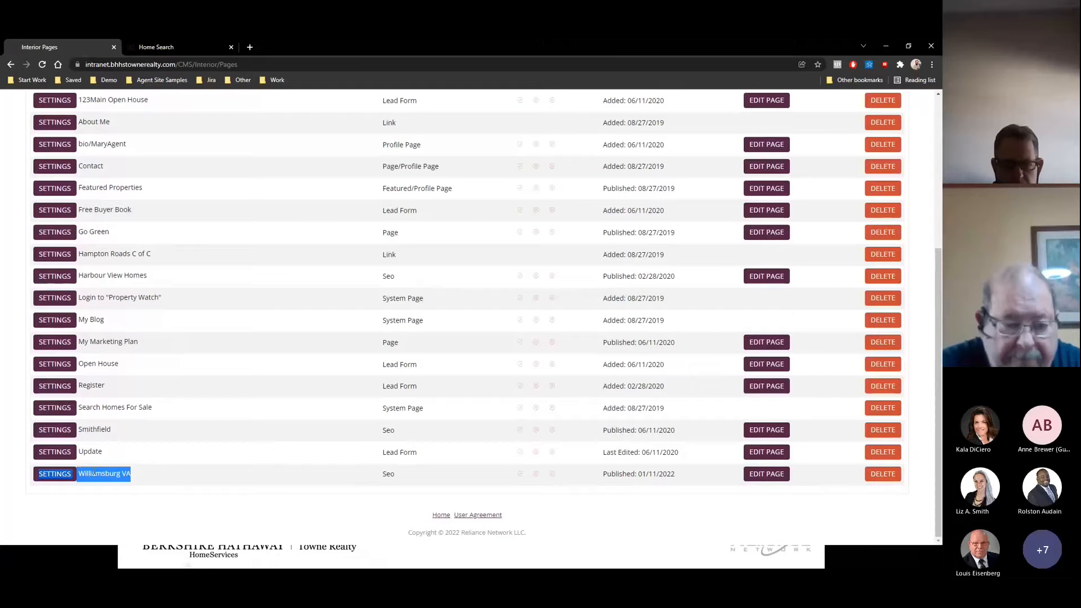
click(764, 475)
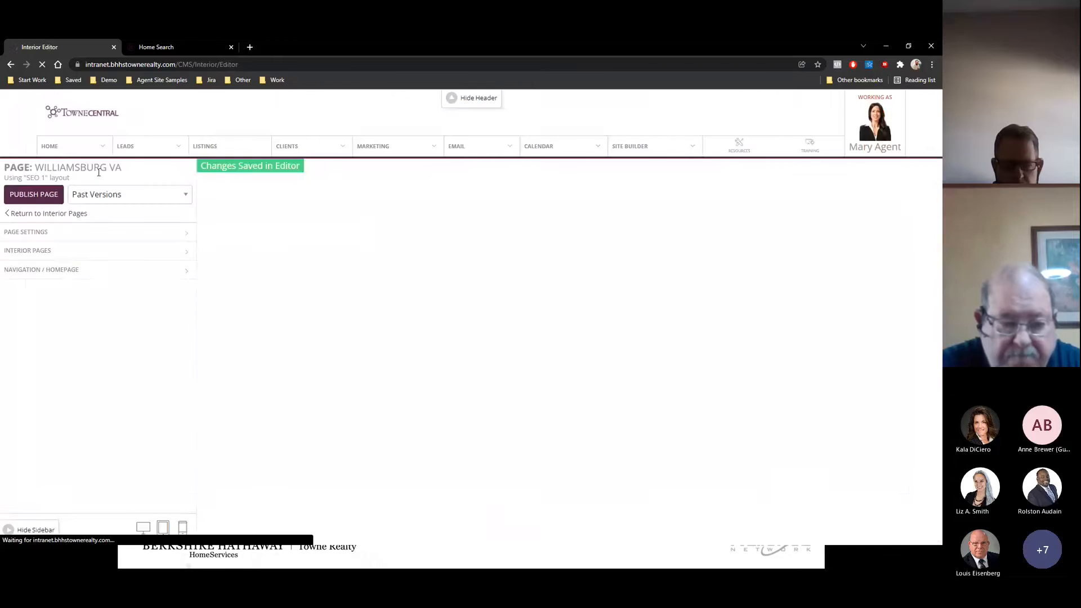
Replace the Williamsburg VA page's placeholder headline with "Williamsburg VA Homes for Sale"
click(46, 253)
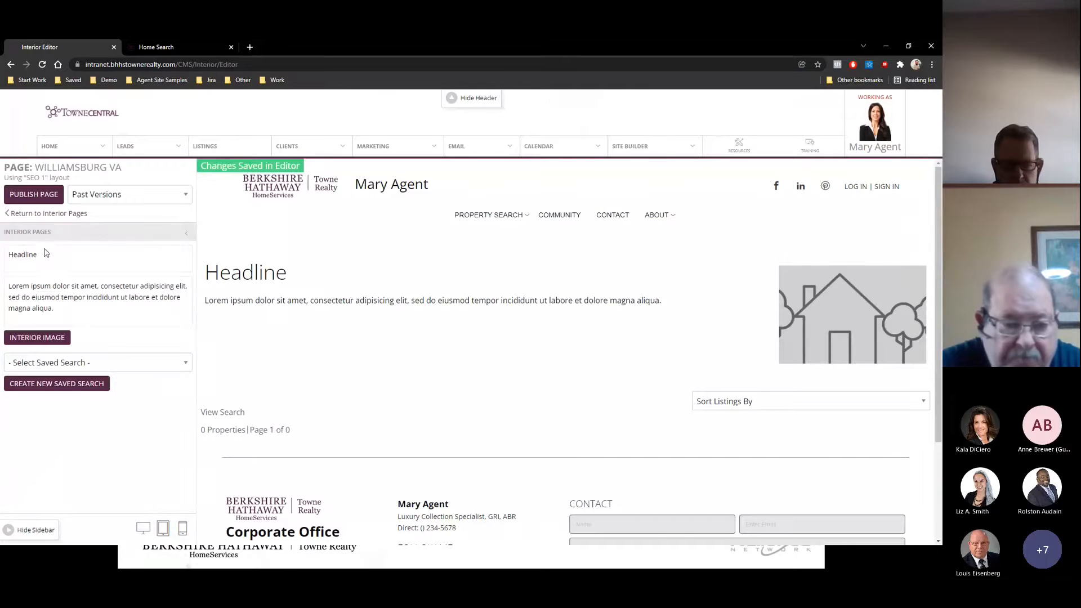
click(43, 254)
double_click(43, 255)
text(Williamsbur)
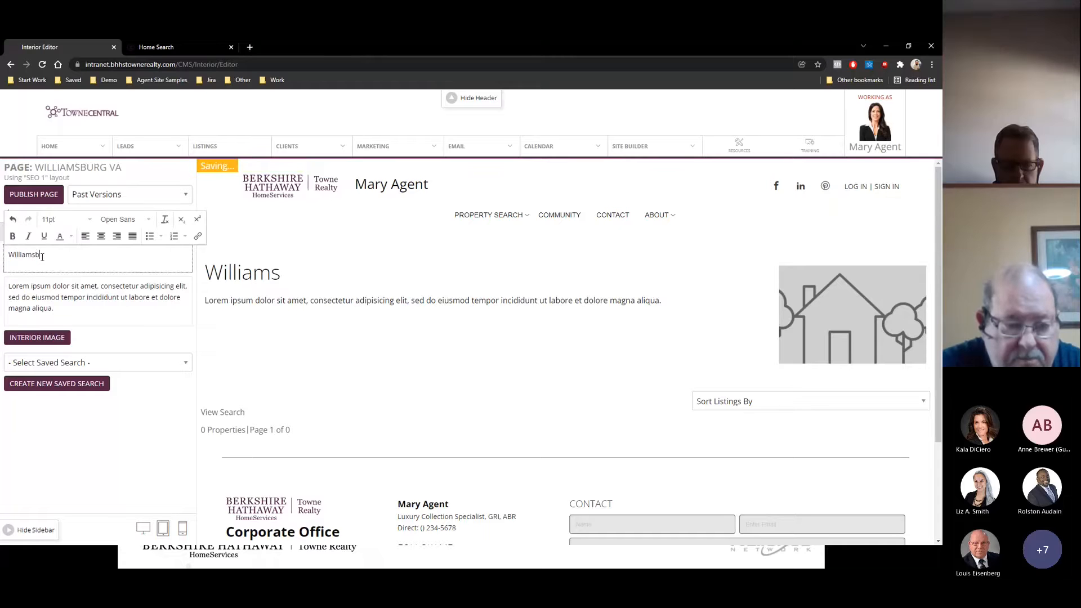
key(BackSpace)
text(urg VA)
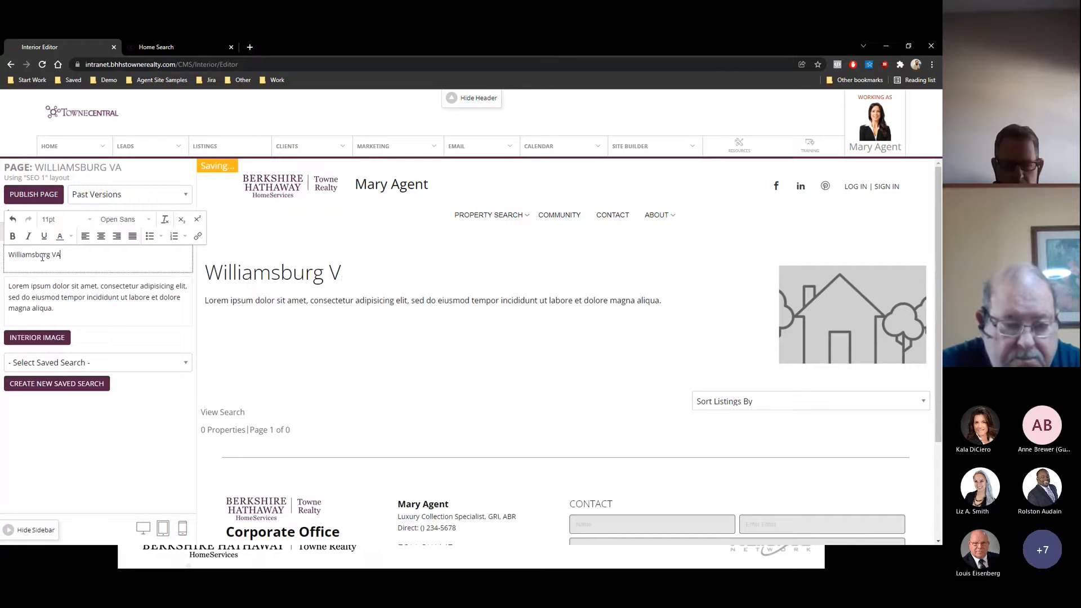
text( Homes for Sale)
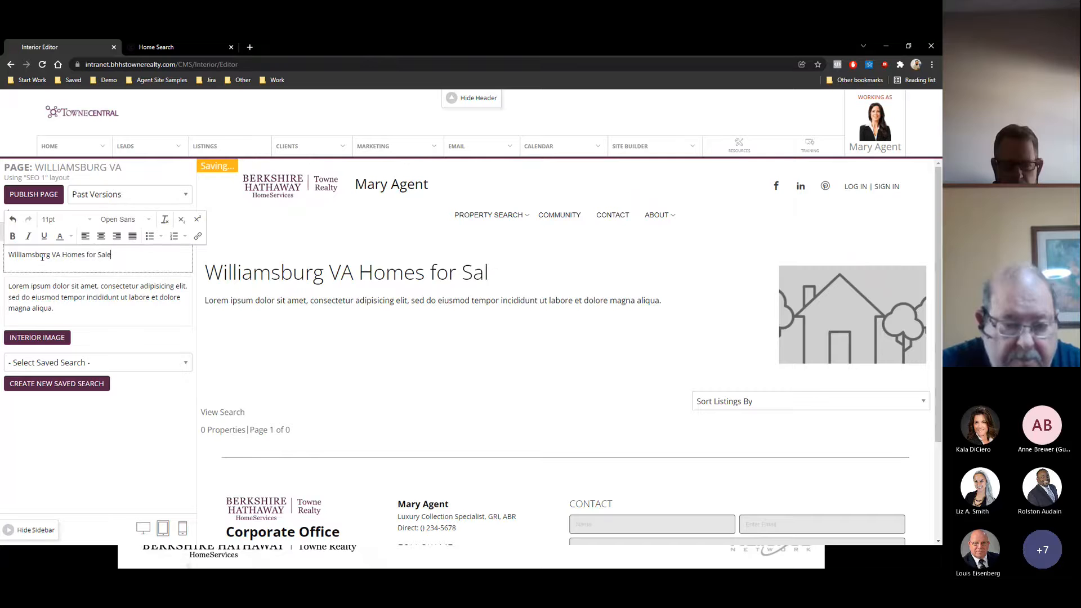
Replace the placeholder body text with "These are all of the homes for sale in Williamsburg VA."
key(Tab)
text(These are all of the homes for sale in Vi)
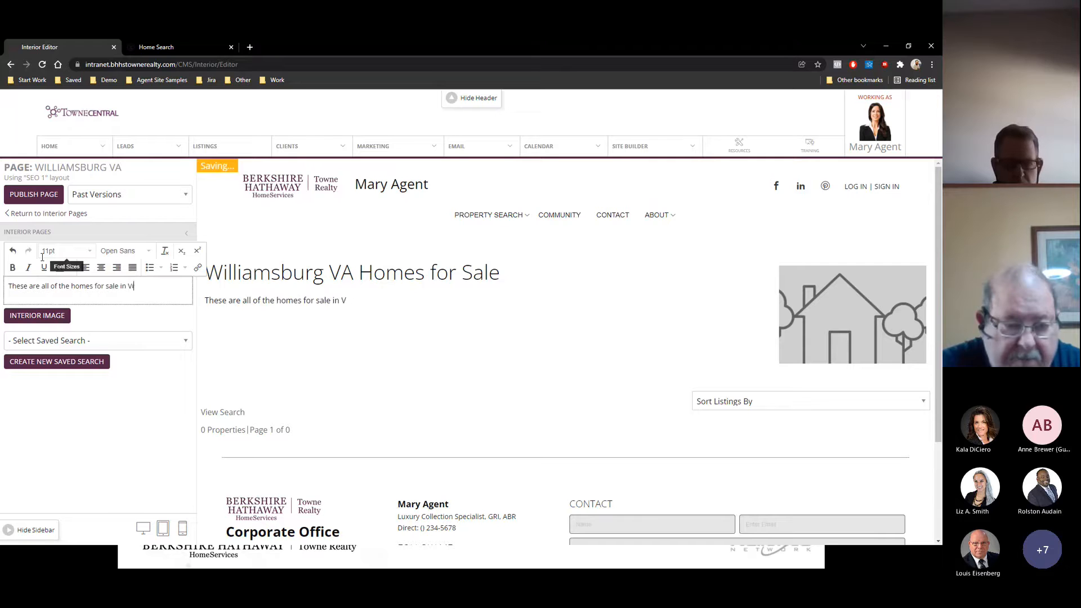
key(BackSpace)
key(BackSpace)
text(Williamsburg VA.)
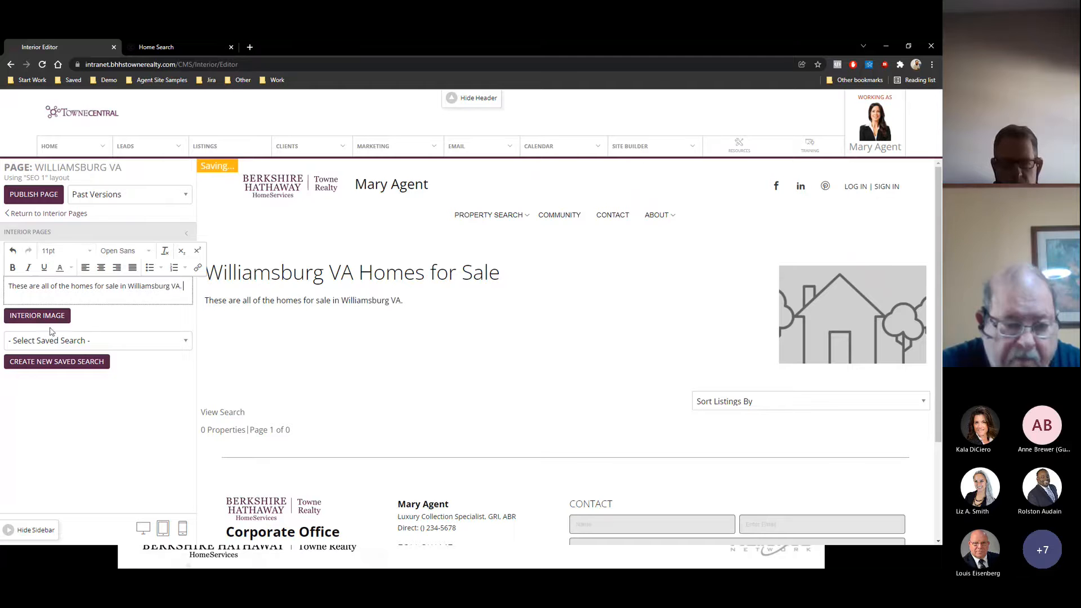
Duplicate the body sentence so that it appears five times in a row in the page's text
triple_click(152, 287)
key(ctrl+c)
key(ctrl+v)
key(ctrl+v)
key(ctrl+v)
key(ctrl+v)
key(ctrl+v)
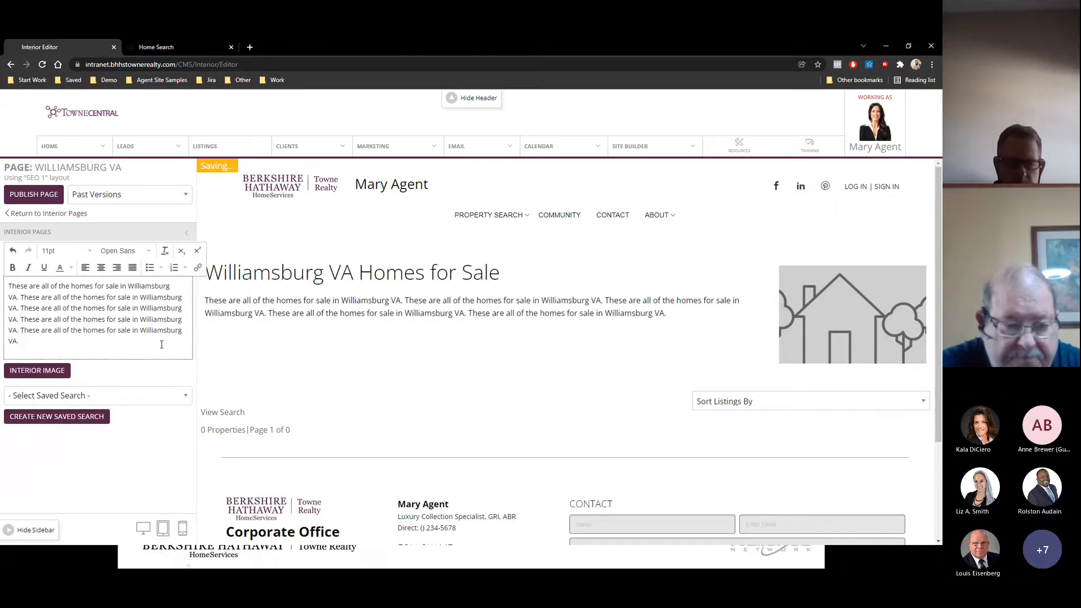
click(160, 370)
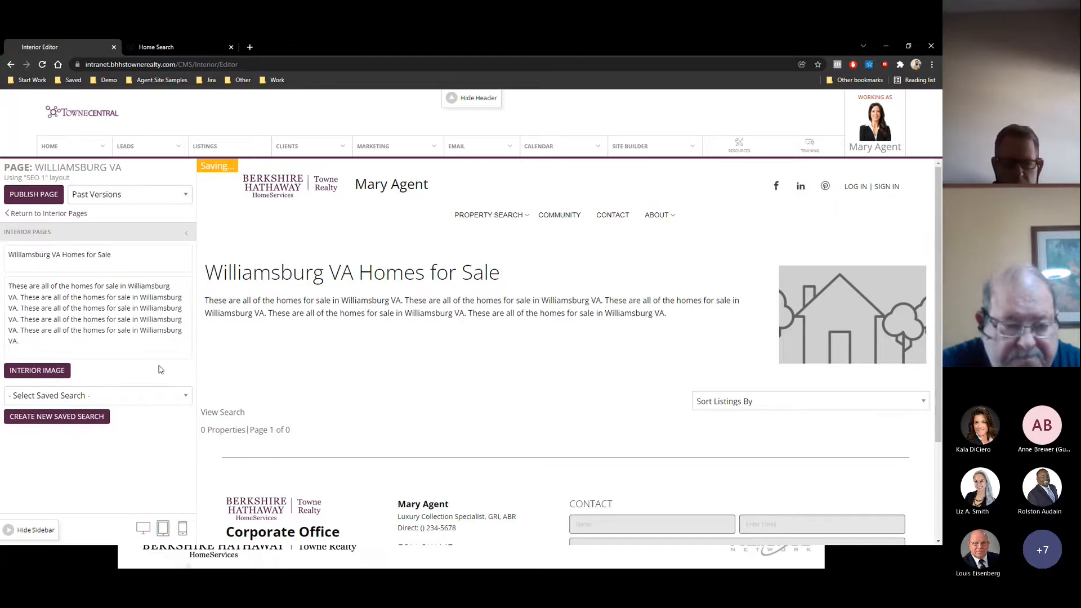
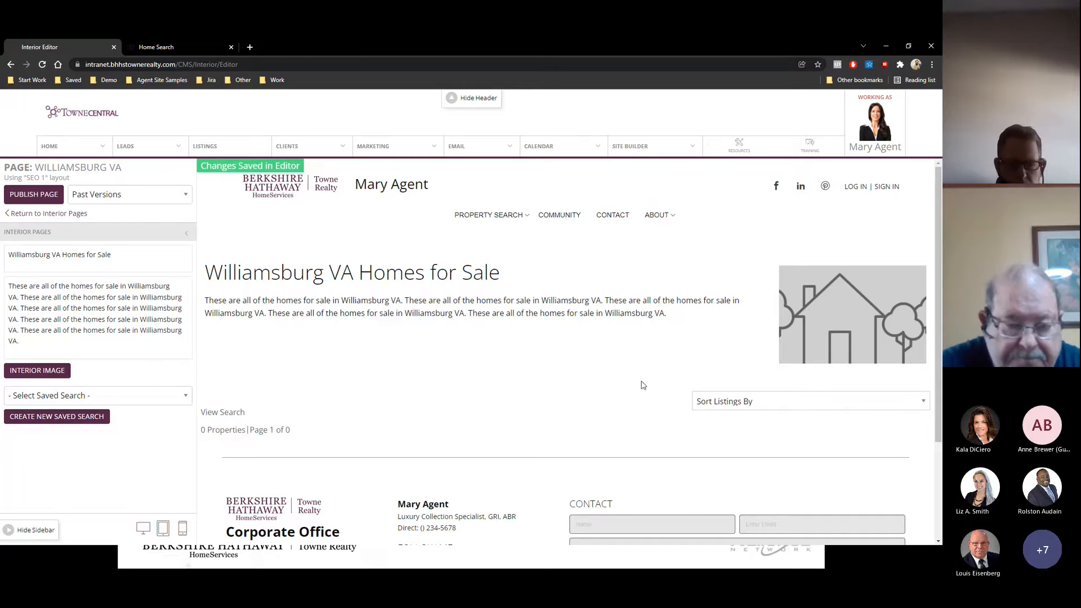
Set the interior image to the company's exterior home photo of the white gabled house with a front lawn
click(46, 370)
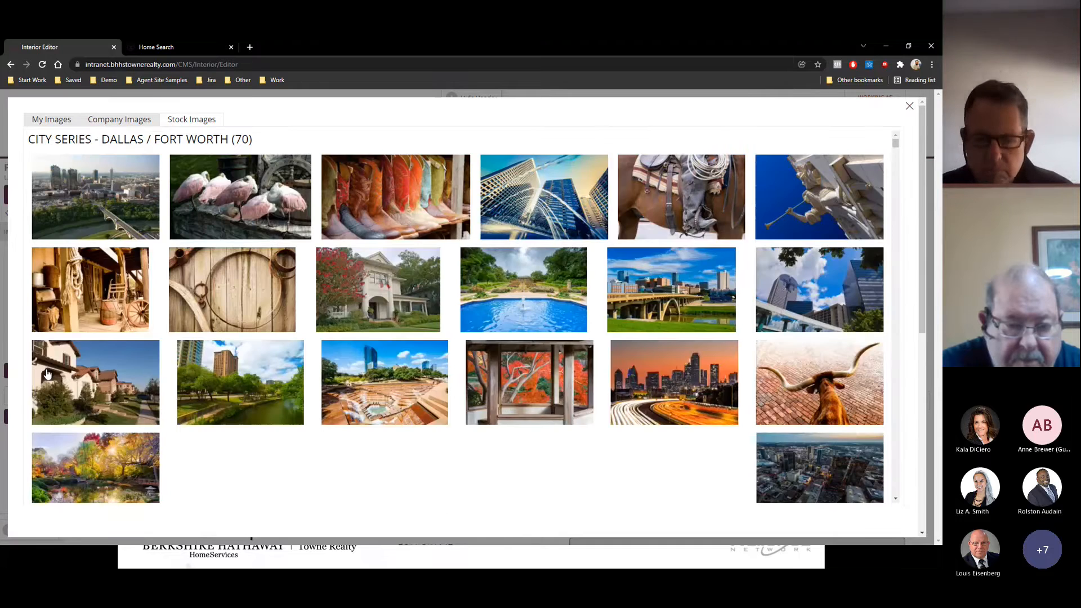
click(98, 121)
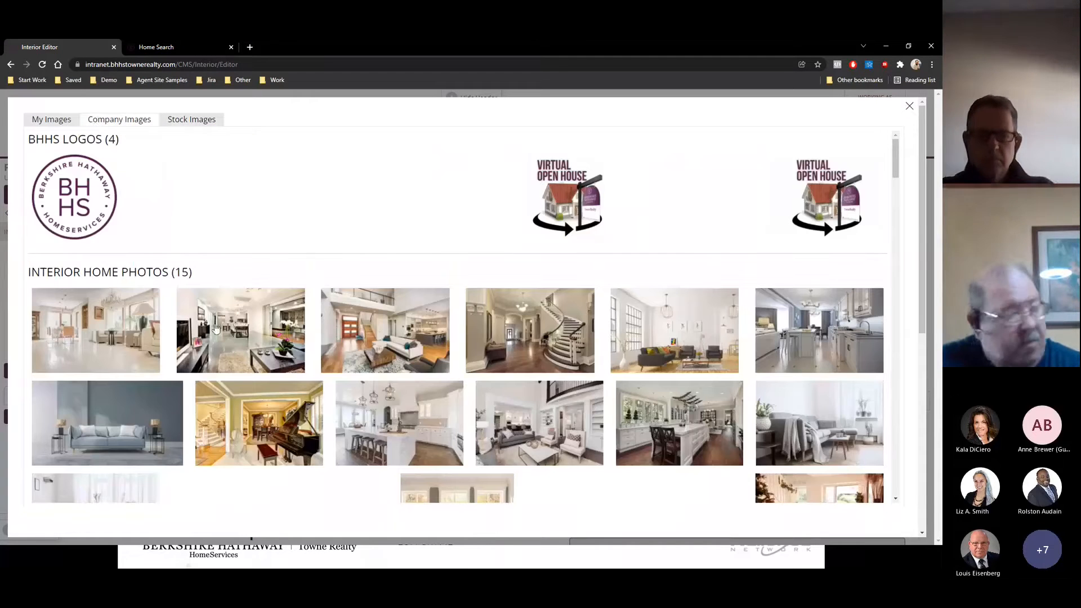
scroll(267, 341, down, 5)
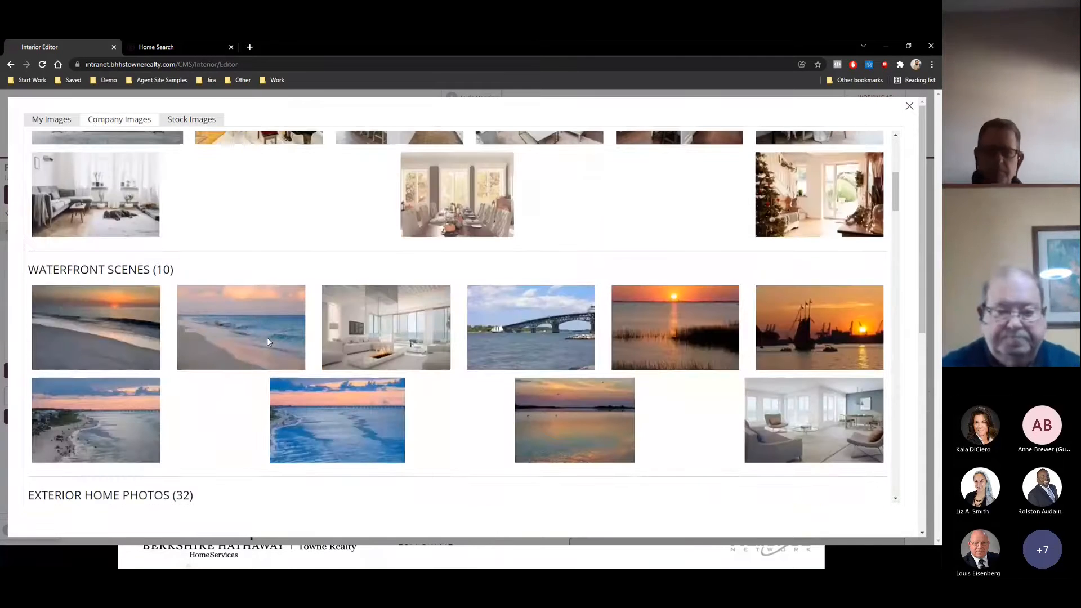
scroll(377, 333, down, 4)
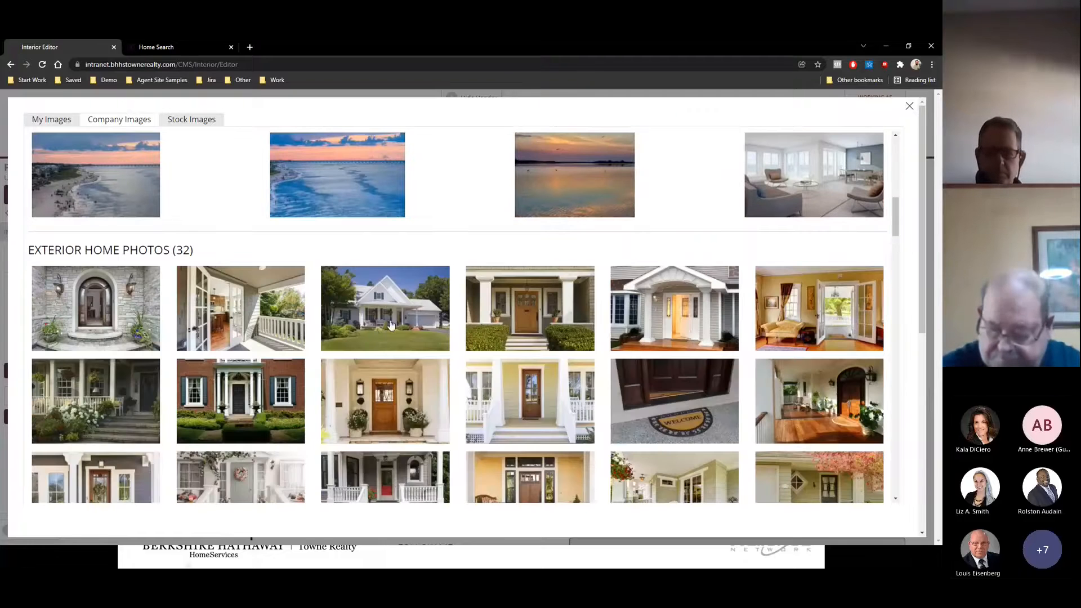
click(389, 324)
click(79, 140)
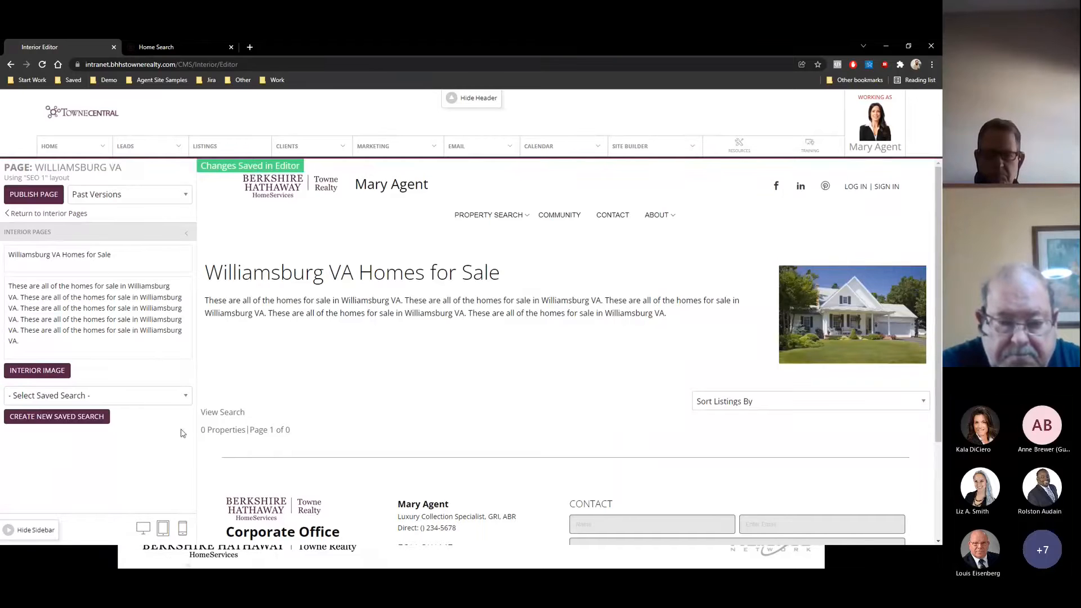
Assign the Williamsburg VA saved search to the page's listings and publish the page
click(42, 395)
click(52, 383)
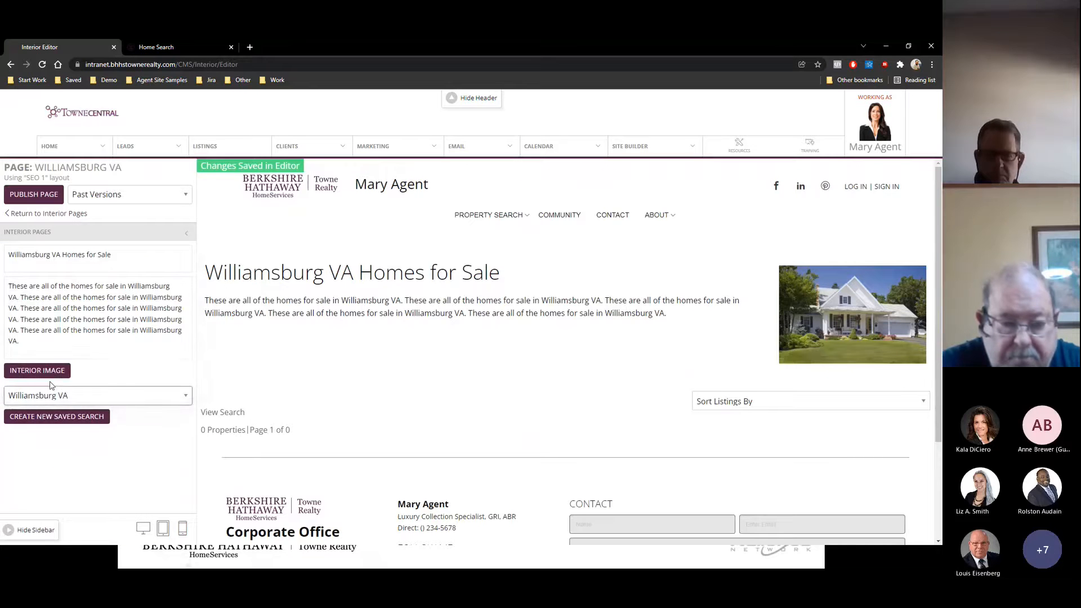
scroll(330, 359, down, 4)
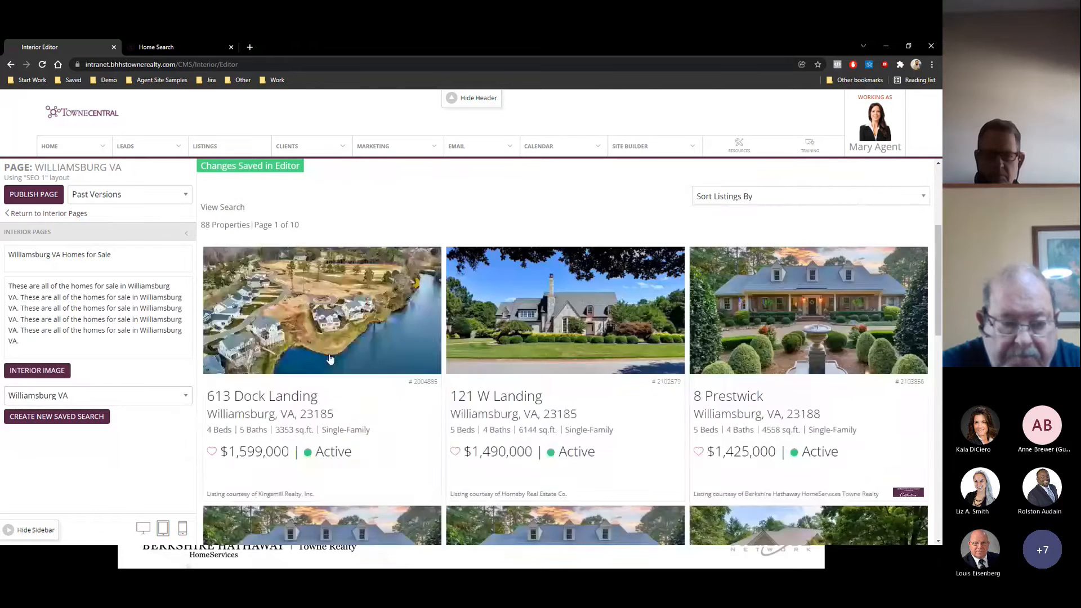
scroll(330, 360, down, 10)
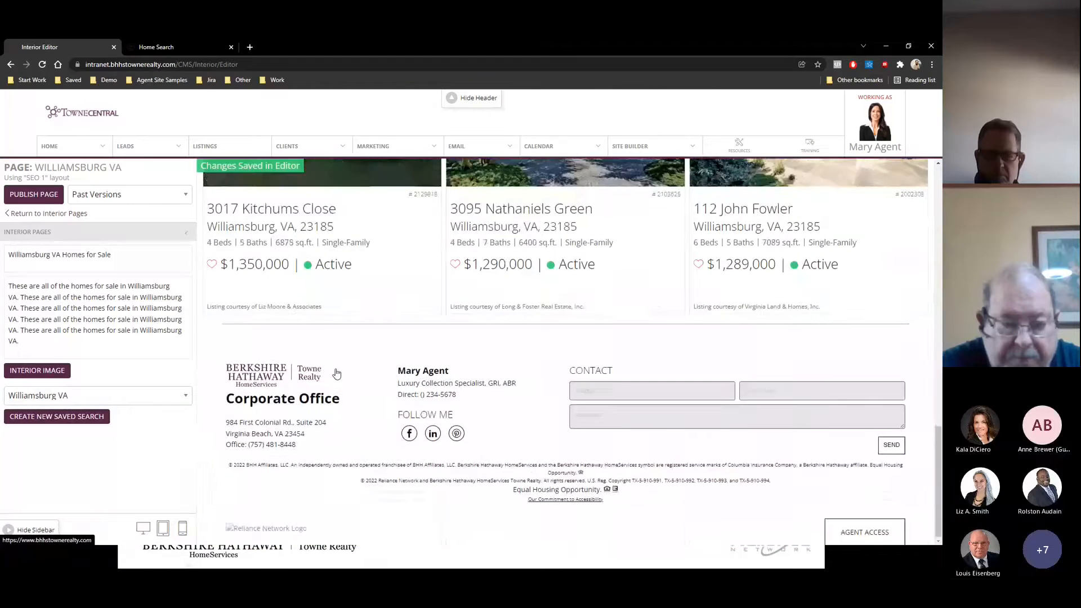
scroll(336, 374, up, 14)
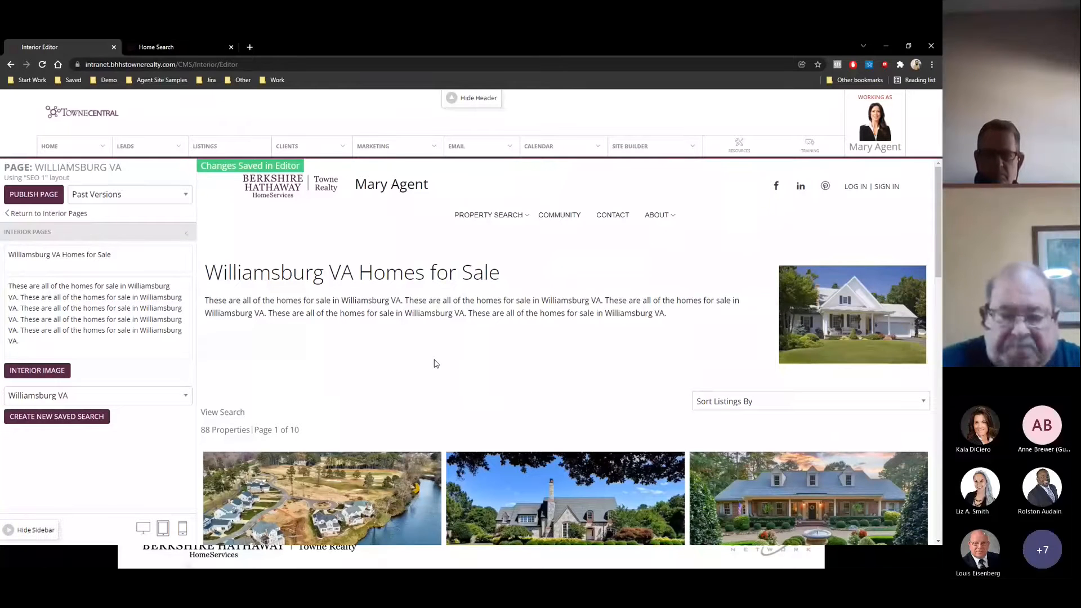
click(35, 196)
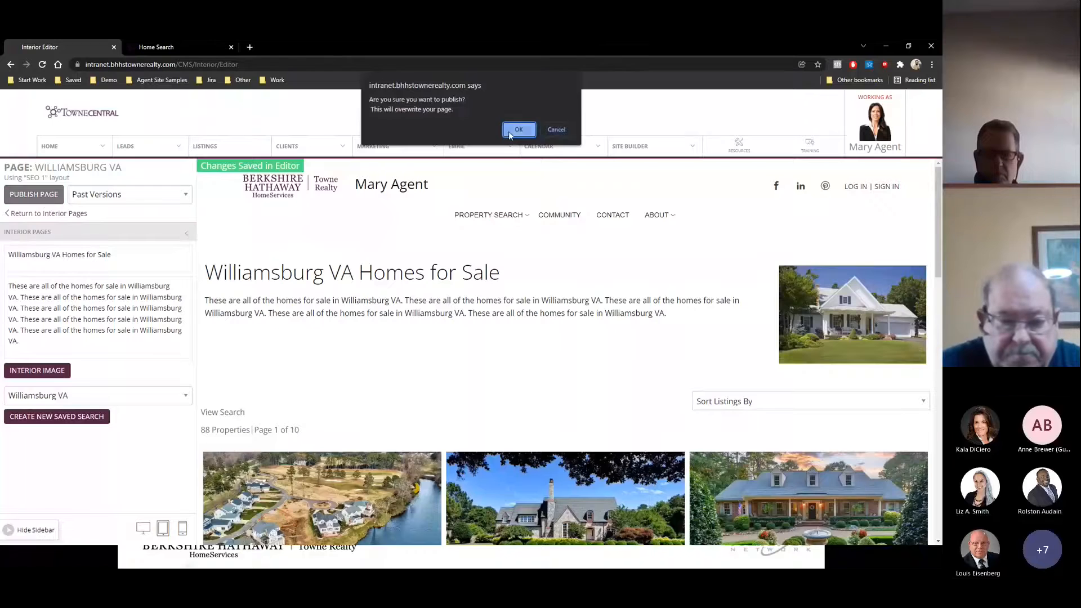
click(519, 130)
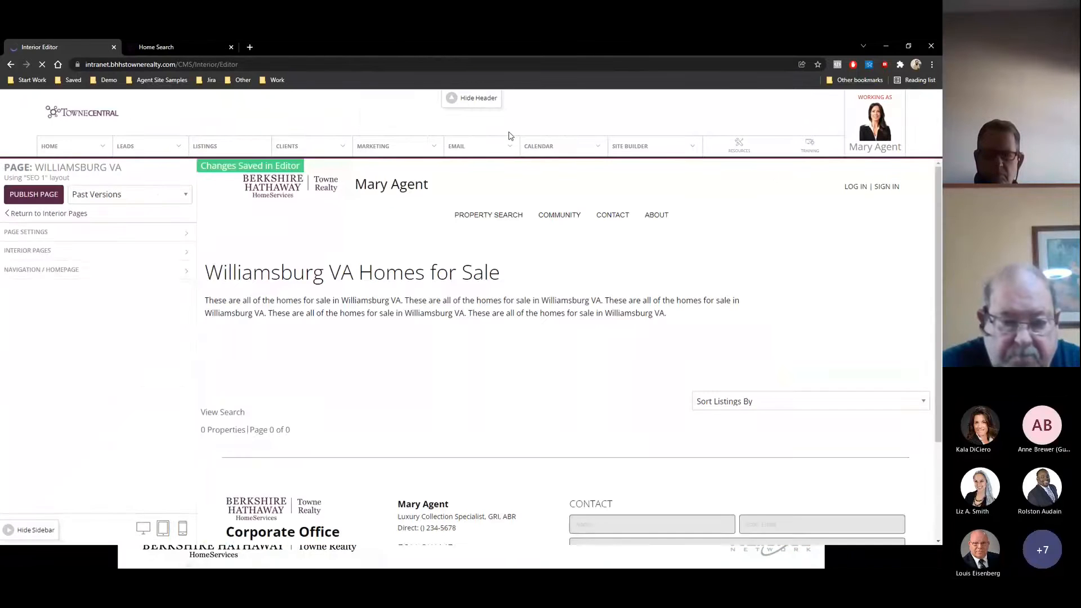
Reopen the page's content and examine the headline and body text in the editing fields and the preview
click(29, 251)
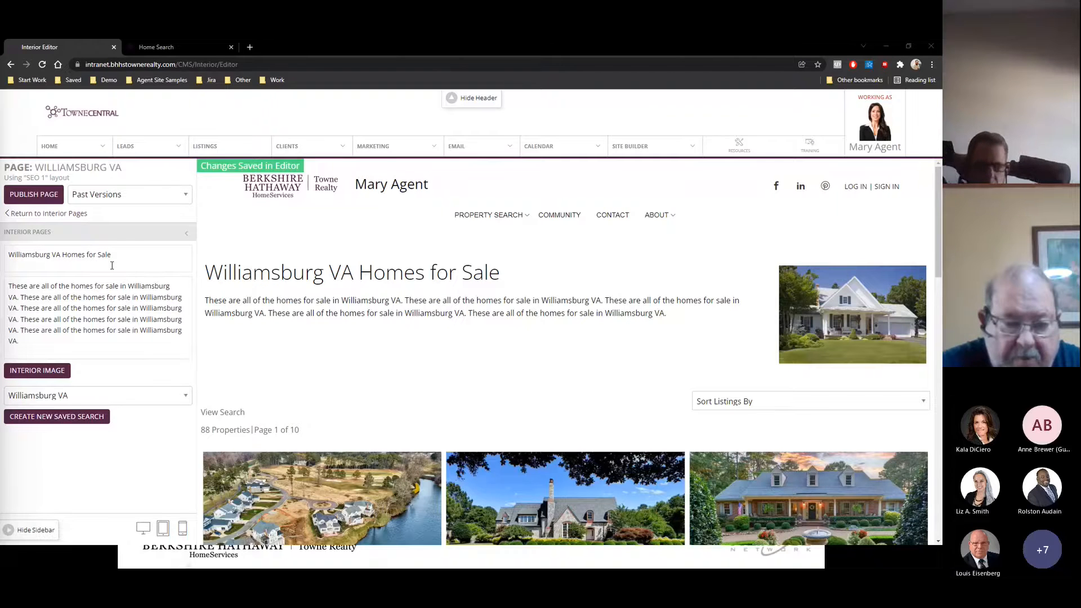
drag(8, 255, 116, 255)
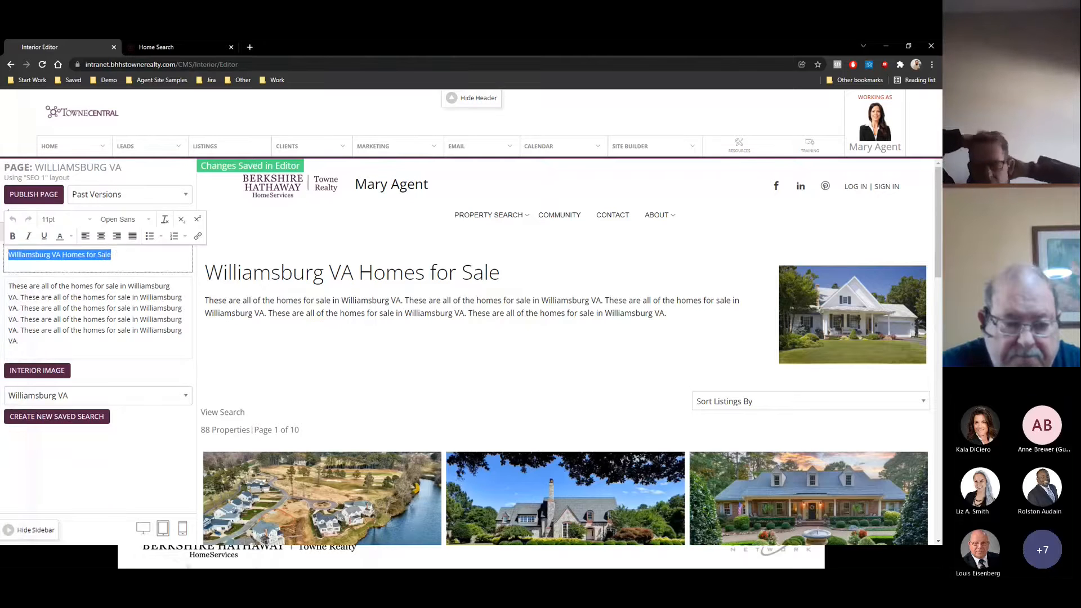
click(27, 255)
drag(8, 255, 113, 256)
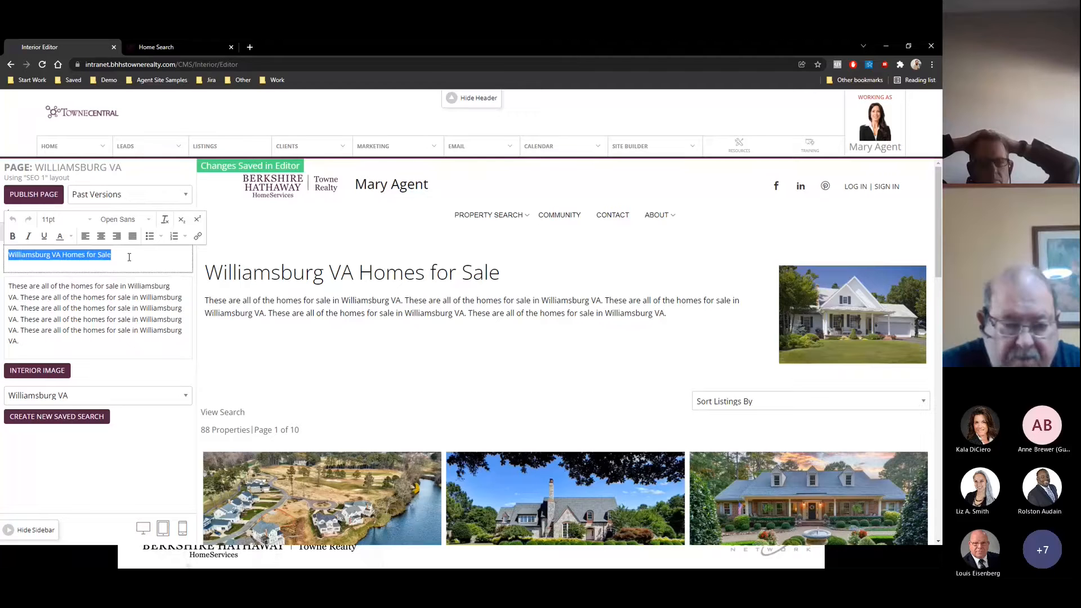
click(142, 309)
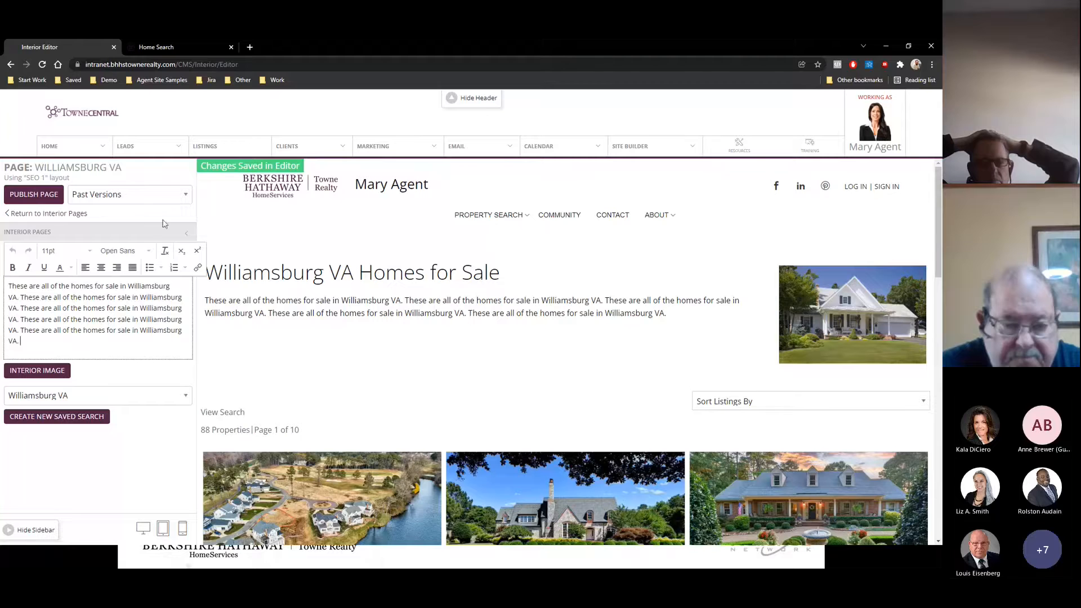
click(187, 174)
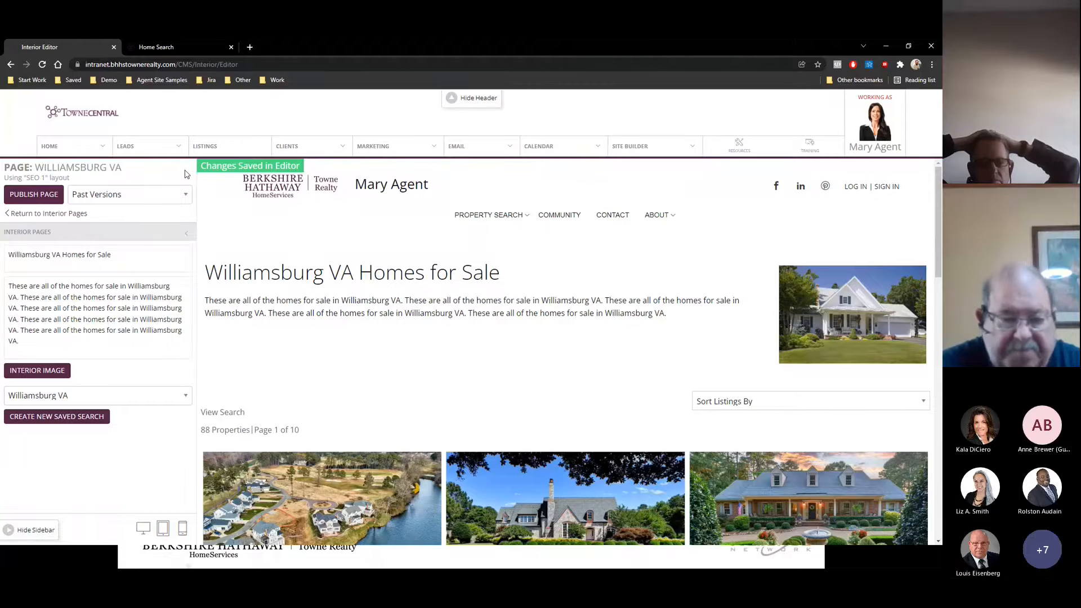
triple_click(319, 274)
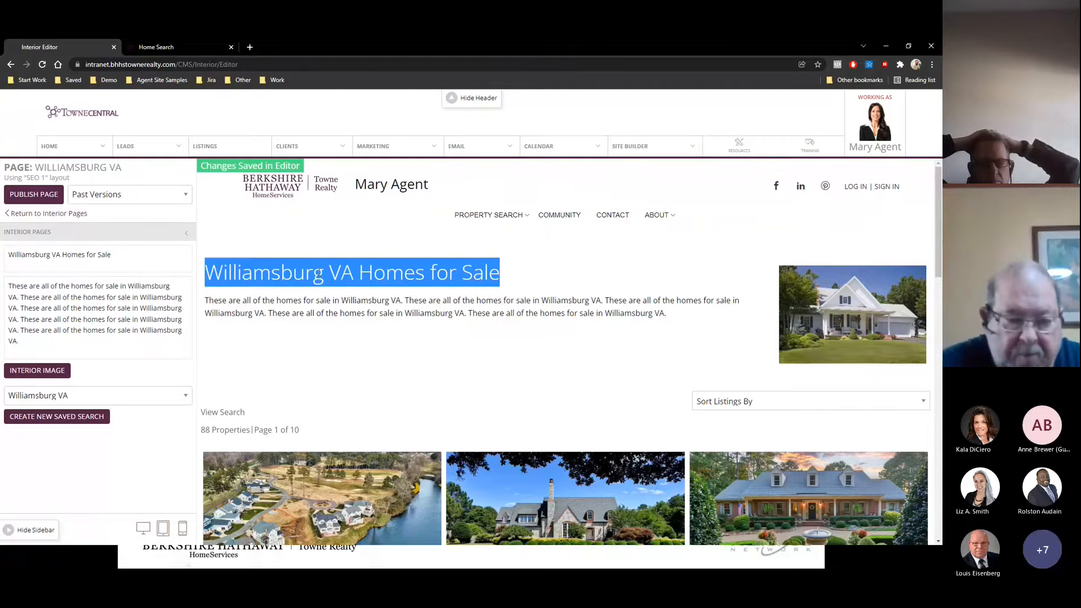
Set the page's meta title to "Williamsburg Homes for sale |" followed by the agent's name and "BHHS Towne Realty"
click(82, 234)
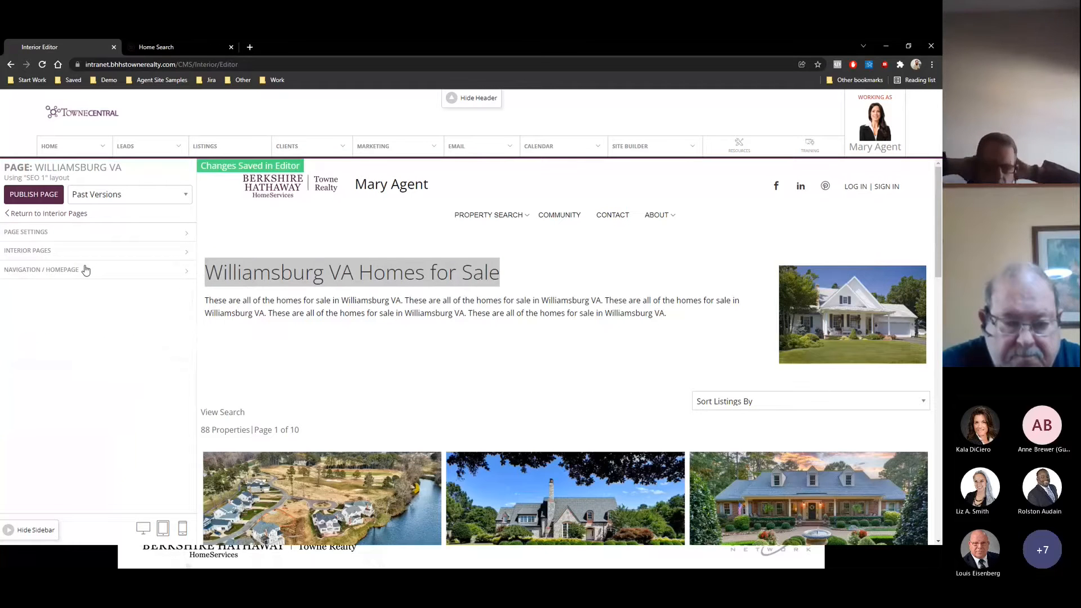
click(38, 234)
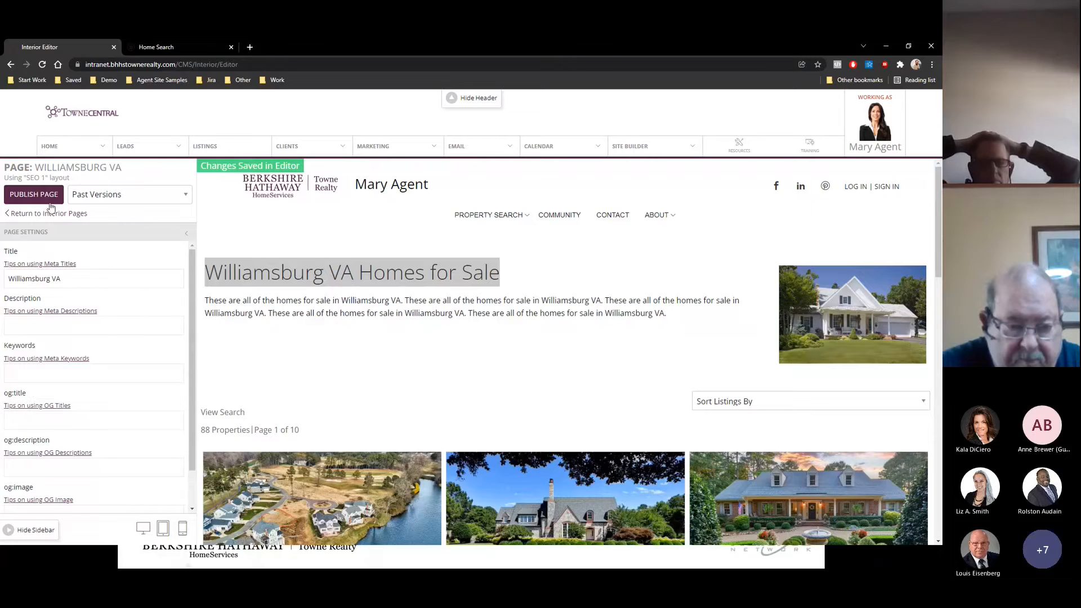
click(82, 276)
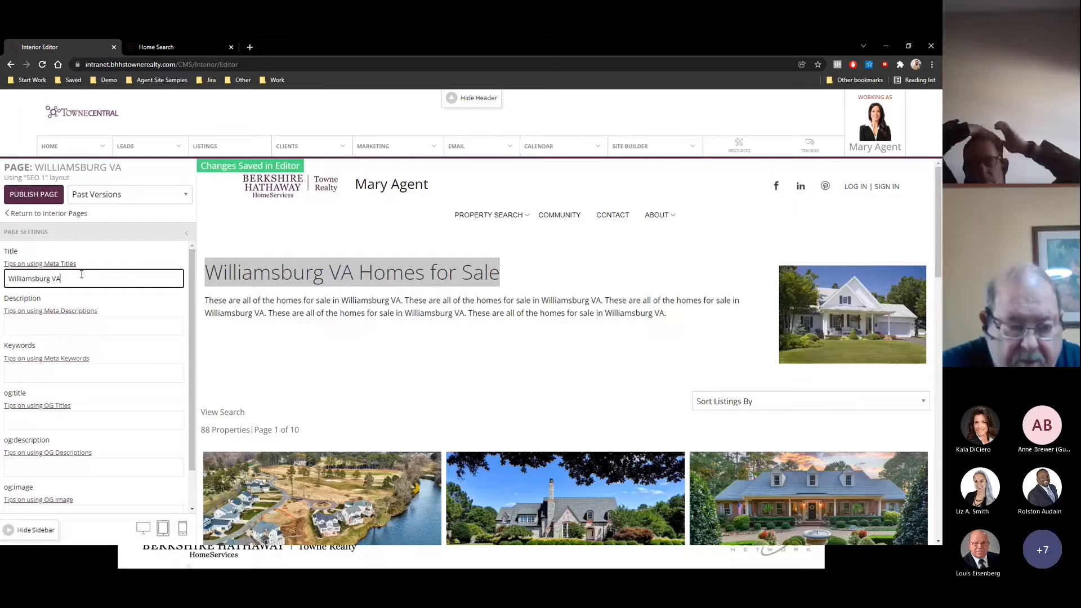
key(BackSpace)
key(BackSpace)
text(Homes for sale |)
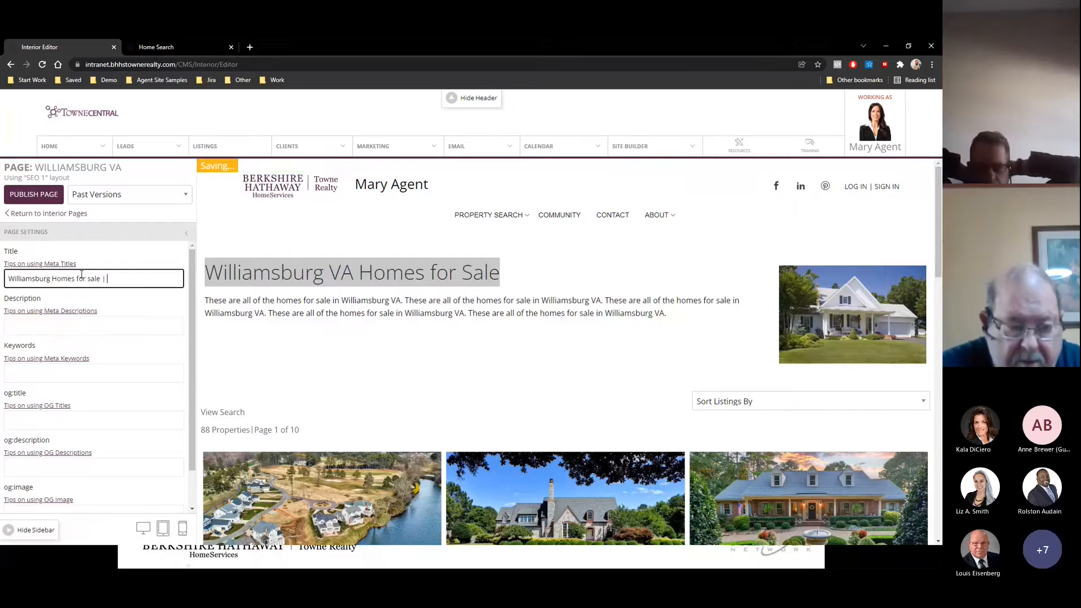
text( Mary A)
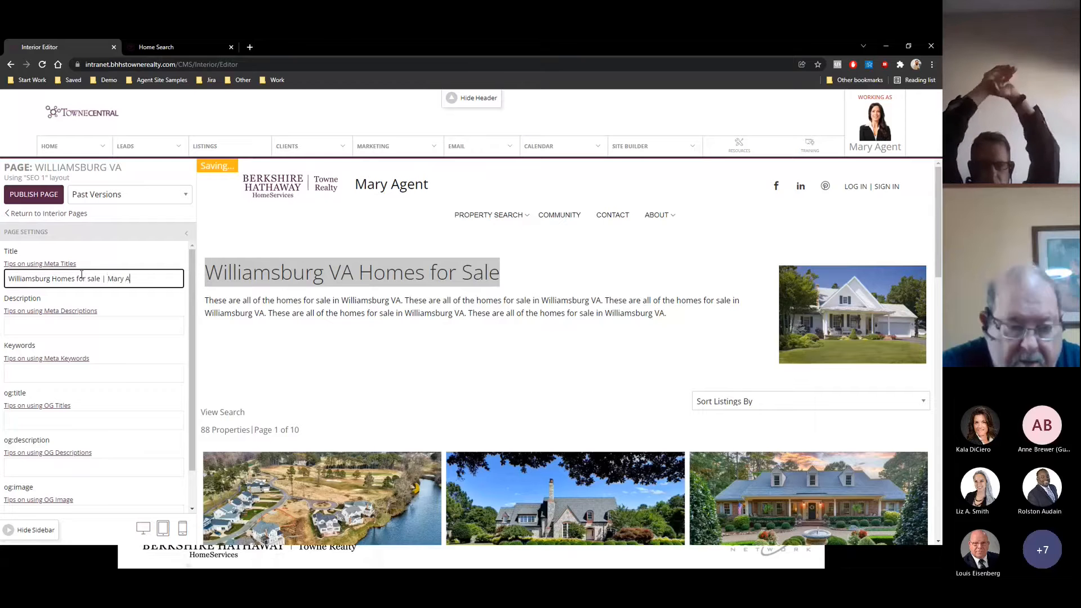
text(gent BHHS Towne Realty)
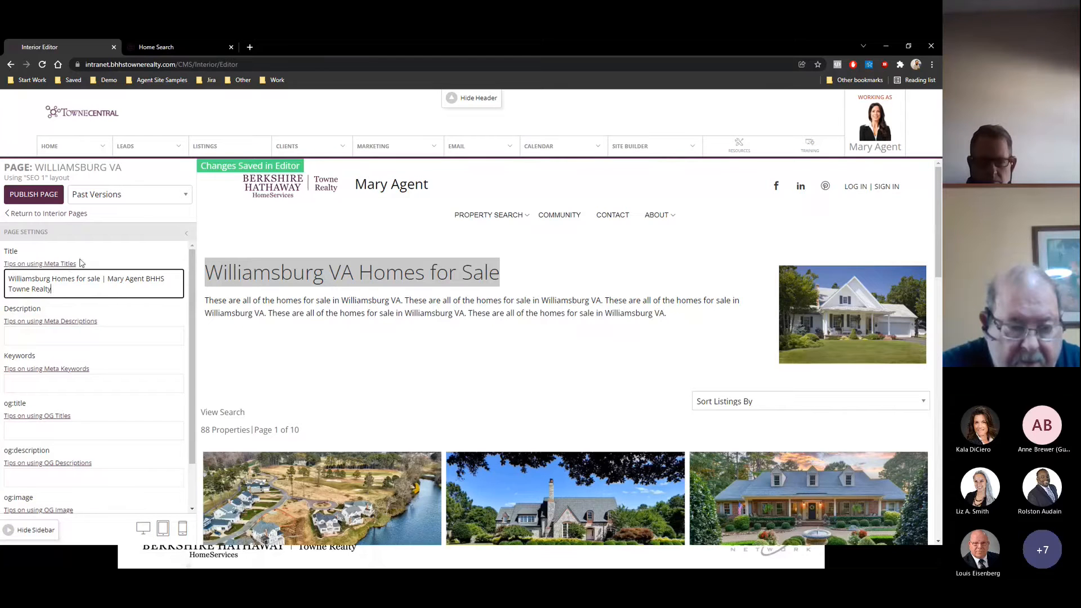
click(139, 258)
Activate the meta description field and look over the page's headline, text and listings in the preview
click(89, 341)
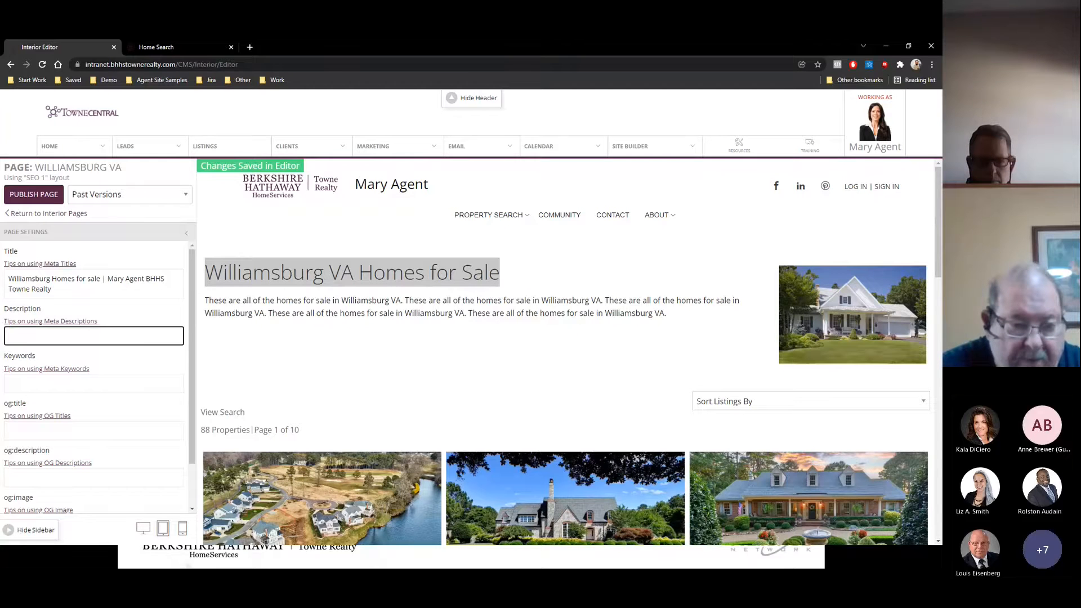
scroll(353, 409, down, 3)
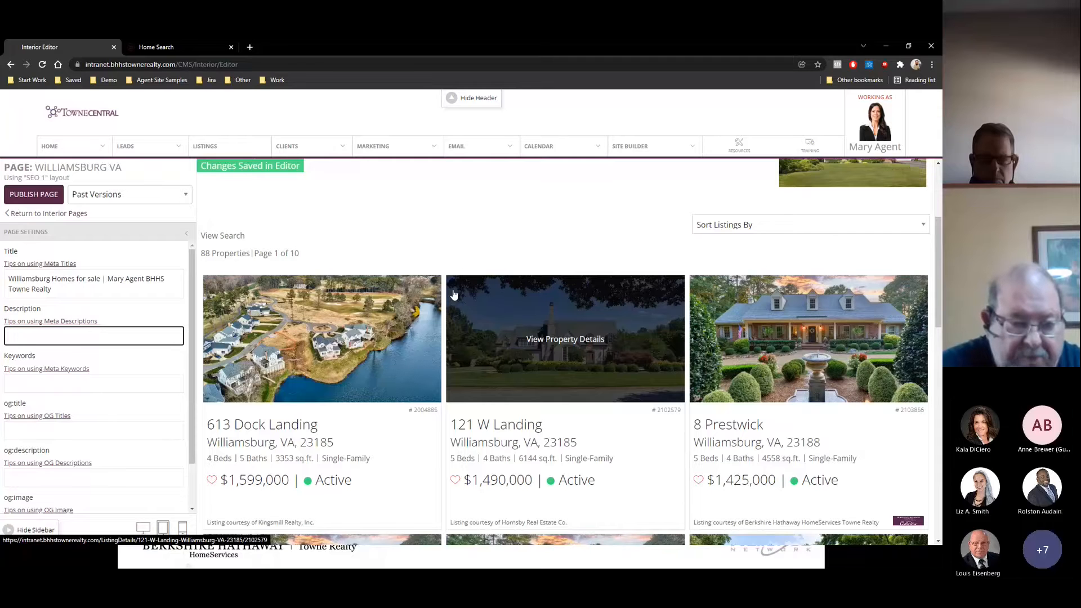
scroll(344, 310, up, 3)
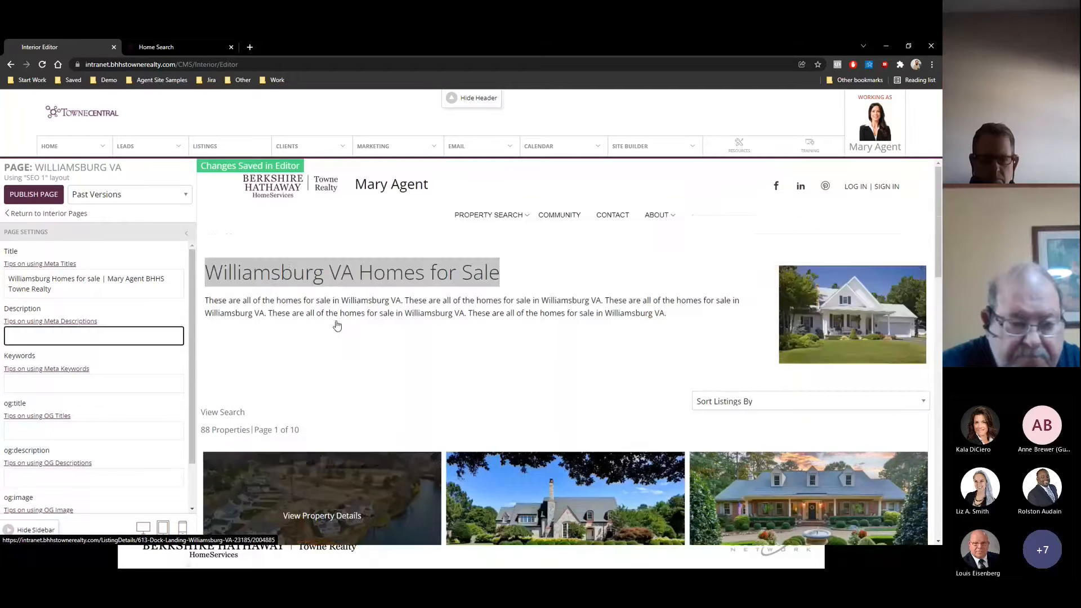
Highlight the page headline in the preview and look over the property listings below it
triple_click(288, 271)
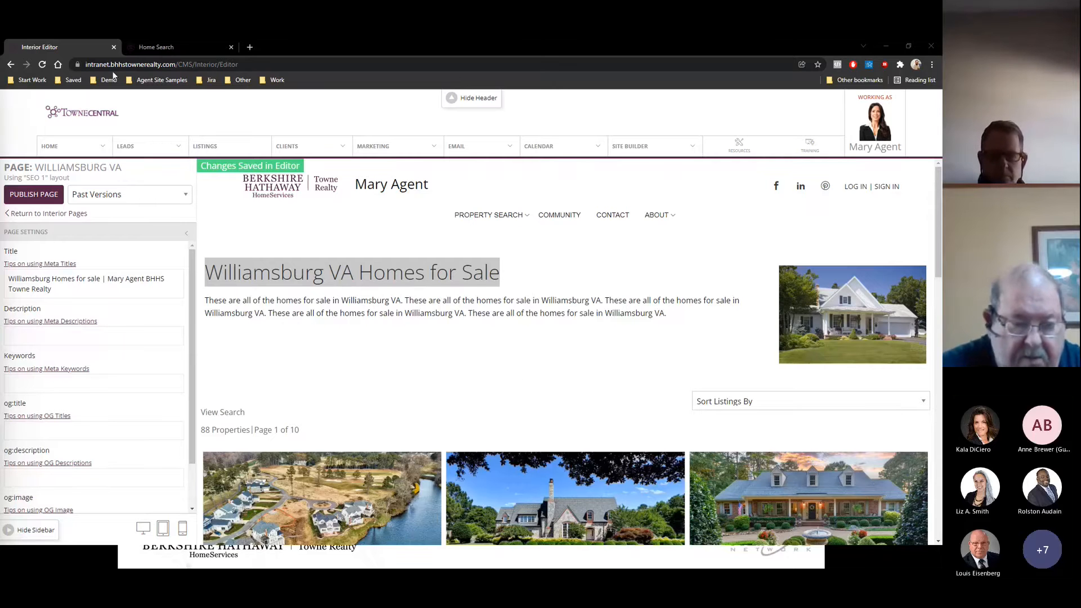
scroll(519, 381, down, 5)
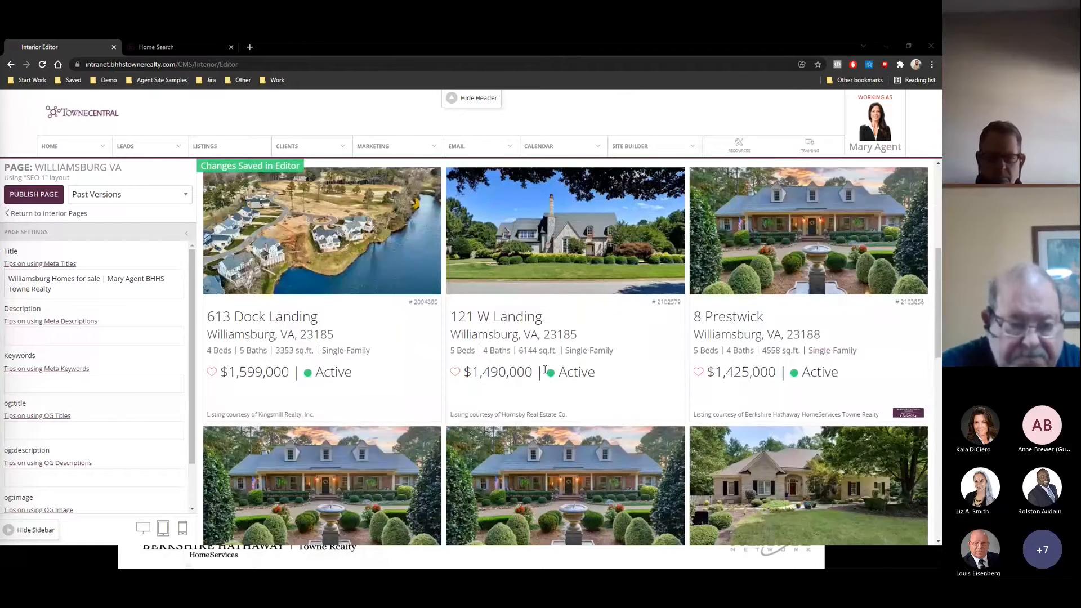
scroll(492, 364, up, 5)
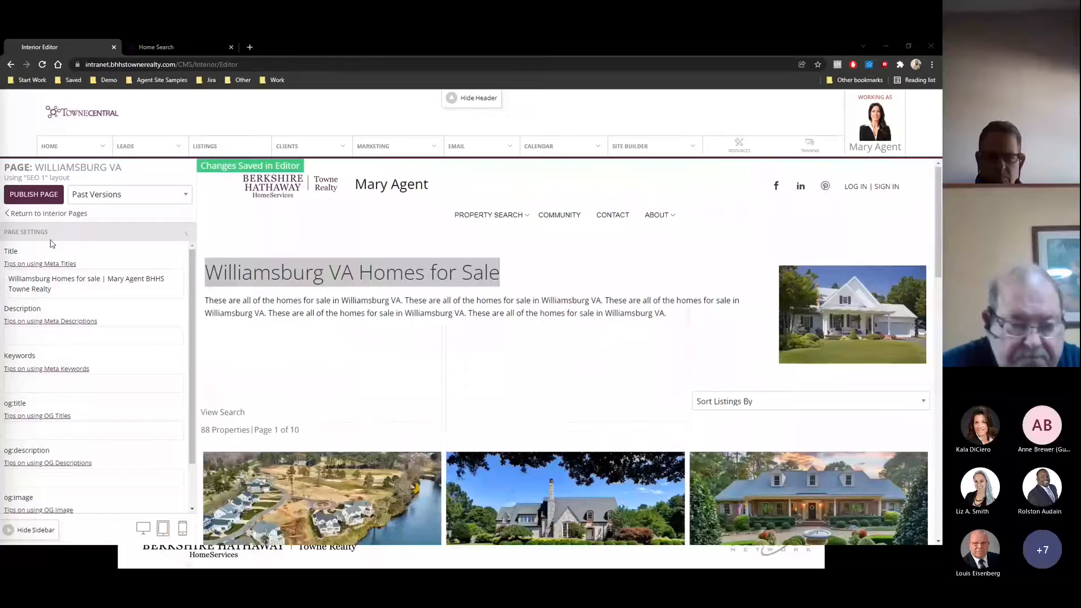
Close the page's meta settings and publish the Williamsburg VA page, overwriting the live version
click(20, 215)
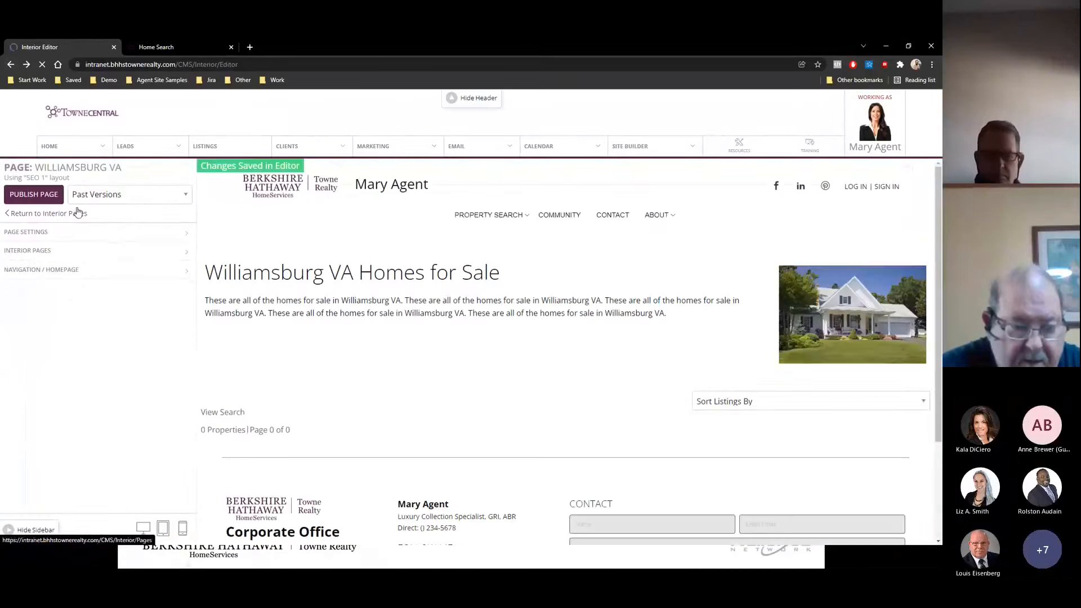
click(51, 200)
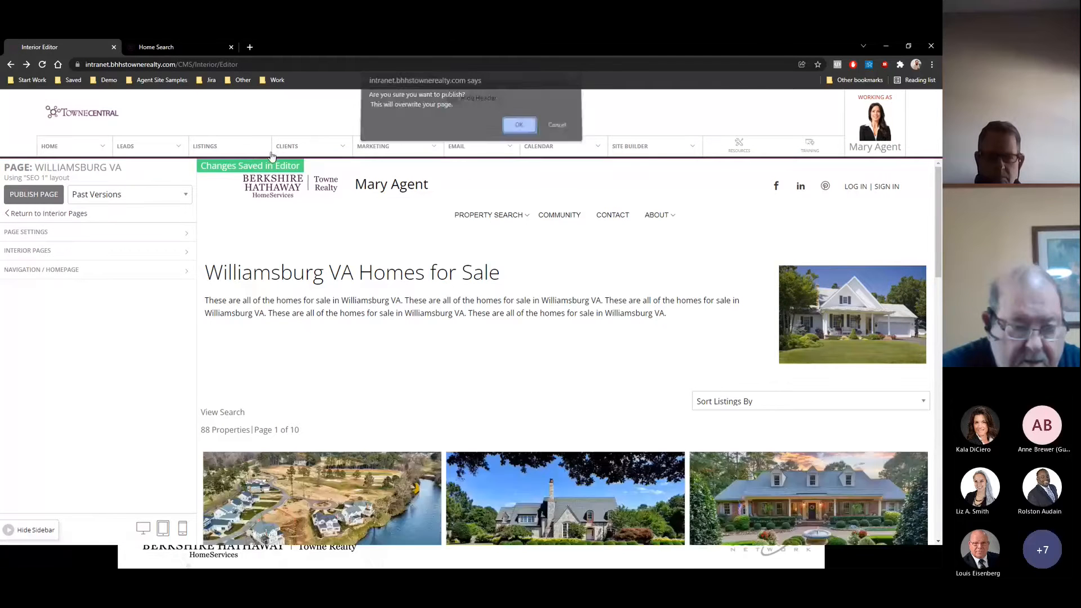
key(Return)
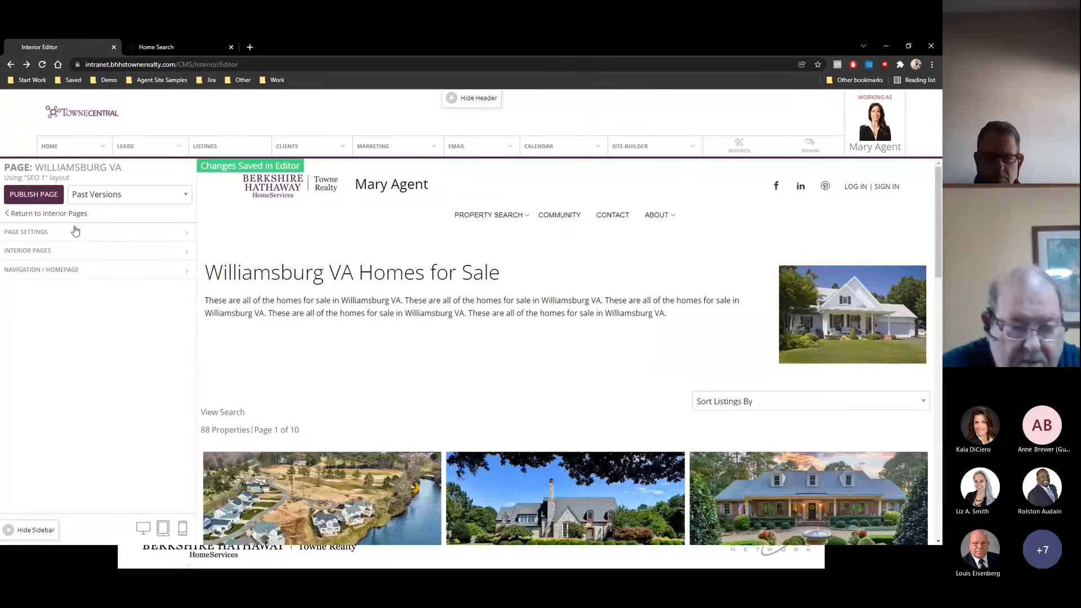
Return to the interior pages list and check the Williamsburg VA page's name, URL, meta and sitemap settings without changing them
click(40, 214)
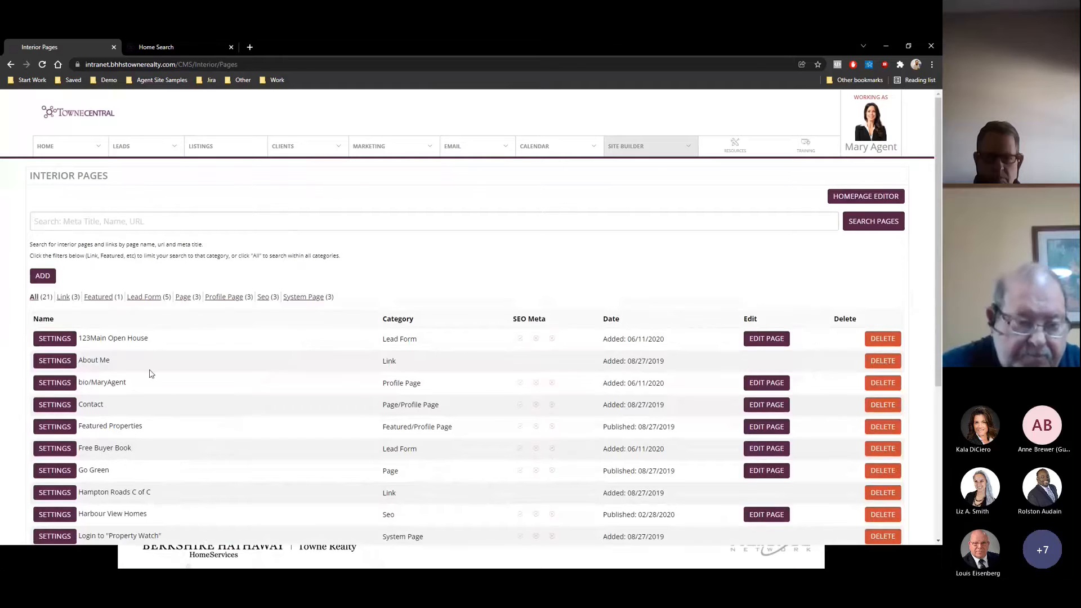
scroll(151, 373, down, 5)
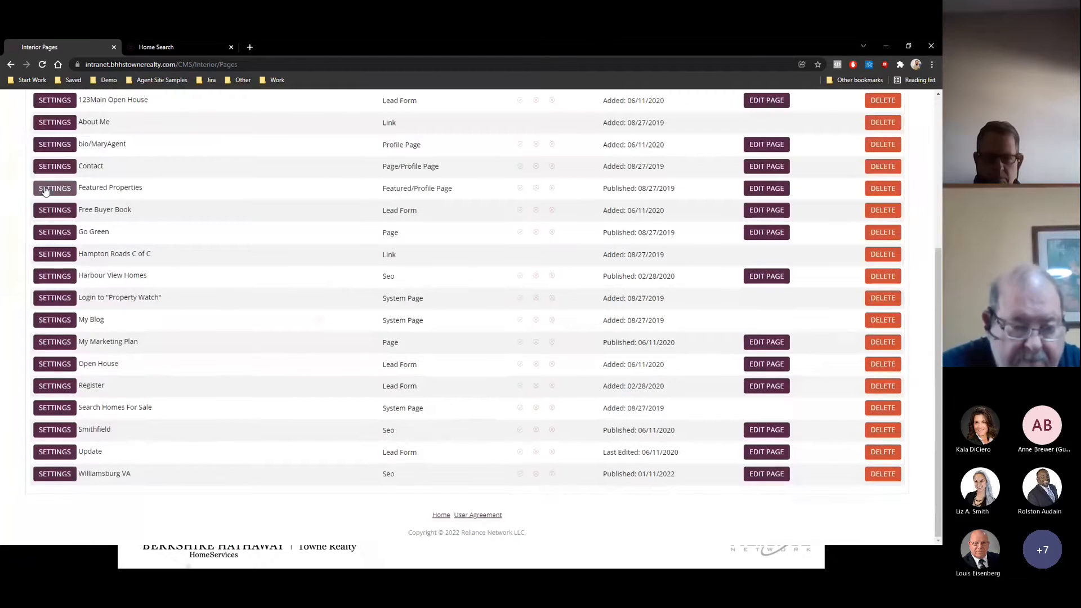
click(54, 474)
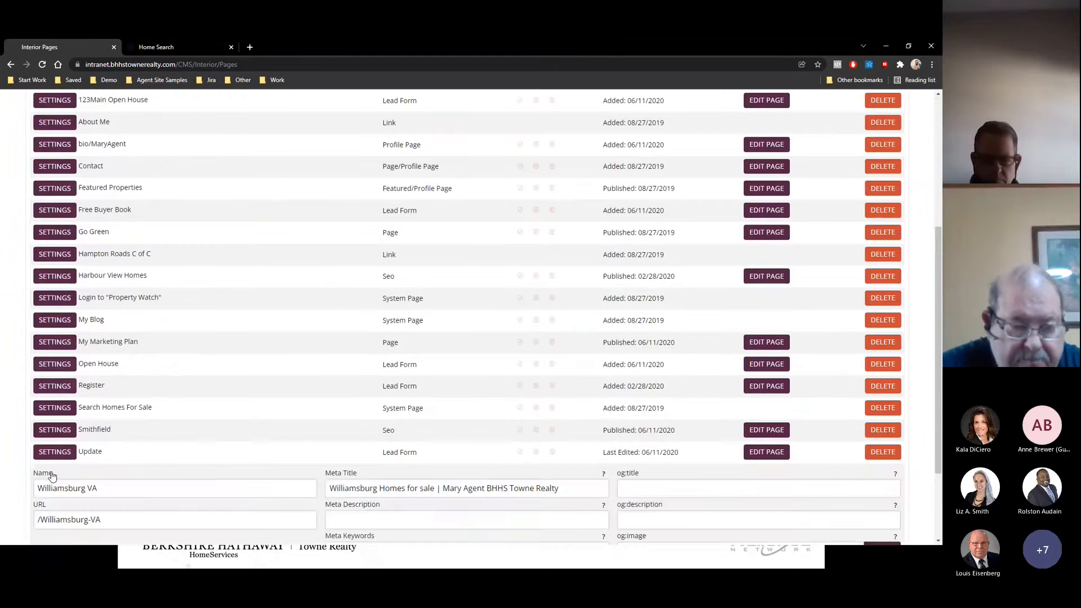
scroll(225, 422, down, 3)
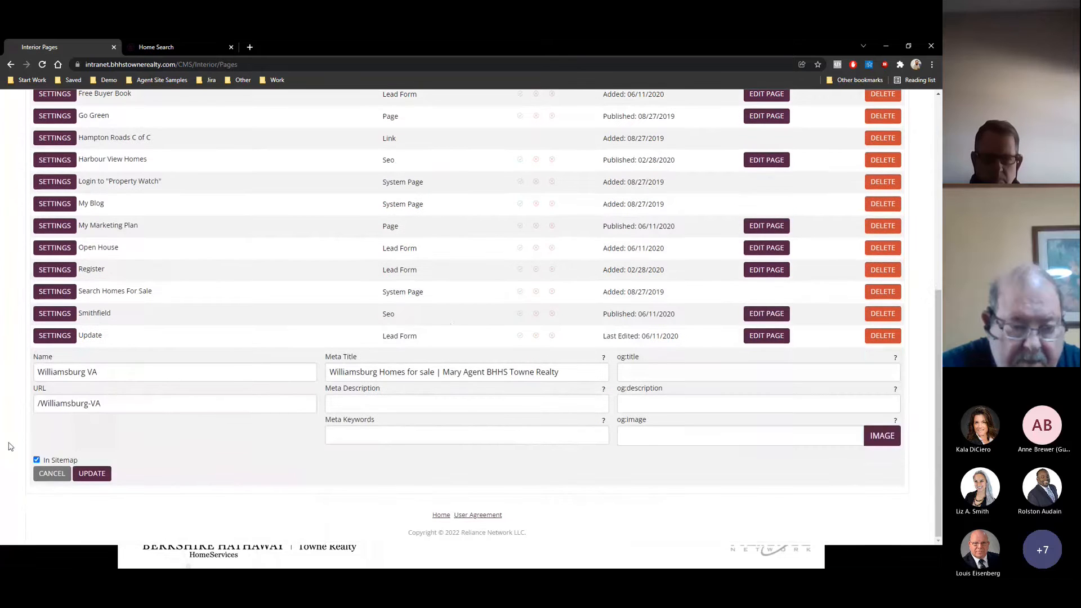
click(61, 477)
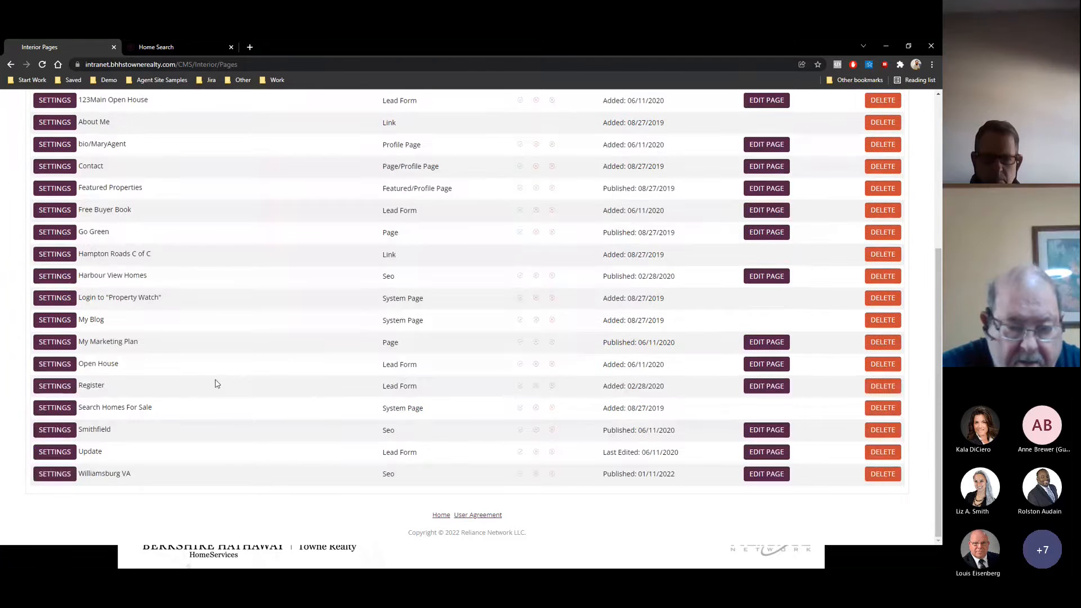
Start adding a lead form, compare the System Lead Form and Lead Pages layouts, highlight the Open House layout, and close without creating a page
scroll(217, 383, up, 5)
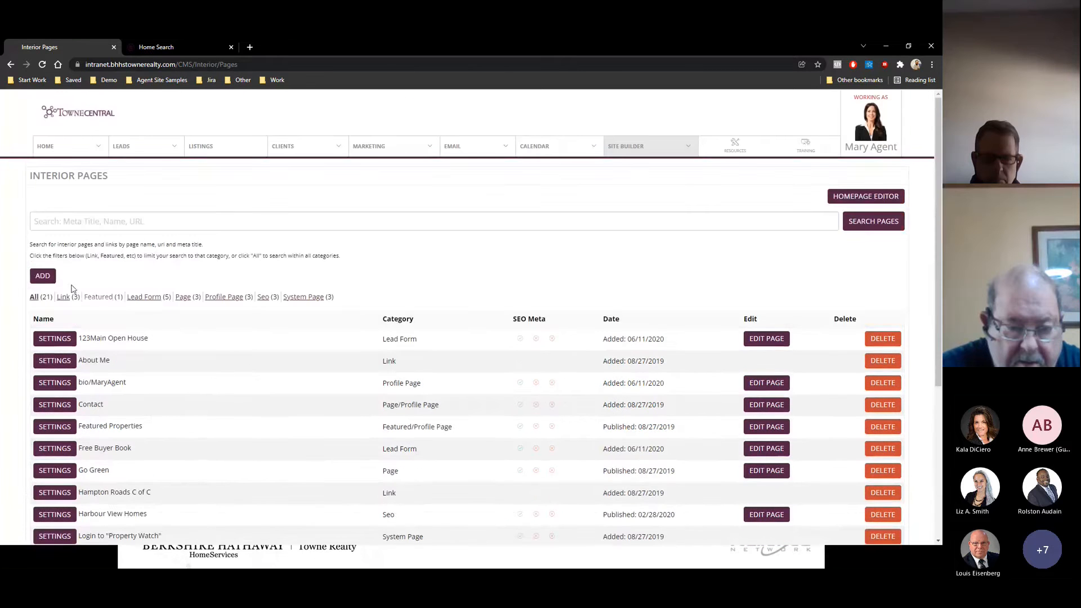
click(43, 276)
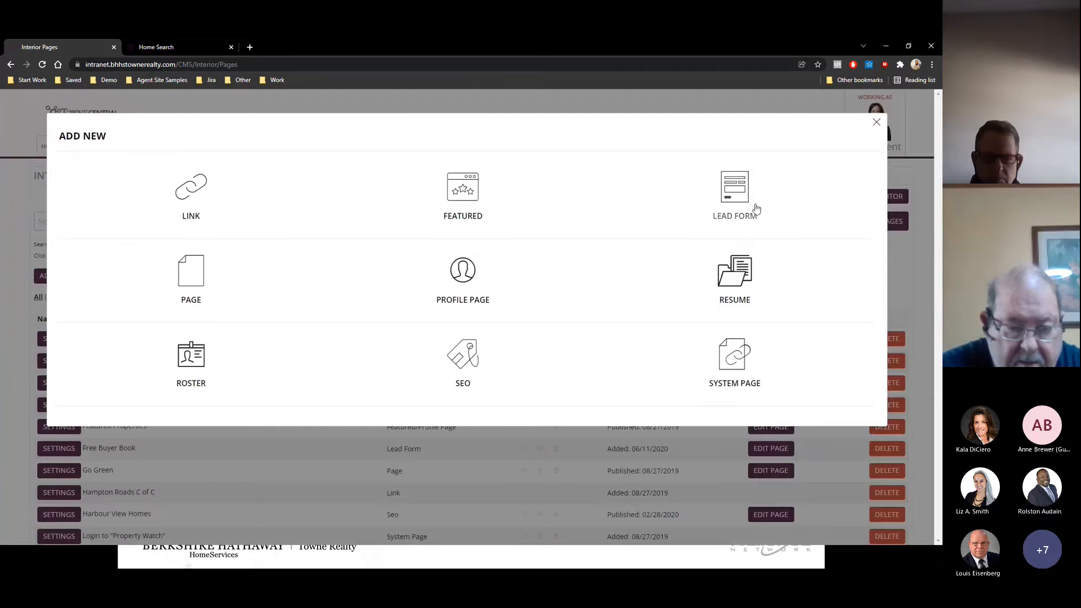
click(741, 193)
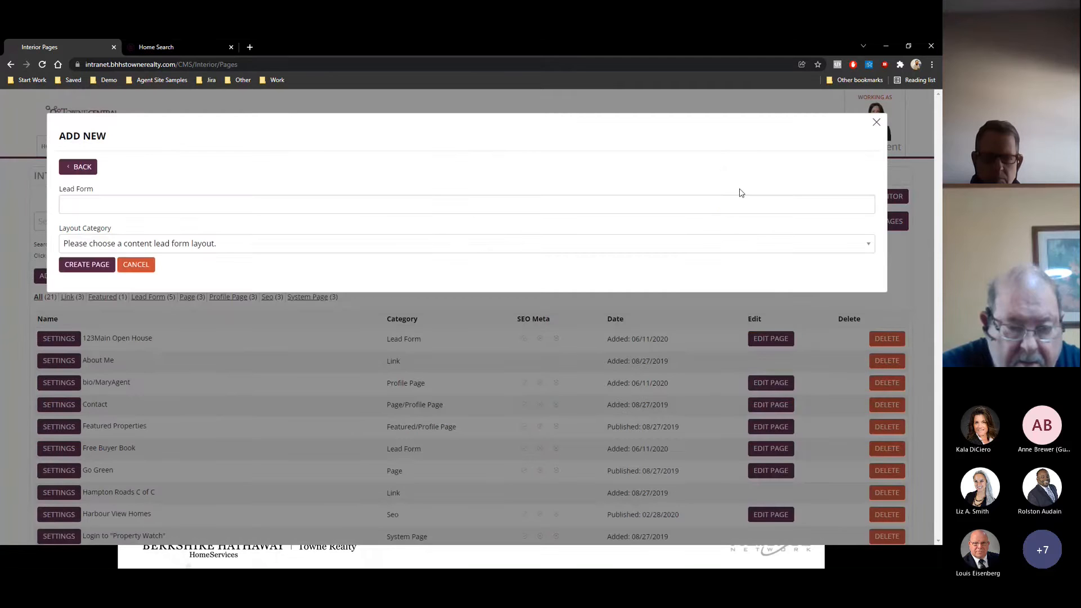
click(169, 244)
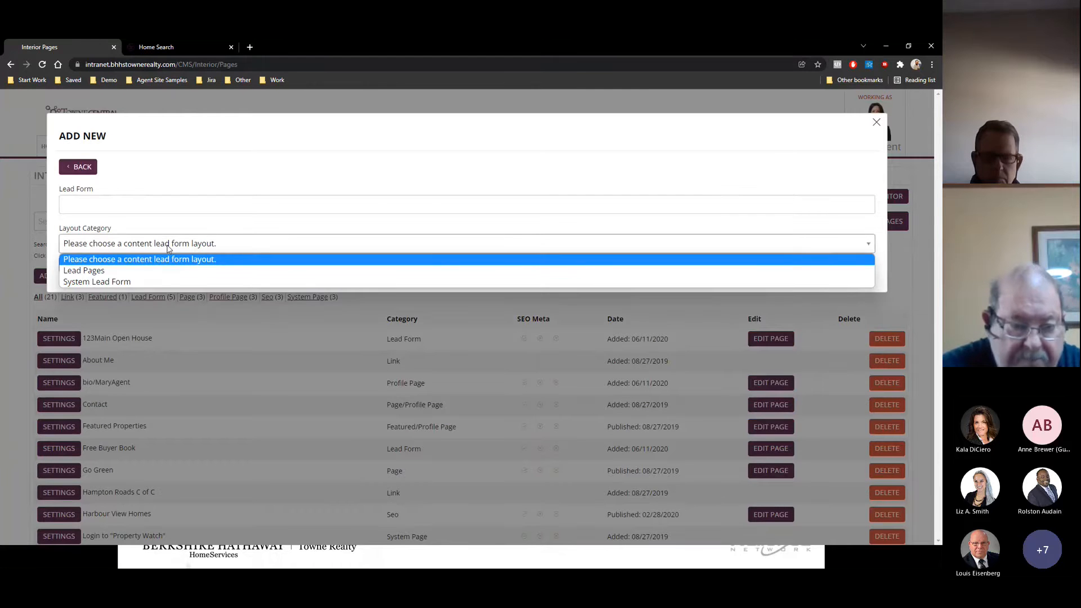
click(114, 282)
click(123, 243)
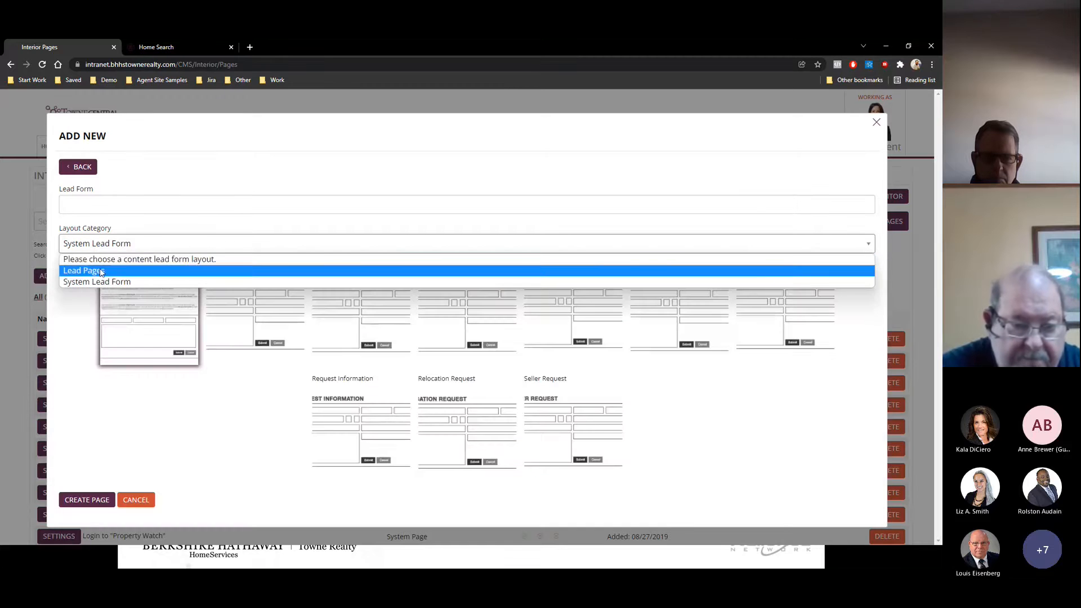
click(116, 274)
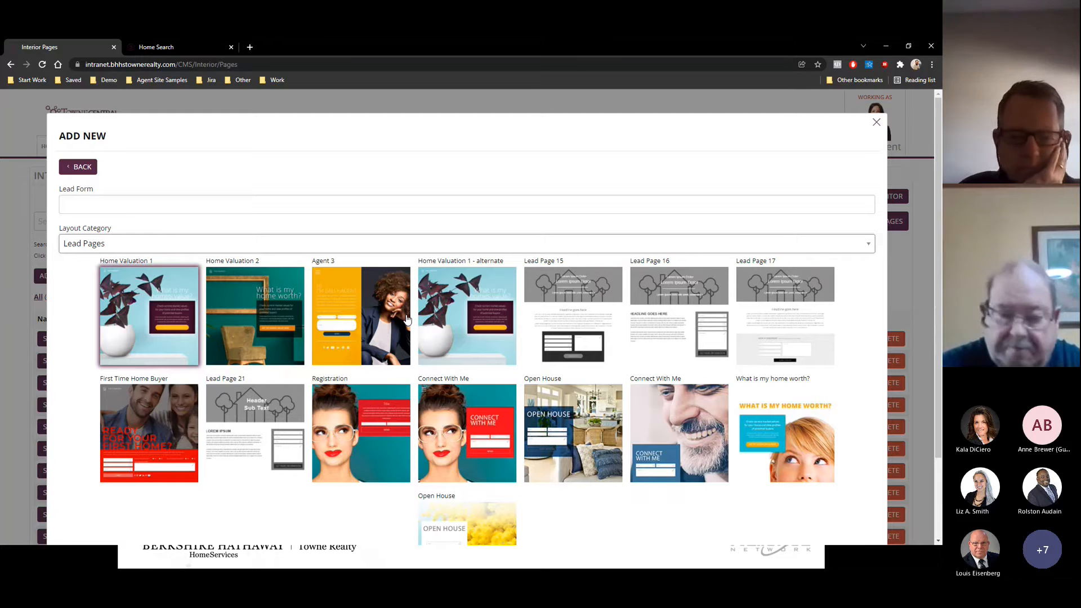
click(575, 444)
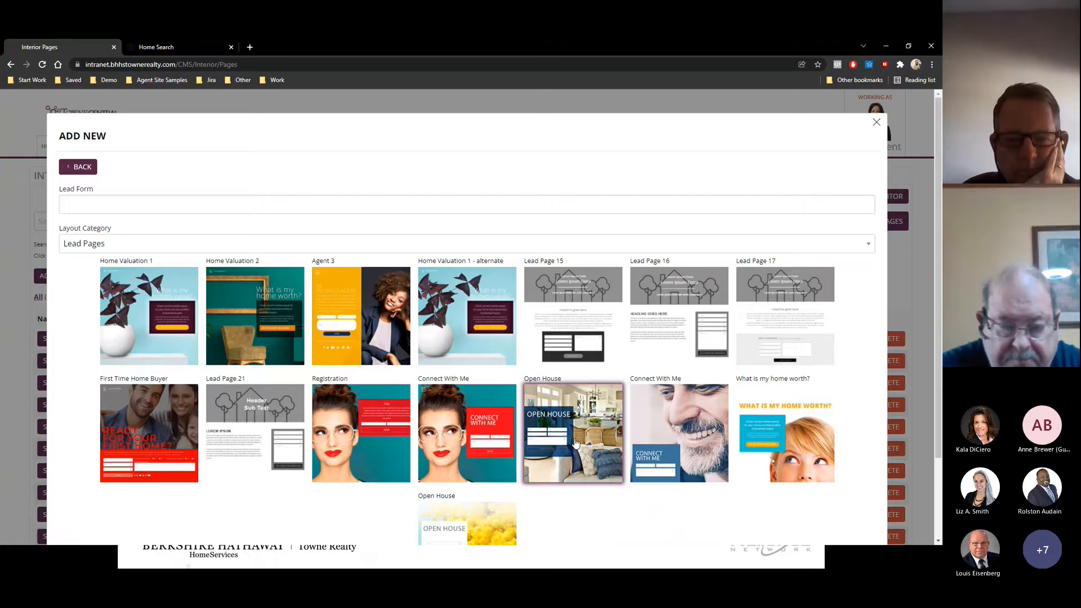
click(876, 123)
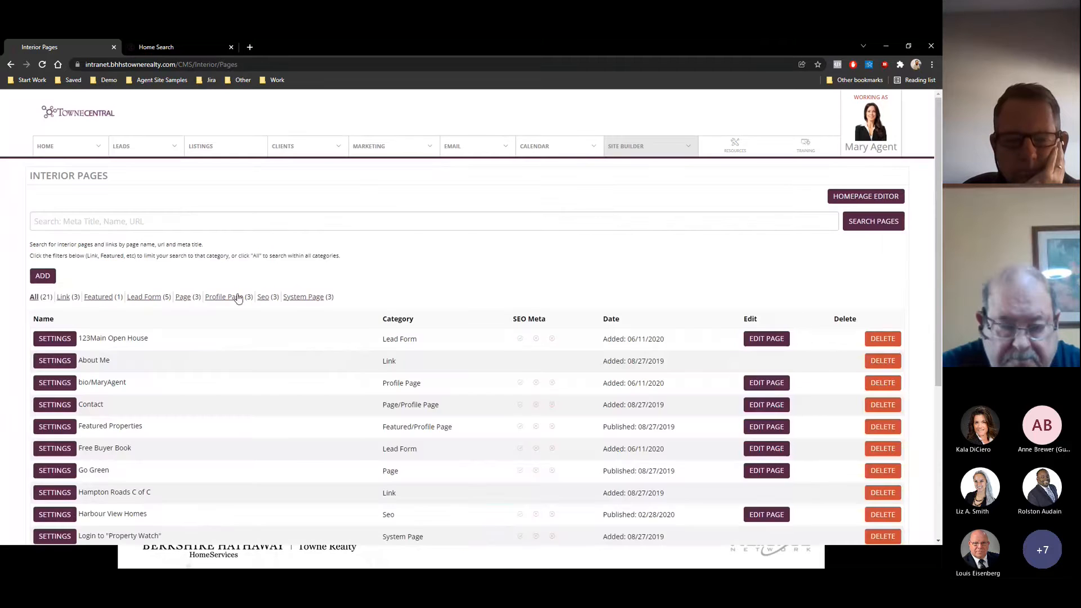
Filter the interior pages to lead forms, open the Free Buyer Book page, examine its content fields, and return to the pages list
click(144, 298)
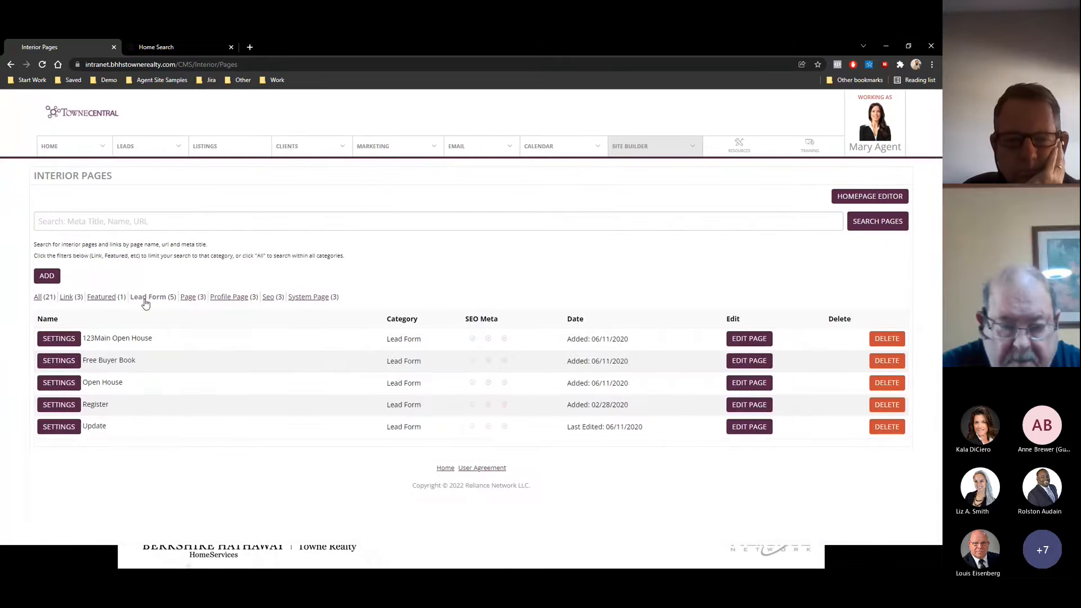
click(745, 363)
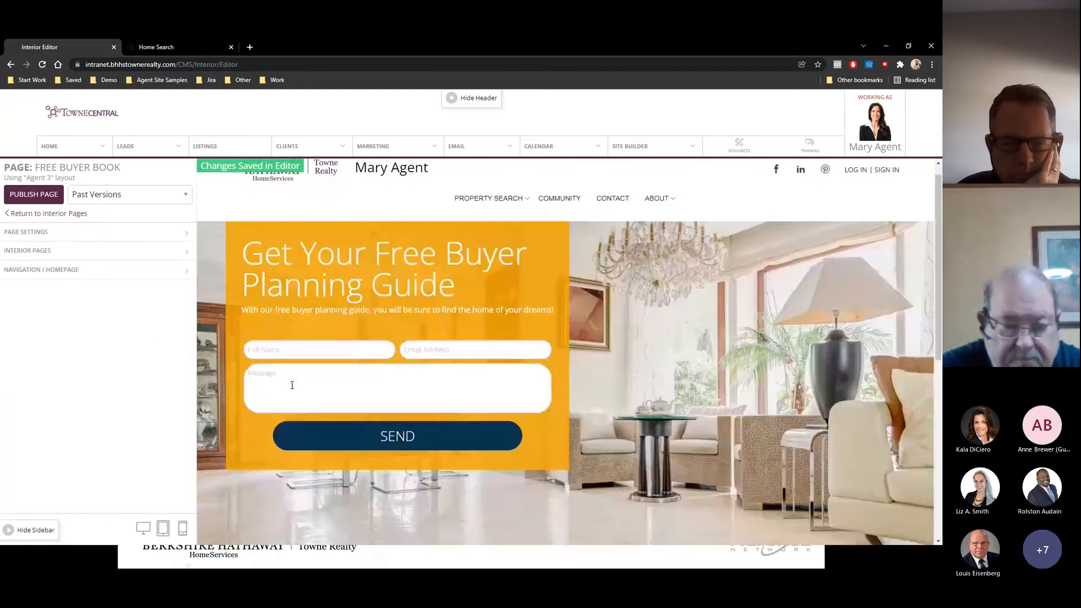
click(90, 251)
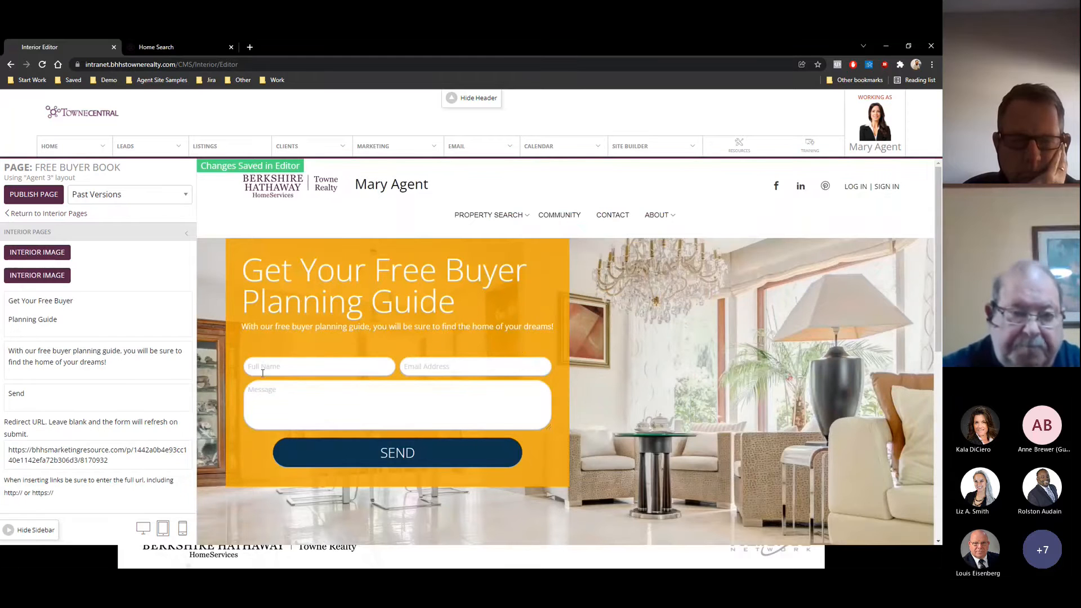
click(97, 194)
click(96, 195)
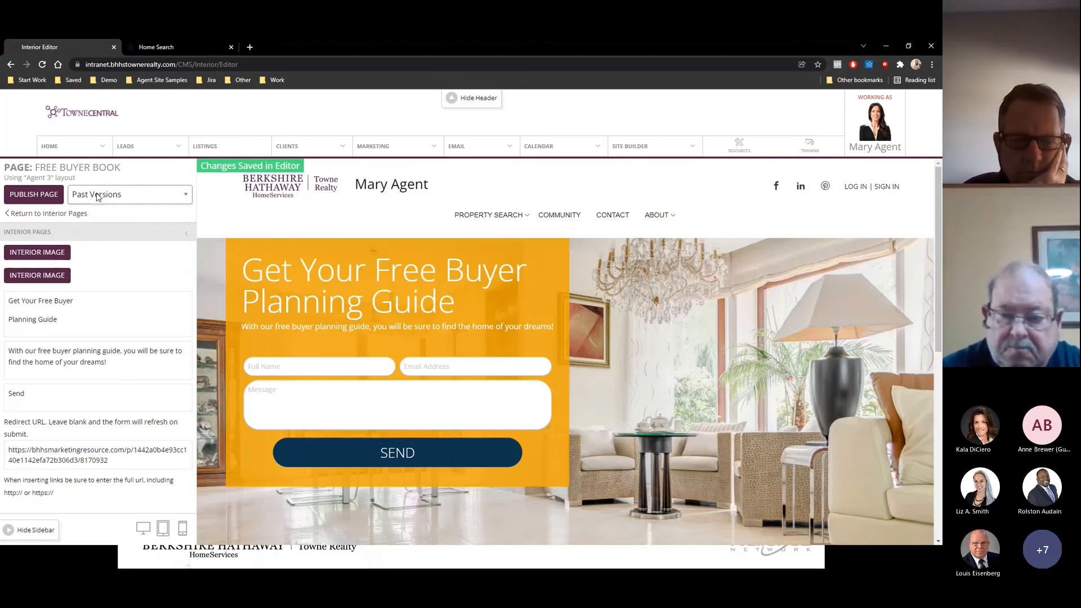
click(70, 214)
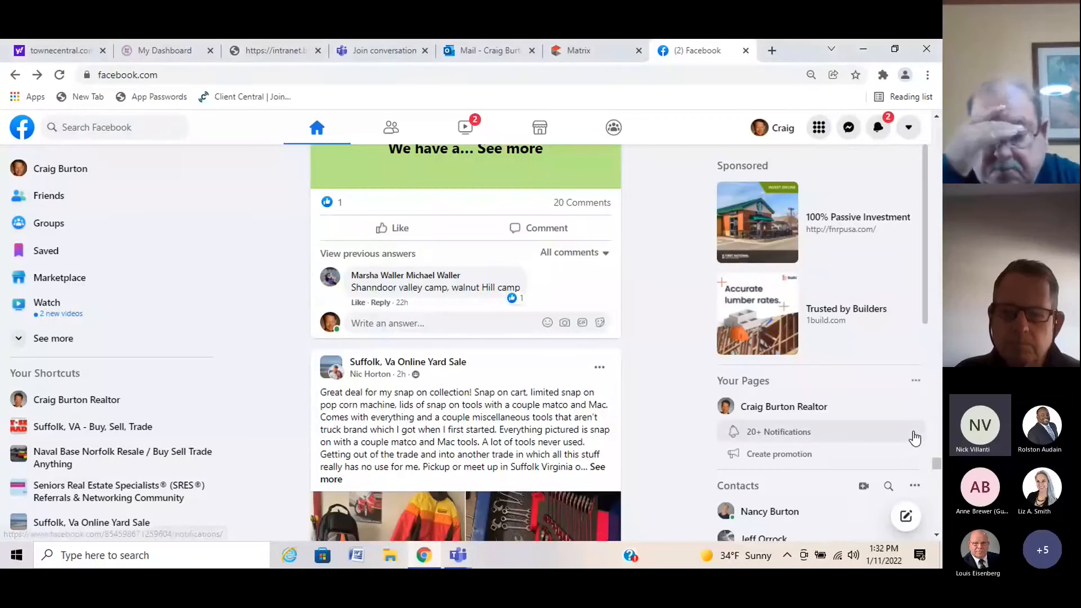
mouse_move(463, 556)
click(497, 499)
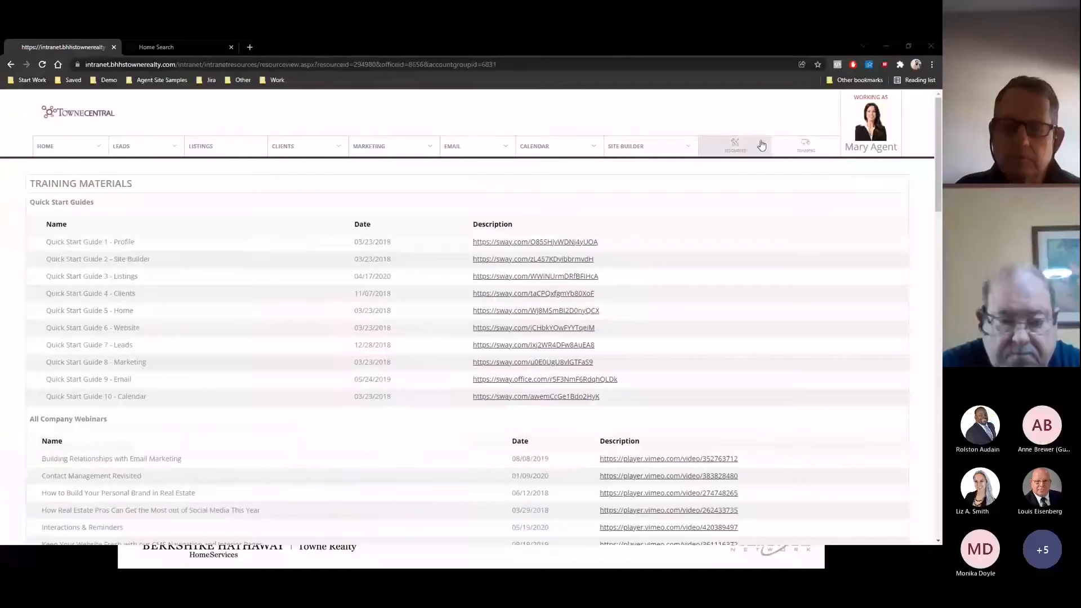
Look through the training materials' quick start guides, webinars and feature-specific guides, highlighting the Facebook Messenger Customer Chat guide
mouse_move(806, 146)
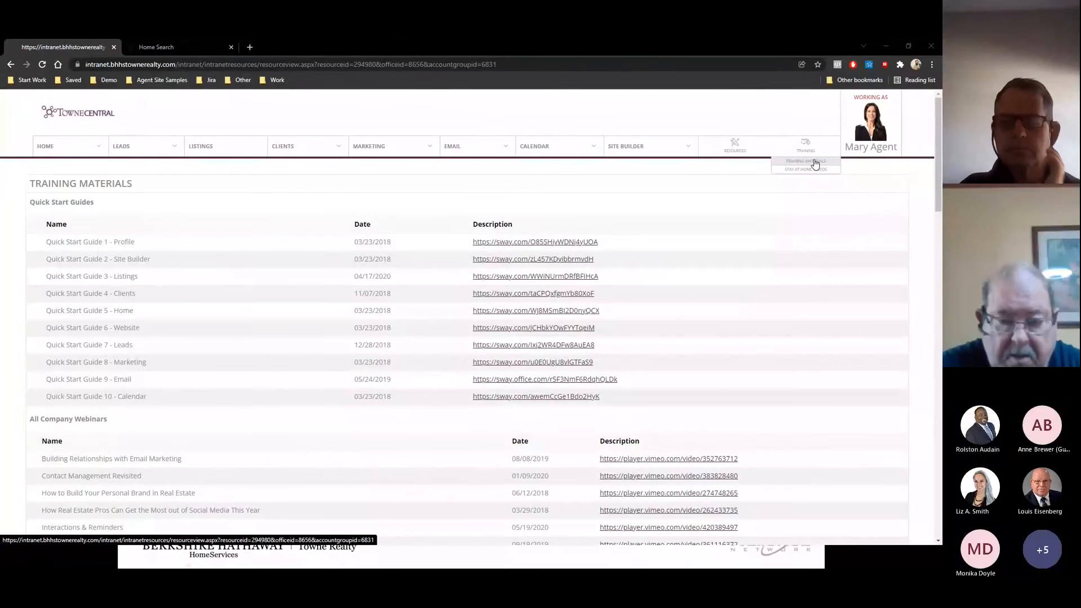
scroll(221, 271, down, 3)
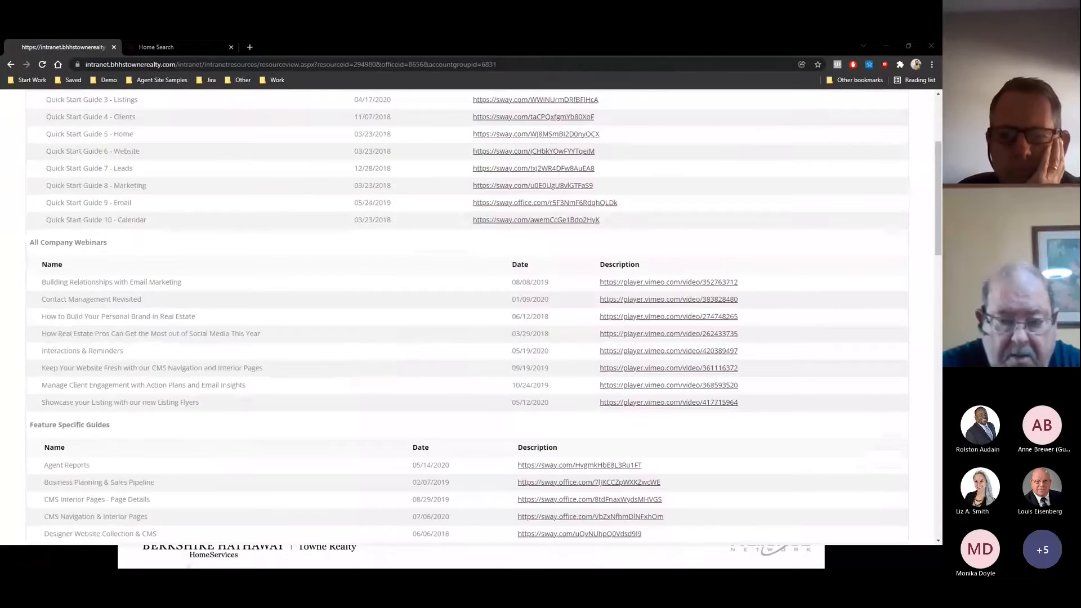
scroll(251, 387, up, 1)
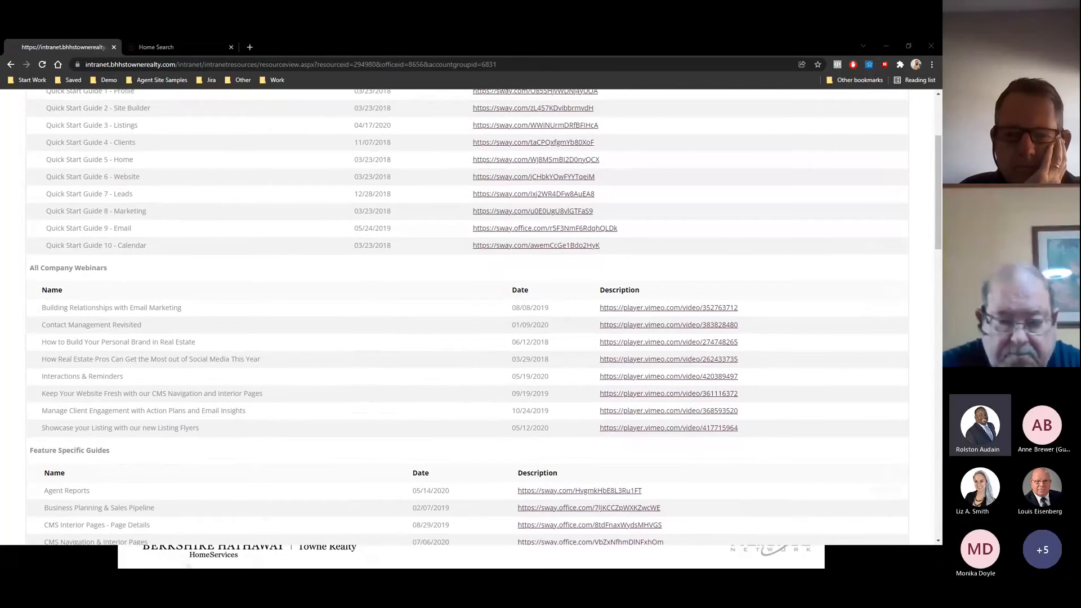
scroll(410, 303, up, 3)
scroll(410, 304, down, 8)
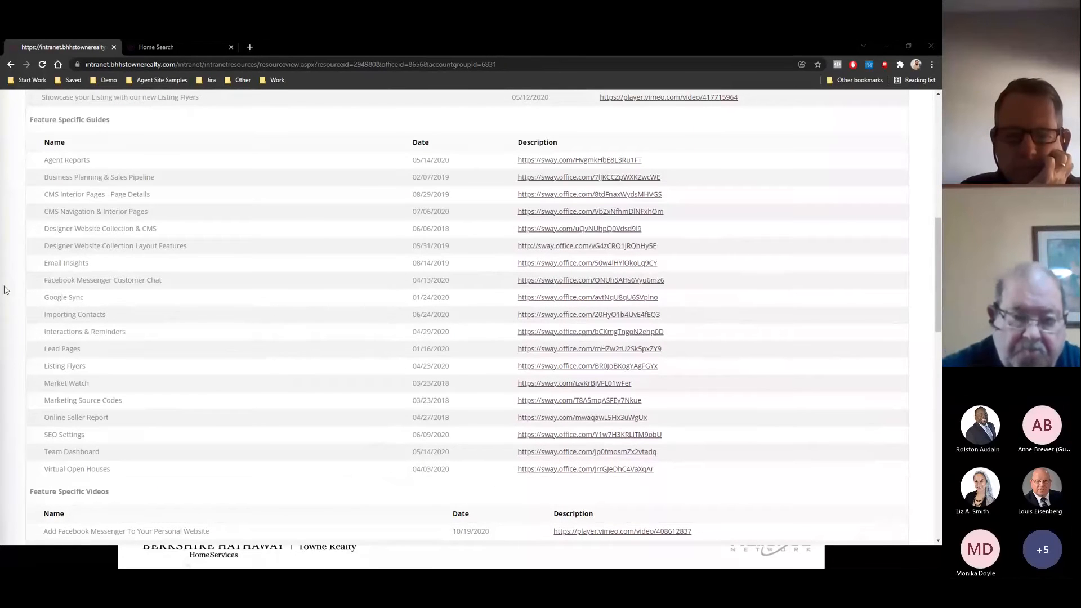
triple_click(70, 280)
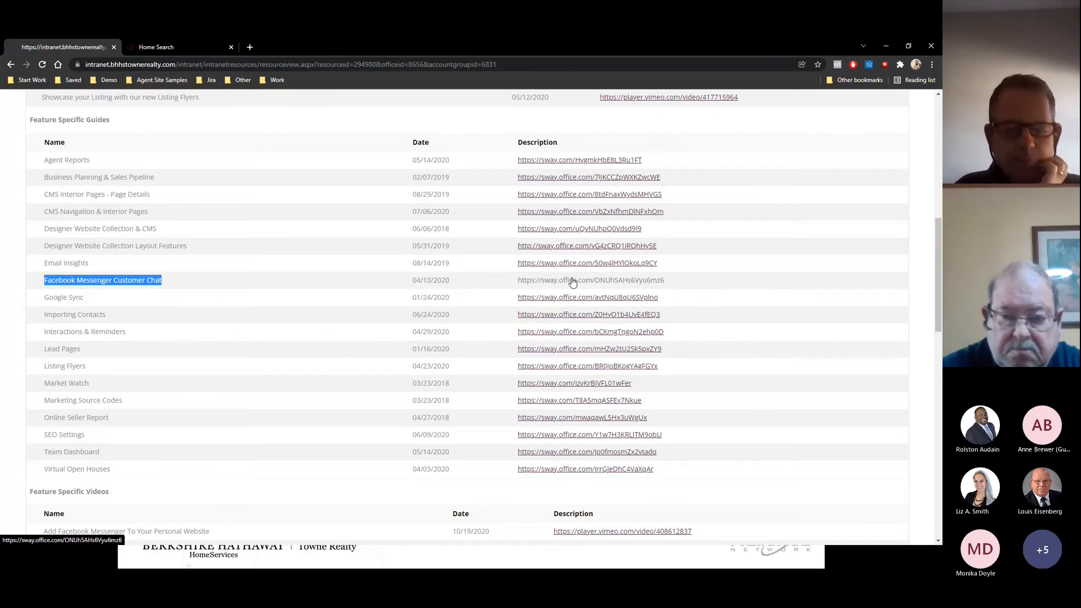
scroll(639, 198, up, 15)
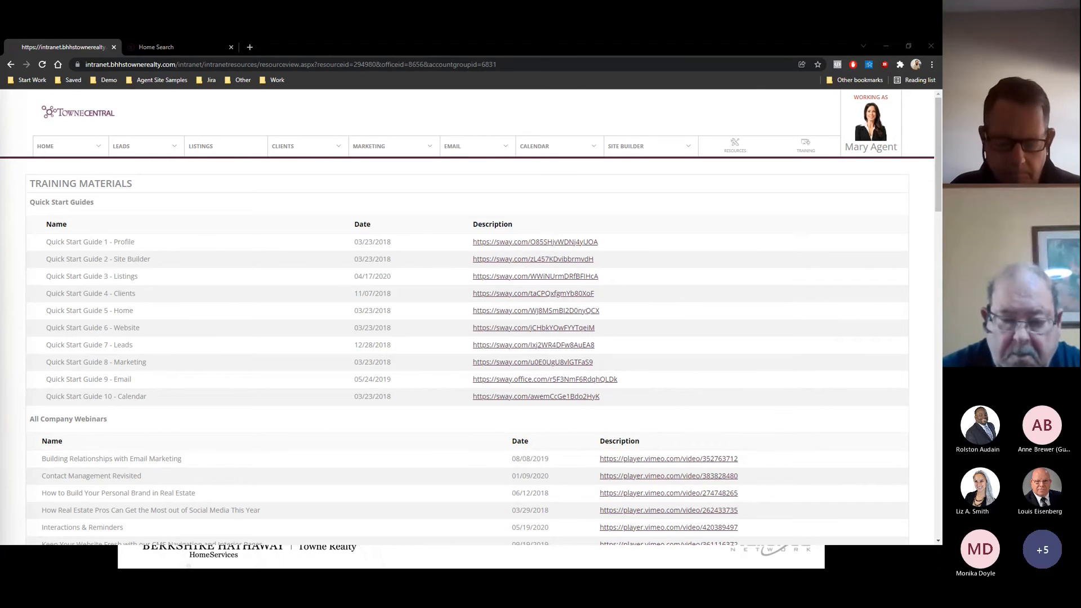
On the public site, go from the agent's homepage to bhhstownerealty.com and look over the office directory
click(167, 45)
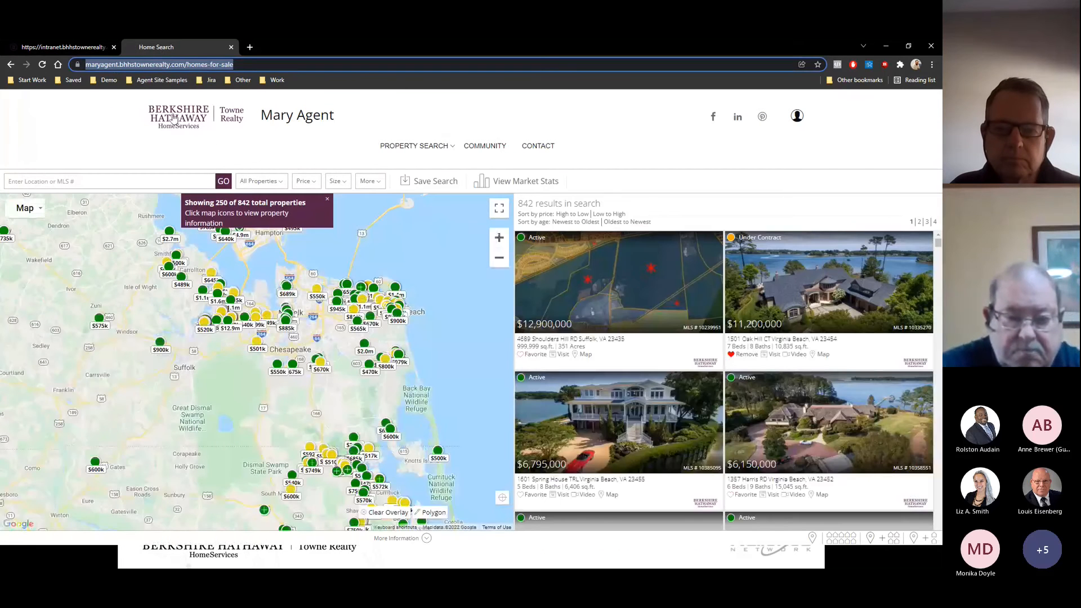
click(174, 118)
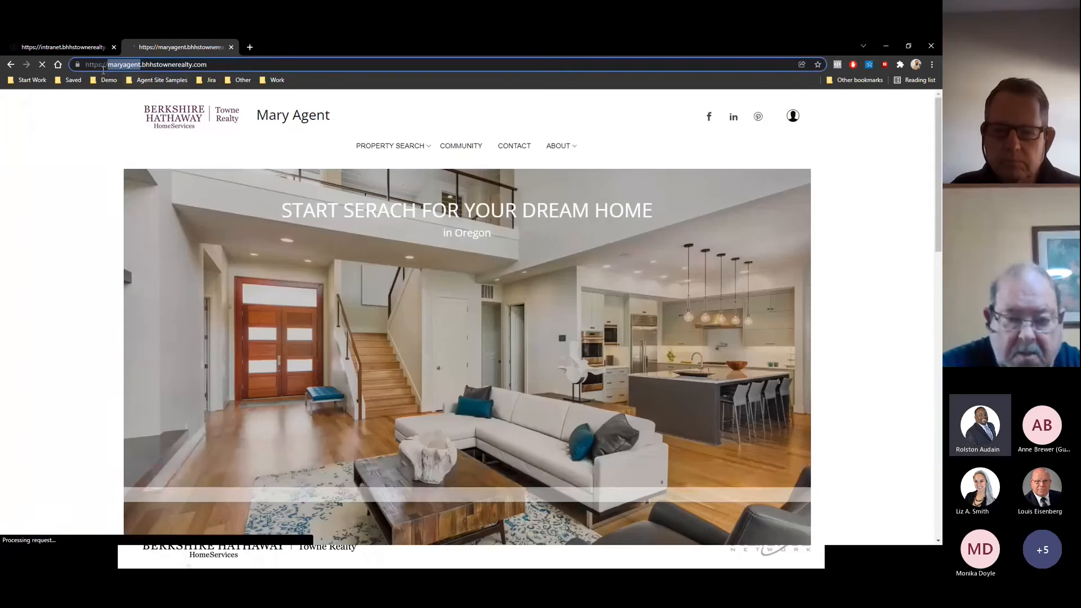
key(BackSpace)
key(Return)
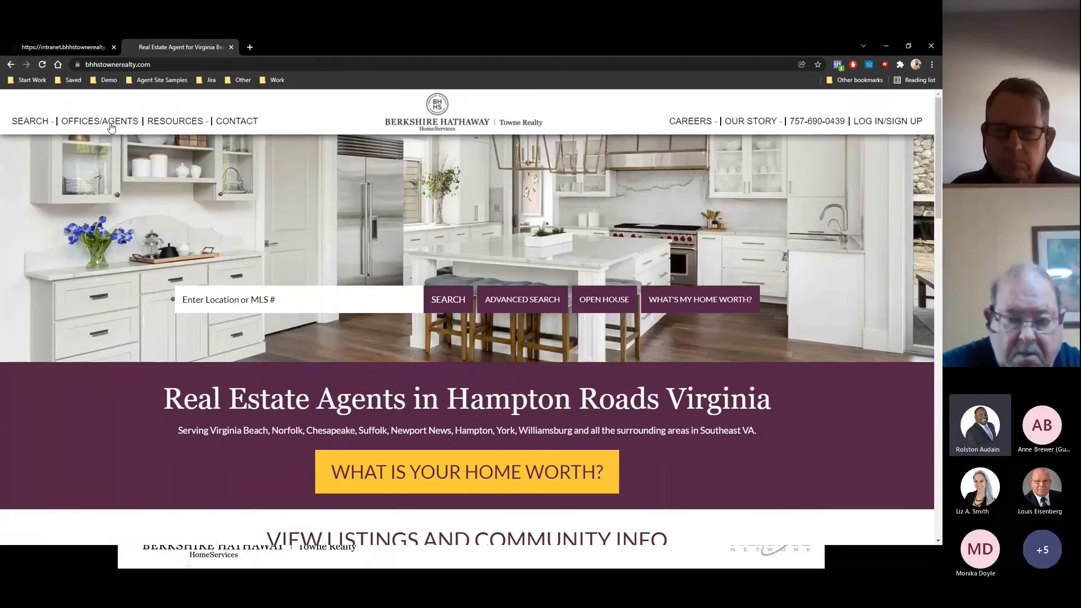
click(111, 126)
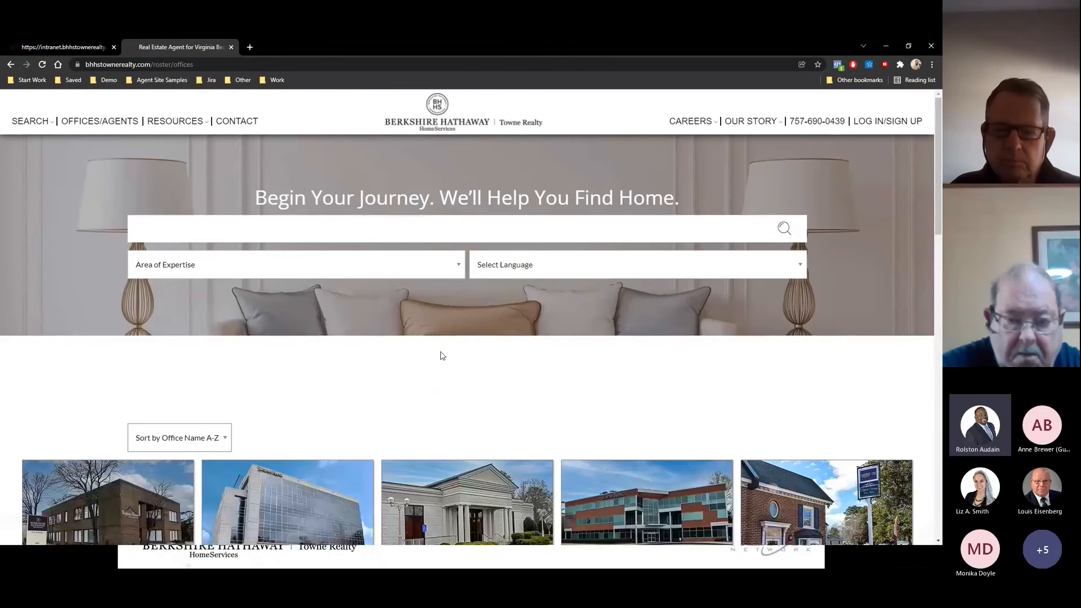
scroll(442, 349, down, 5)
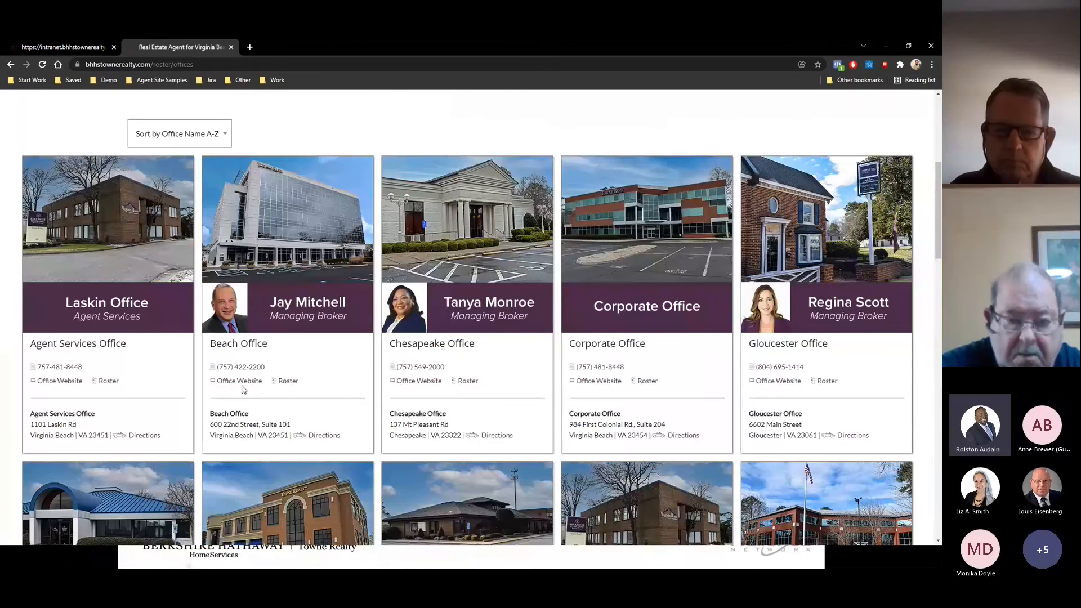
Go back to the intranet, open the site builder's interior pages list, and look through its entries
click(70, 54)
mouse_move(676, 148)
click(747, 210)
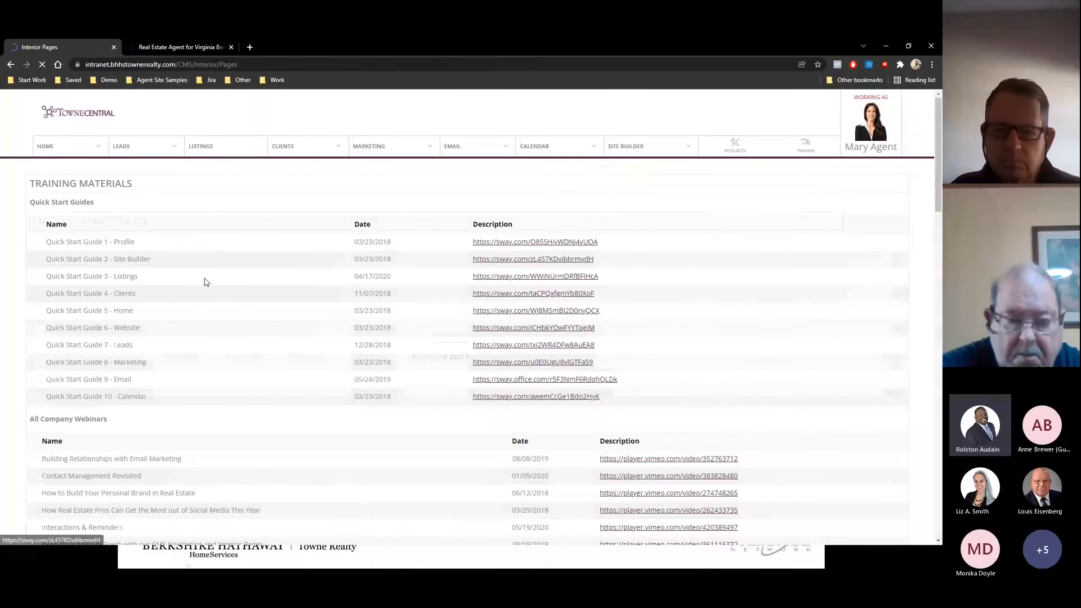
scroll(204, 282, down, 5)
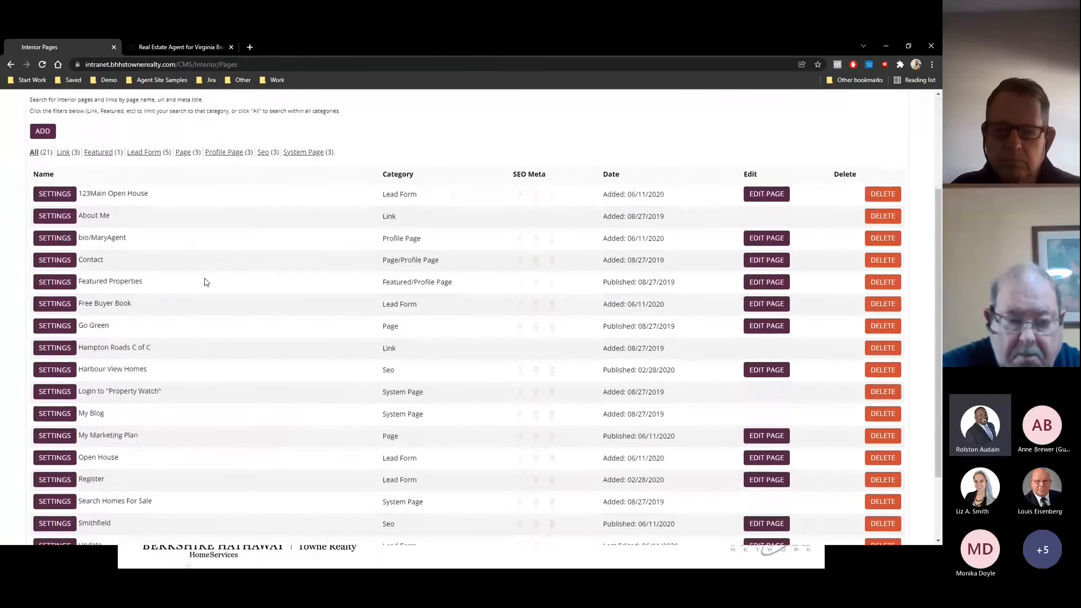